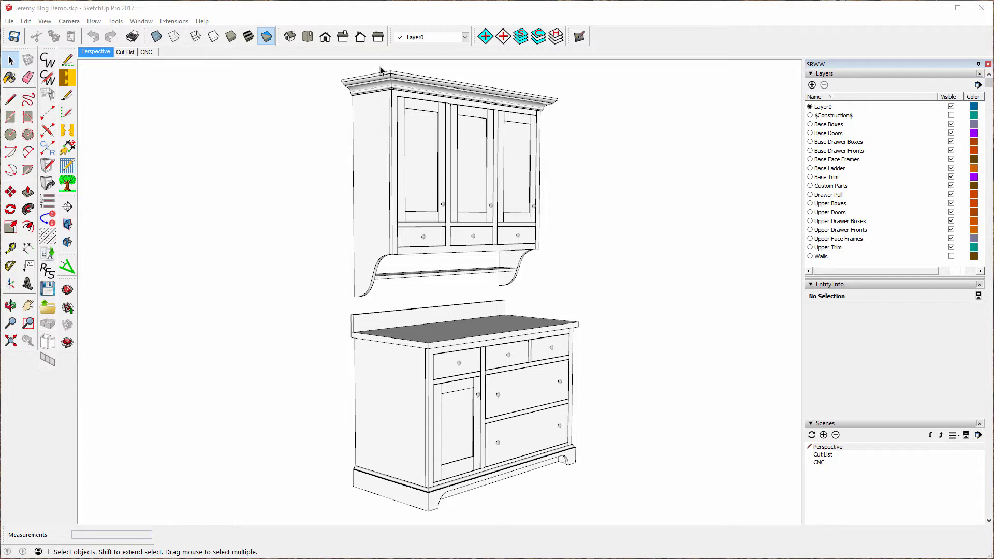
Examine the crown molding's profile and corner joints on the upper cabinet from the side, front and above.
scroll(380, 71, "up", 10)
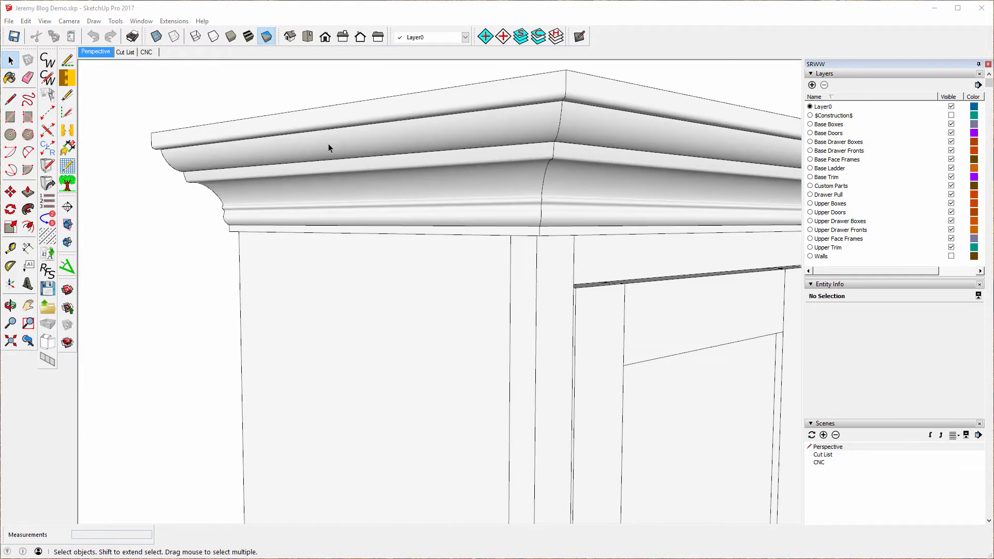
scroll(328, 148, "up", 3)
scroll(108, 185, "up", 3)
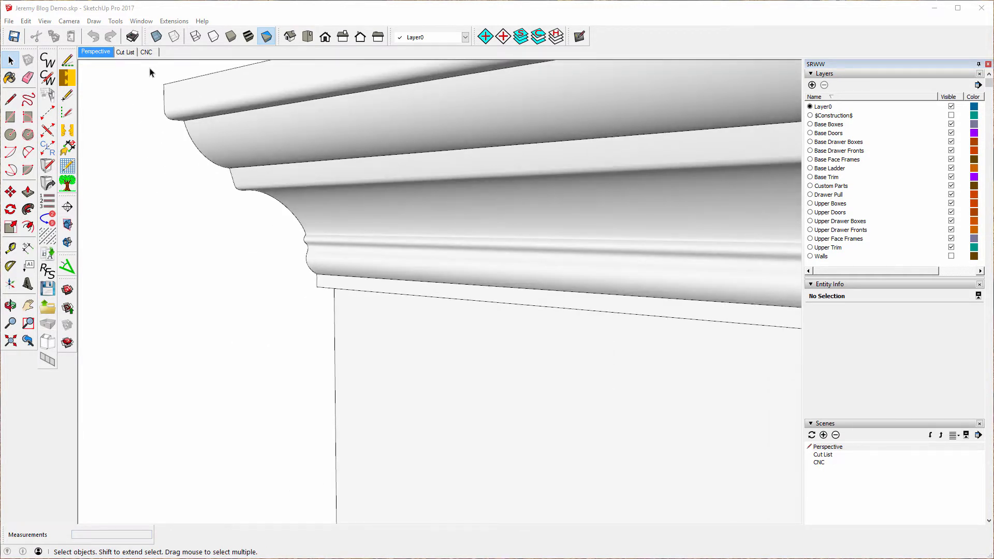
scroll(150, 72, "up", 3)
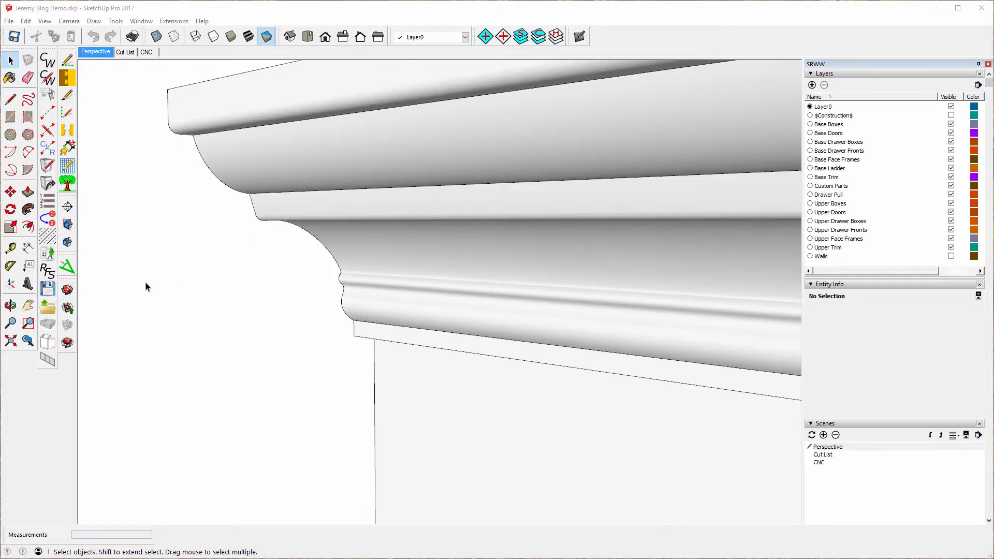
left_click(10, 306)
left_click_drag(370, 228, 269, 218)
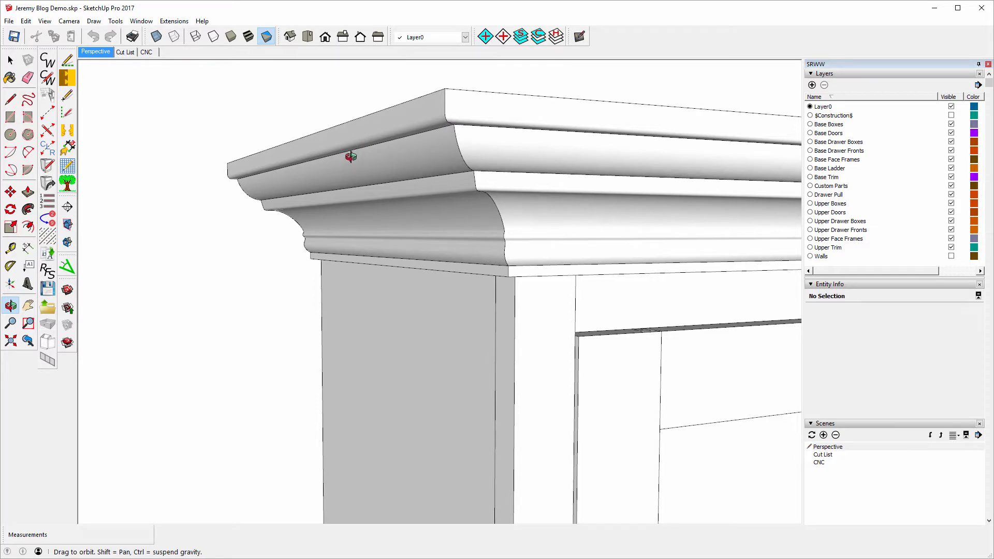
left_click_drag(510, 162, 274, 204)
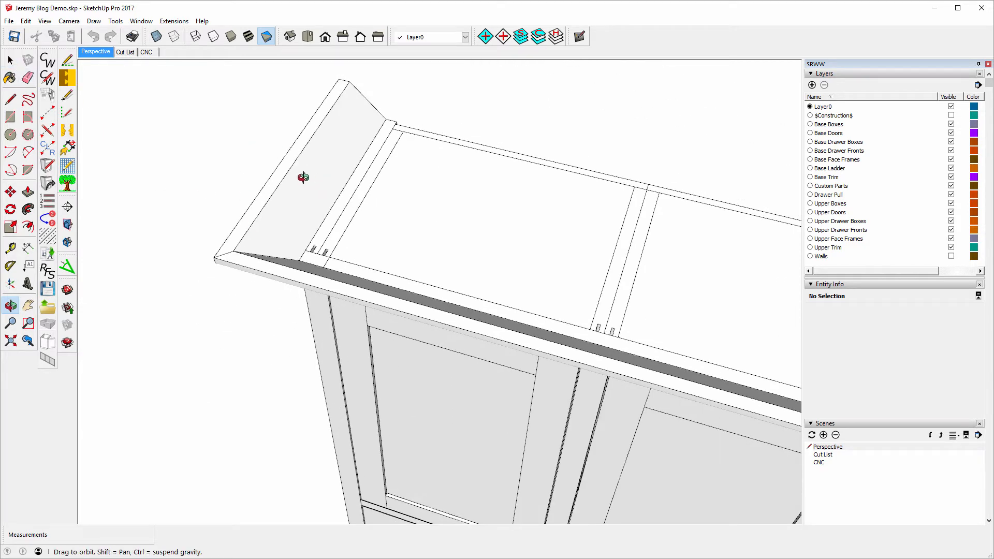
Select the left end, front and right end crown molding pieces one after another to check their component details.
left_click(10, 60)
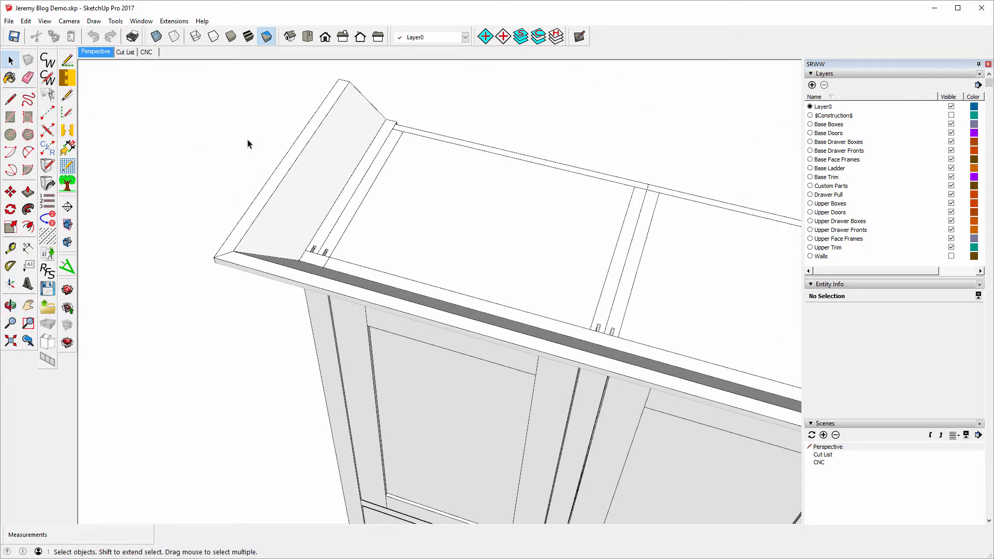
left_click(324, 169)
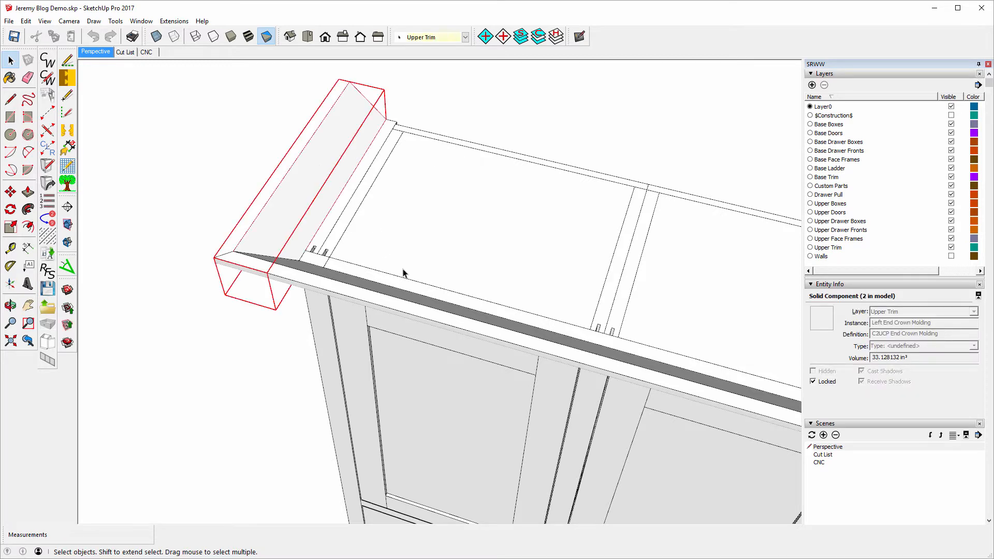
left_click(409, 306)
scroll(228, 249, "down", 4)
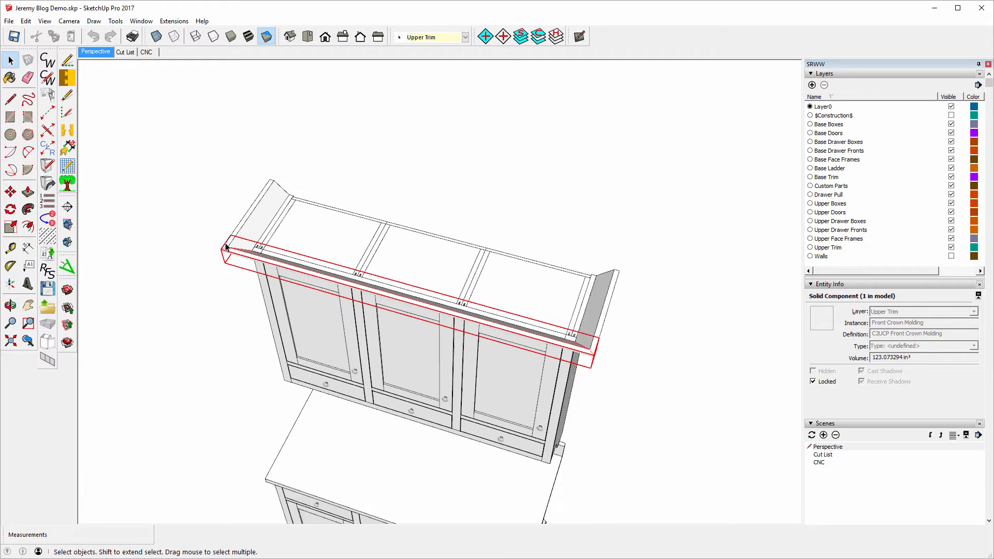
left_click(592, 308)
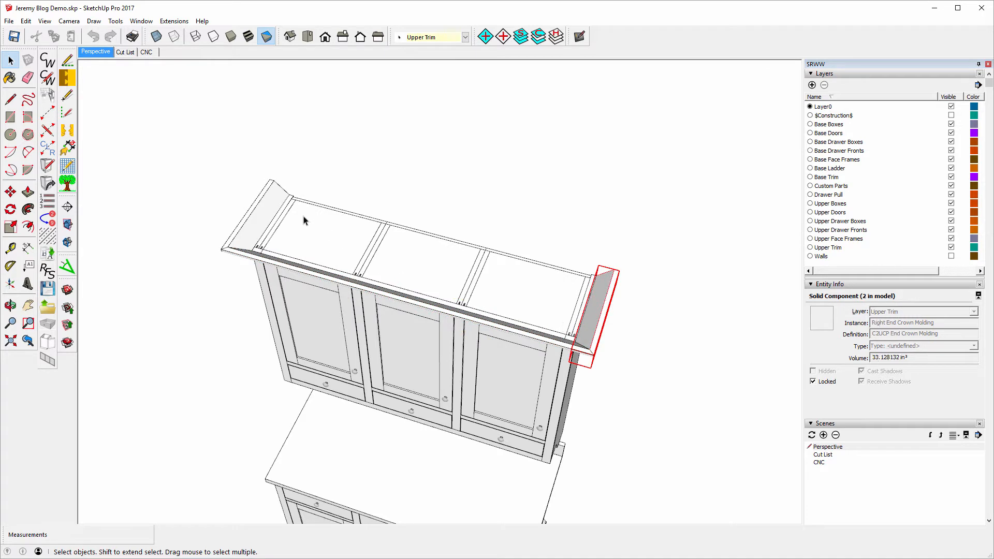
Examine the upper cabinet, the countertop and the molding profile along the base cabinet's side trim.
left_click(11, 306)
left_click_drag(376, 339, 472, 148)
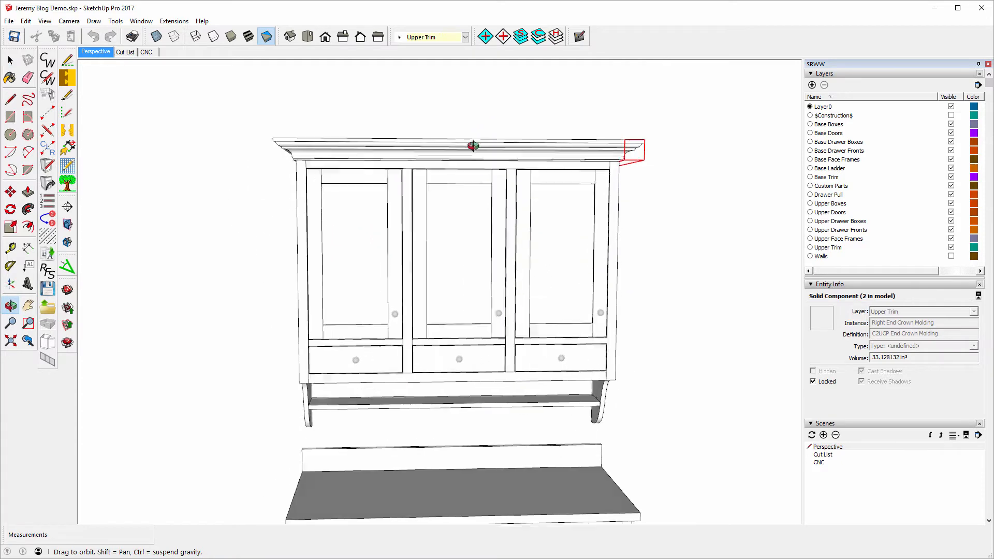
left_click_drag(323, 259, 542, 166)
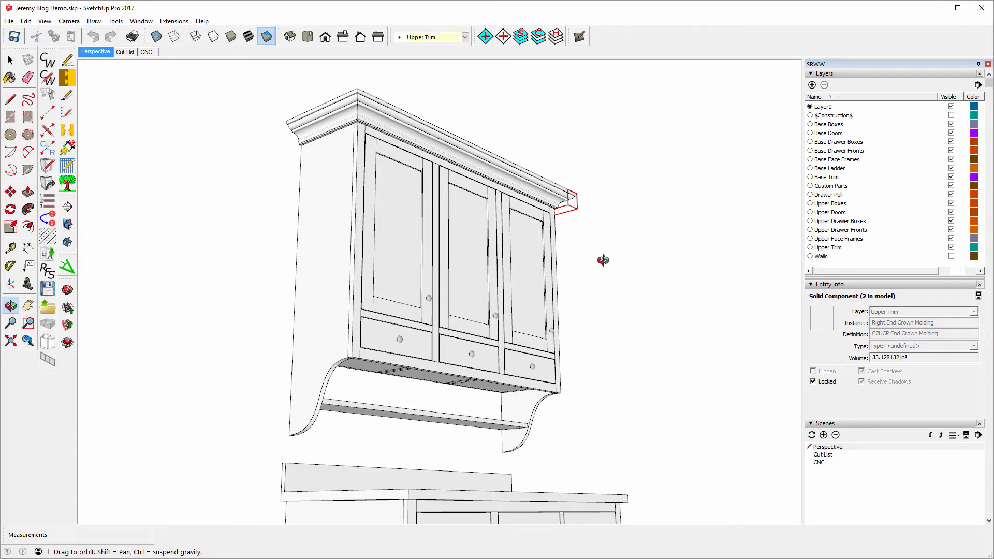
left_click_drag(598, 249, 468, 381)
scroll(372, 391, "up", 2)
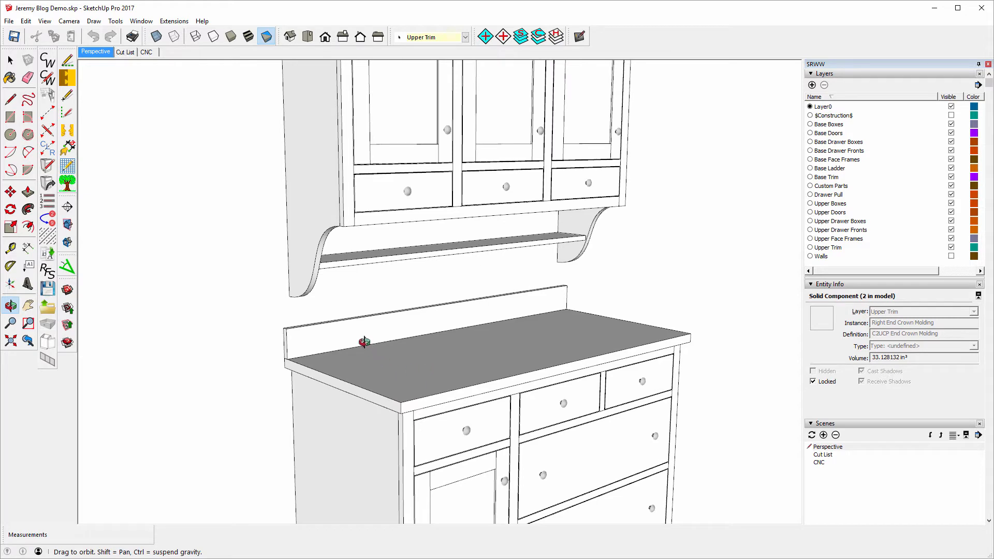
scroll(383, 333, "down", 5)
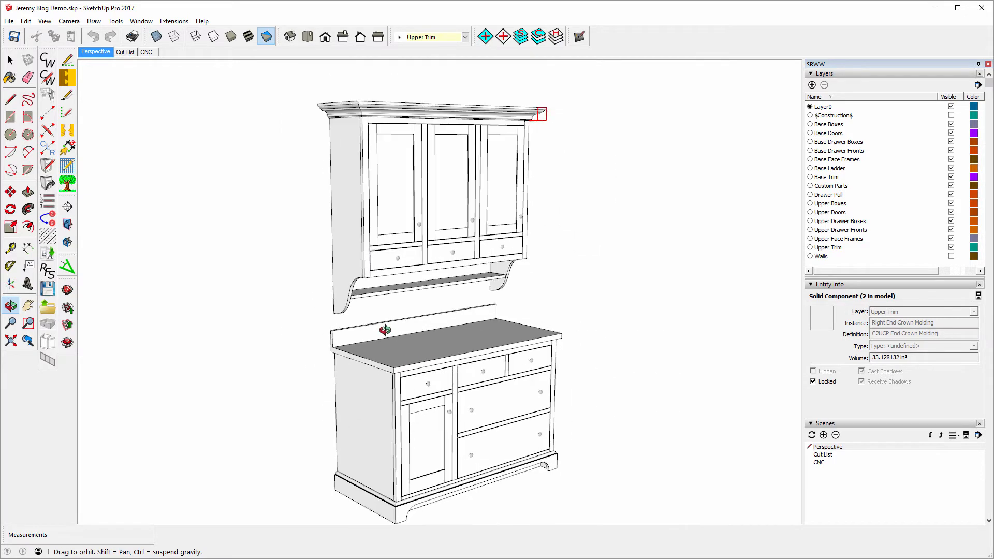
scroll(372, 475, "up", 10)
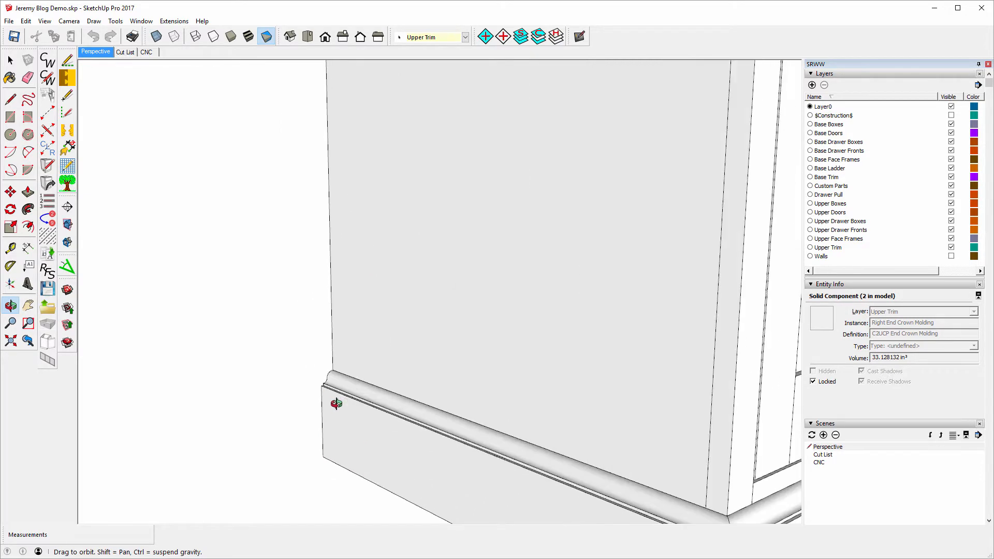
scroll(370, 396, "up", 2)
scroll(293, 379, "up", 2)
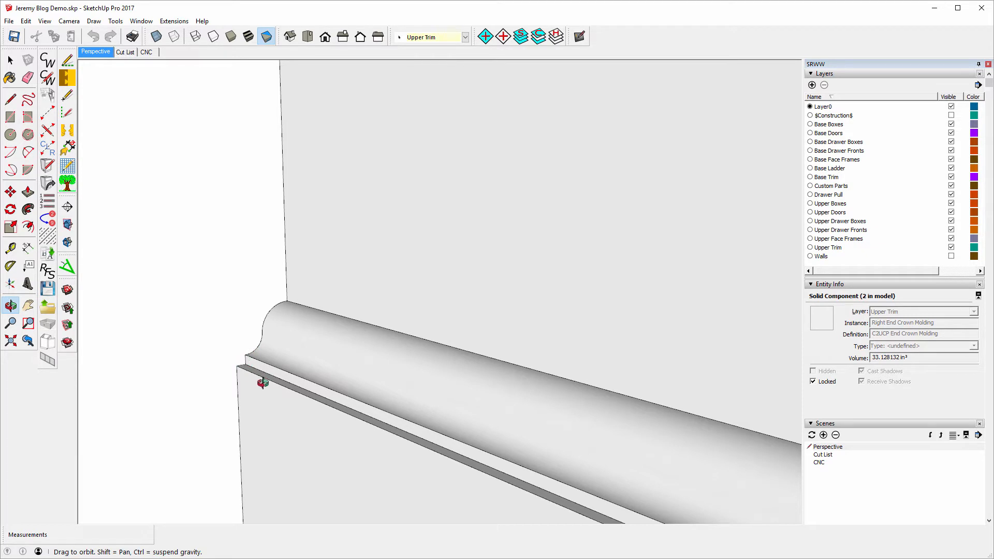
scroll(263, 383, "down", 12)
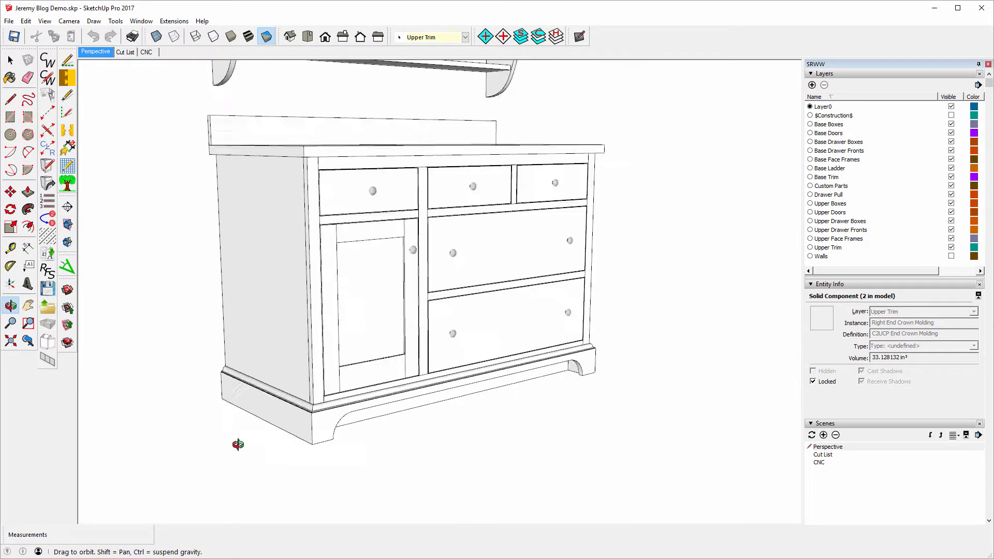
scroll(248, 440, "down", 8)
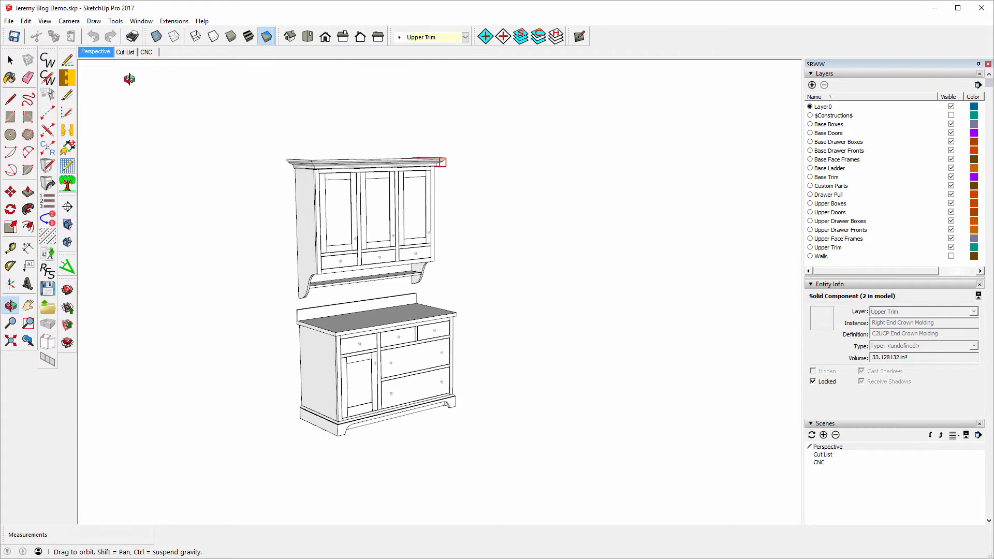
Switch to the Cut List scene and hide the Upper Doors and Upper Drawer Fronts layers.
left_click(123, 52)
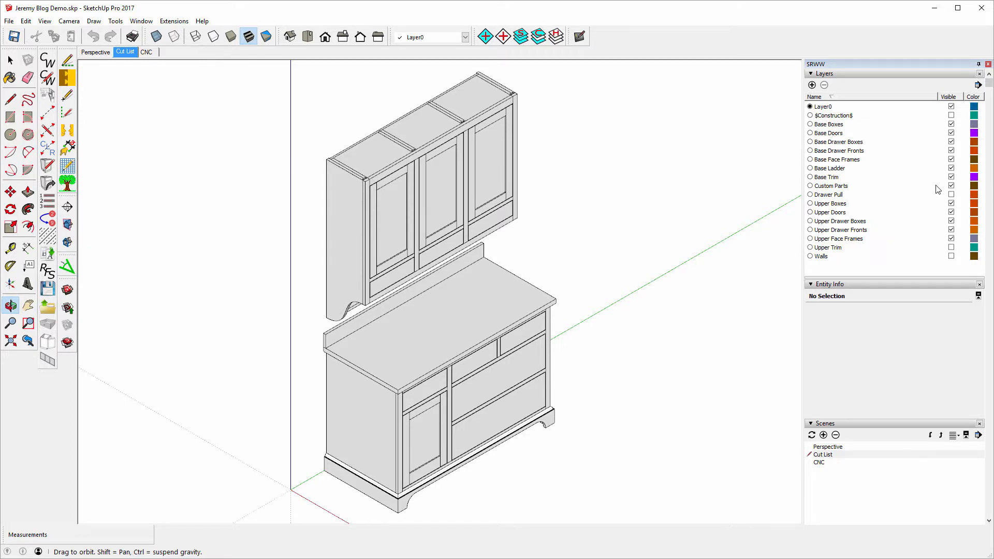
left_click(951, 213)
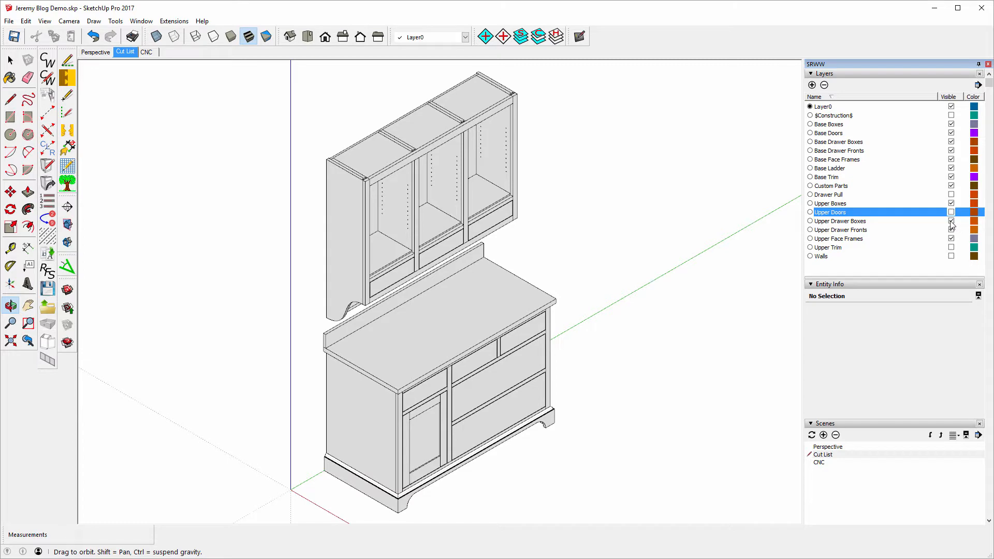
left_click(950, 230)
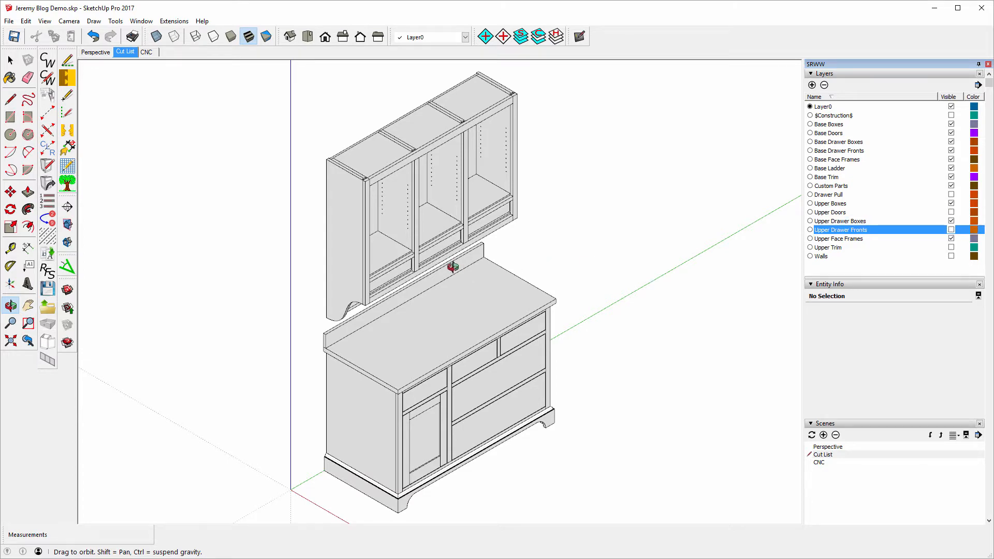
Measure the height of the middle upper drawer opening between the face frame rails.
scroll(452, 267, "up", 10)
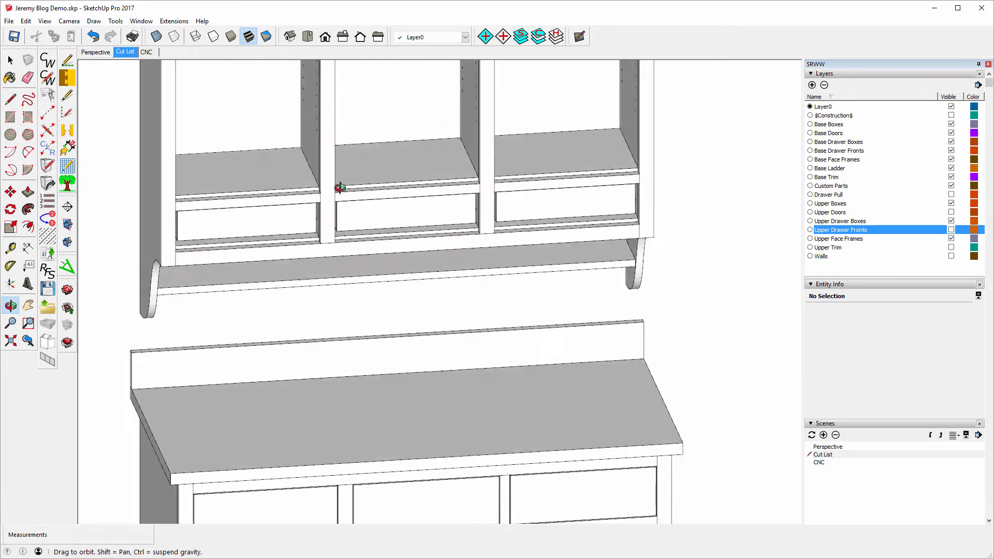
left_click_drag(339, 187, 284, 91)
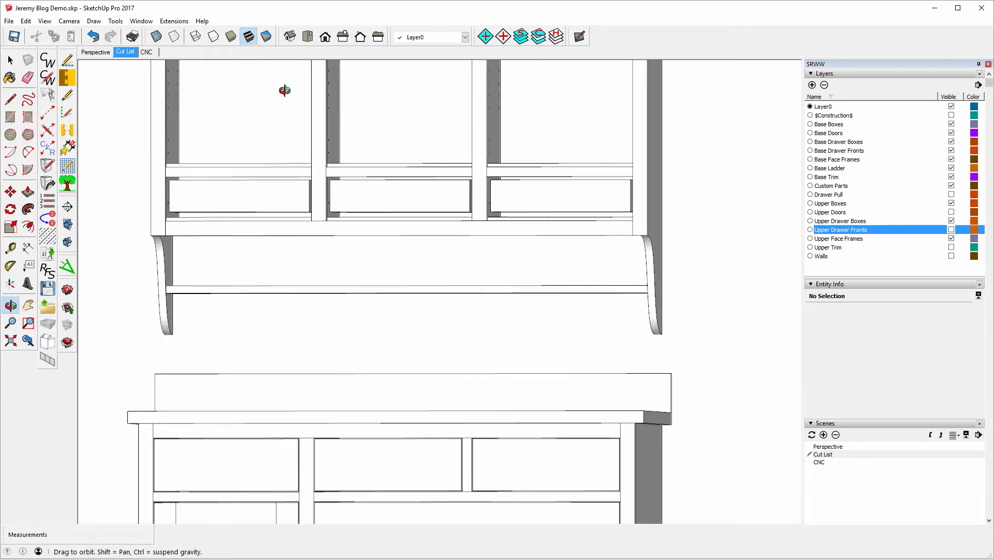
middle_click_drag(284, 90, 315, 86)
scroll(345, 189, "up", 1)
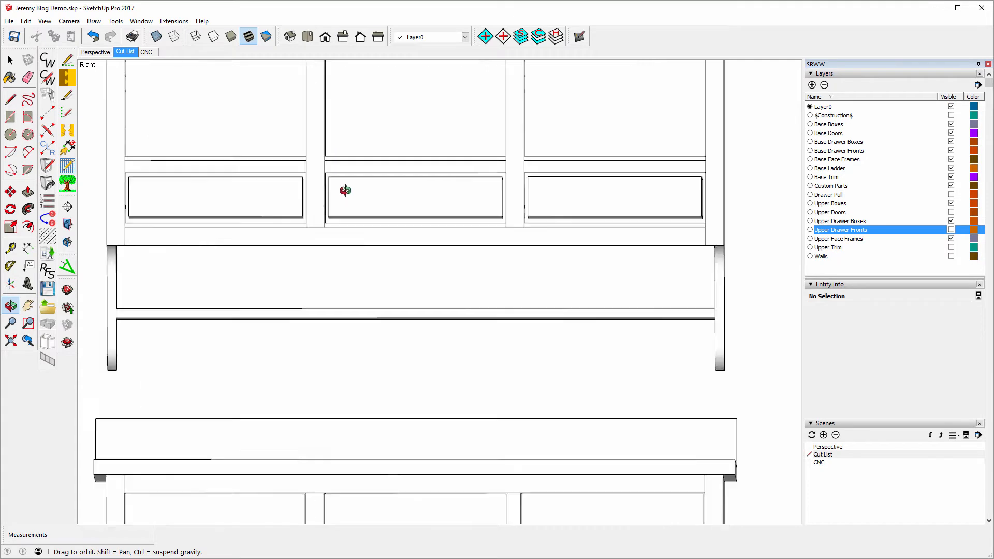
scroll(393, 202, "up", 4)
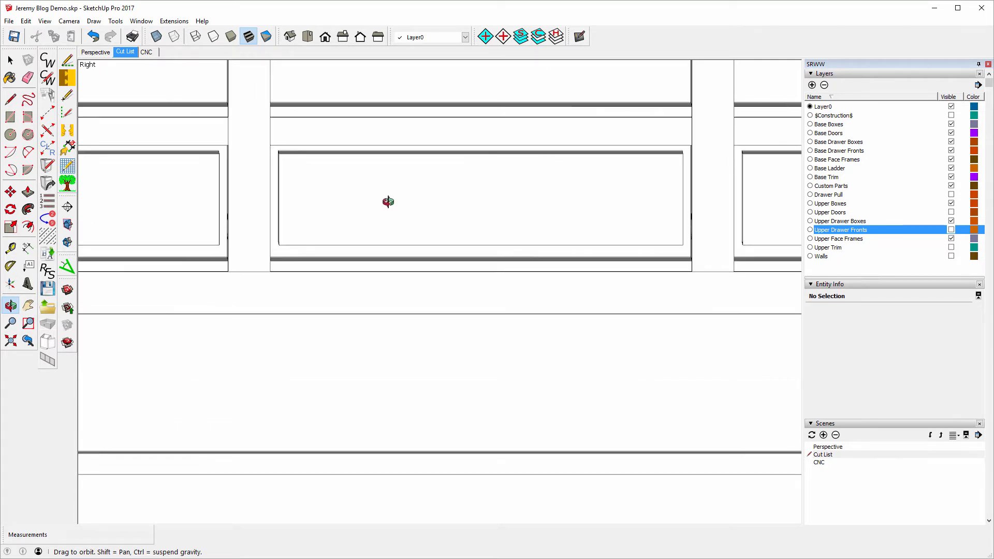
middle_click_drag(389, 202, 386, 197)
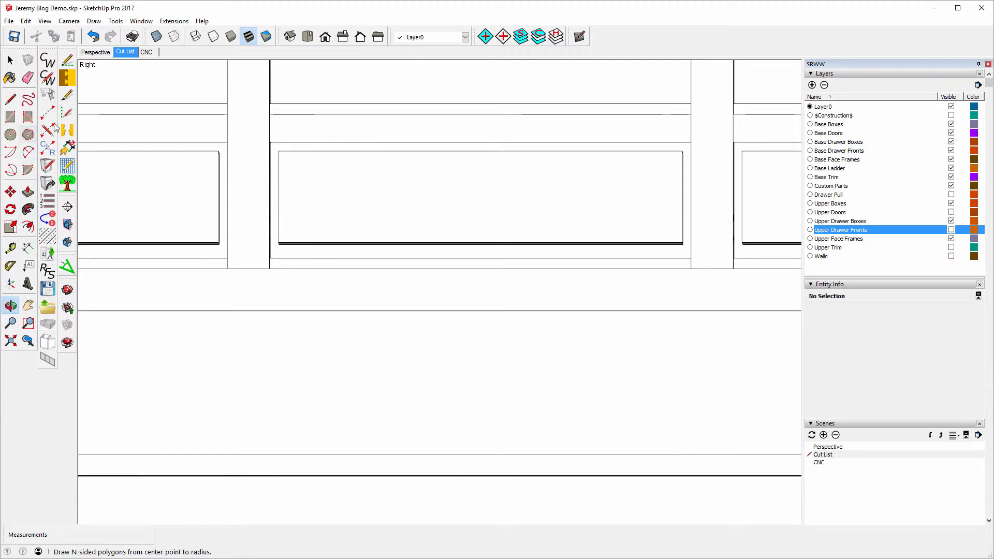
left_click(12, 248)
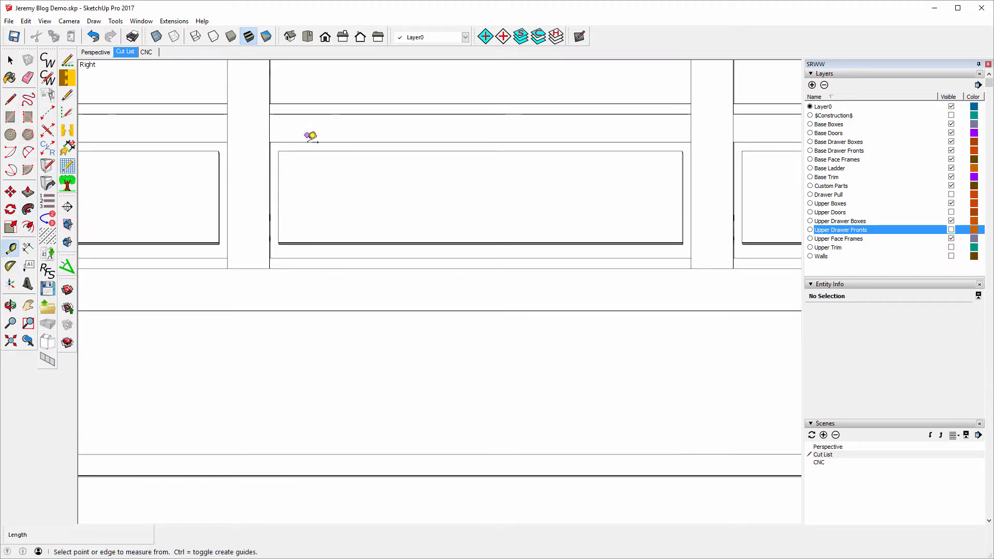
left_click(309, 142)
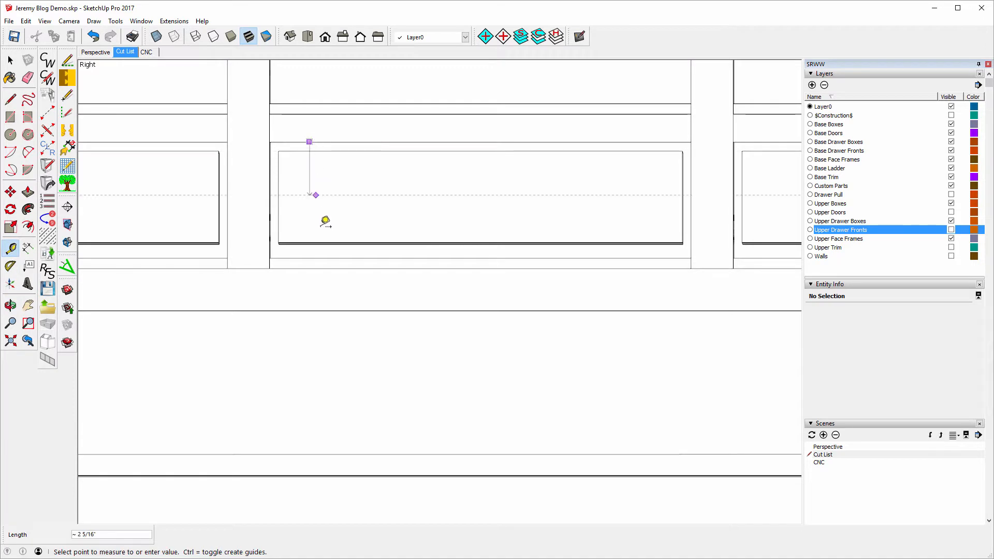
left_click(317, 260)
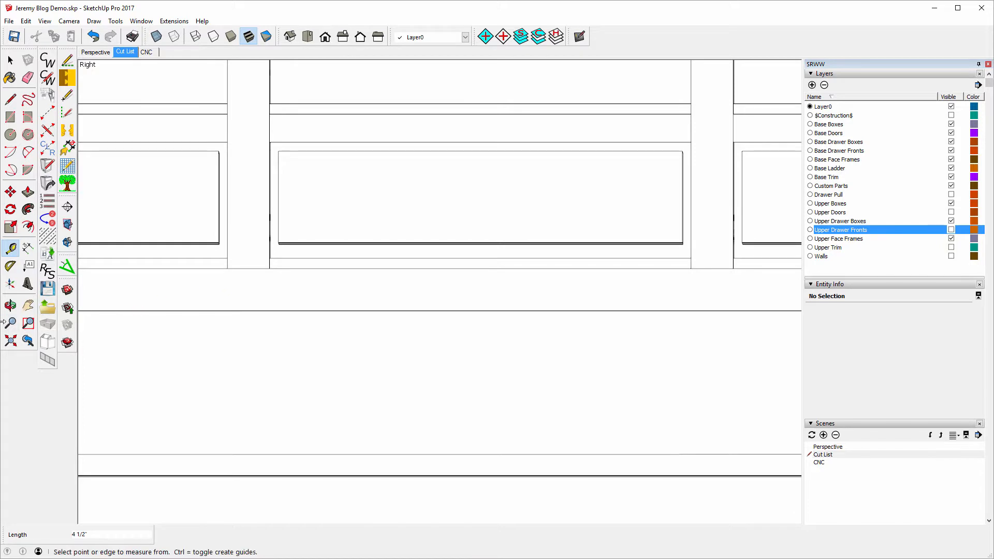
Examine the upper drawer boxes and their clearance within the face frame openings from several angles.
left_click(10, 306)
mouse_move(550, 211)
left_mouse_down()
mouse_move(520, 303)
mouse_move(465, 304)
mouse_move(399, 271)
mouse_move(383, 315)
left_mouse_up()
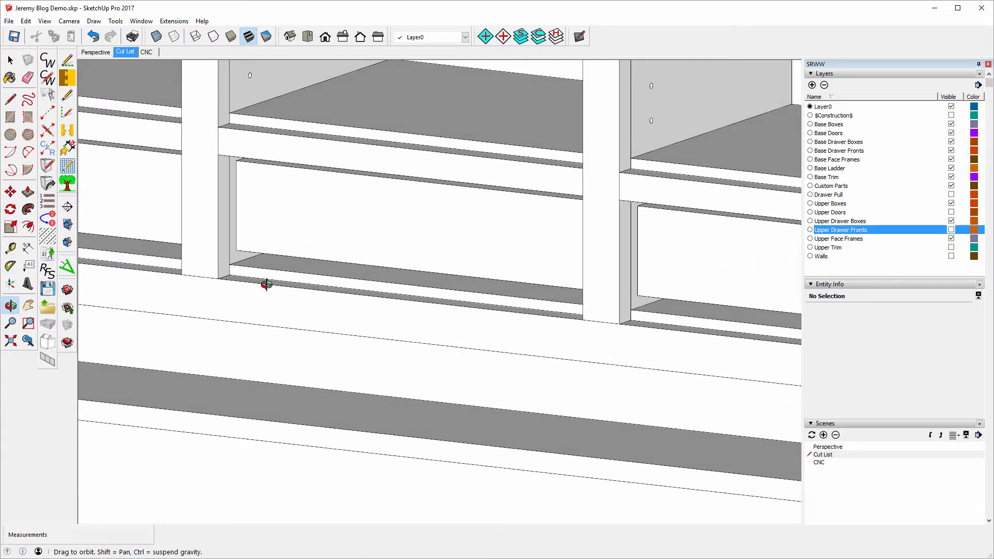
left_click_drag(310, 302, 68, 187)
left_click_drag(453, 99, 471, 263)
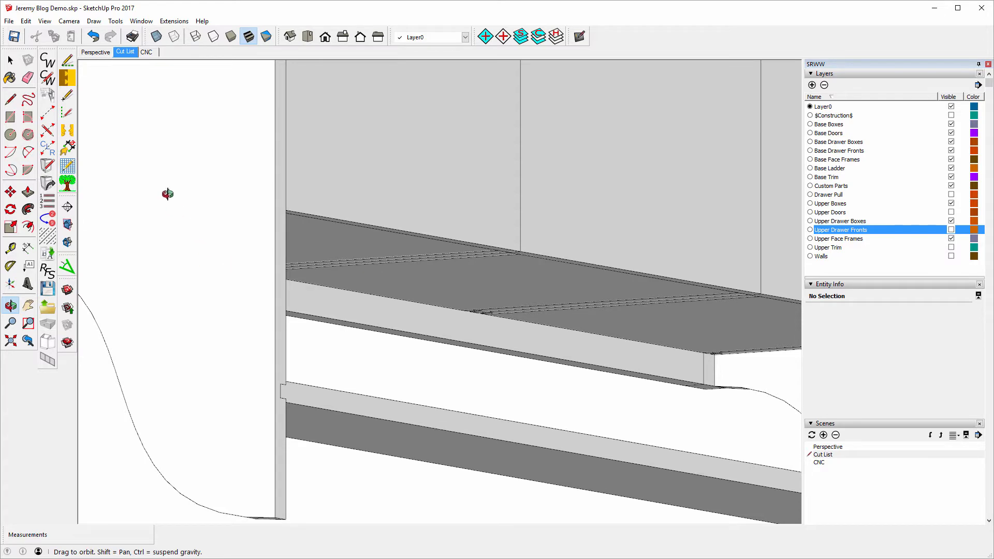
left_click_drag(168, 193, 506, 218)
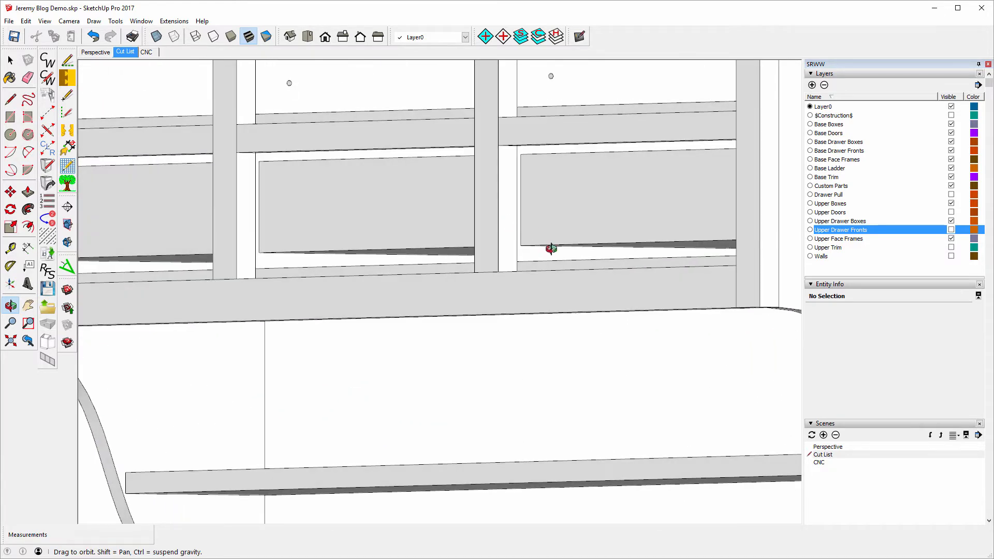
scroll(551, 249, "down", 3)
left_click_drag(400, 290, 343, 326)
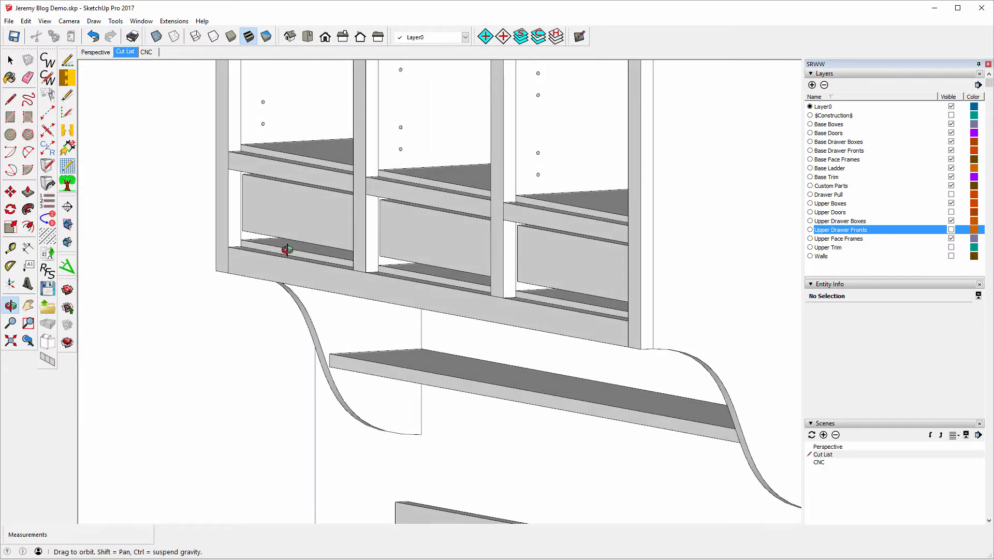
scroll(285, 248, "up", 5)
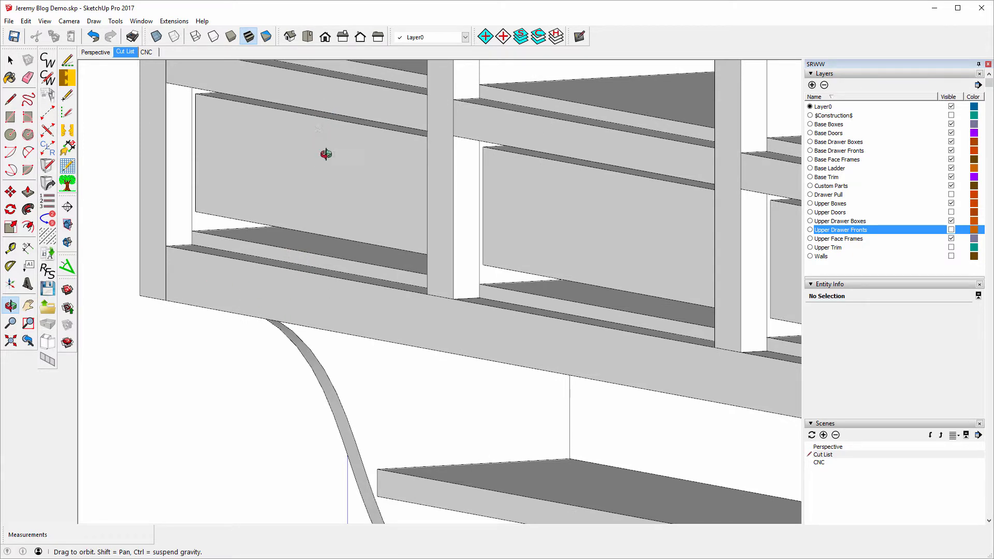
left_click_drag(320, 183, 503, 151)
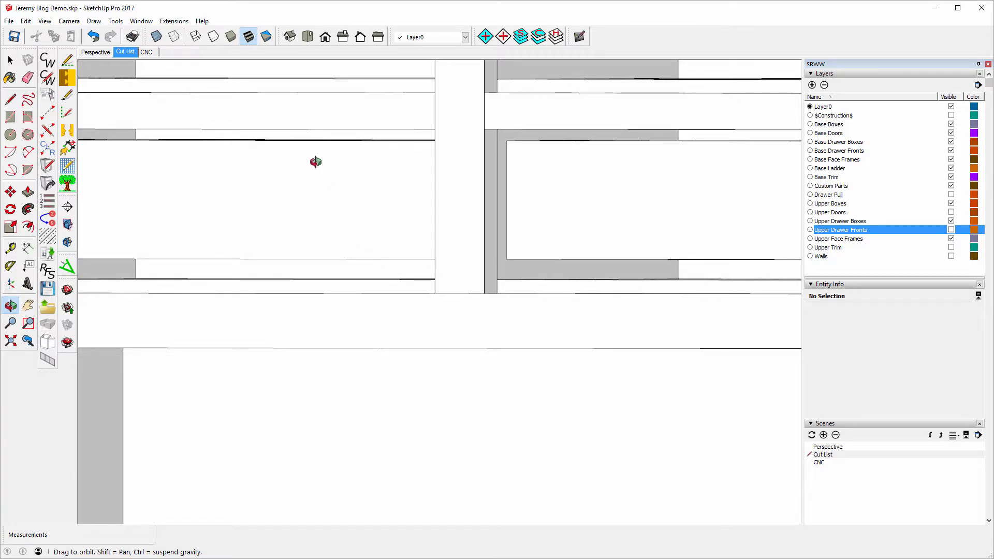
scroll(373, 197, "down", 5)
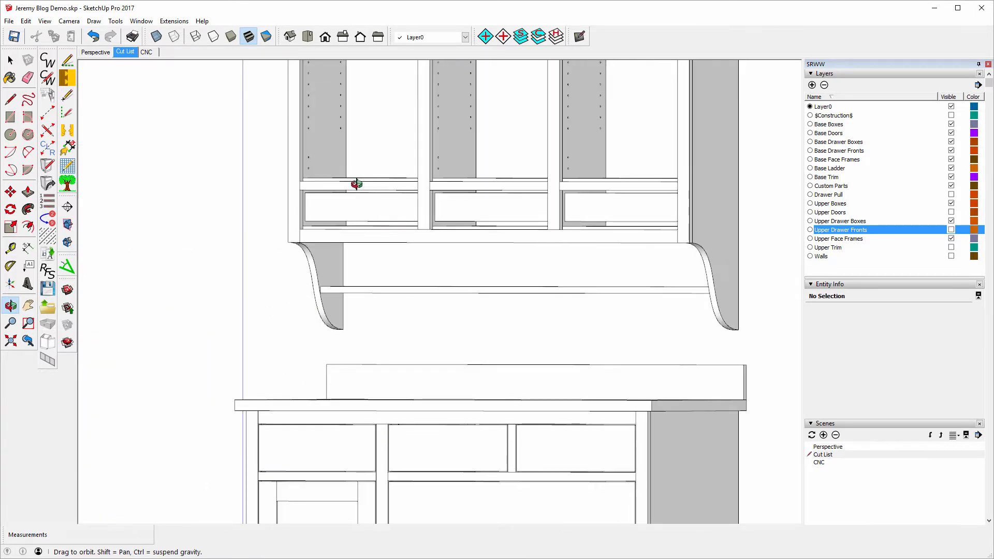
Restore the saved Cut List scene after viewing the whole hutch from a few angles.
left_click_drag(357, 184, 495, 206)
scroll(462, 235, "down", 5)
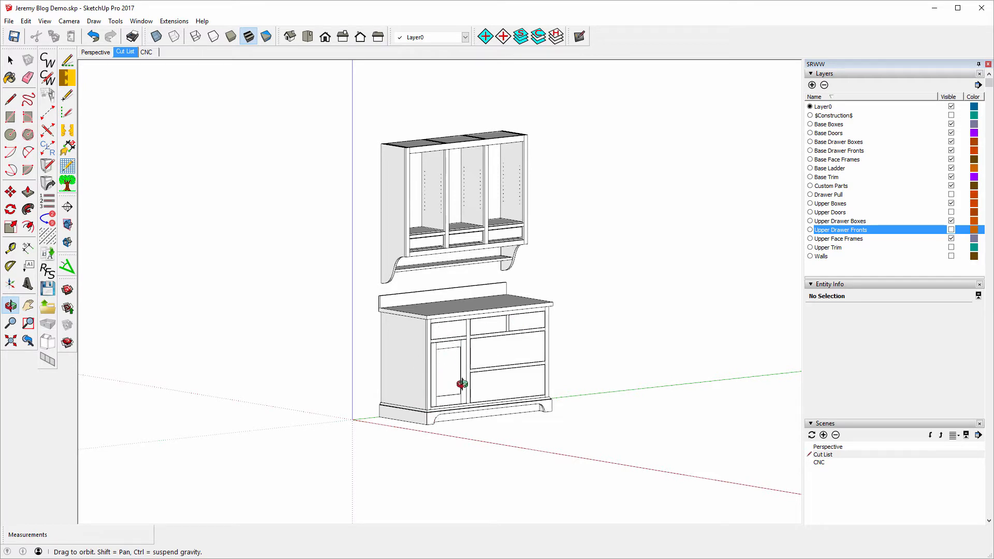
left_click_drag(396, 328, 453, 338)
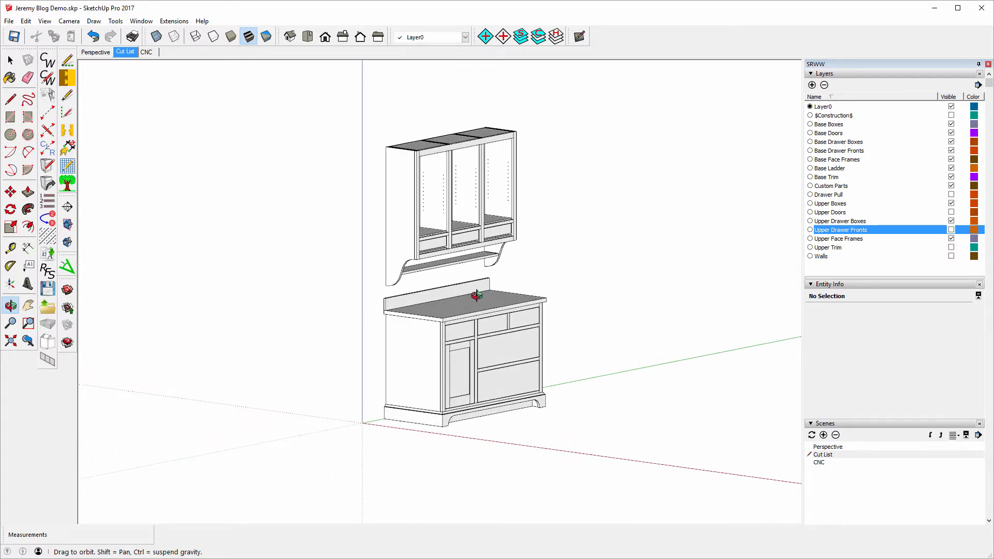
left_click_drag(488, 285, 461, 319)
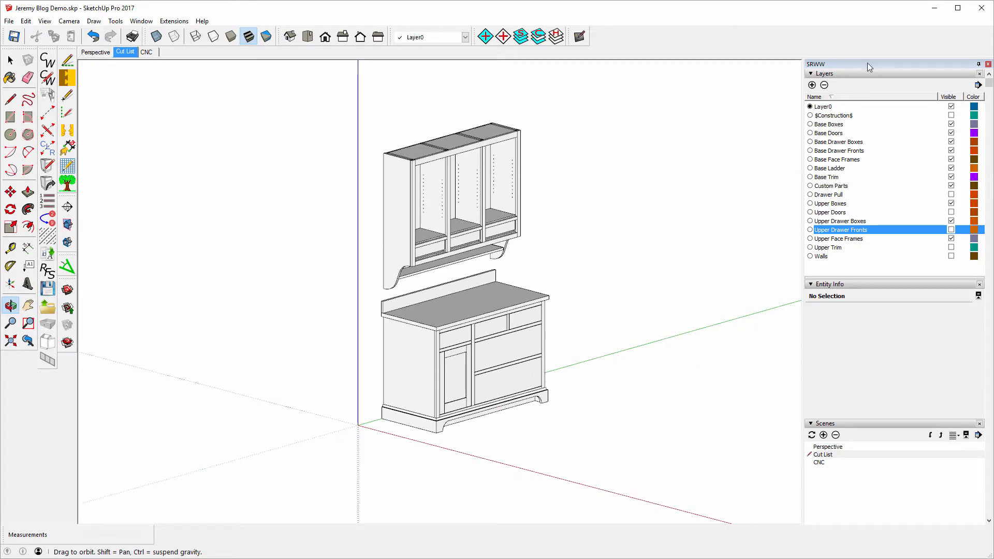
left_click(125, 52)
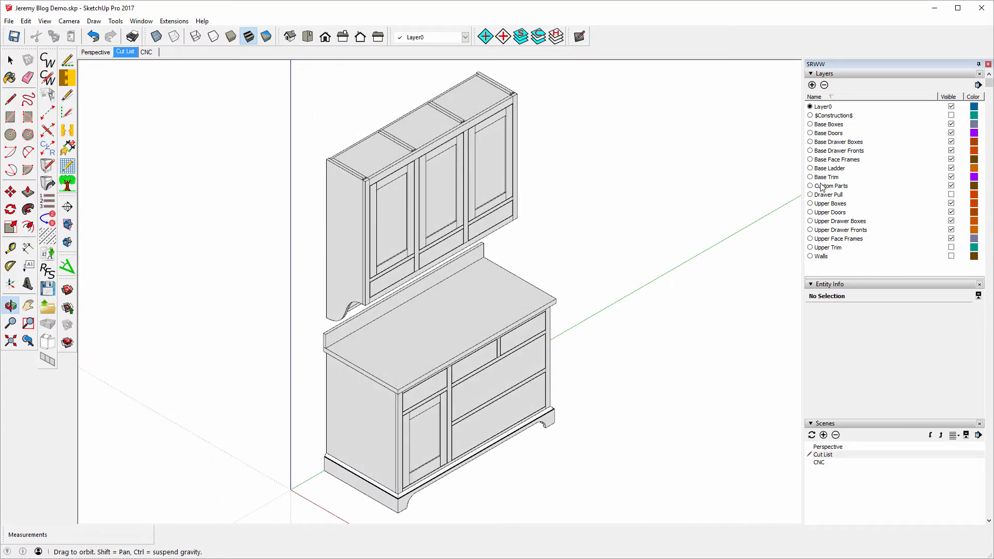
Hide the Base Trim layer to expose the bottom of the base cabinet.
left_click(950, 177)
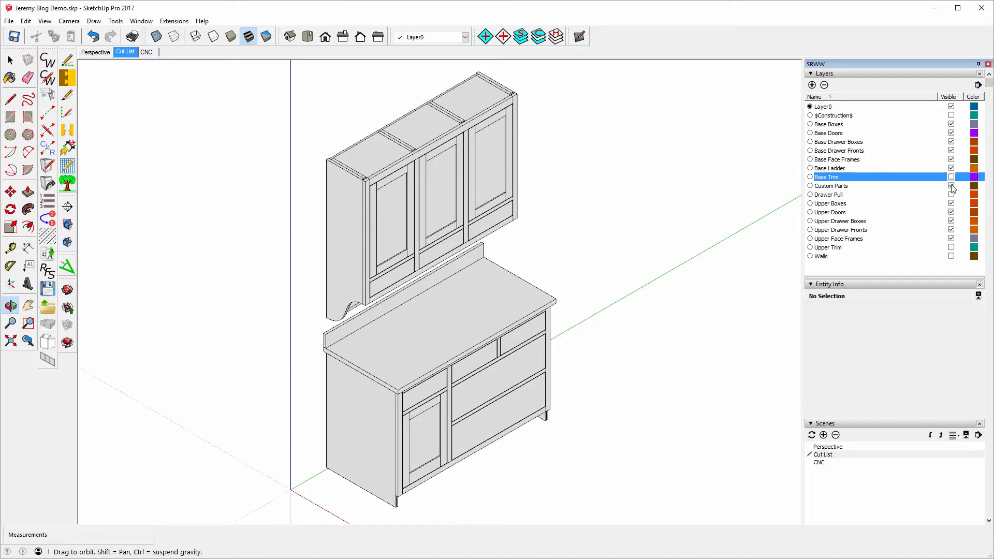
left_click_drag(451, 422, 419, 293)
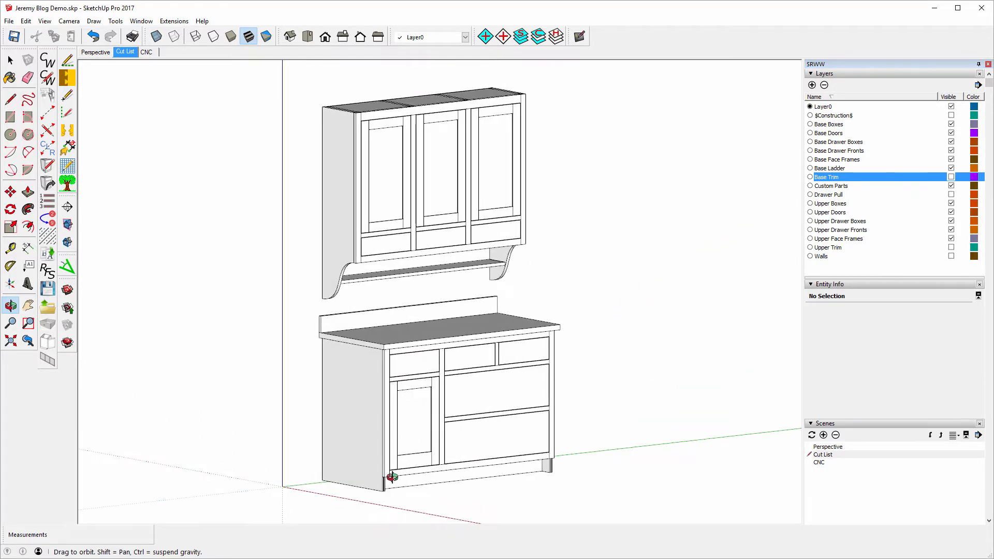
scroll(384, 446, "up", 3)
left_click_drag(392, 436, 417, 285)
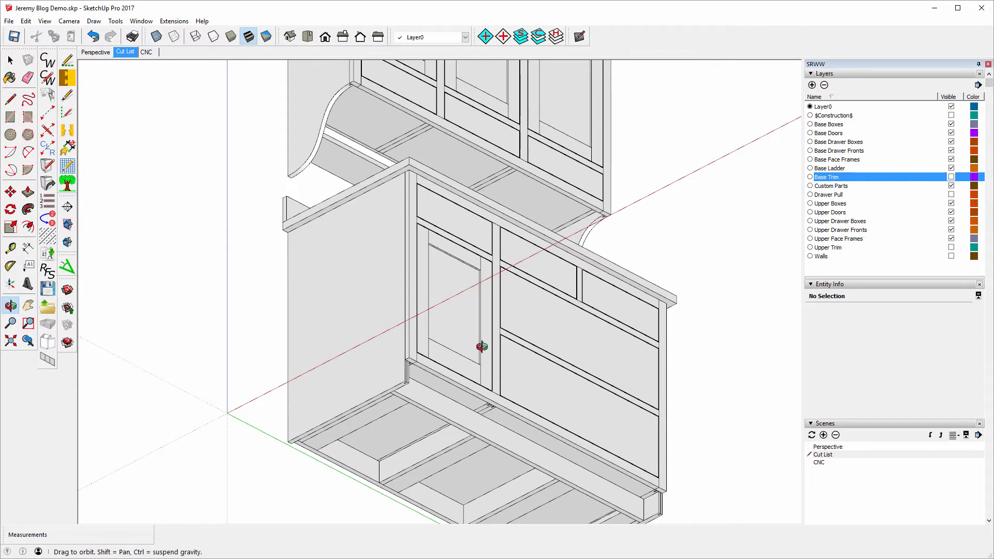
Examine the base cabinet's toe area and ladder base from the front, from underneath and from above.
left_click_drag(481, 346, 308, 501)
scroll(313, 508, "up", 3)
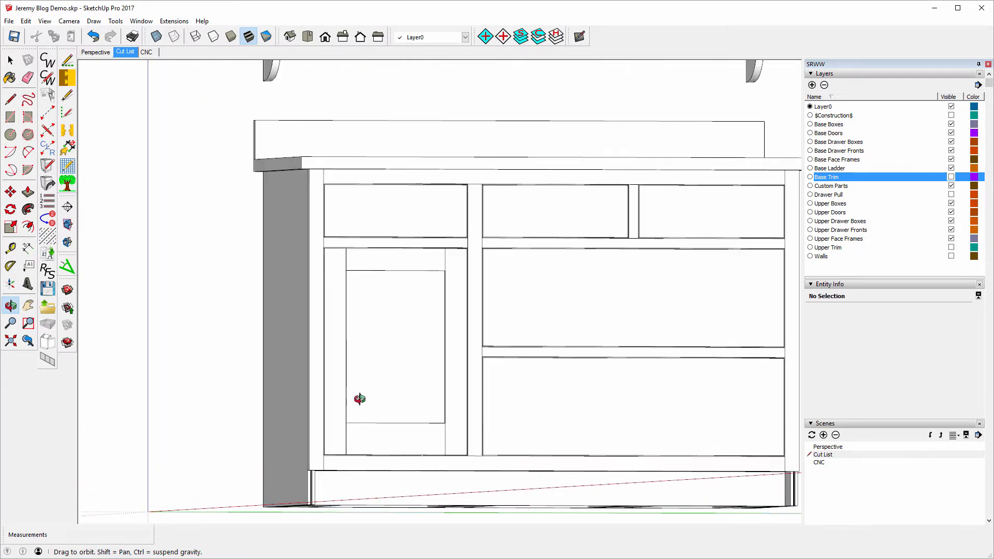
left_click_drag(335, 319, 335, 336)
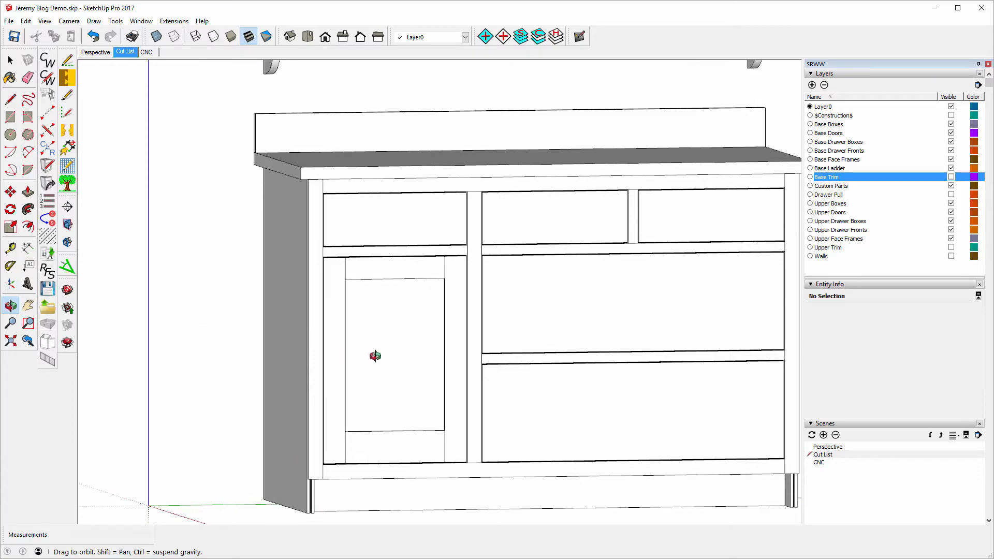
left_click_drag(629, 362, 494, 131)
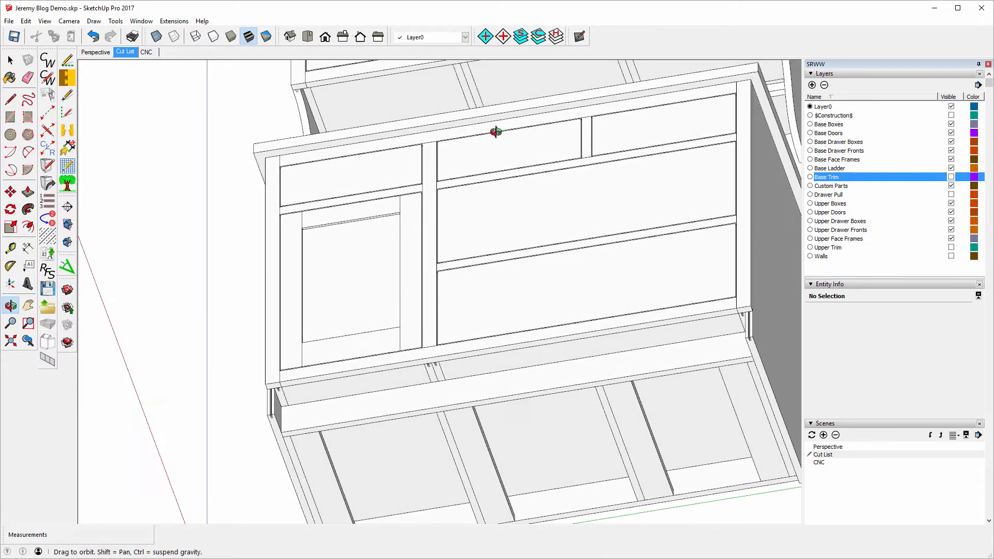
left_click_drag(328, 344, 484, 164)
left_click_drag(402, 299, 376, 285)
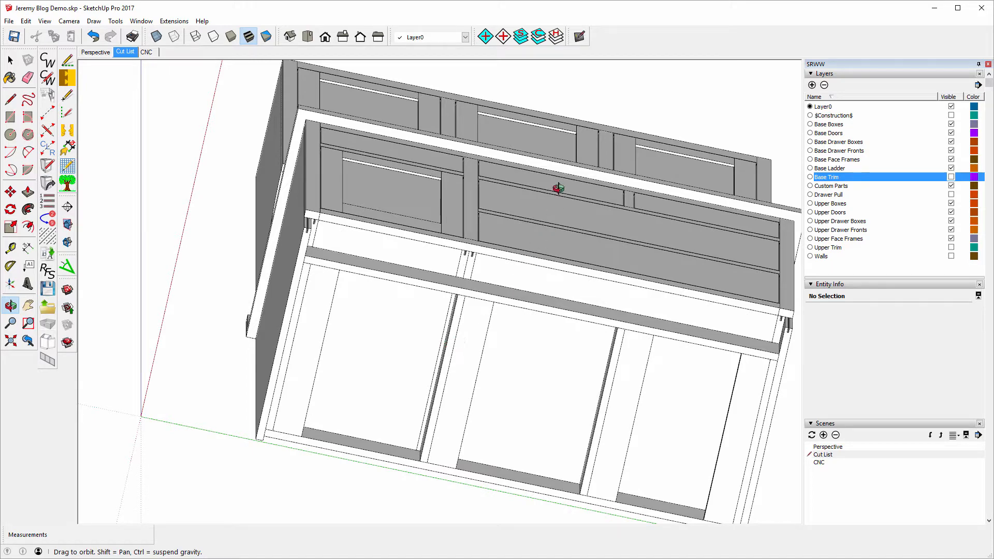
left_click_drag(525, 180, 531, 372)
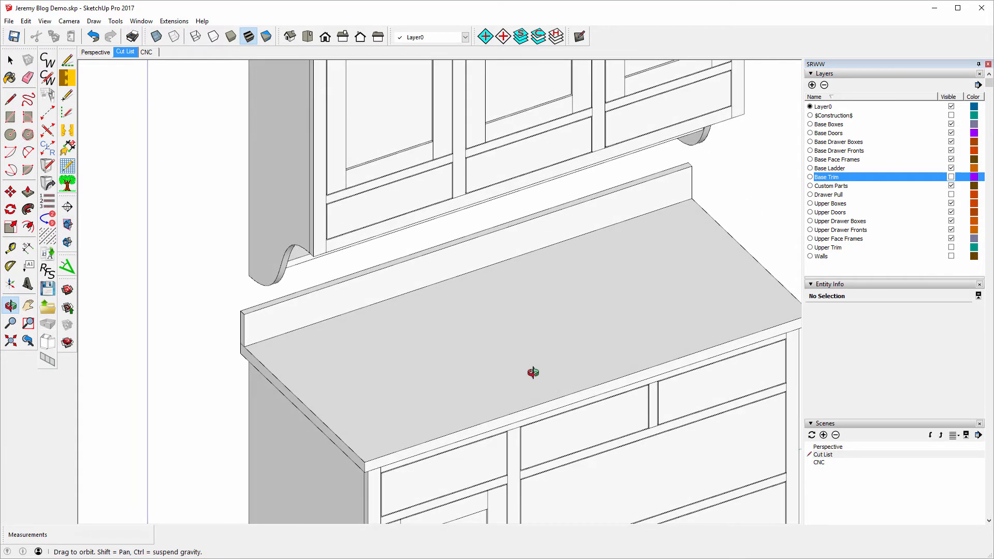
scroll(224, 190, "down", 2)
scroll(223, 191, "down", 1)
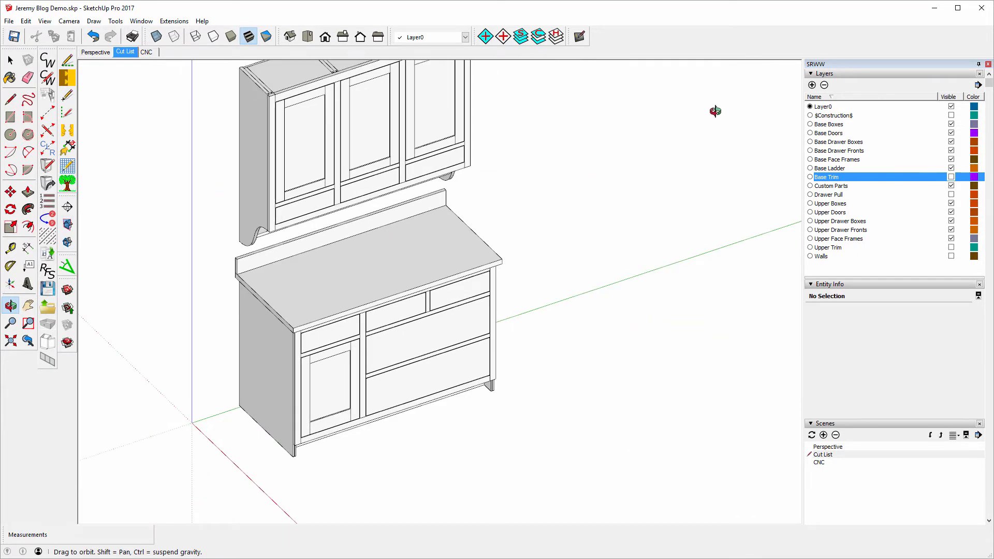
Hide the Custom Parts, Upper Drawer Fronts, Upper Doors, Base Drawer Fronts and Base Doors layers.
left_click(950, 185)
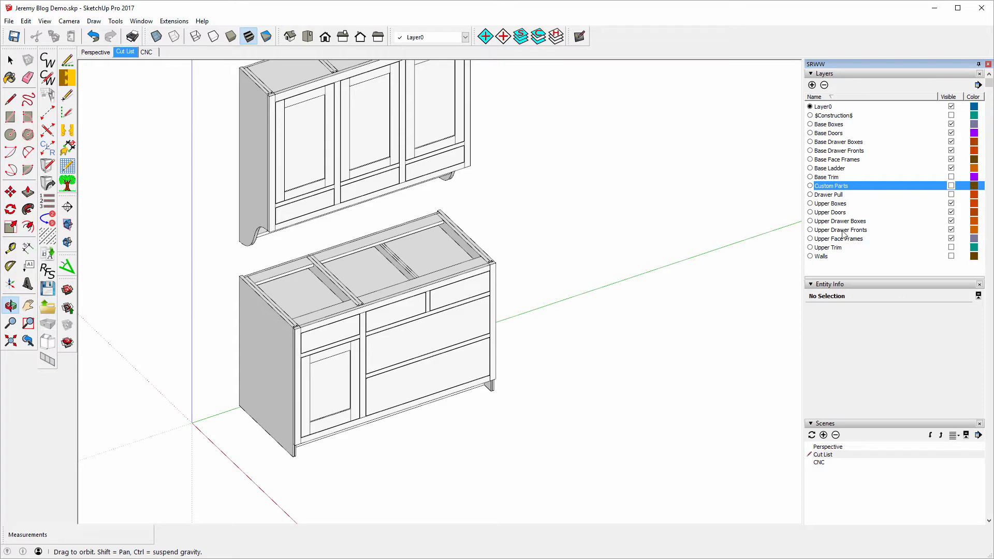
left_click(951, 230)
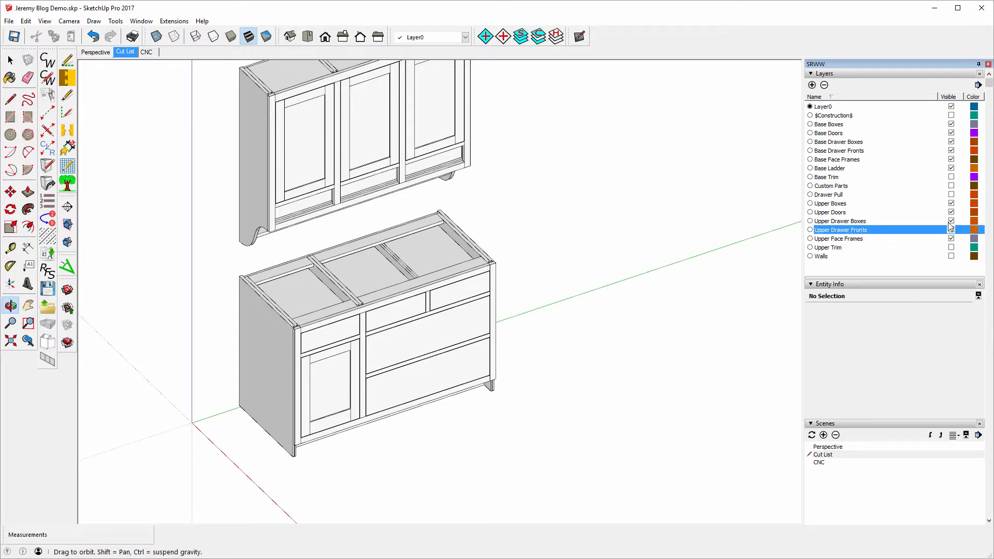
left_click(950, 212)
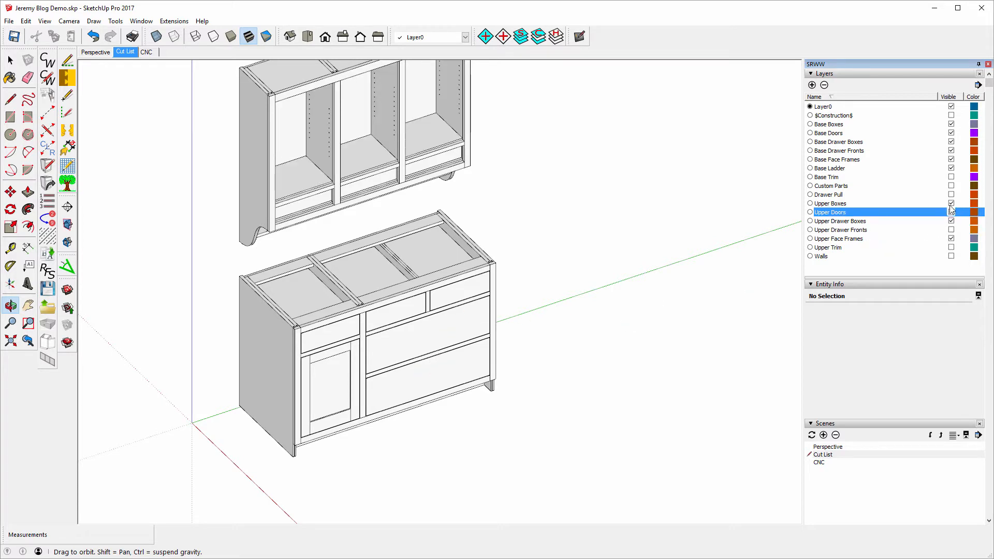
left_click(951, 150)
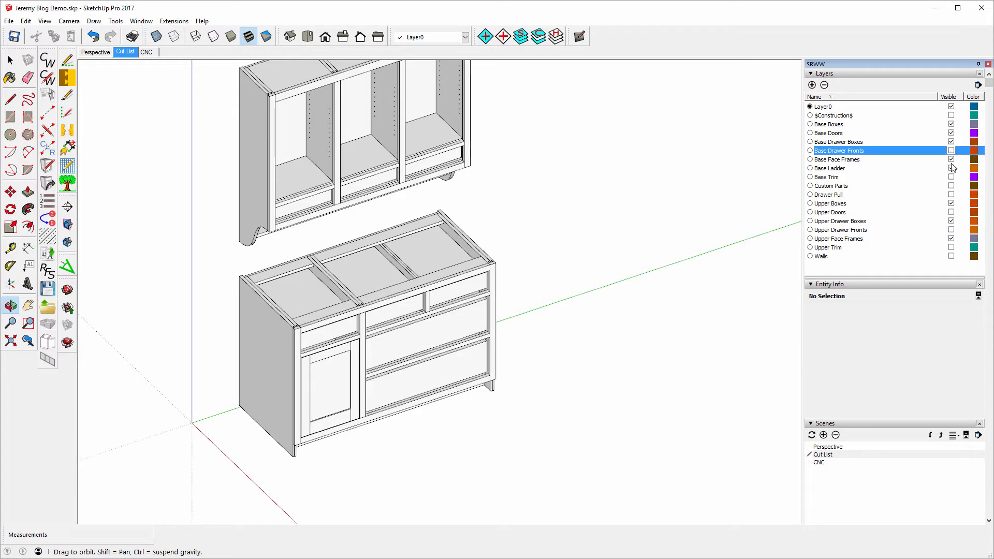
left_click(950, 133)
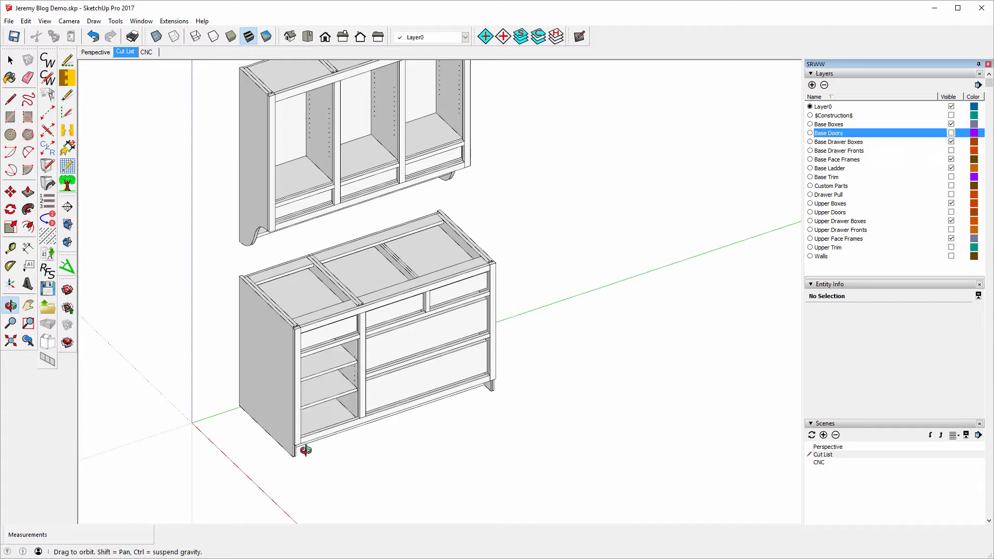
Examine the base drawer boxes within their face frame openings in the Right standard view and at an angle.
left_click_drag(435, 379, 303, 204)
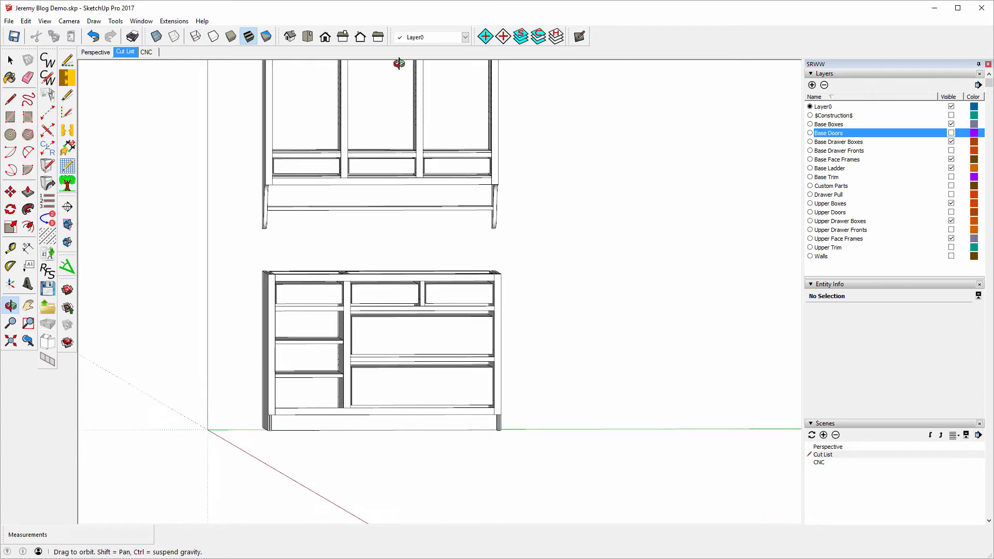
left_click(343, 38)
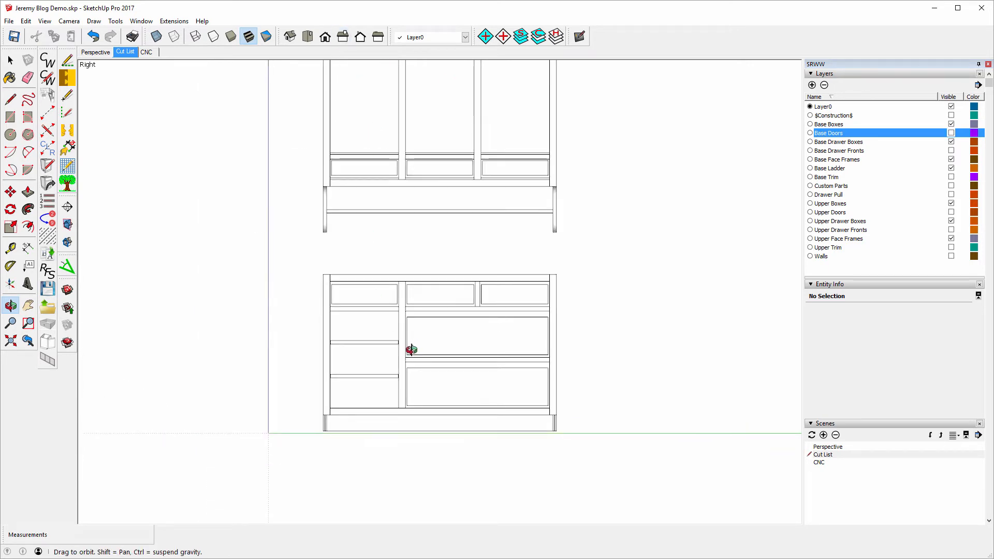
scroll(410, 311, "up", 4)
scroll(460, 291, "up", 4)
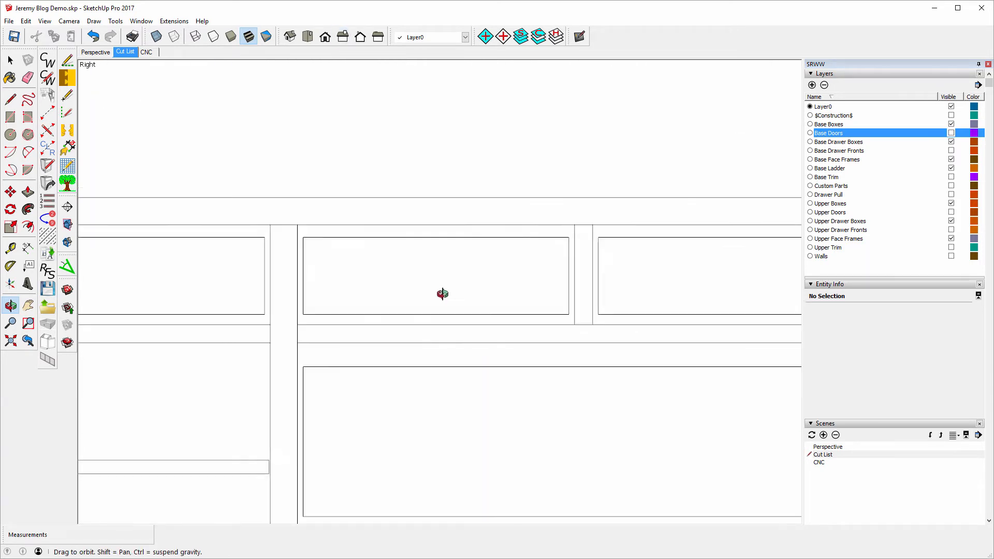
scroll(448, 287, "down", 3)
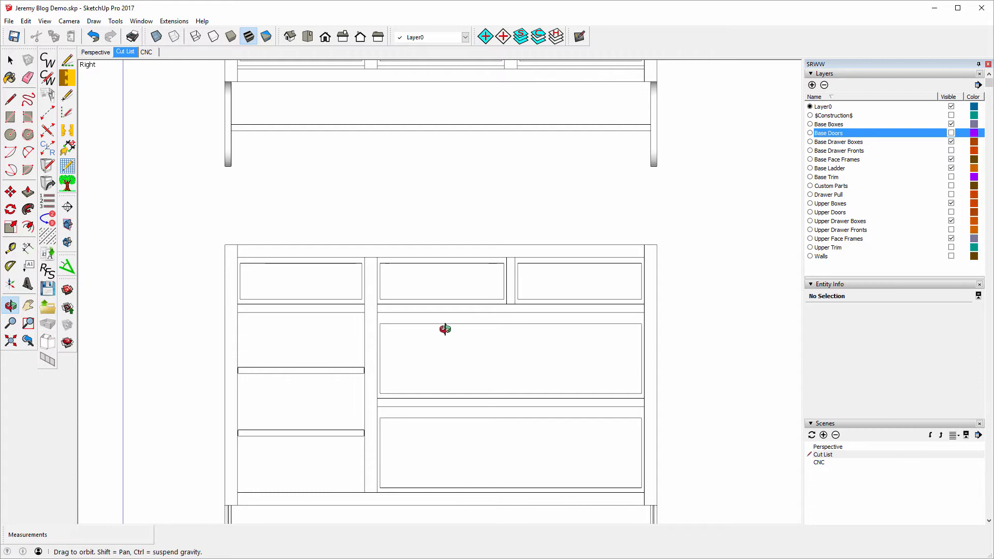
mouse_move(403, 306)
left_mouse_down()
mouse_move(583, 310)
mouse_move(600, 386)
left_mouse_up()
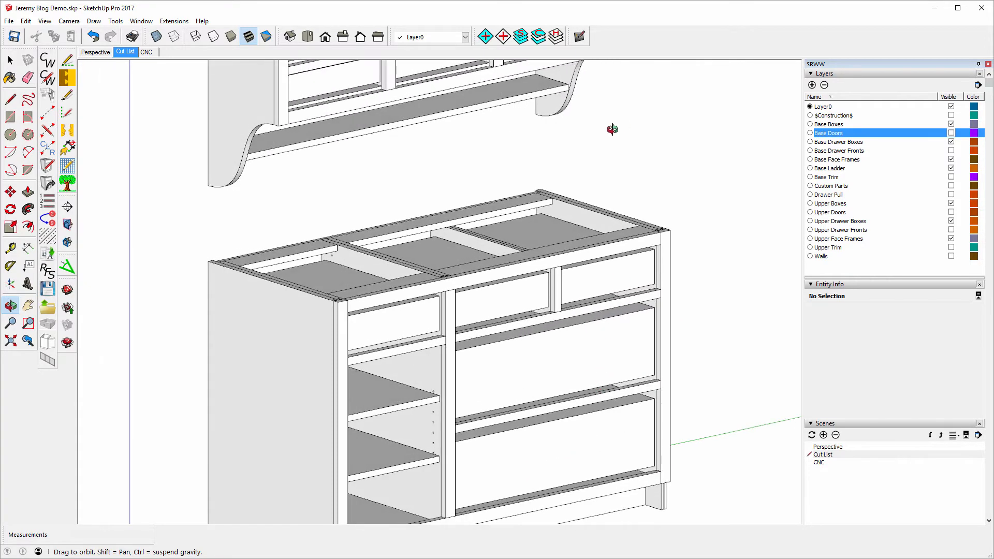
Hide every layer except Layer0, and show only the Base Ladder layer to isolate the ladder base.
left_click(556, 36)
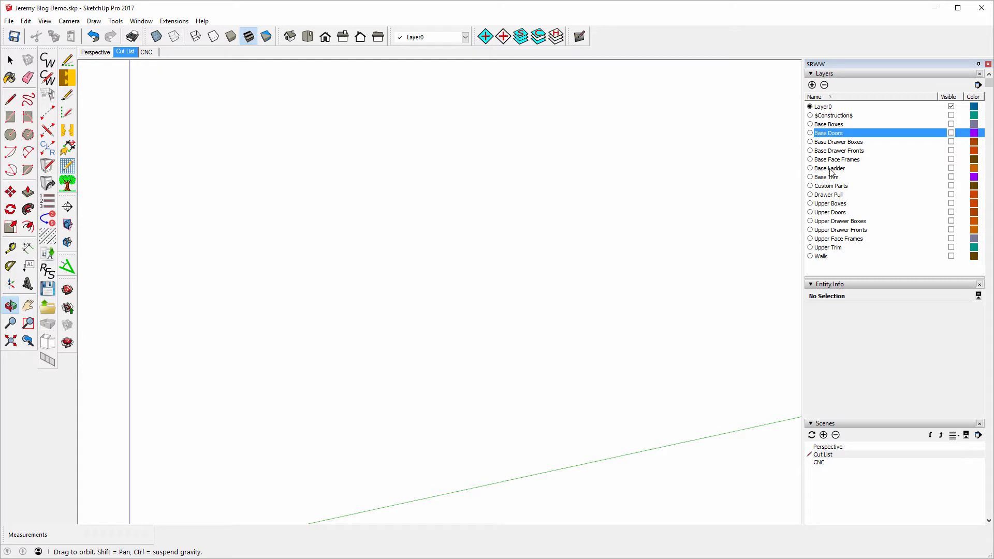
left_click(951, 168)
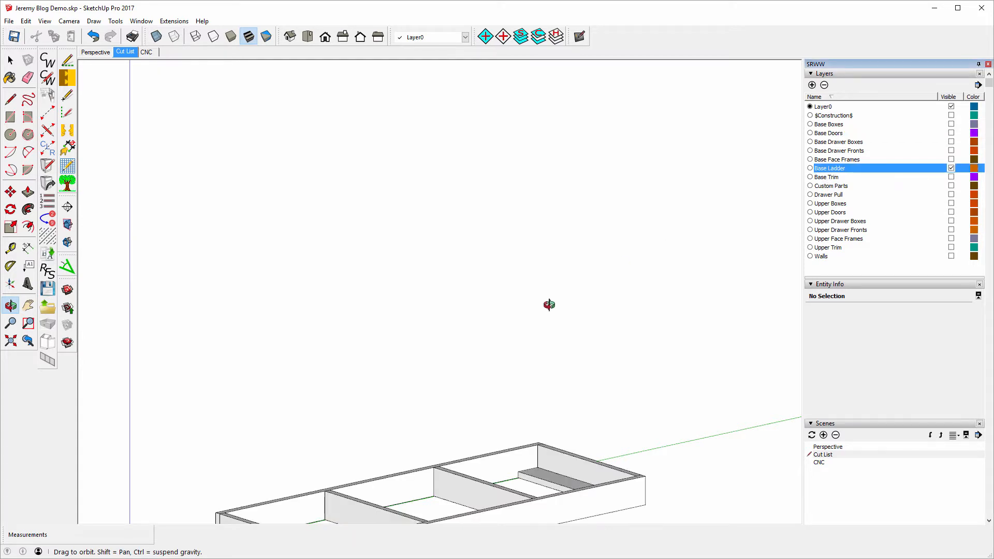
scroll(572, 246, "down", 2)
left_click_drag(457, 399, 444, 513)
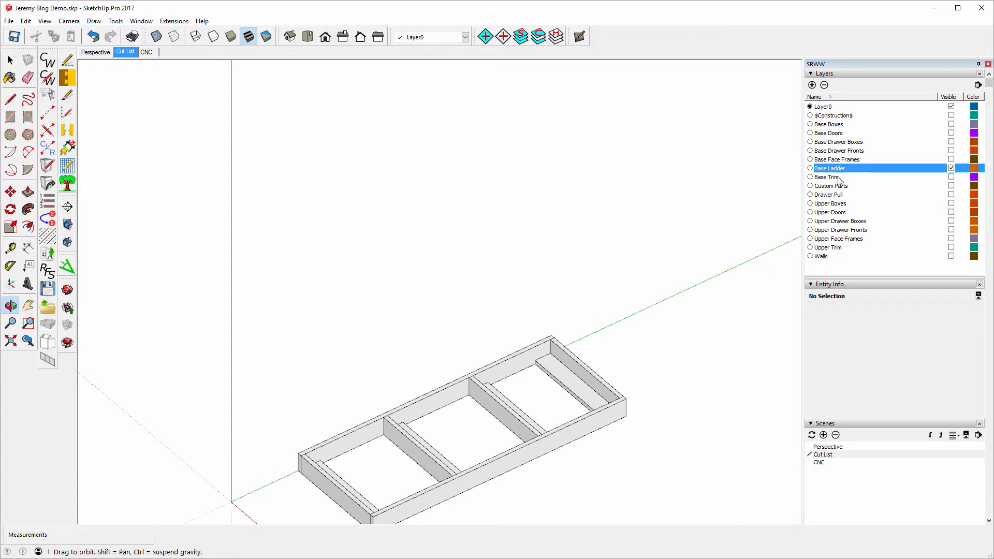
Show the Base Trim layer and examine how the trim fits around the ladder base from above and underneath.
left_click(950, 177)
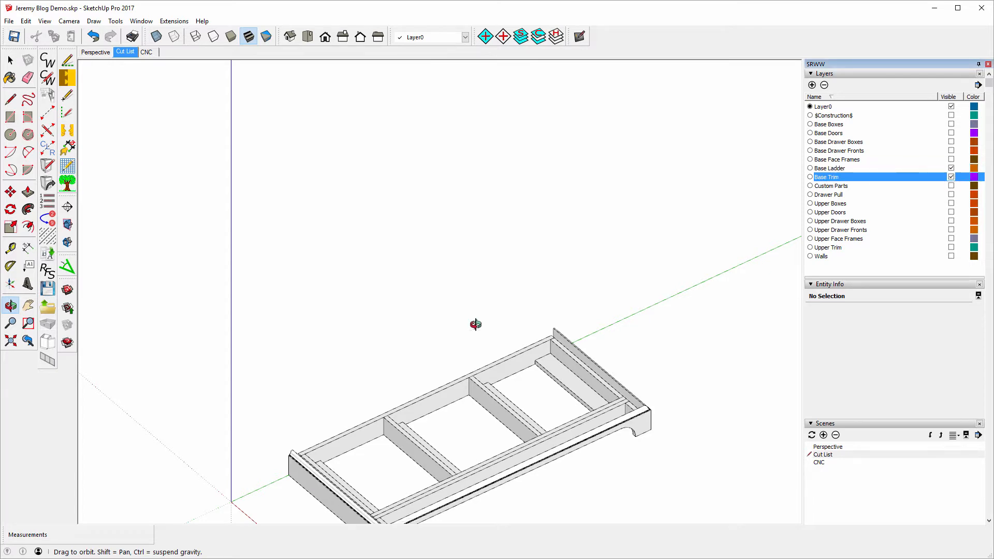
left_click_drag(475, 297, 528, 388)
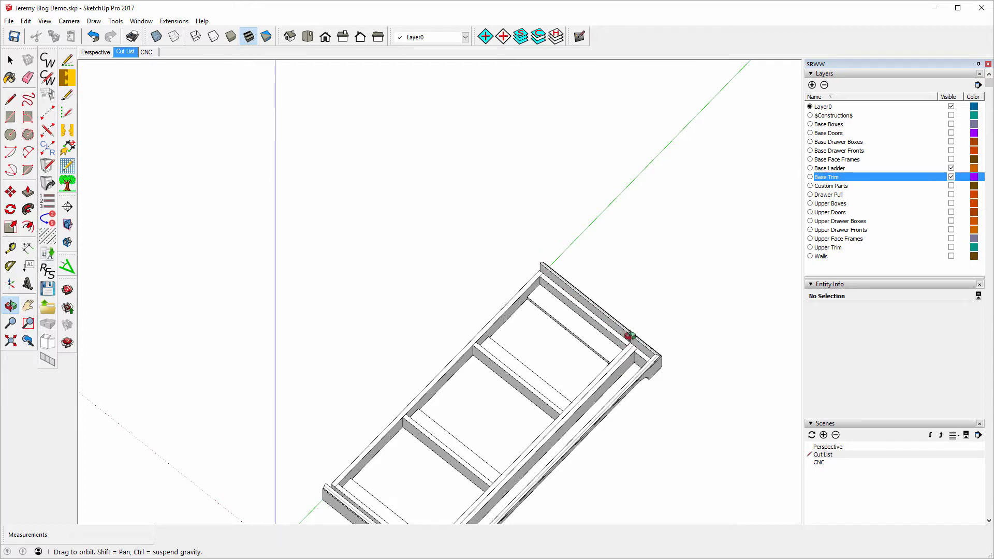
scroll(644, 323, "down", 2)
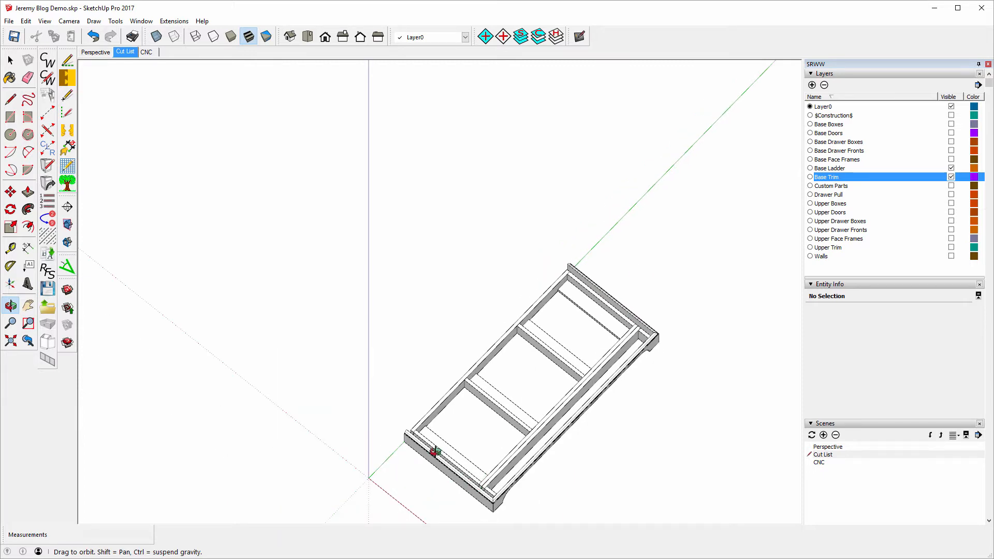
left_click_drag(601, 517, 544, 215)
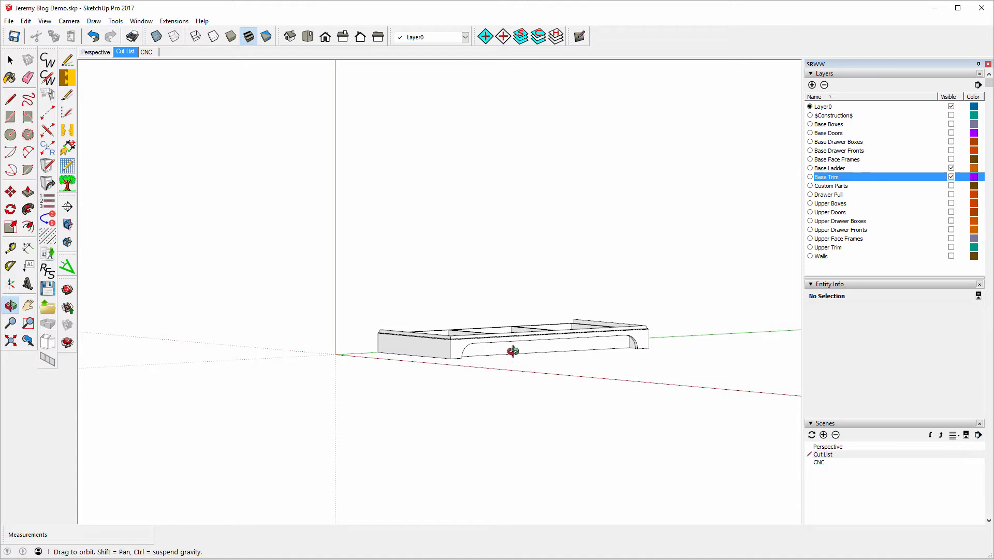
left_click_drag(495, 364, 365, 359)
scroll(364, 359, "up", 10)
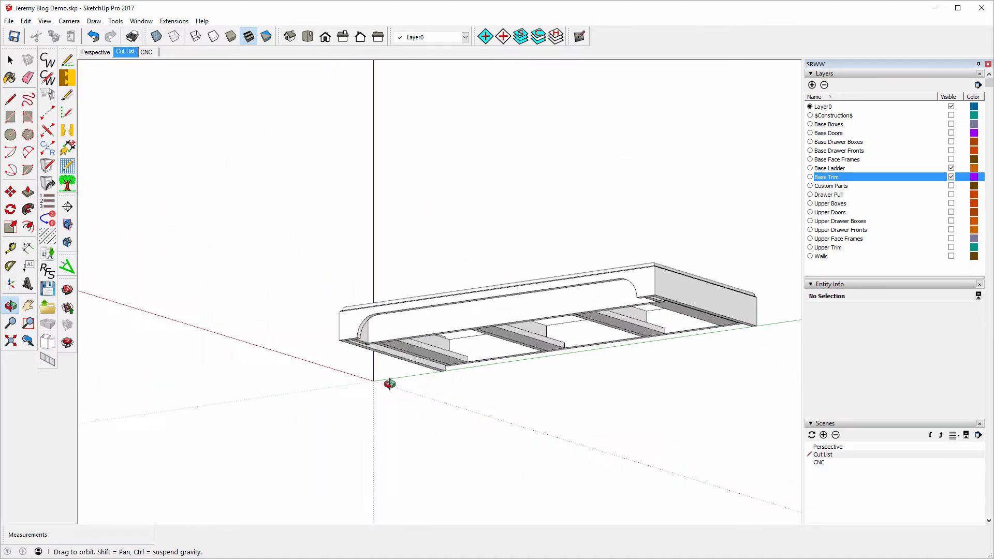
scroll(330, 335, "up", 5)
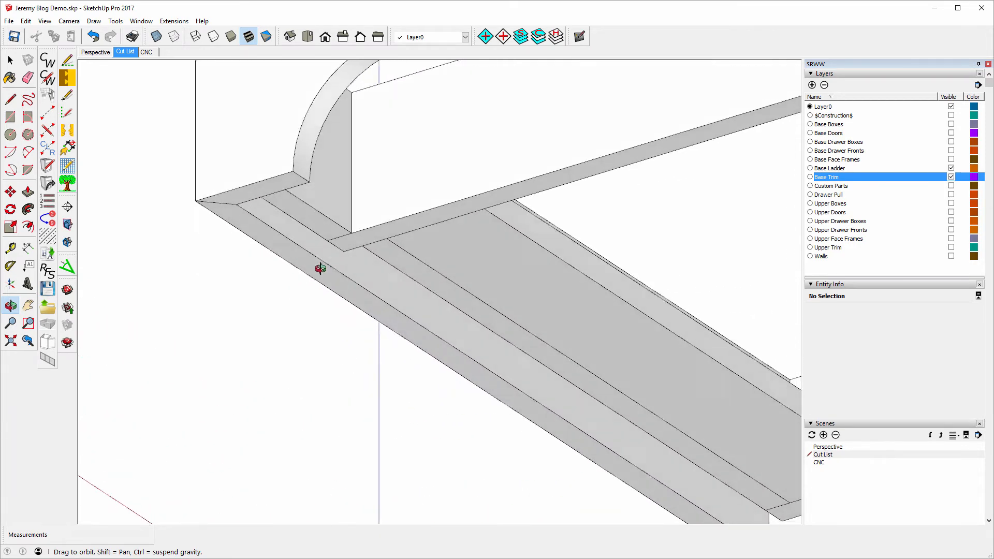
scroll(224, 360, "down", 4)
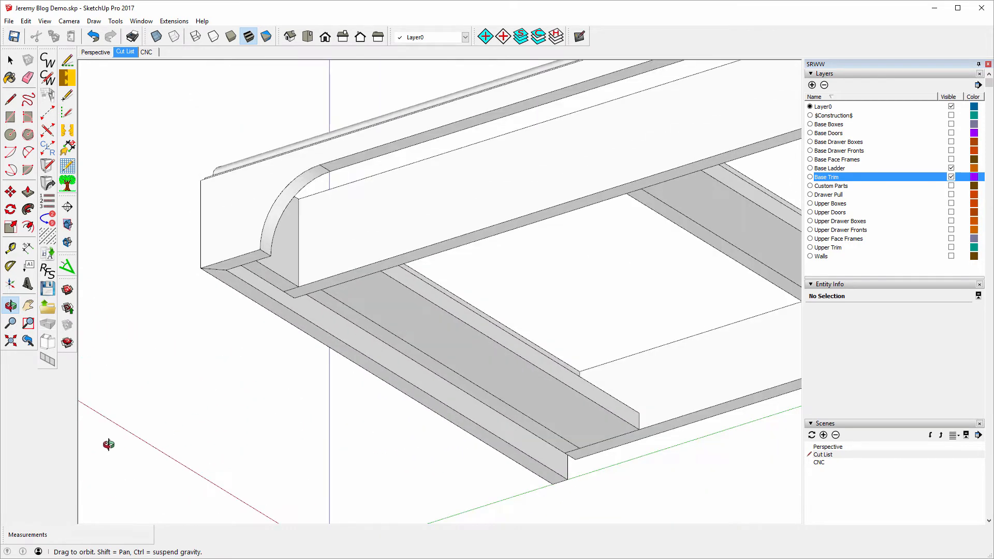
scroll(111, 445, "down", 4)
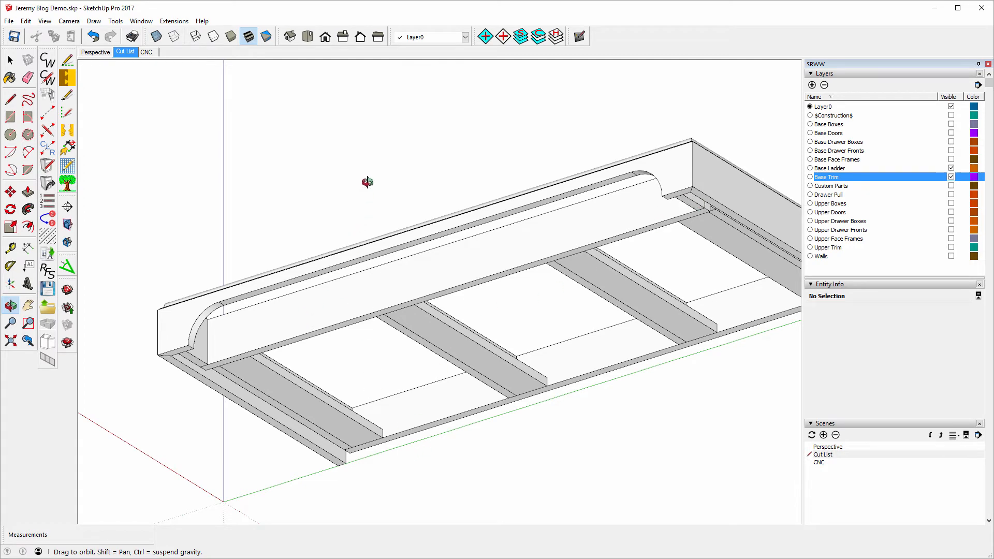
left_click_drag(372, 177, 551, 385)
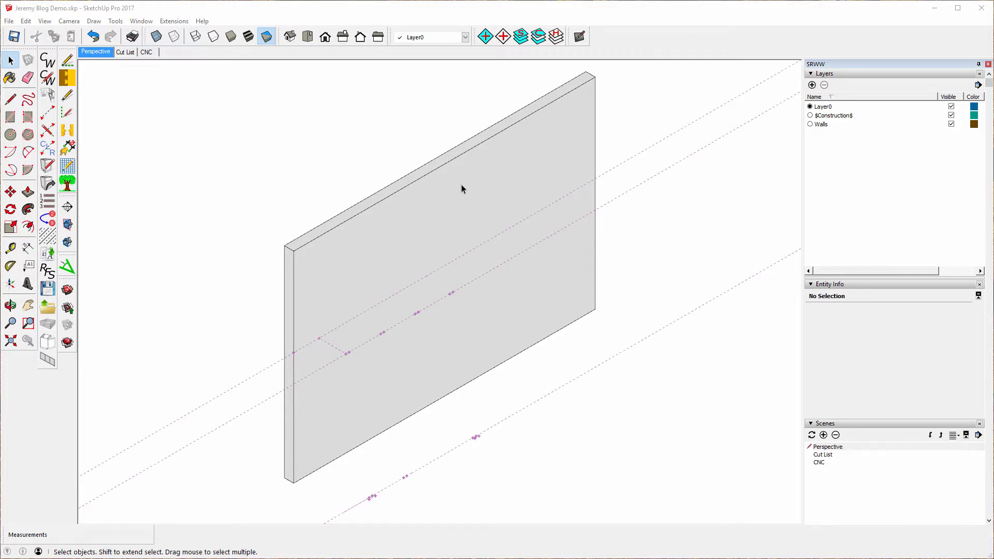
Reload the CabWriter factory default settings into the model file and acknowledge the save reminder.
scroll(465, 185, "down", 3)
scroll(434, 365, "up", 2)
scroll(420, 383, "up", 5)
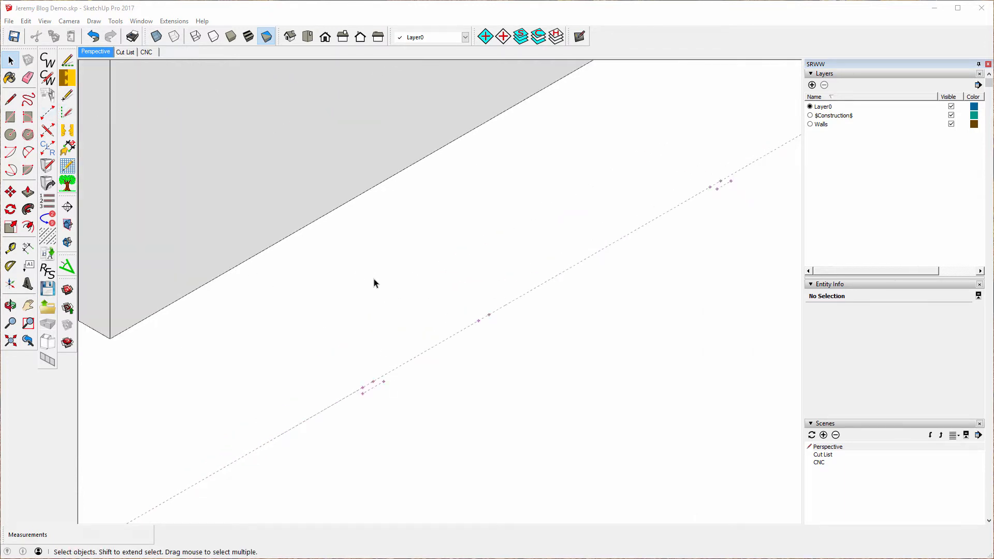
scroll(373, 290, "down", 2)
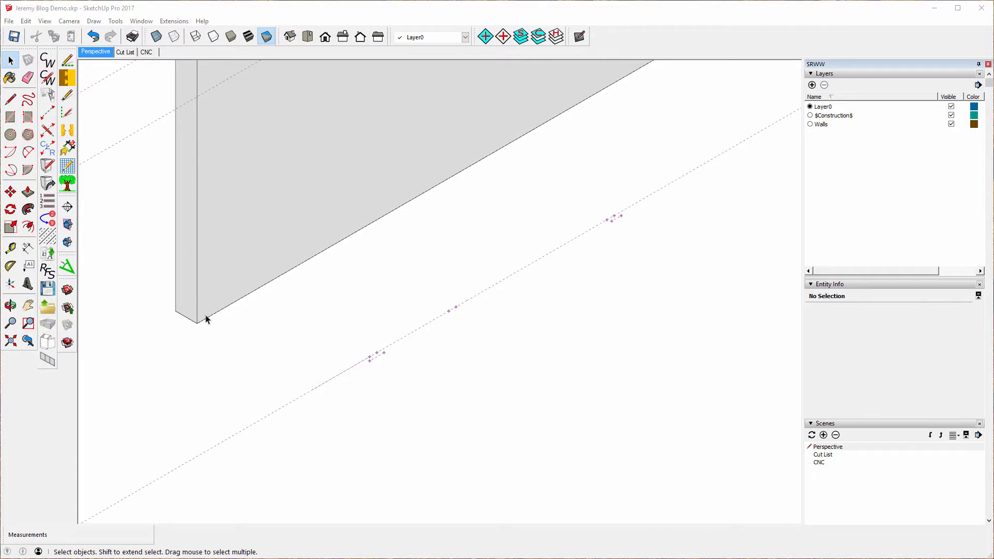
left_click(47, 271)
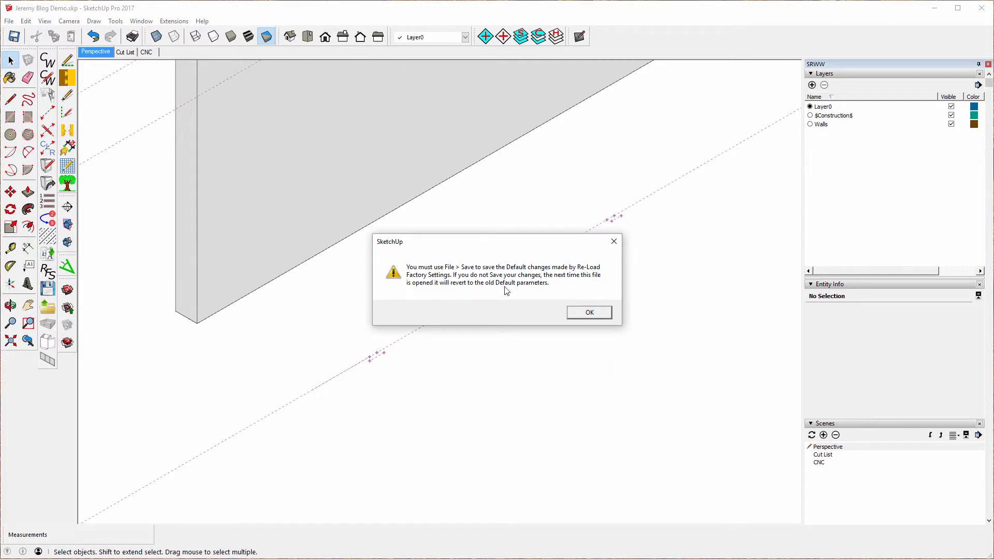
left_click(588, 313)
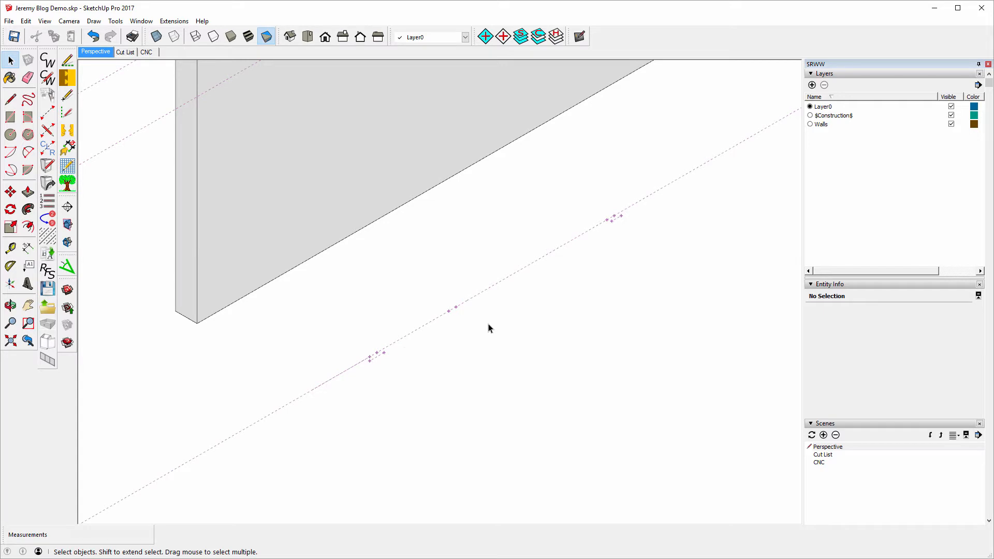
In the CabWriter face frame settings, set the three-drawer bank's second and third front heights to 9 15/16" and enable drawing the base bottom rail.
scroll(349, 339, "down", 5)
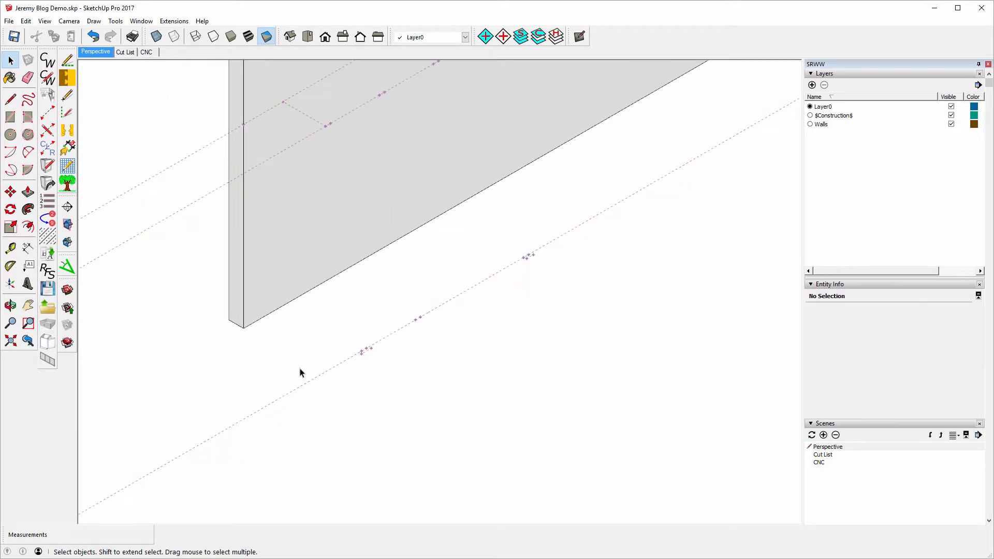
scroll(272, 417, "down", 3)
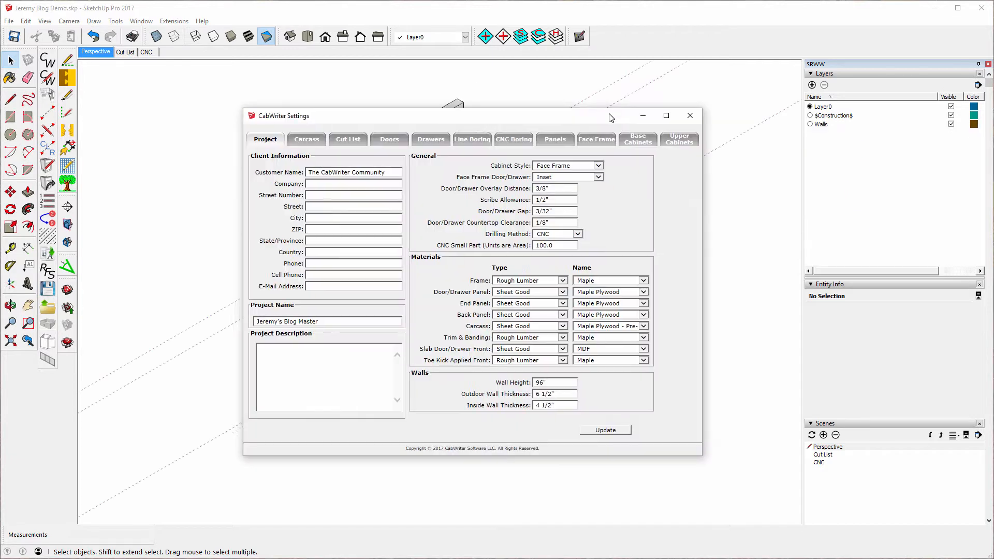
left_click_drag(615, 115, 587, 121)
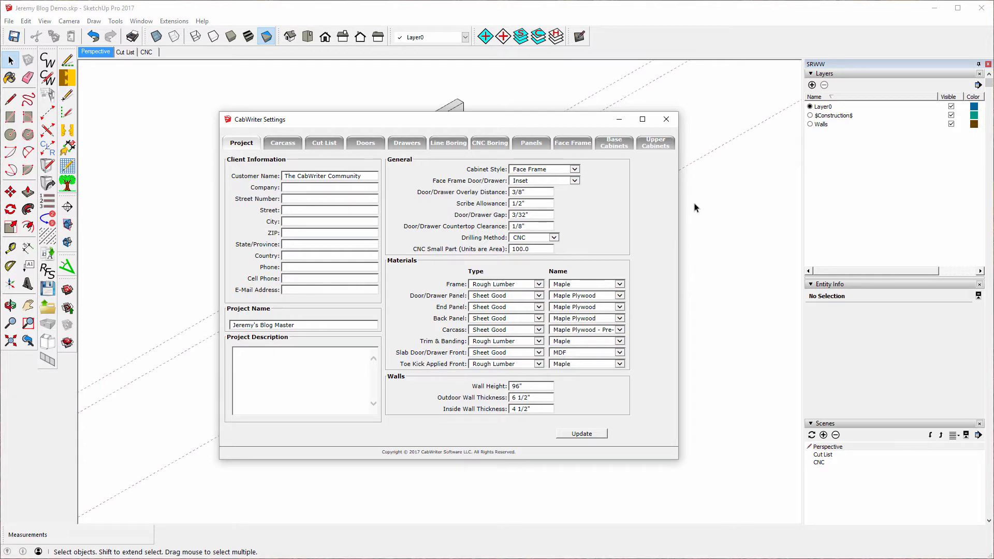
left_click(573, 143)
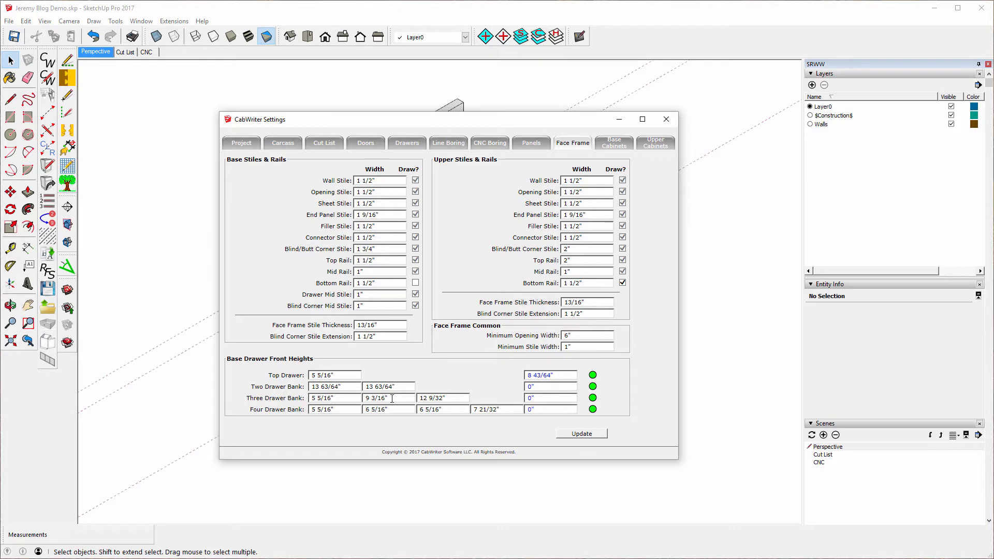
left_click_drag(392, 398, 364, 399)
type("9")
left_click_drag(456, 394, 405, 395)
type("9")
left_click(594, 434)
left_click(415, 283)
left_click(597, 436)
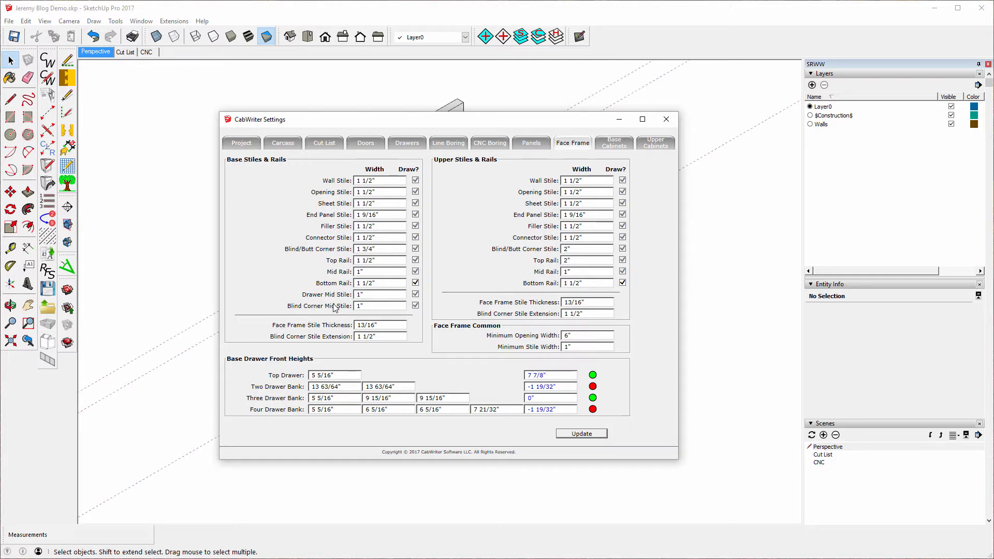
Set the base Drawer Face Style to Slab, update the CabWriter settings and close them.
left_click(407, 143)
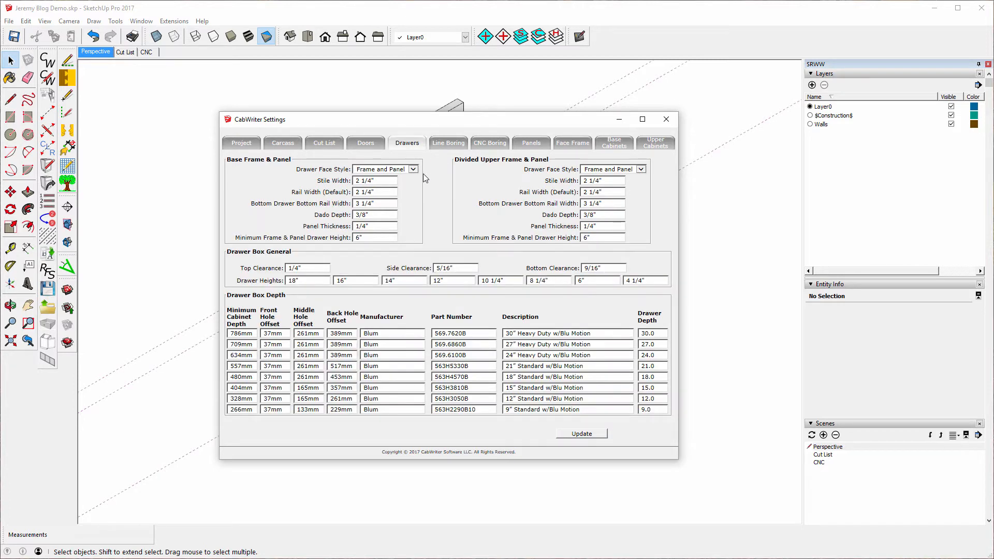
left_click(413, 170)
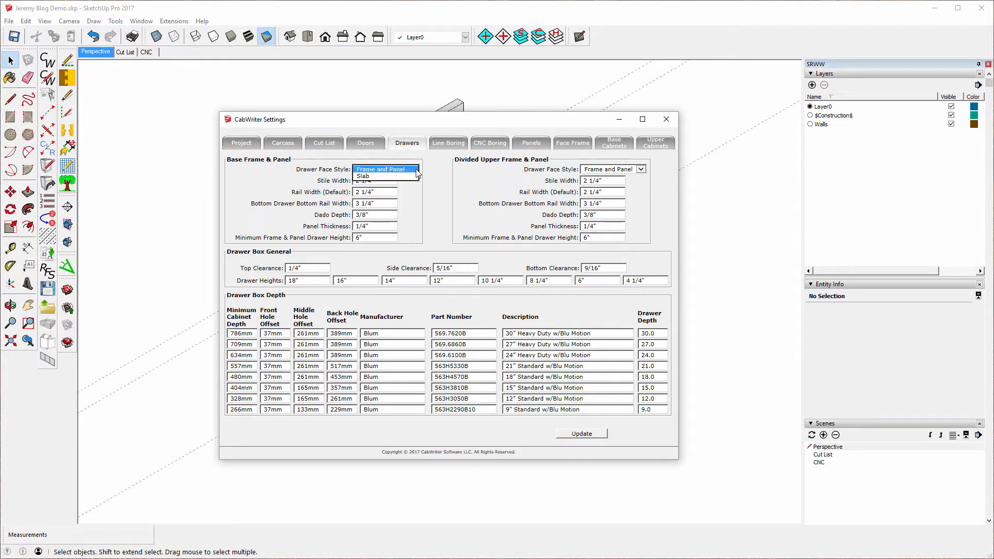
left_click(361, 176)
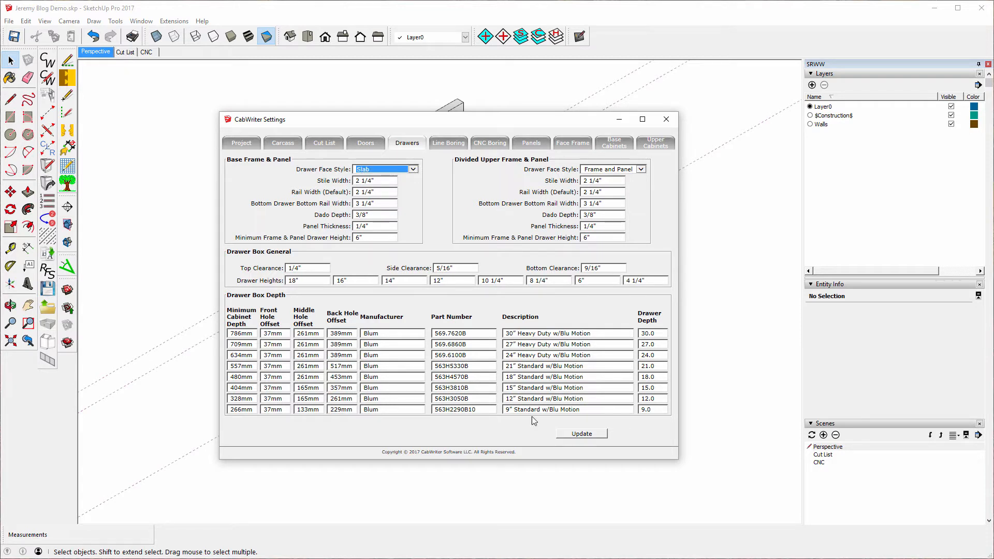
left_click(582, 434)
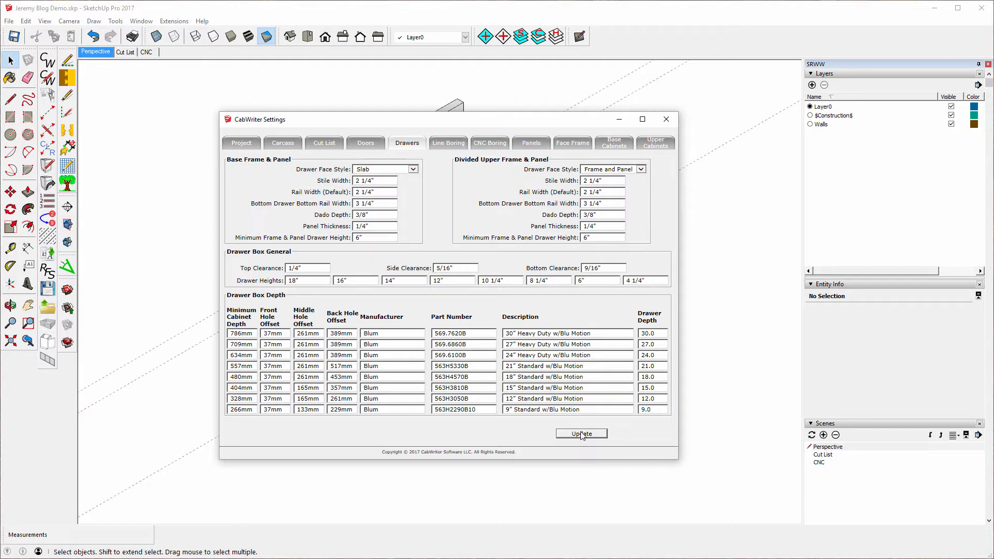
left_click(665, 120)
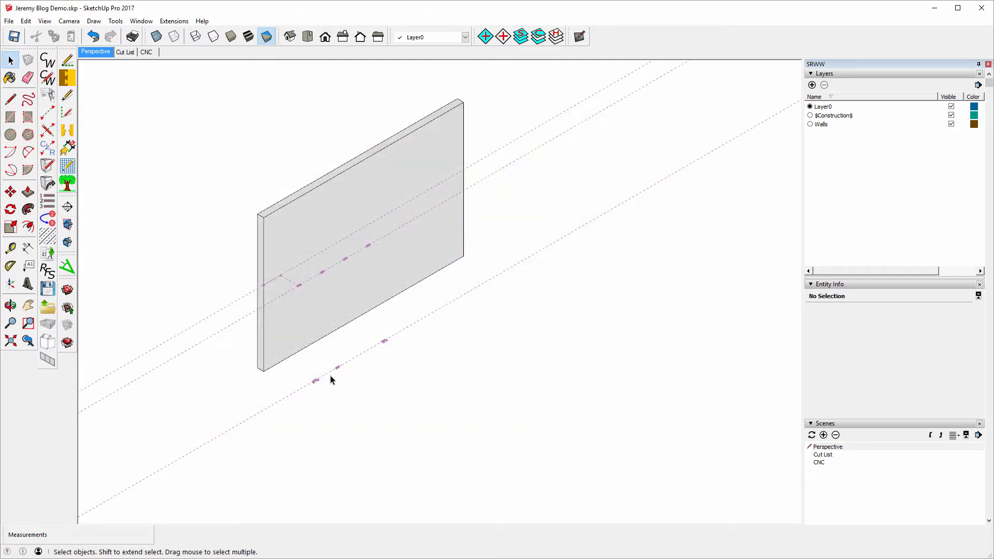
Place a Left End Sheet stile at the leftmost guide point on the base cabinet's front guide line.
left_click(47, 112)
scroll(255, 343, "up", 5)
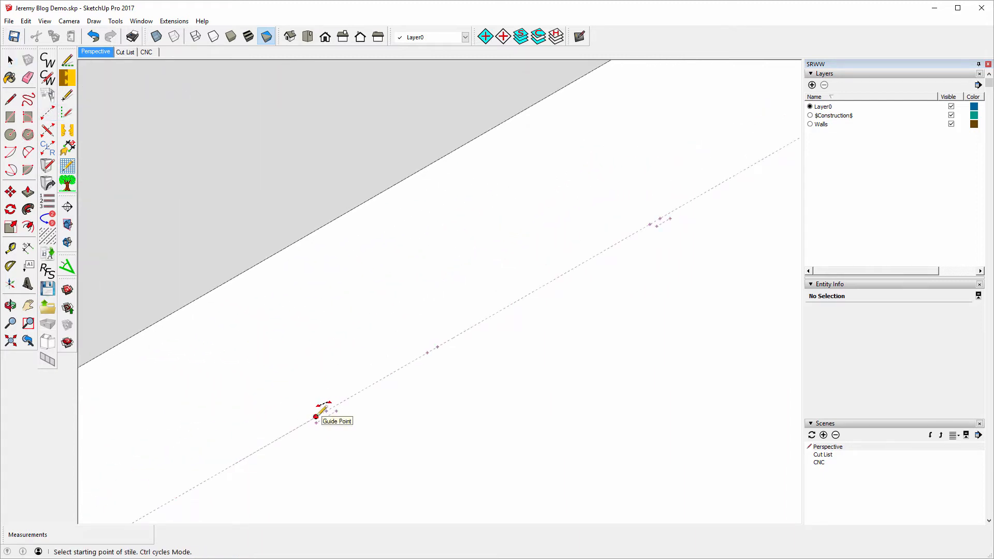
left_click(316, 416)
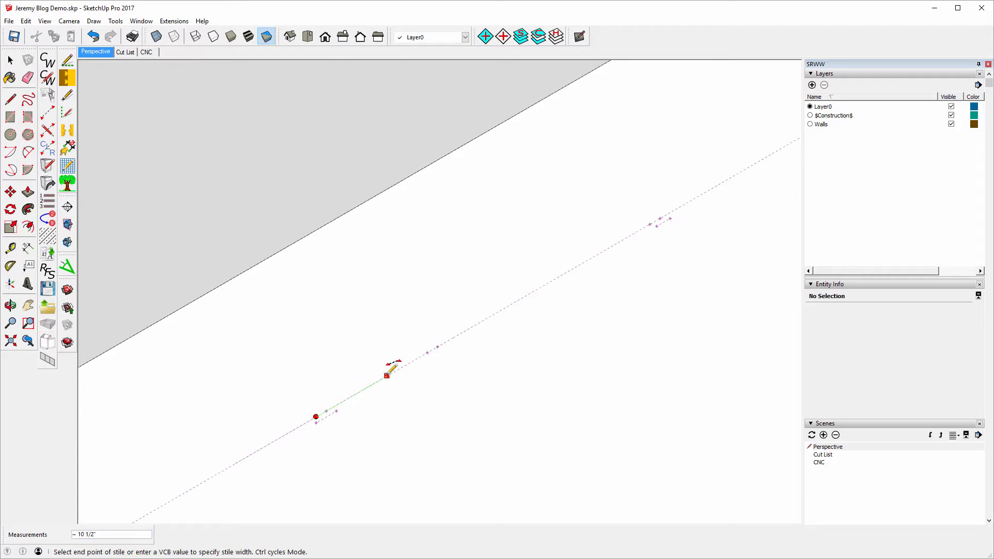
left_click(386, 375)
left_click(598, 298)
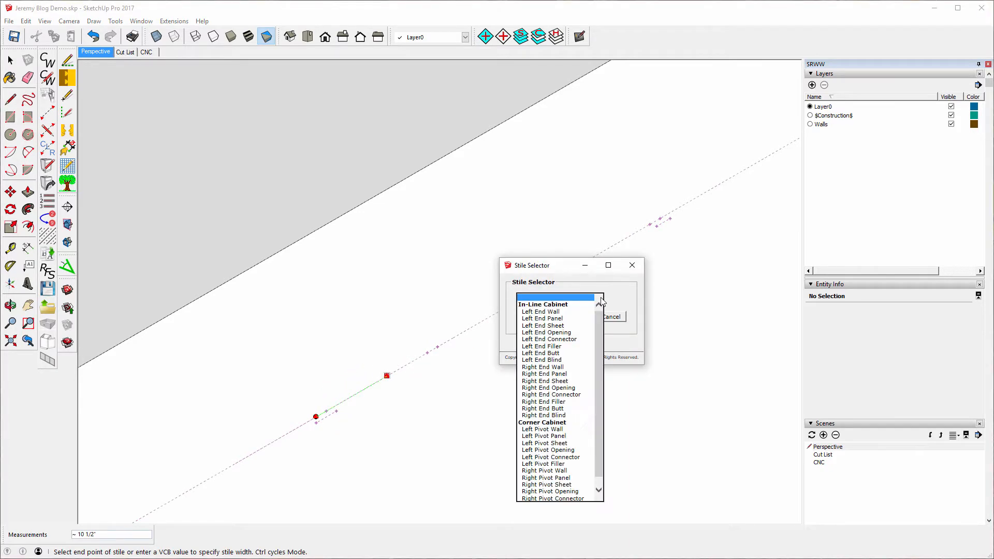
left_click(543, 326)
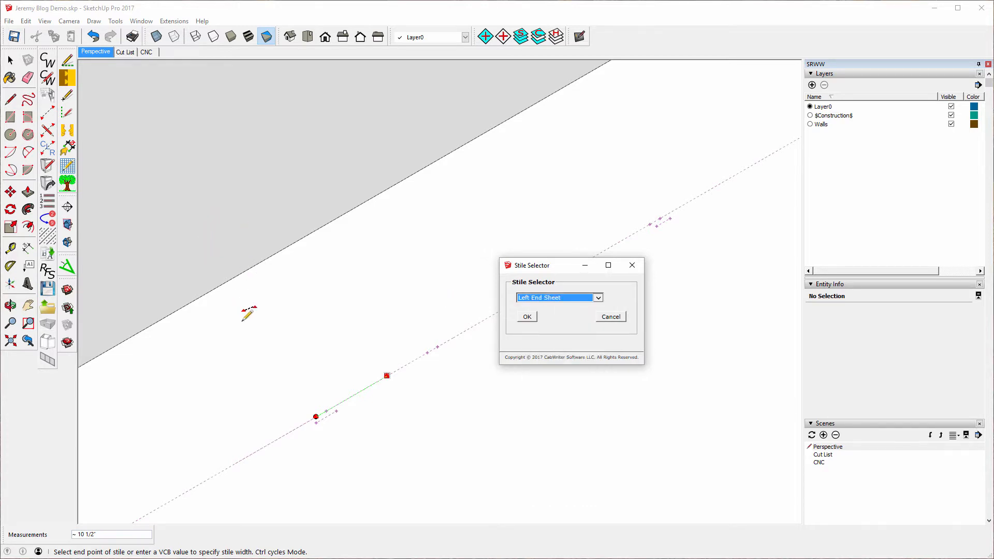
left_click(527, 317)
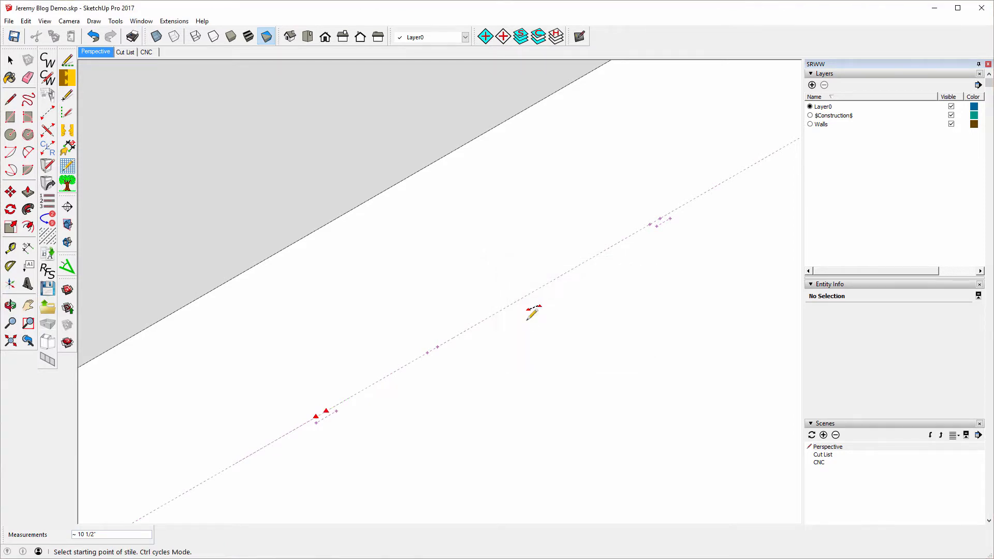
Place a Right End Sheet stile at the opposite end of the base cabinet's front guide line.
scroll(270, 370, "down", 2)
scroll(399, 308, "down", 1)
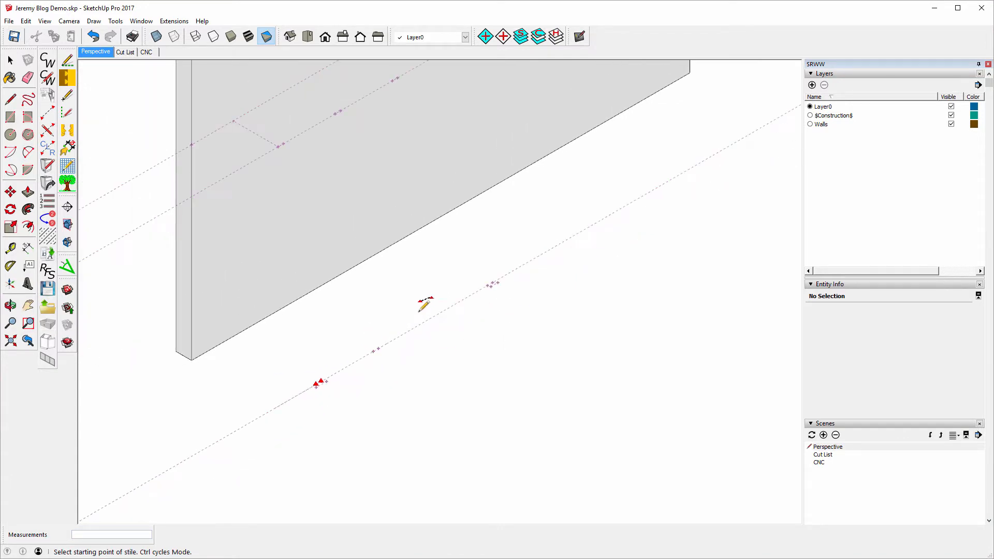
scroll(497, 265, "up", 2)
scroll(500, 265, "up", 2)
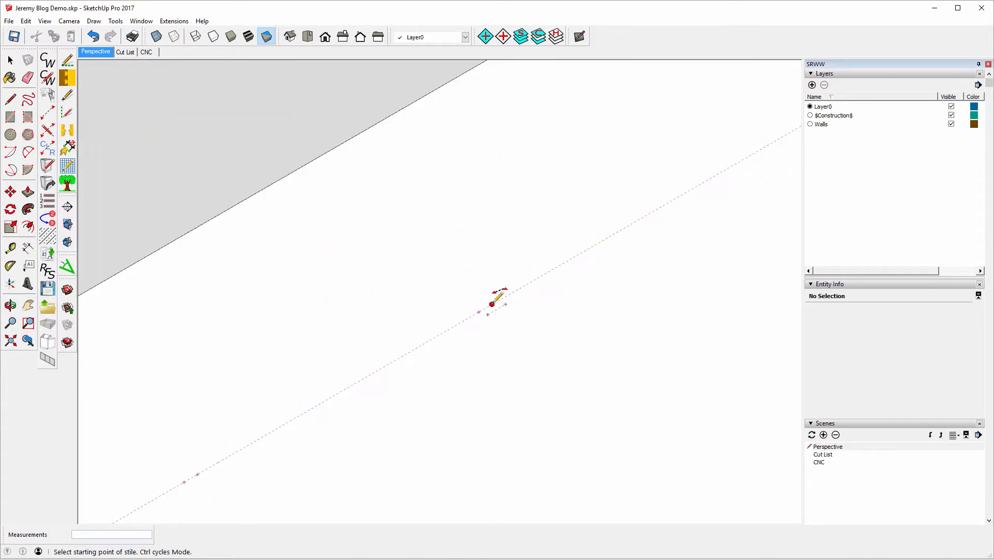
left_click(492, 304)
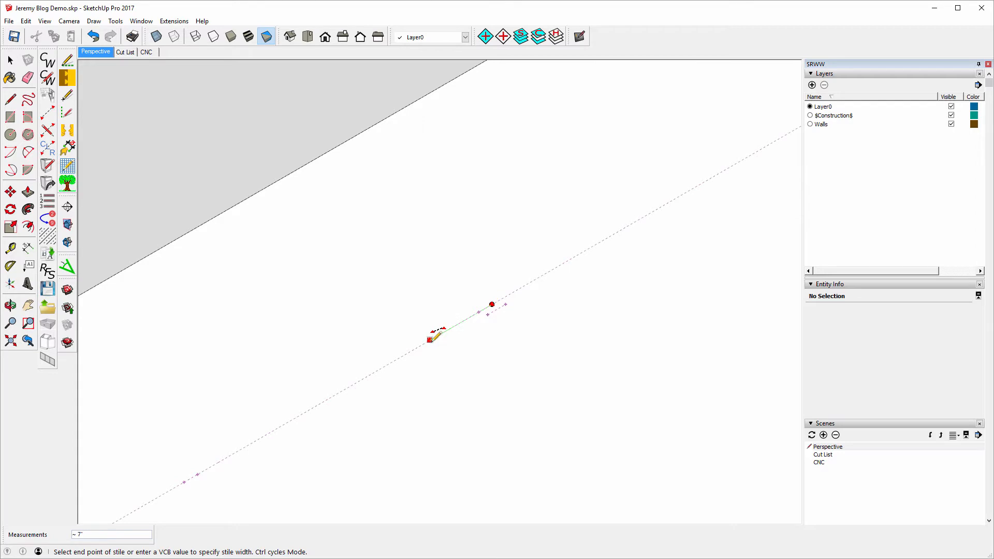
left_click(429, 340)
left_click(598, 297)
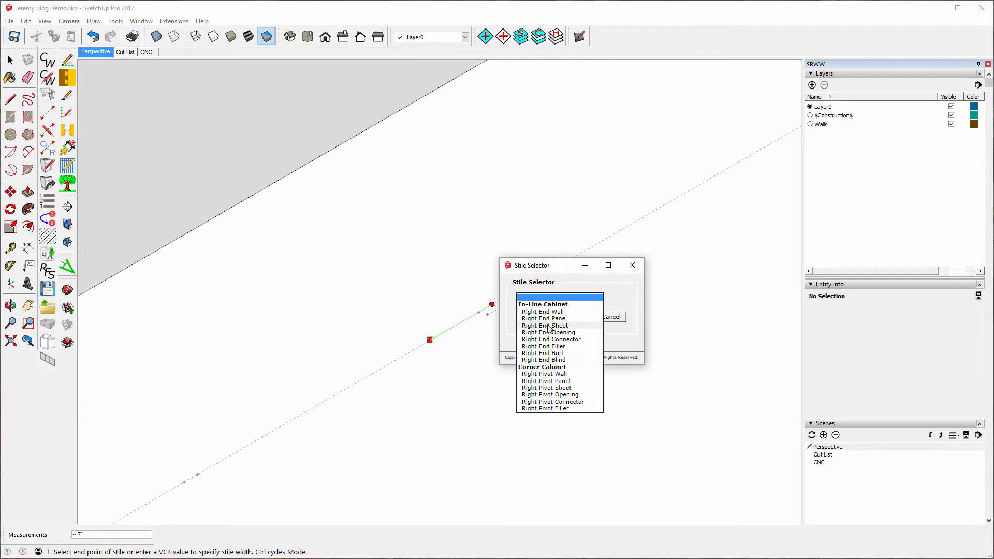
left_click(552, 326)
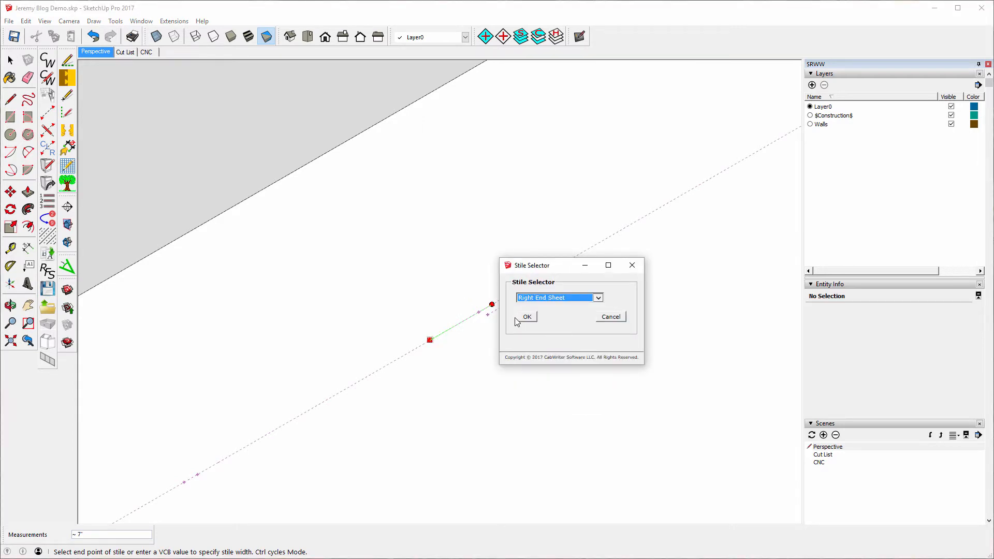
left_click(527, 316)
Place the middle stile at the guide points between the left and right end stiles.
scroll(590, 236, "down", 3)
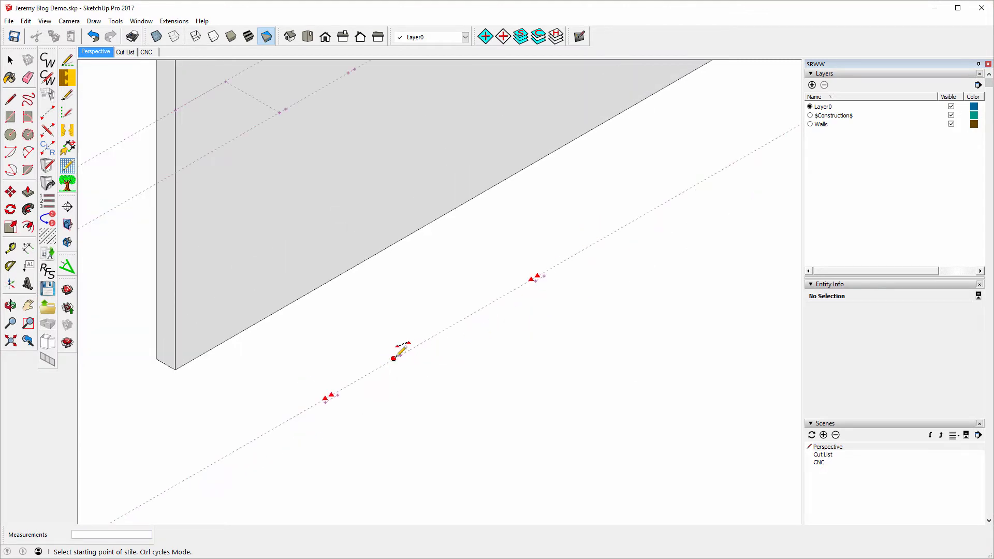
left_click(393, 358)
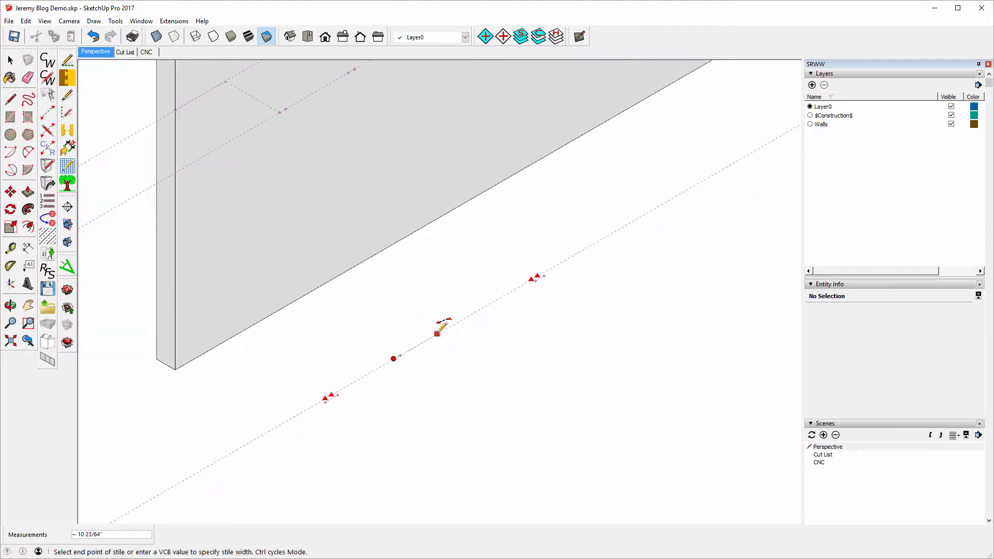
key("Escape")
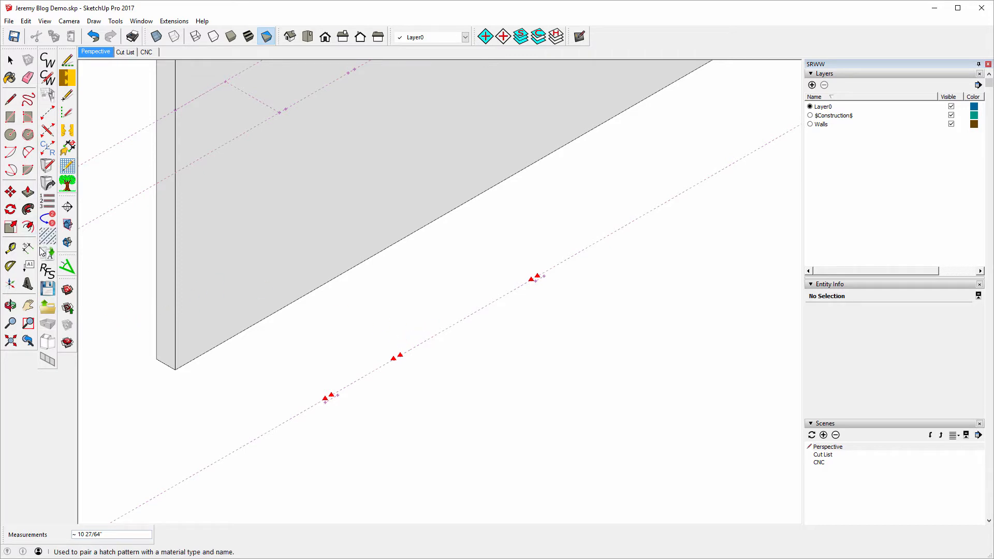
Measure a distance from the middle stile's guide point with the Tape Measure tool.
left_click(10, 249)
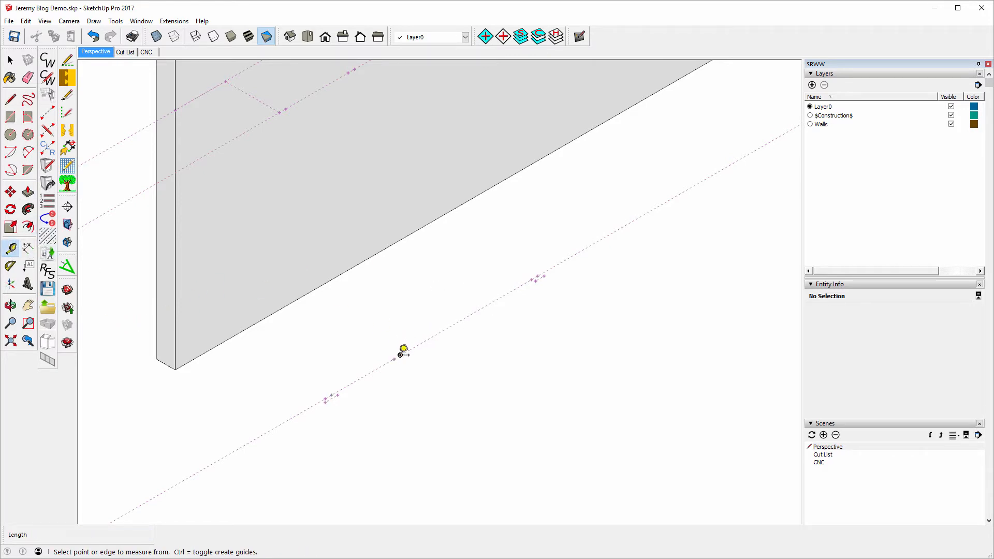
left_click(400, 355)
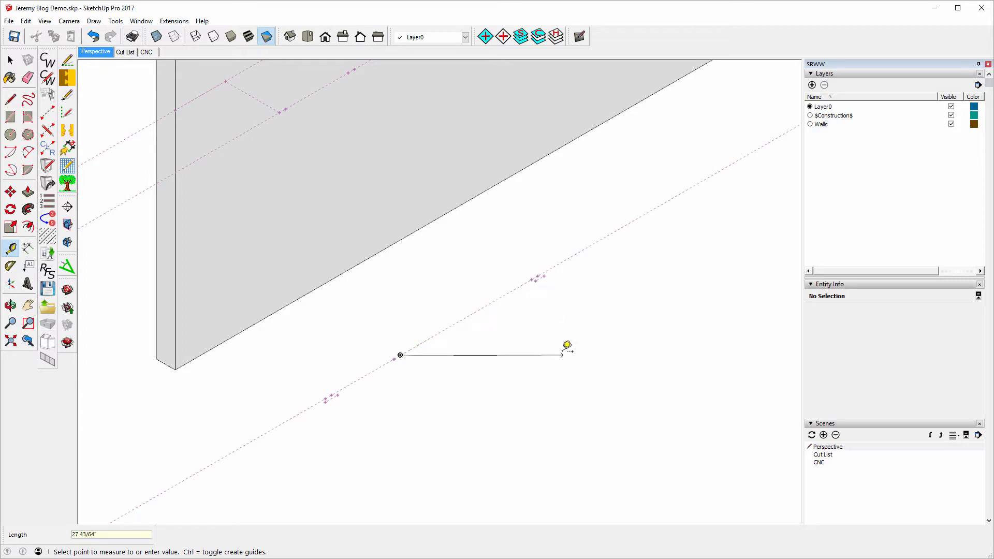
left_click(562, 345)
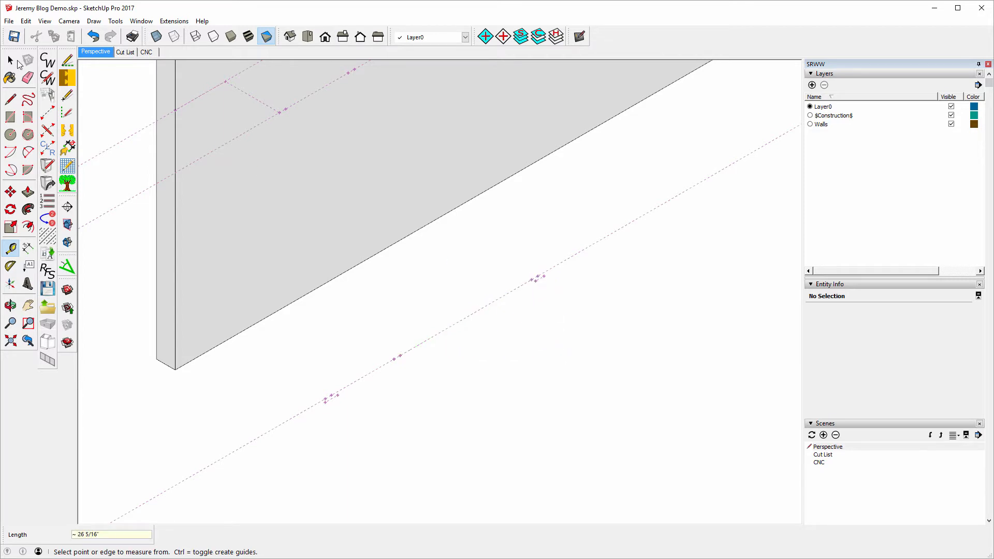
Finish the stile layout and define box number 1 as Standard Base w/Drawer(s) with one door and one drawer.
left_click(47, 112)
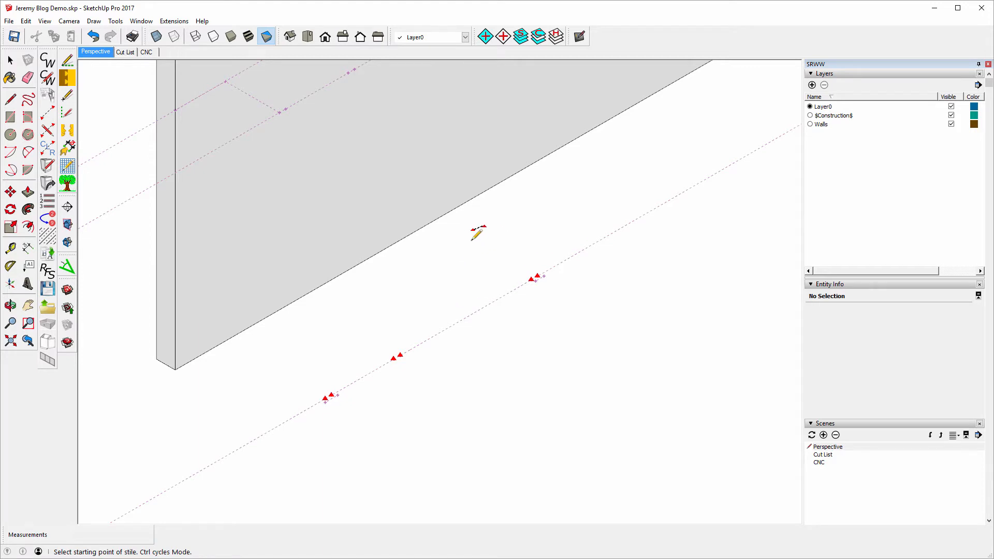
key("Return")
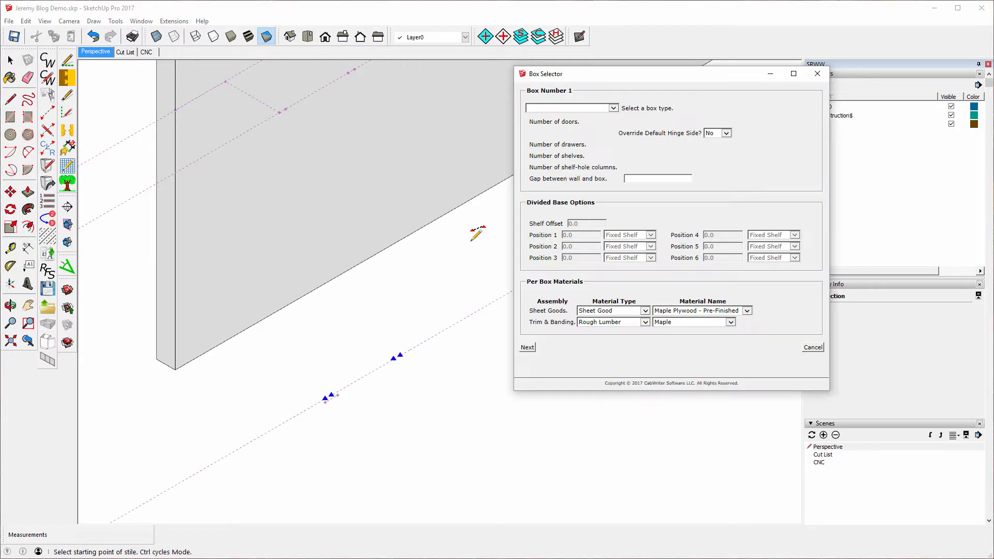
left_click(612, 109)
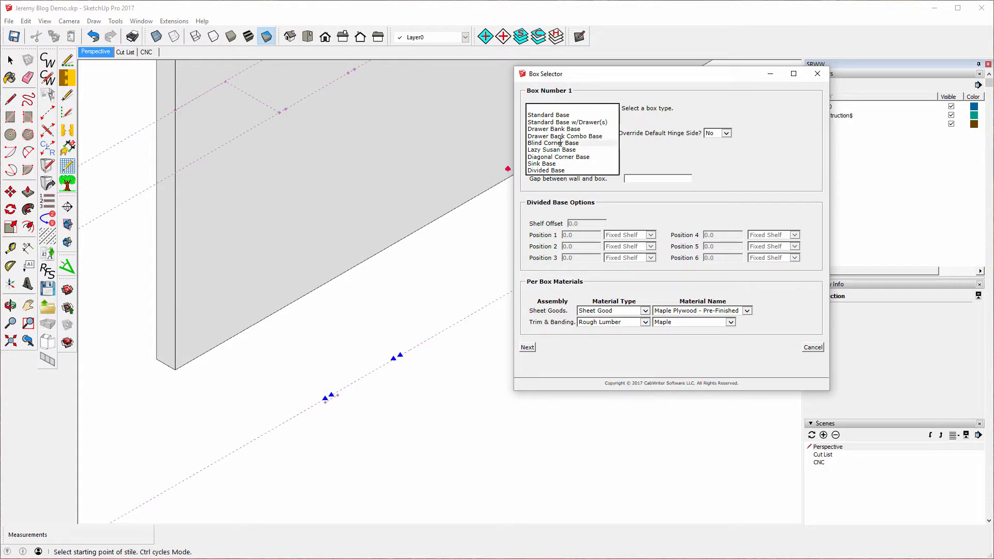
left_click(581, 122)
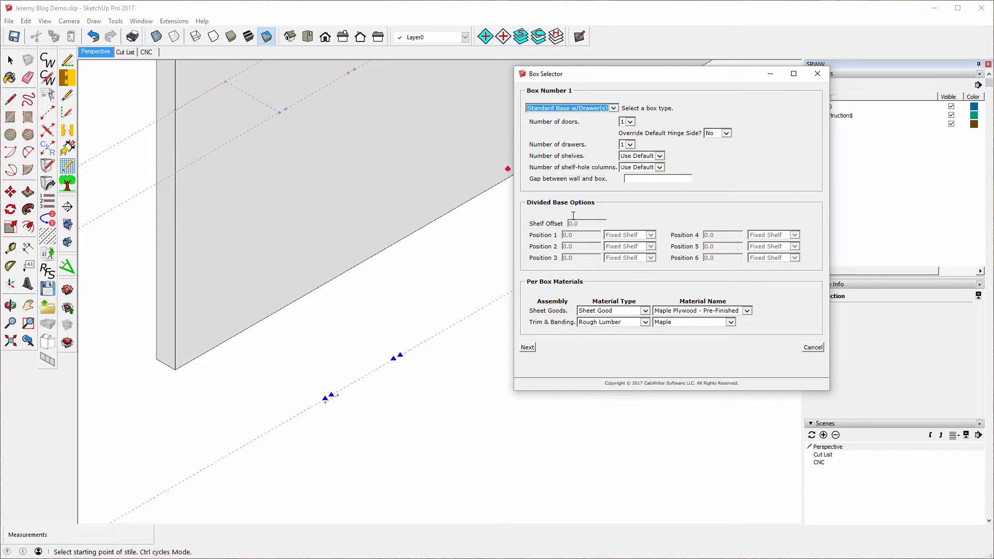
left_click(524, 350)
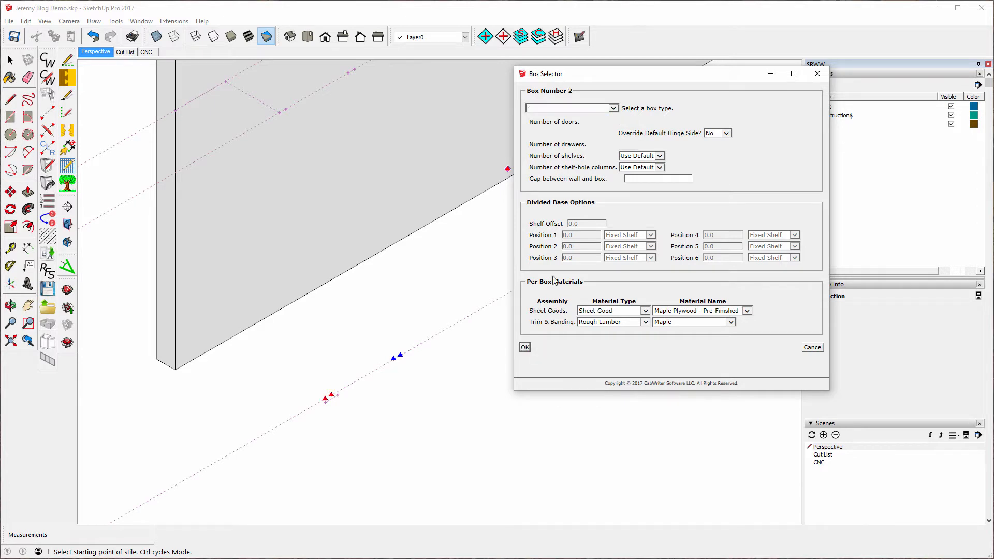
Define box number 2 as a Drawer Bank Combo Base with three drawers and generate the base cabinet.
left_click(612, 109)
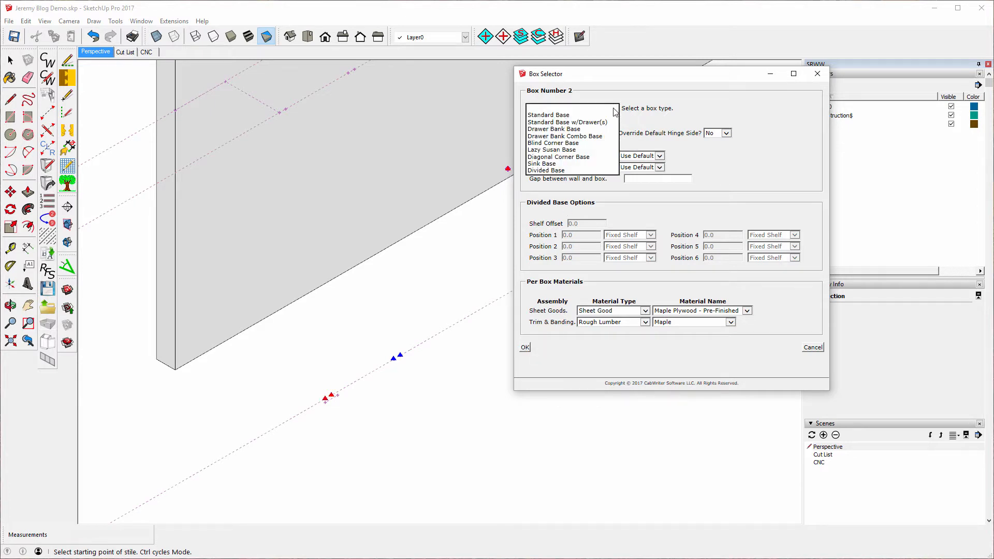
left_click(586, 136)
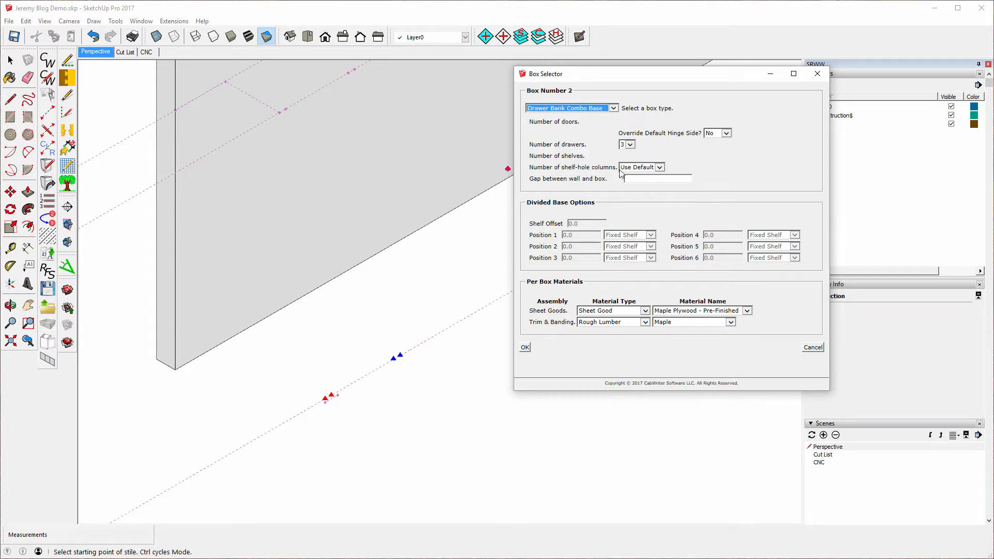
left_click(524, 347)
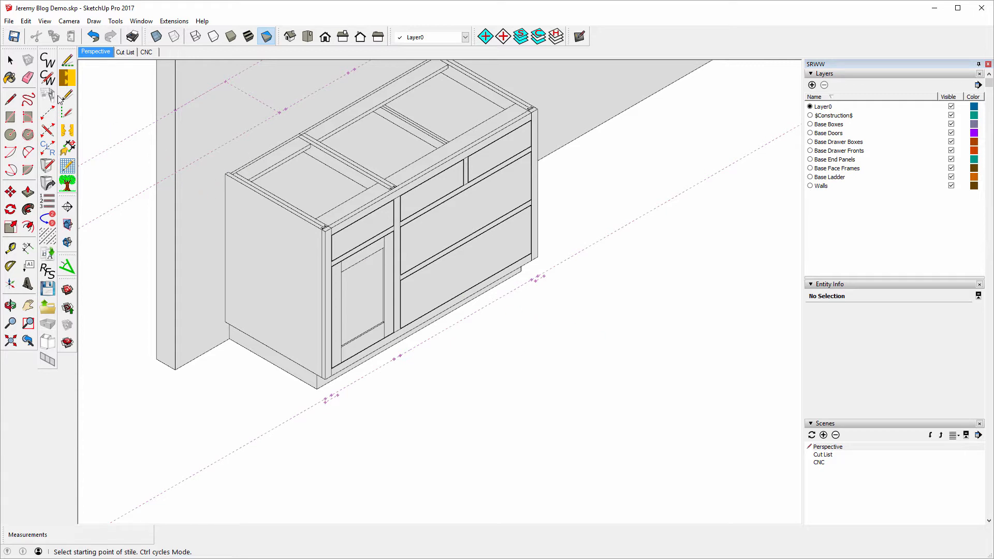
left_click(11, 60)
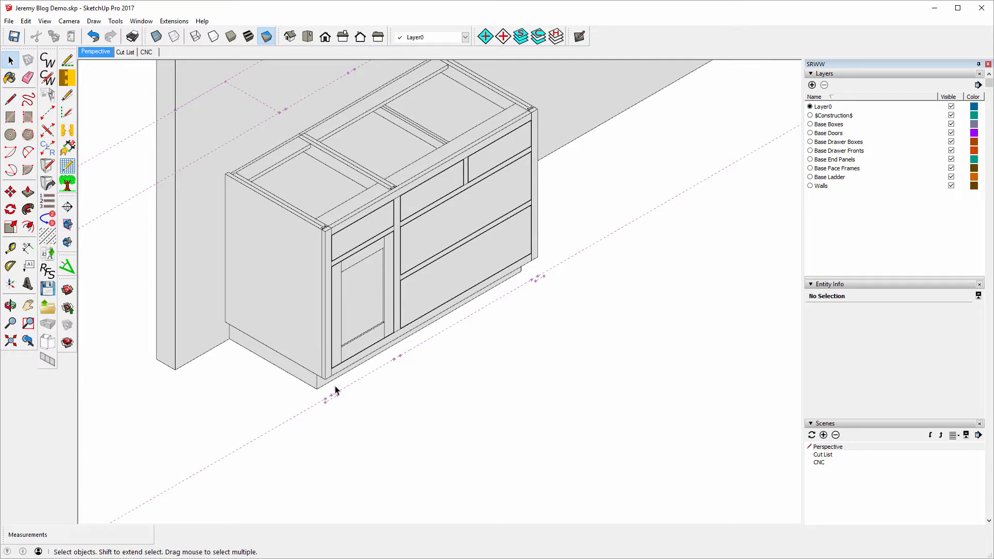
Unlock the Left End Sheet of the base cabinet and open the component for editing.
left_click(10, 309)
left_click_drag(417, 381, 326, 288)
left_click(11, 60)
left_click(11, 60)
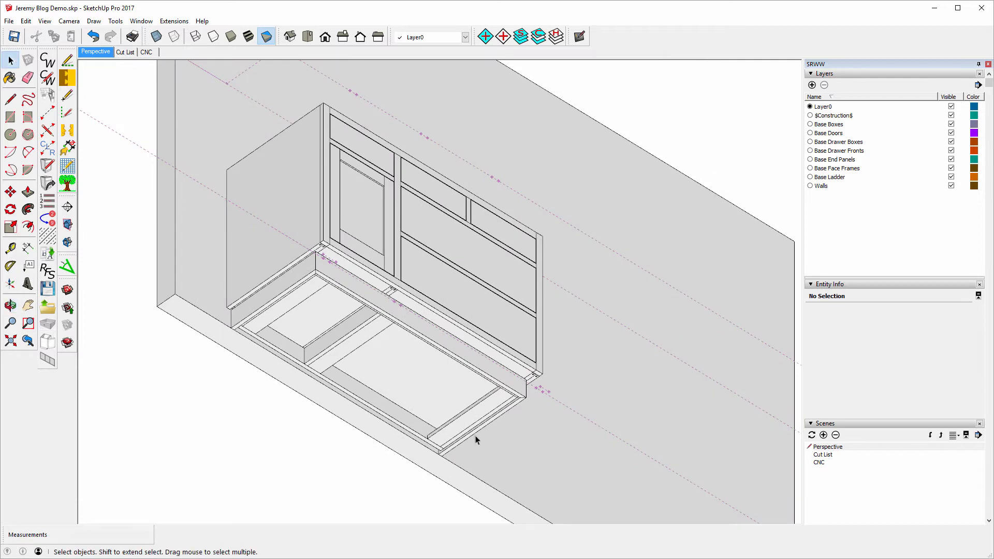
left_click(293, 190)
right_click(293, 190)
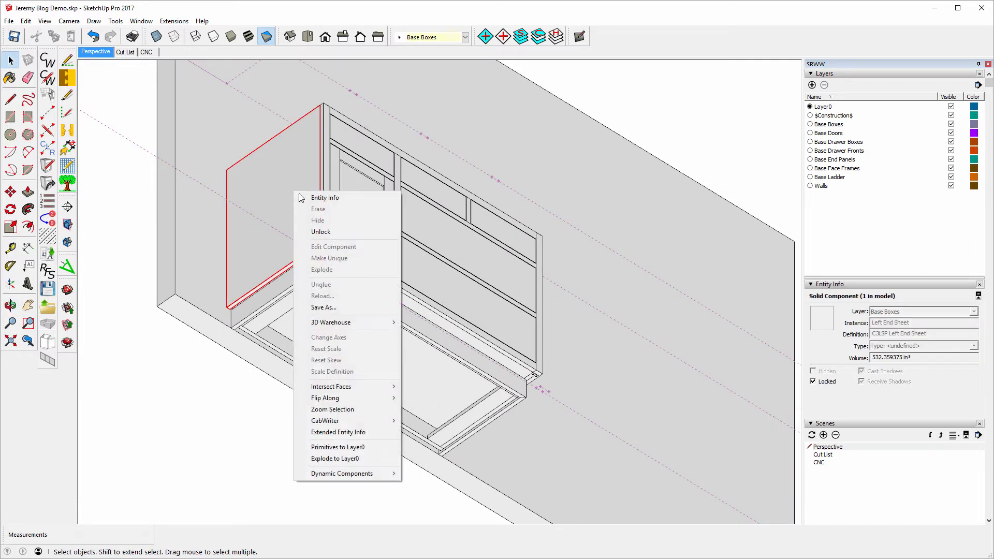
left_click(349, 233)
right_click(259, 216)
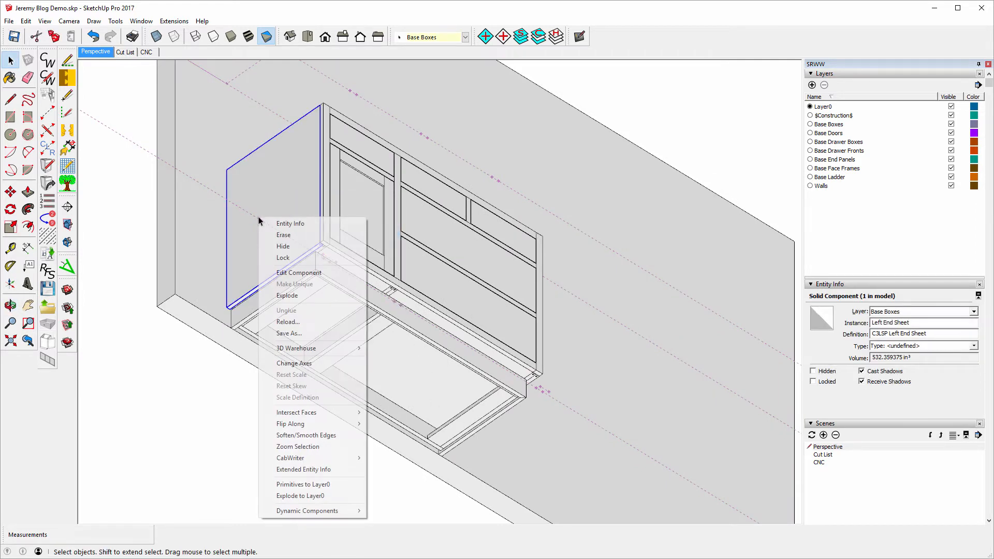
left_click(299, 273)
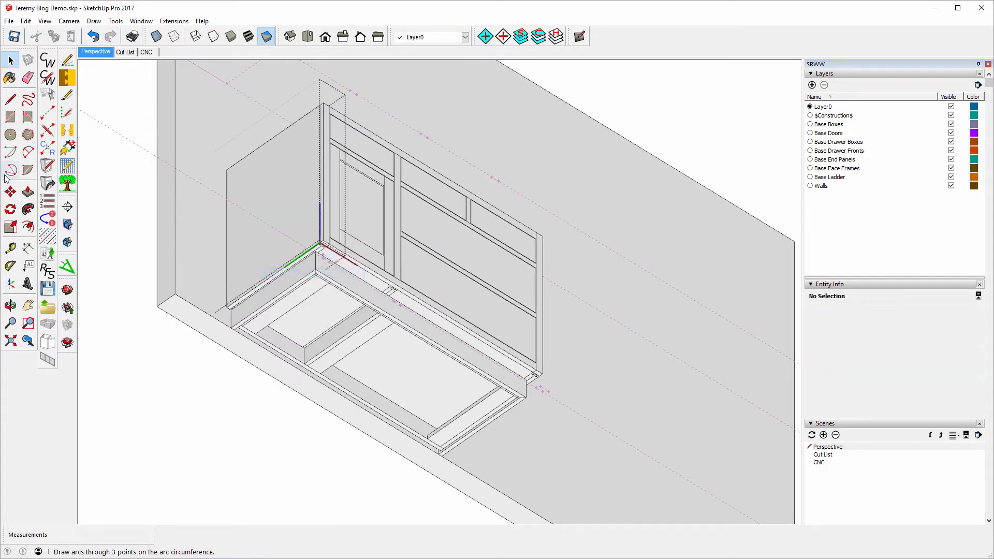
Extend the Left End Sheet's bottom face downward by 3 1/2" with Push/Pull and close the component.
left_click(28, 192)
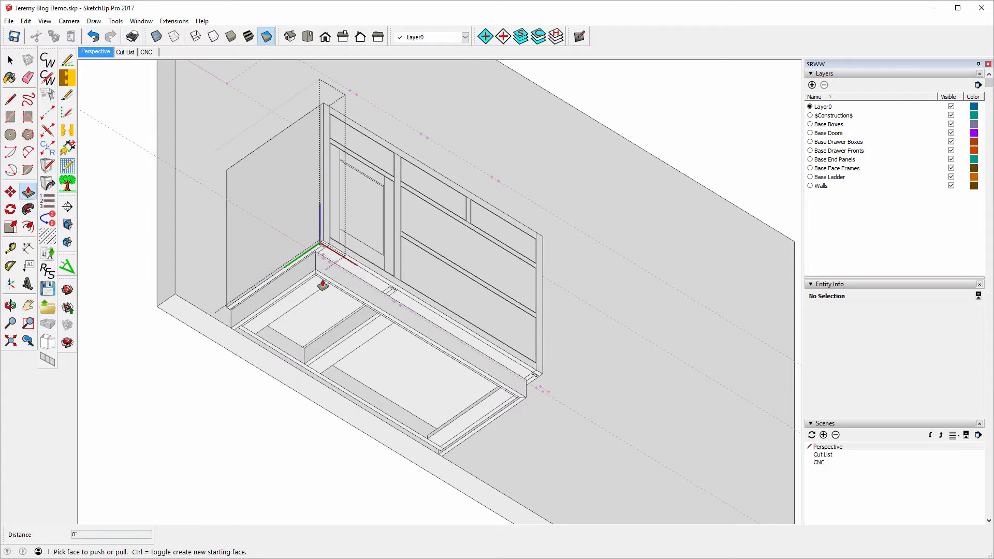
scroll(316, 282, "up", 5)
scroll(305, 278, "up", 1)
left_click(311, 183)
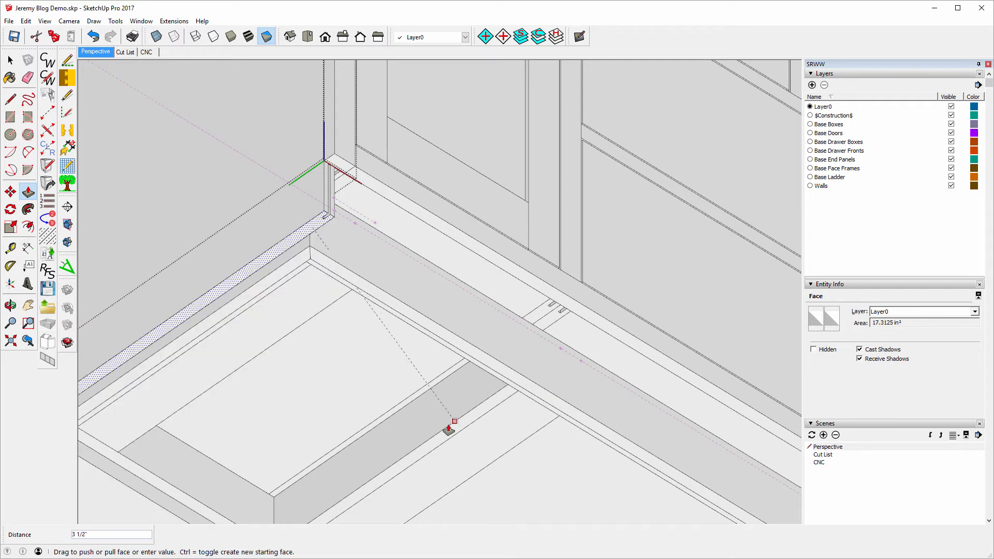
left_click(391, 466)
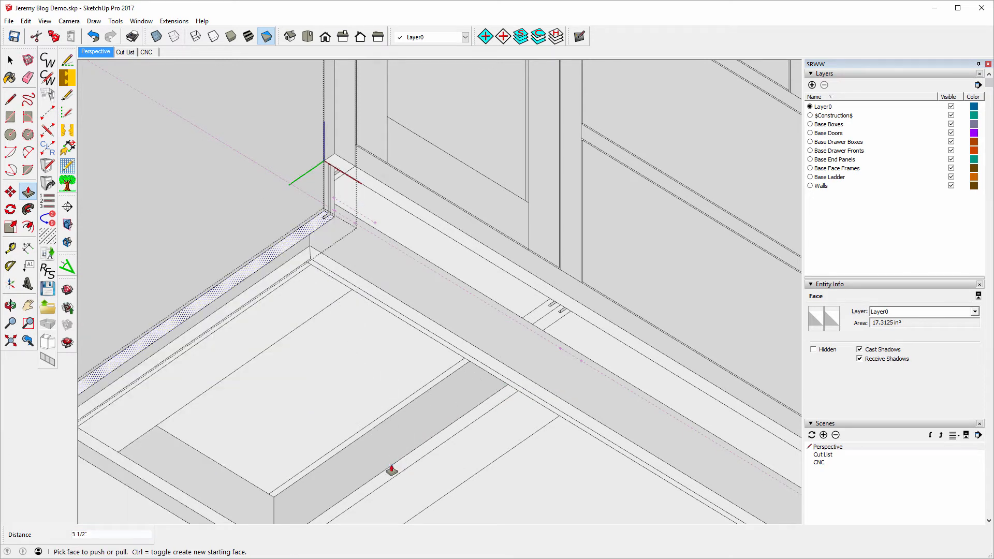
scroll(430, 245, "down", 3)
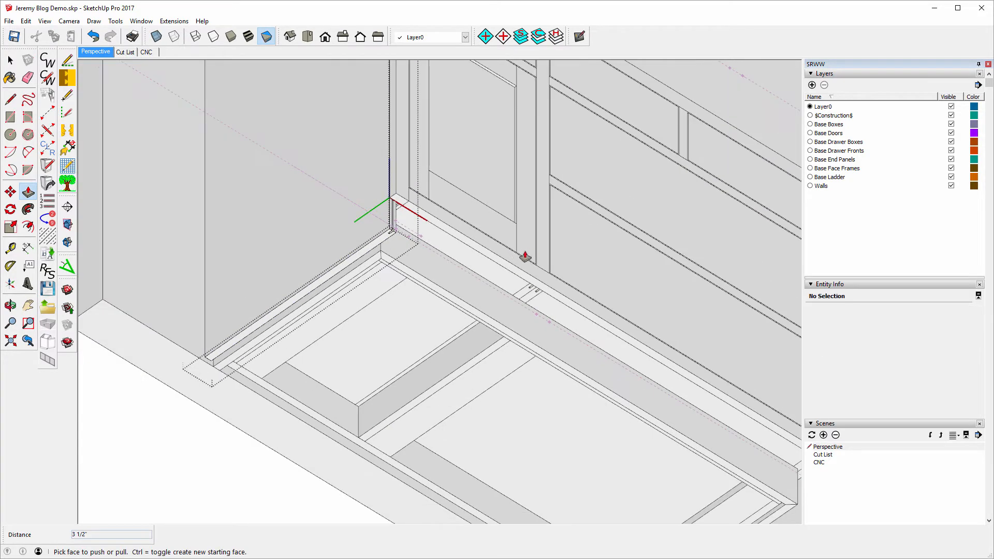
left_click(9, 61)
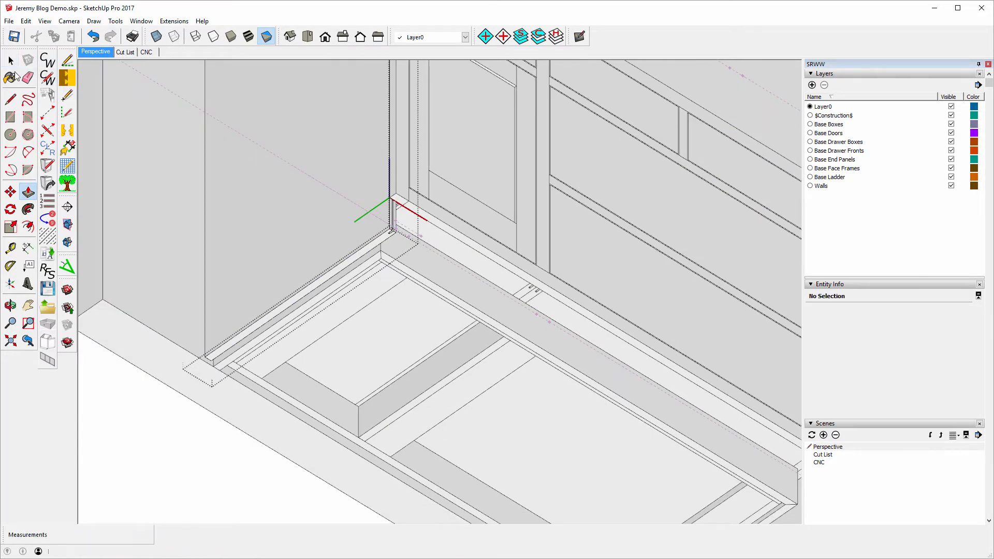
left_click(160, 219)
Measure from the left toe-kick face's edge to the front bottom corner of the left end sheet.
scroll(387, 262, "up", 4)
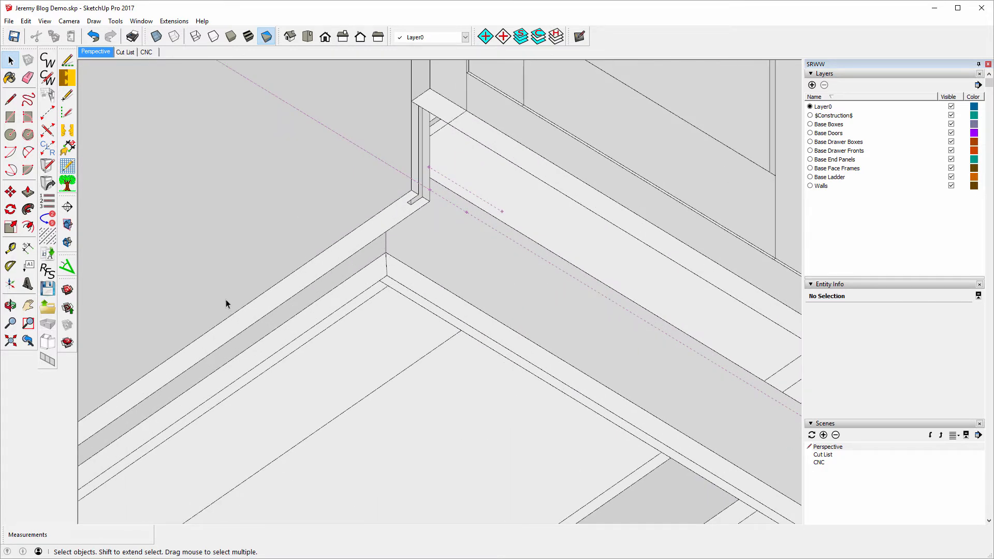
left_click(10, 248)
left_click(307, 307)
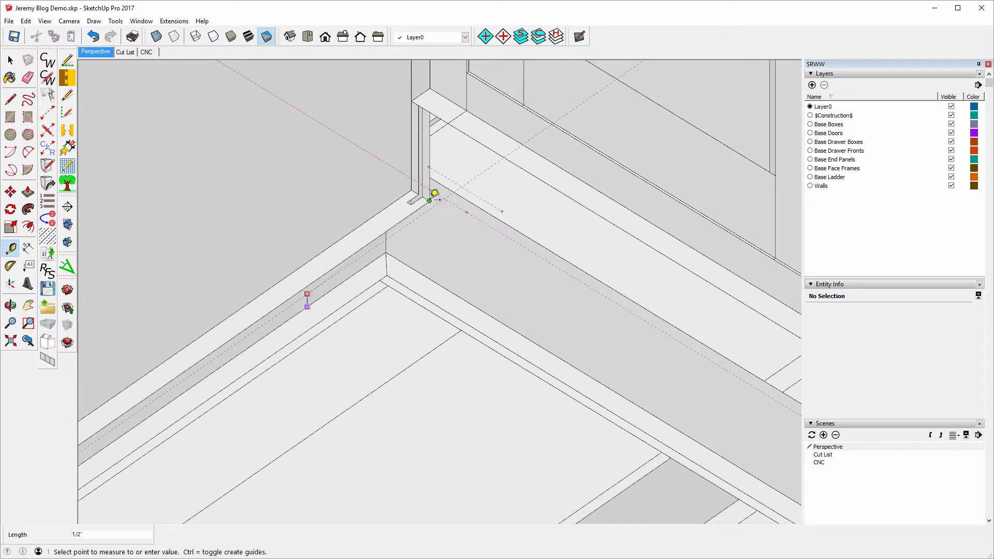
left_click(429, 201)
scroll(383, 277, "down", 1)
scroll(249, 123, "down", 1)
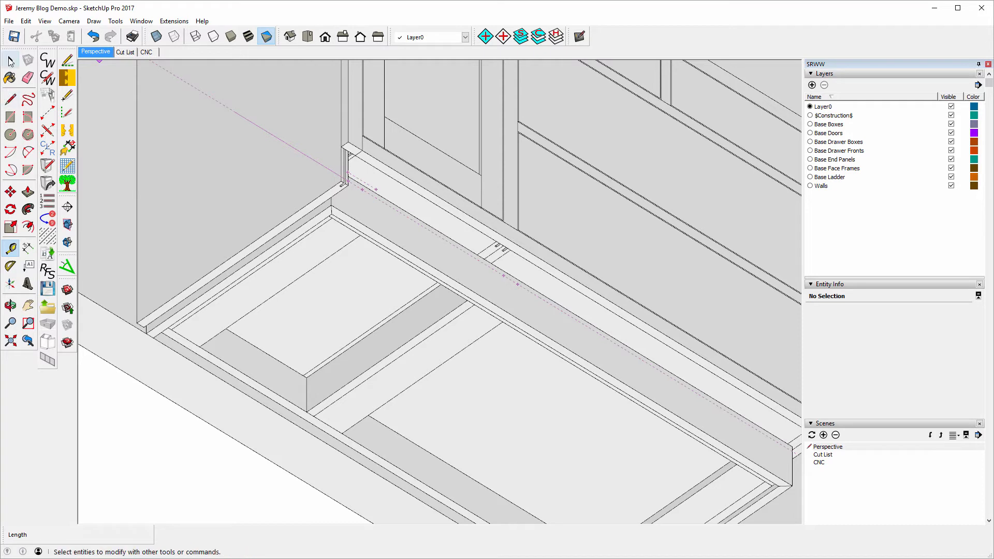
Unlock the Left End Applied Face of the base ladder and delete it.
left_click(11, 60)
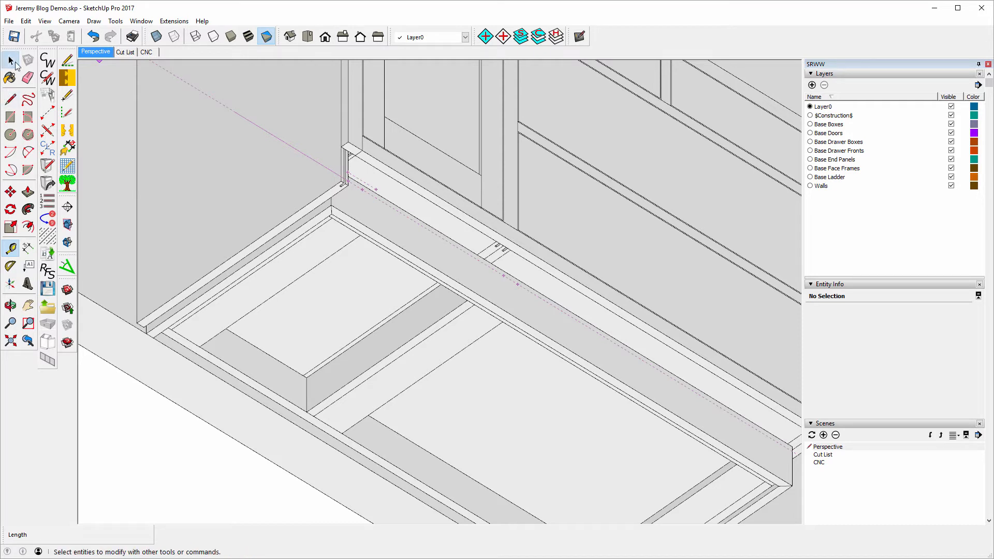
left_click(315, 223)
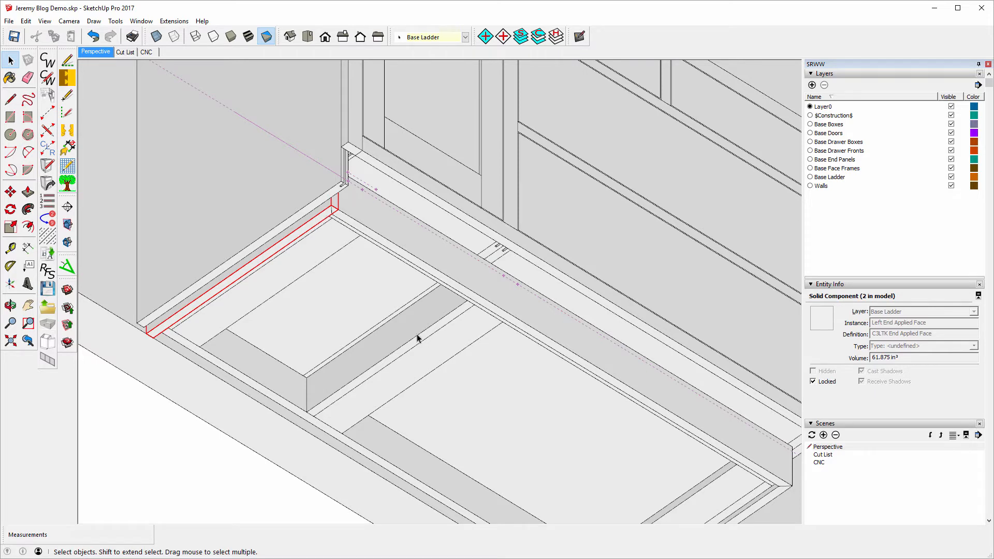
right_click(312, 228)
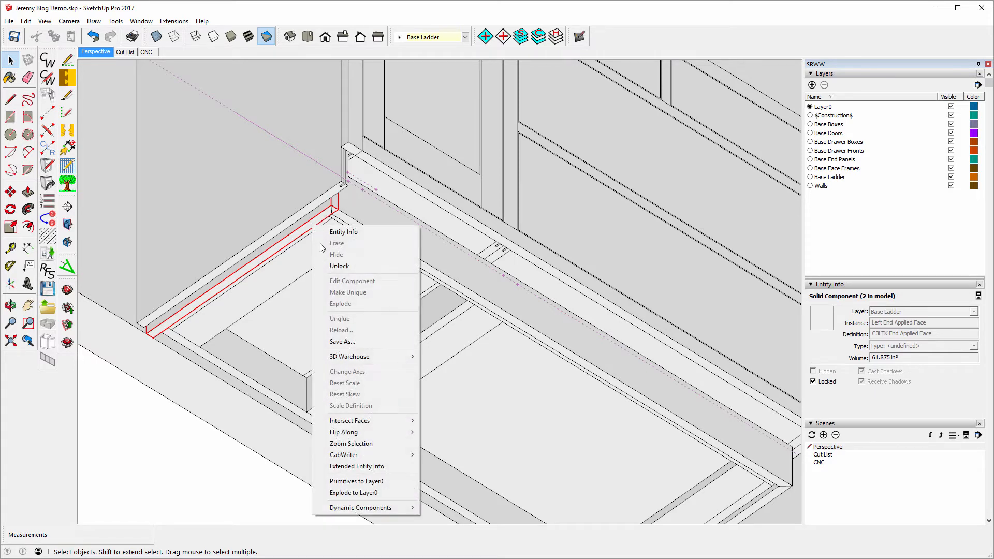
left_click(347, 266)
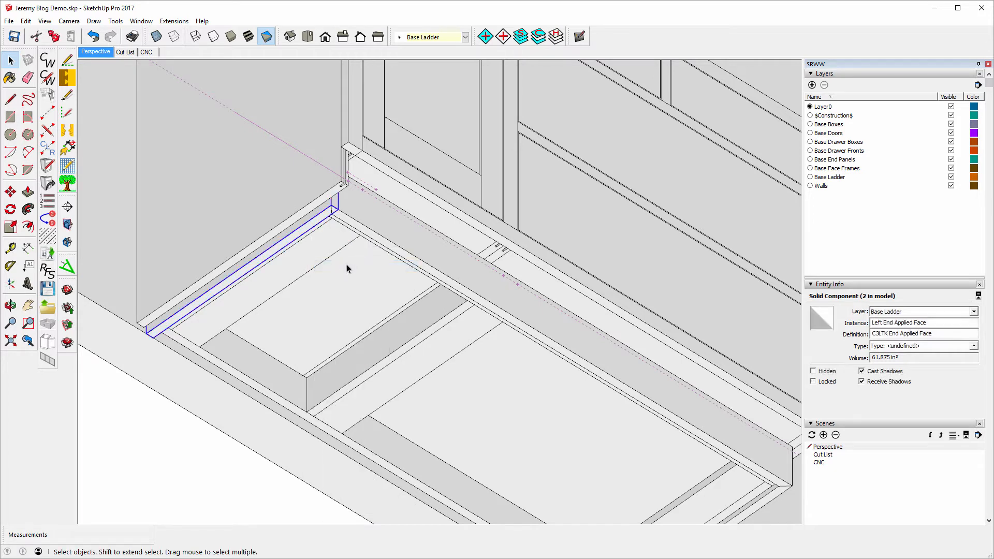
key("Delete")
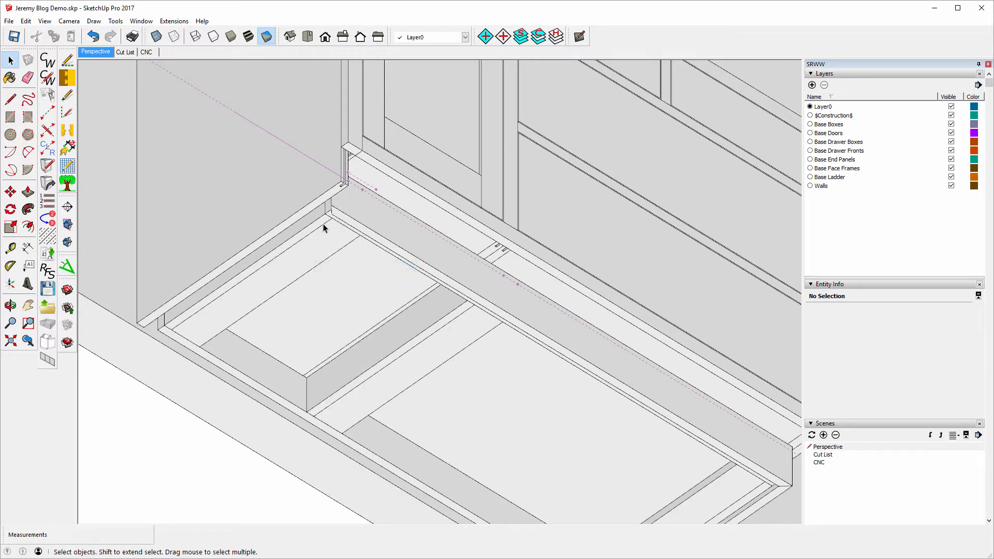
Unlock the Front Applied Face of the base ladder and open the component for editing.
scroll(343, 207, "up", 4)
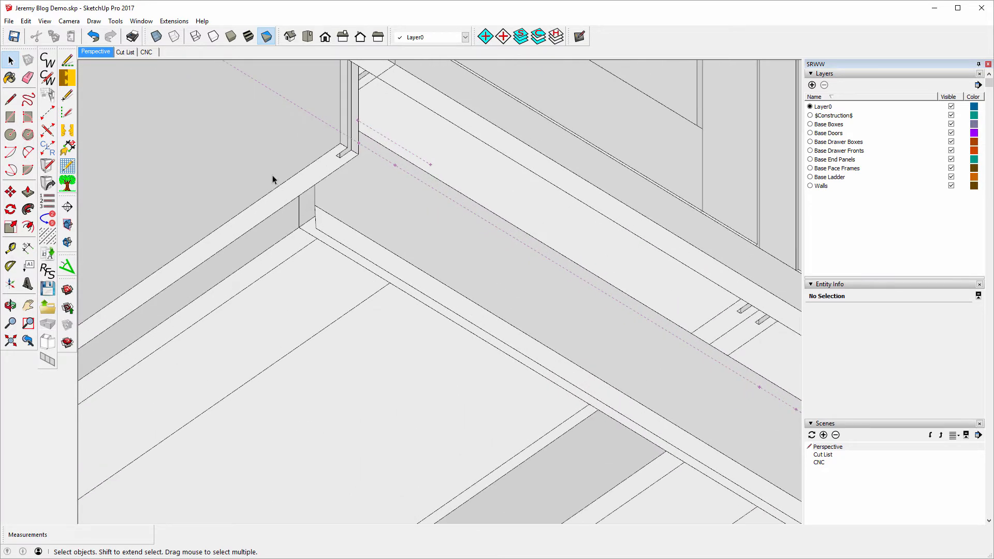
right_click(346, 213)
left_click(388, 254)
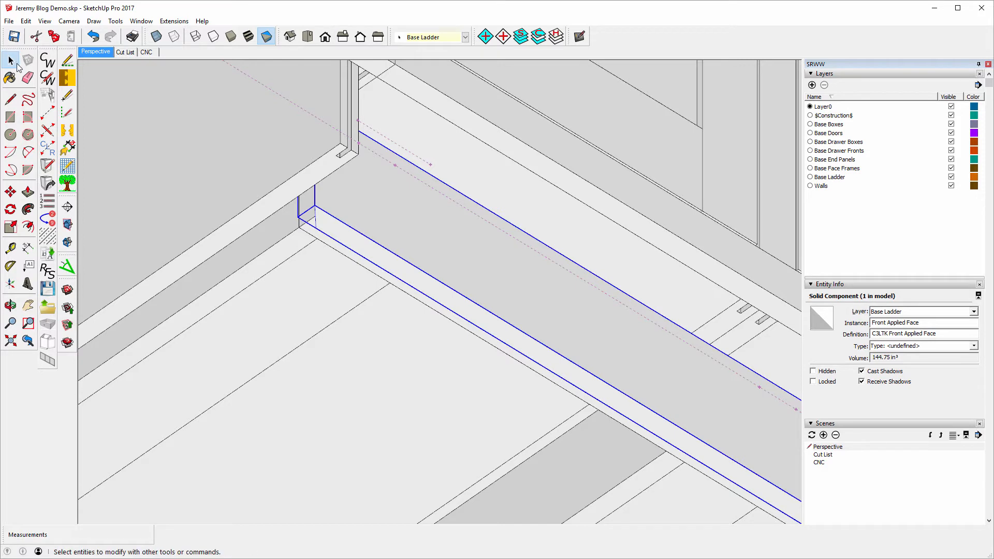
scroll(330, 203, "up", 3)
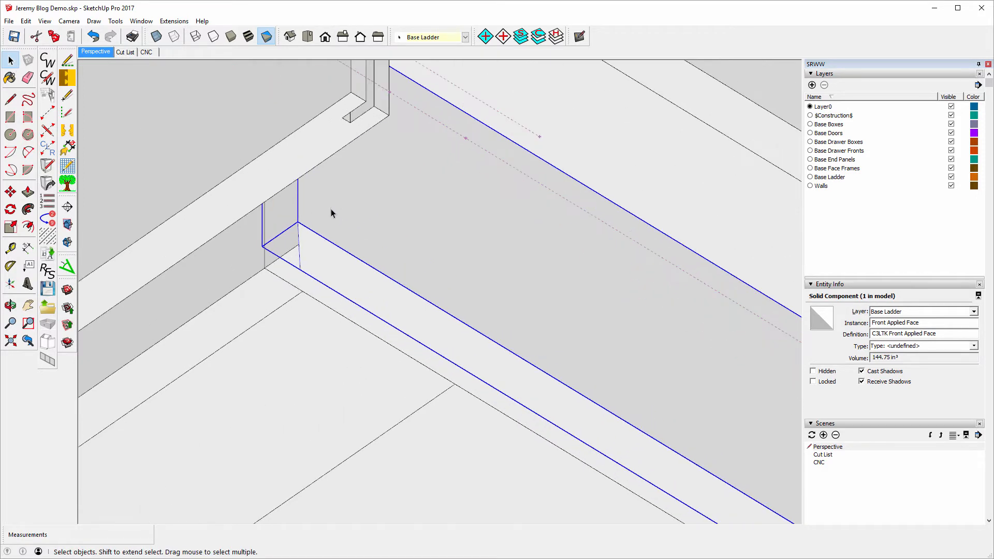
right_click(324, 255)
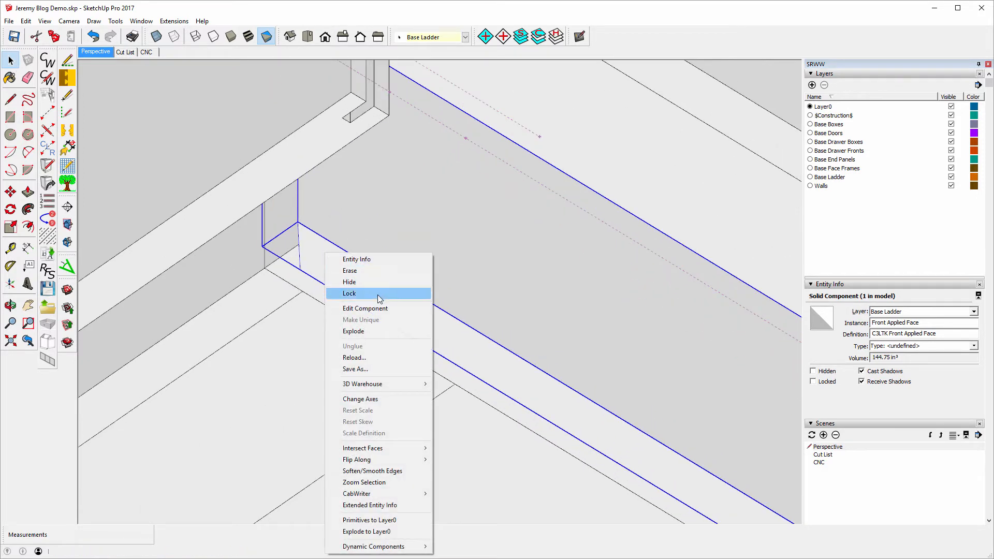
left_click(377, 312)
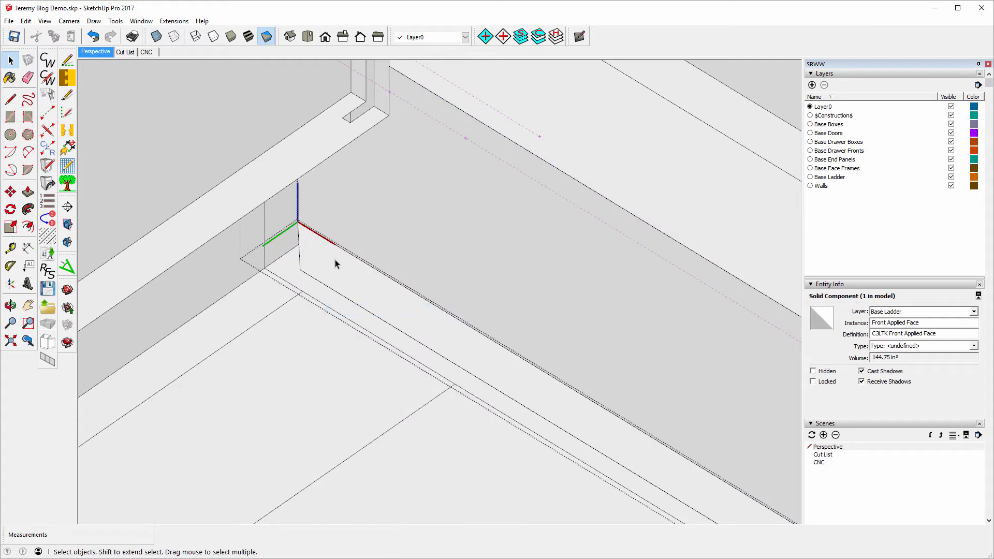
Move the outer vertical edge at the Front Applied Face's mitred left end 1/4" to line up with the left end sheet's inner corner.
left_click(298, 212)
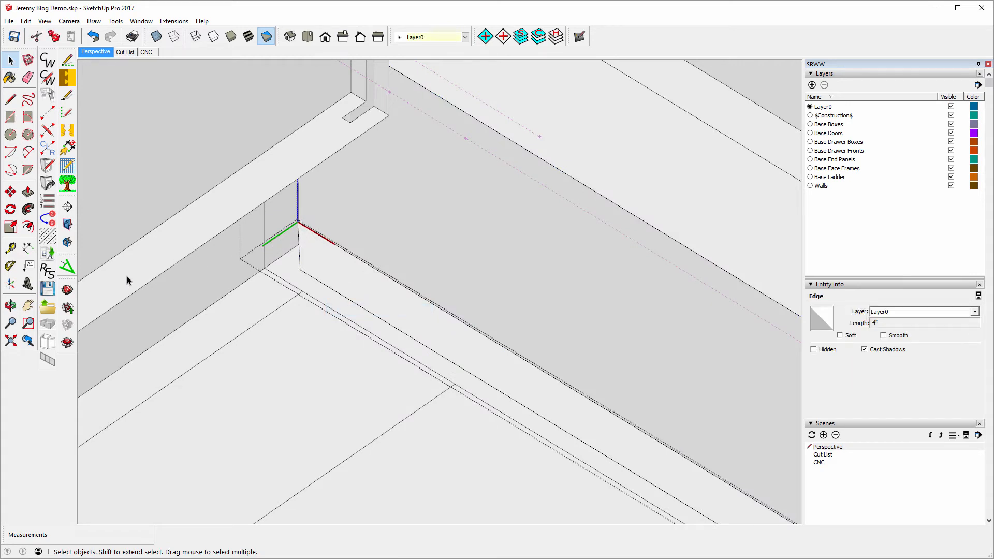
left_click(11, 305)
left_click_drag(169, 251, 291, 306)
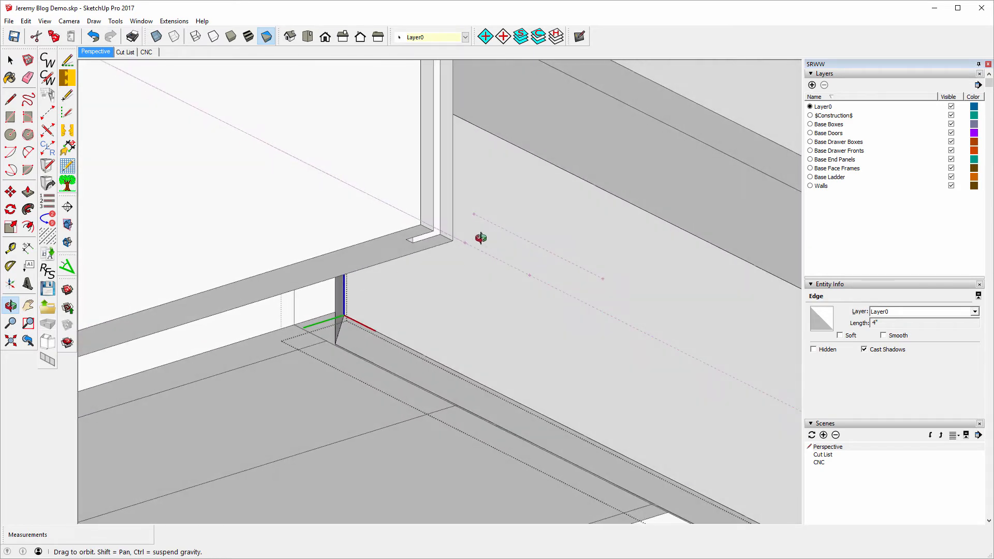
left_click_drag(480, 238, 383, 399)
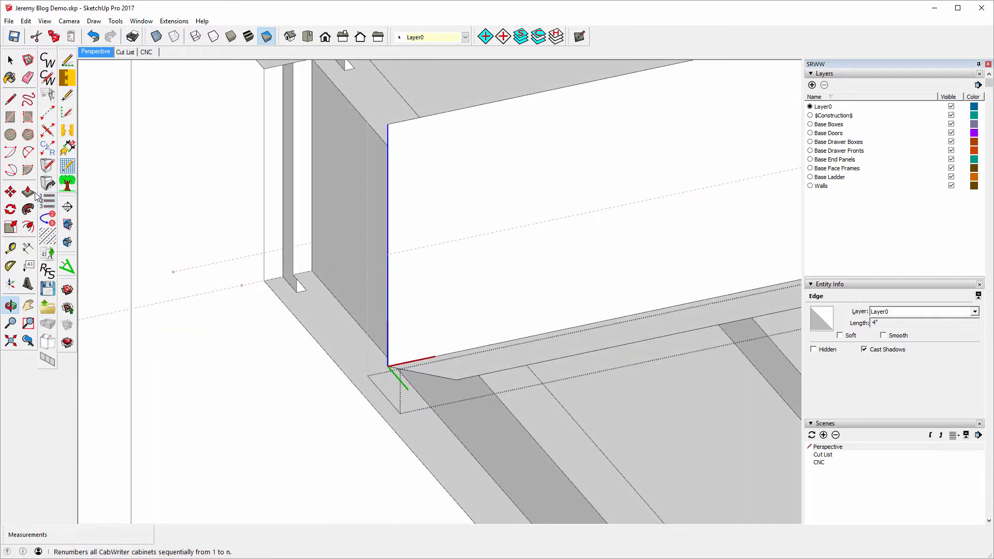
left_click(11, 192)
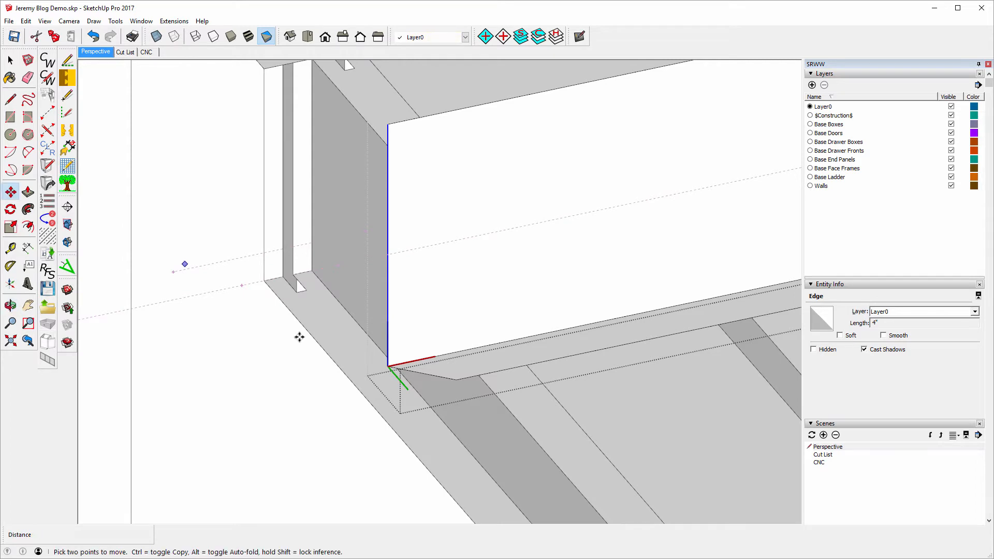
left_click(387, 364)
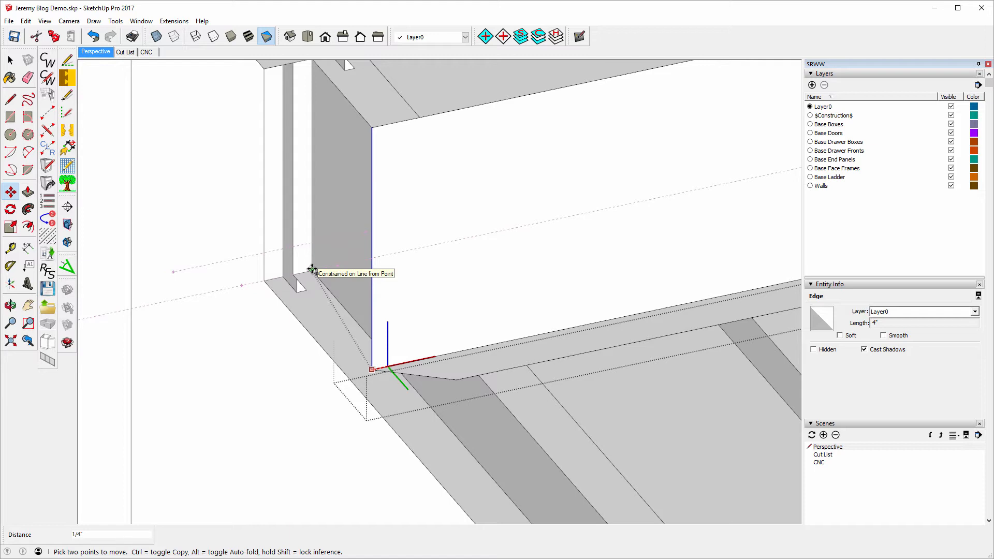
left_click(312, 270)
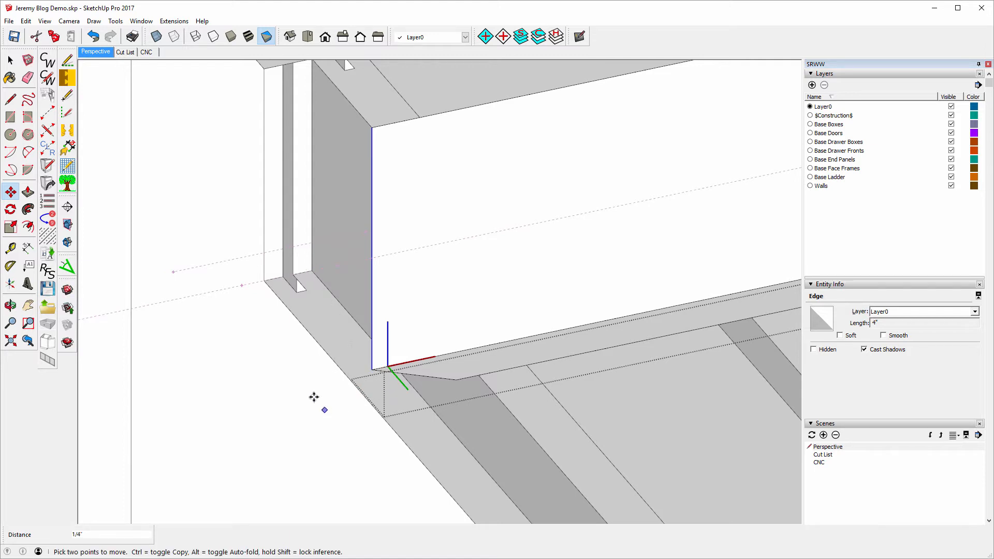
left_click(10, 307)
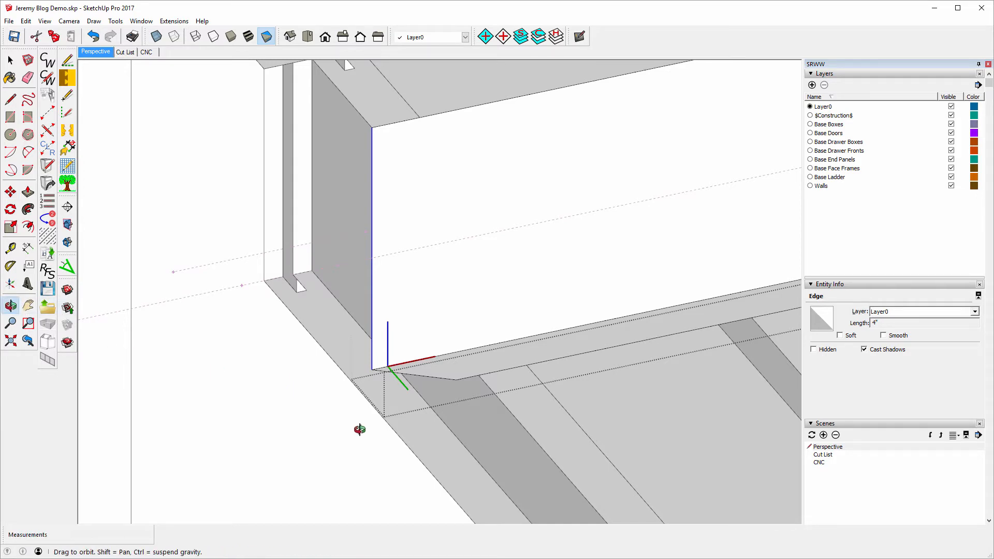
left_click_drag(441, 438, 290, 225)
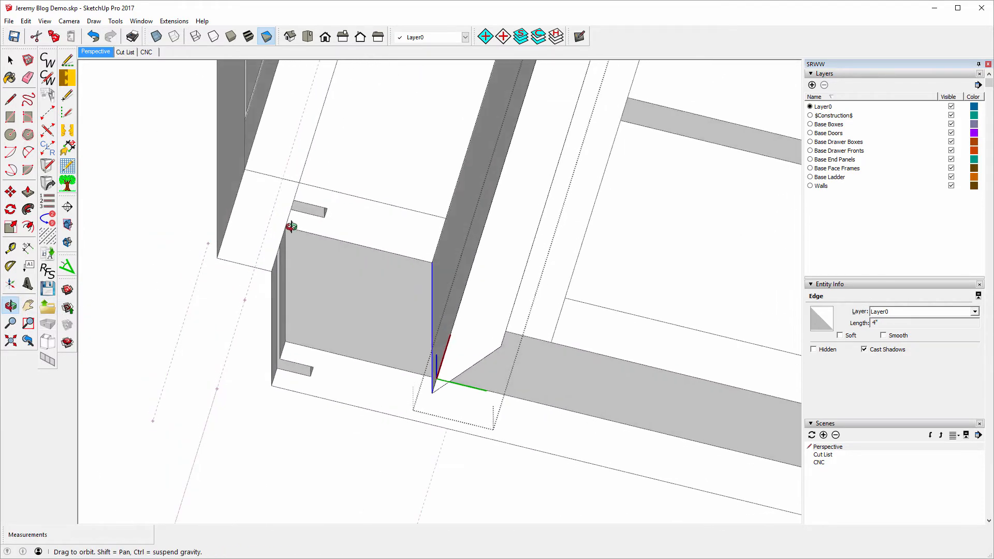
left_click_drag(328, 186, 96, 310)
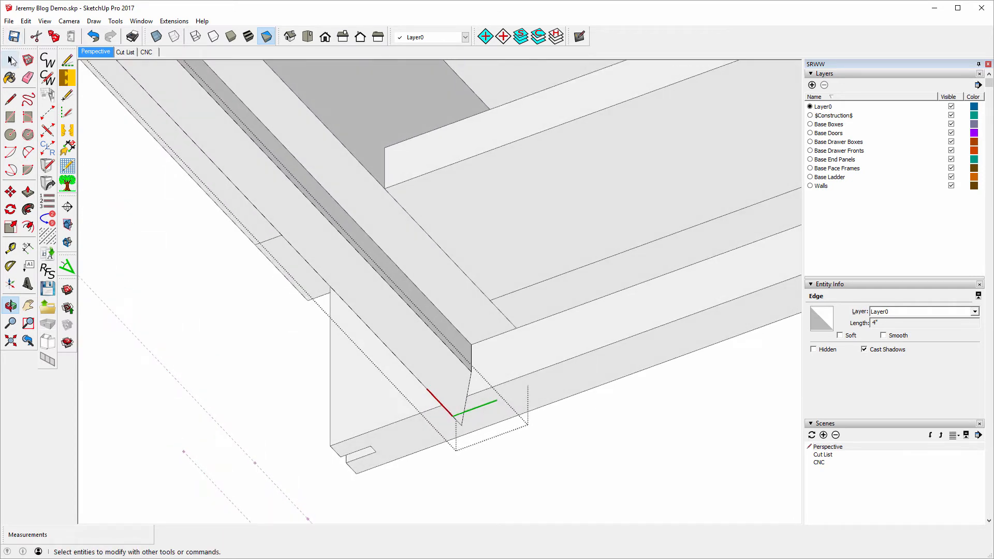
Move the inner vertical edge at the Front Applied Face's mitred left end 1" to square off the end, and close the component.
left_click(10, 60)
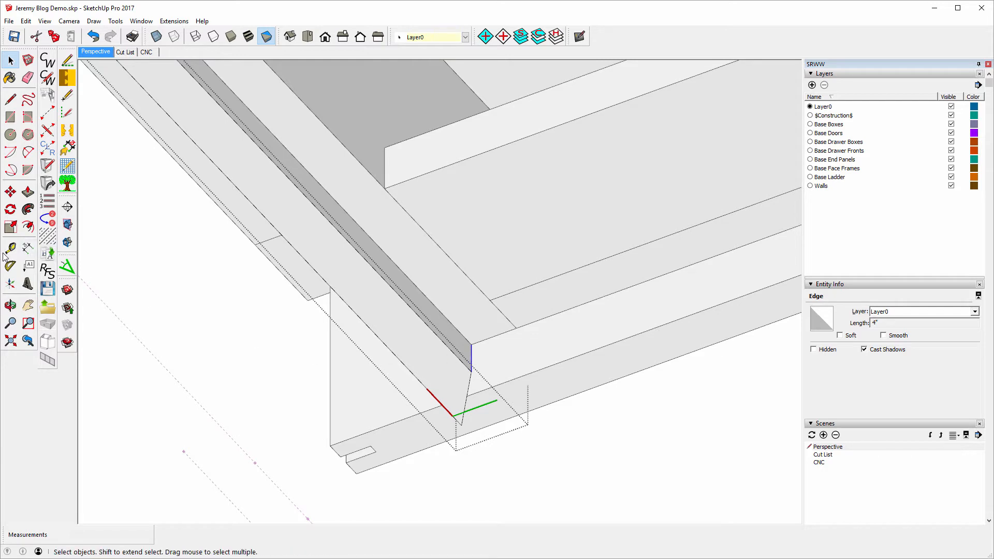
left_click(10, 191)
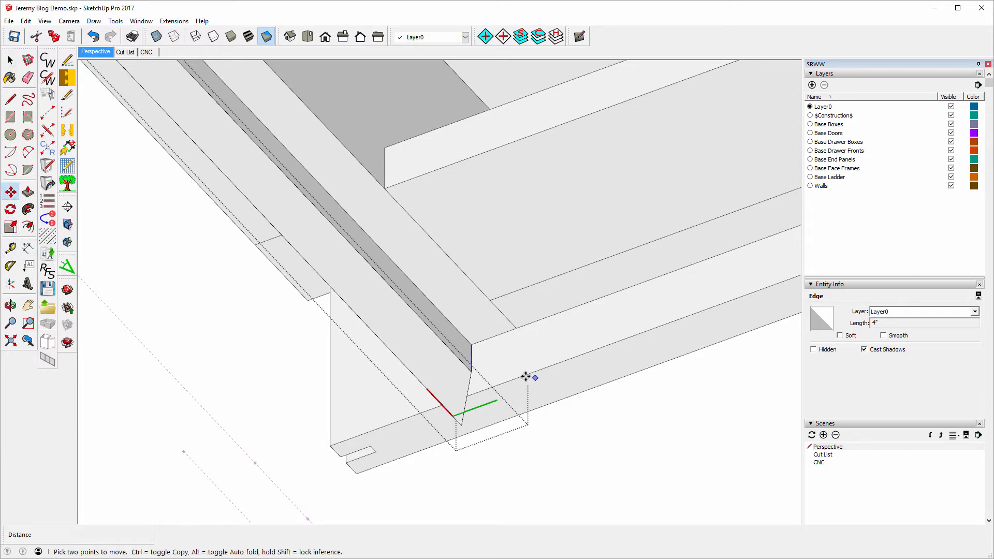
left_click(472, 371)
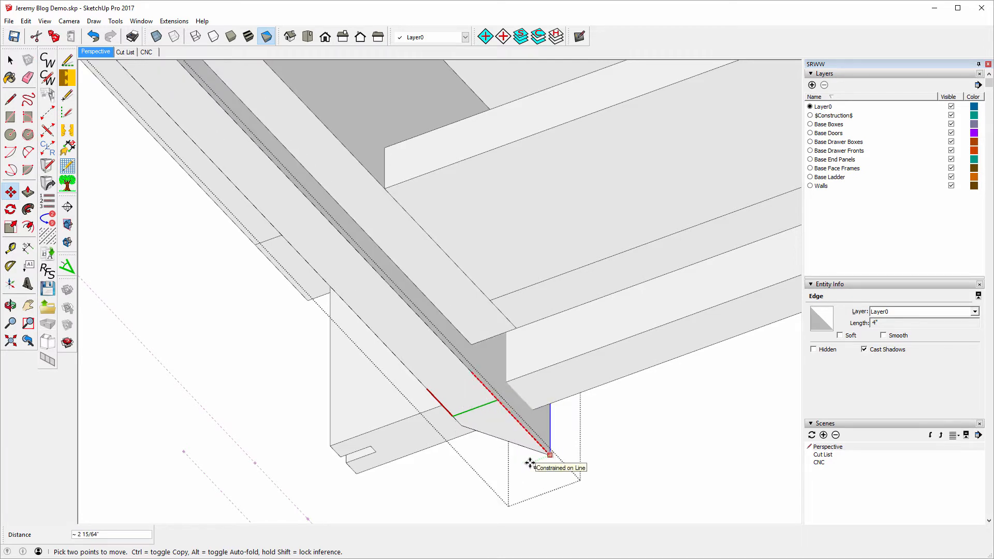
left_click(459, 425)
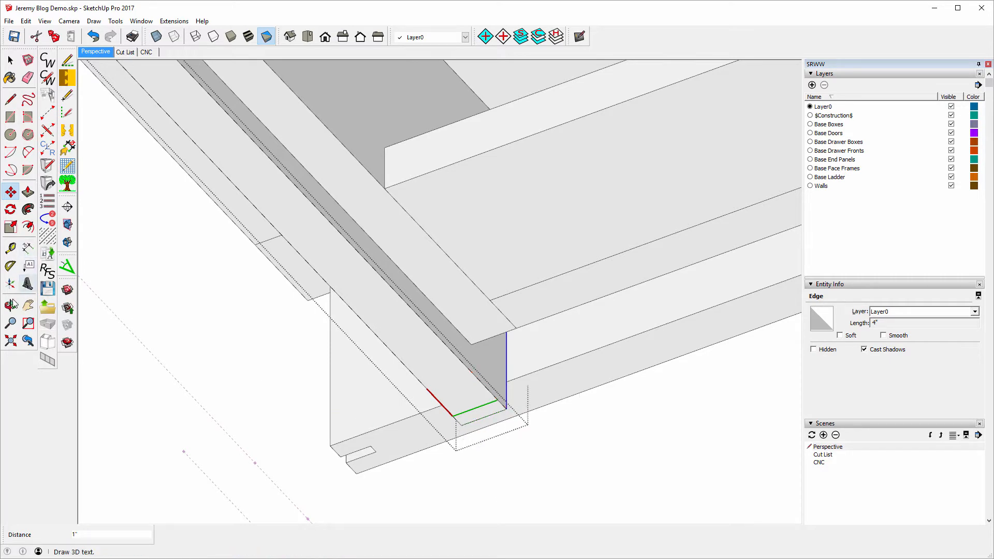
left_click(11, 305)
left_click_drag(160, 171, 702, 303)
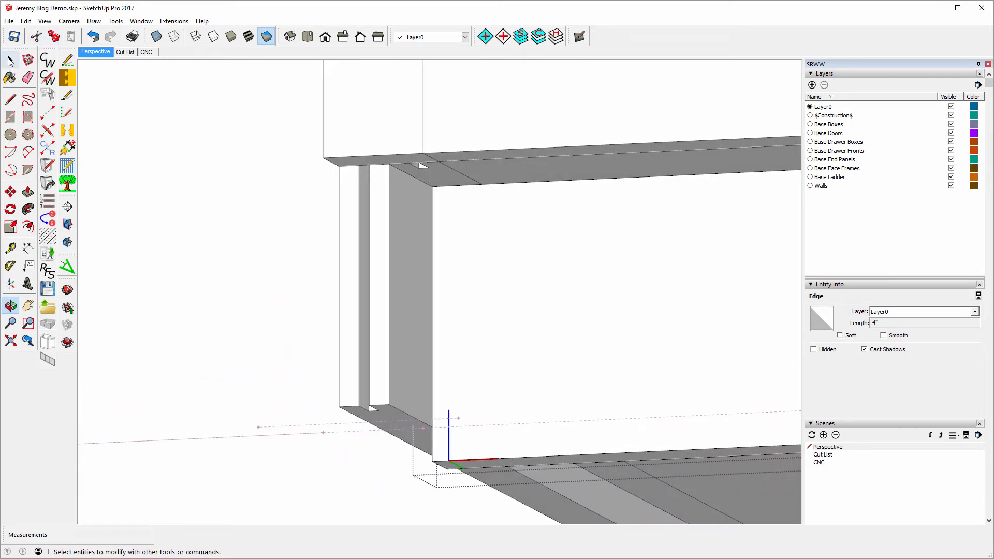
left_click(10, 61)
left_click(274, 188)
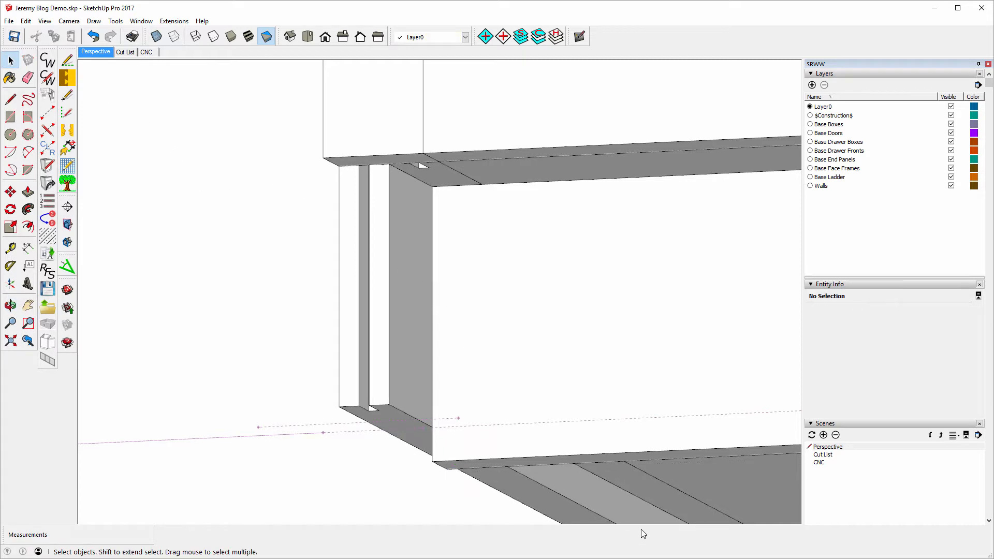
Unlock the Right End Applied Face of the base ladder and delete it.
scroll(201, 303, "down", 5)
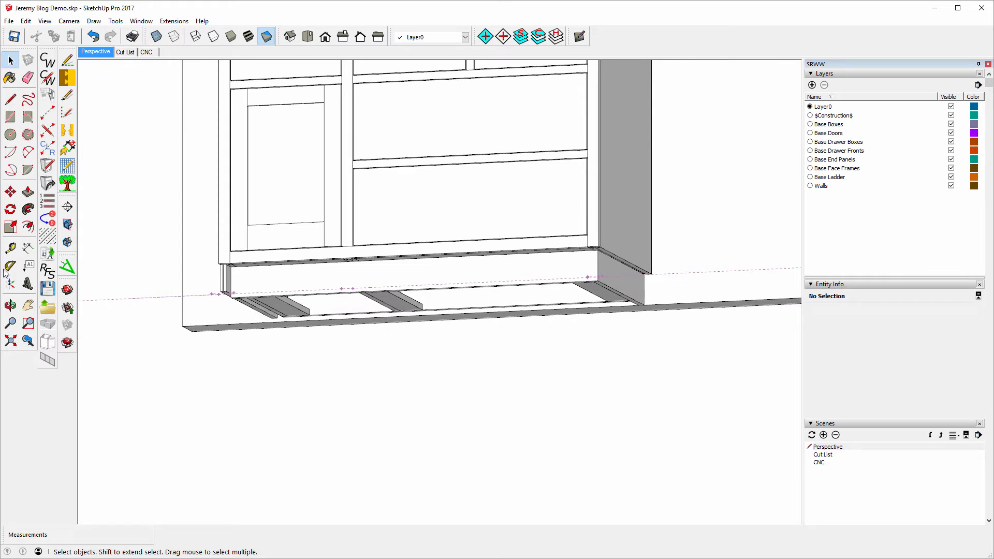
left_click(10, 305)
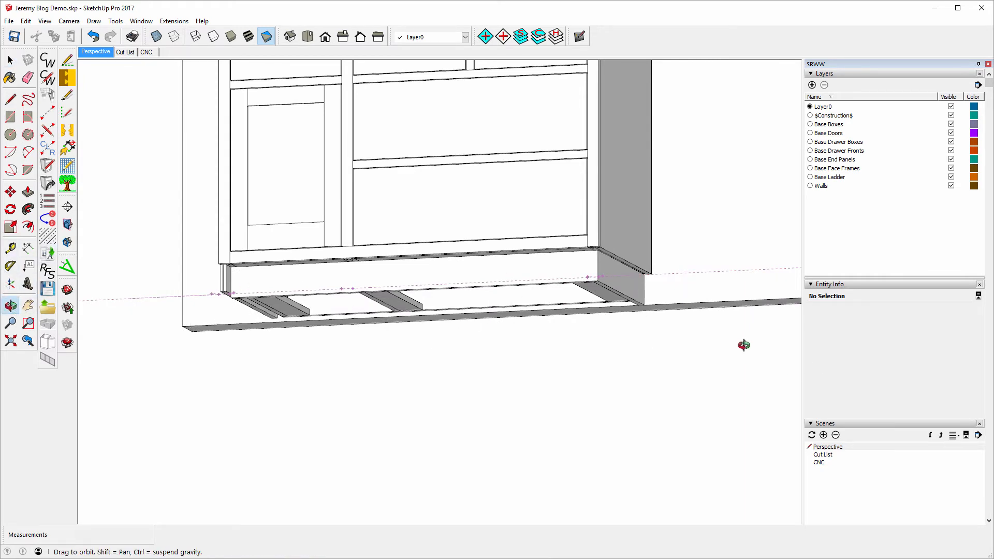
left_click_drag(572, 288, 761, 114)
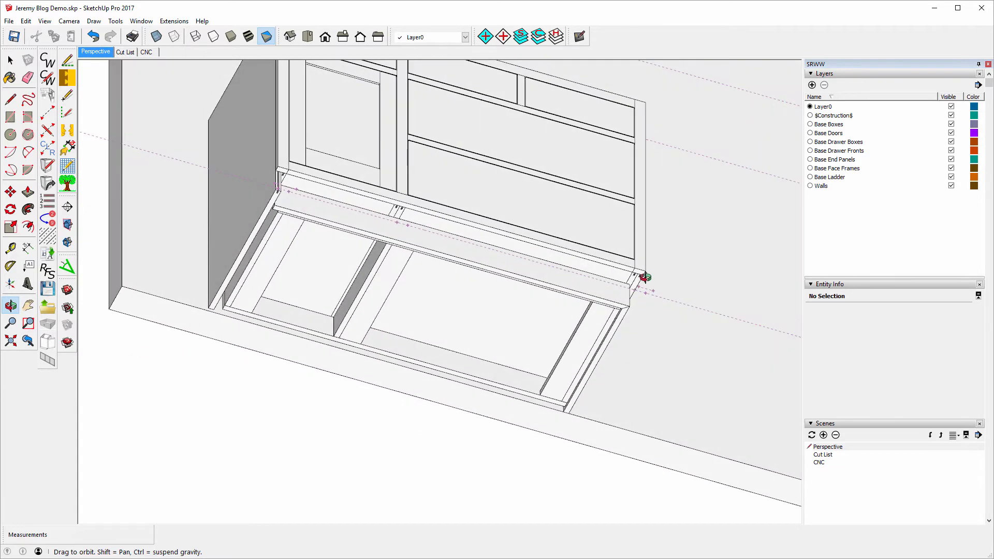
left_click_drag(645, 277, 590, 293)
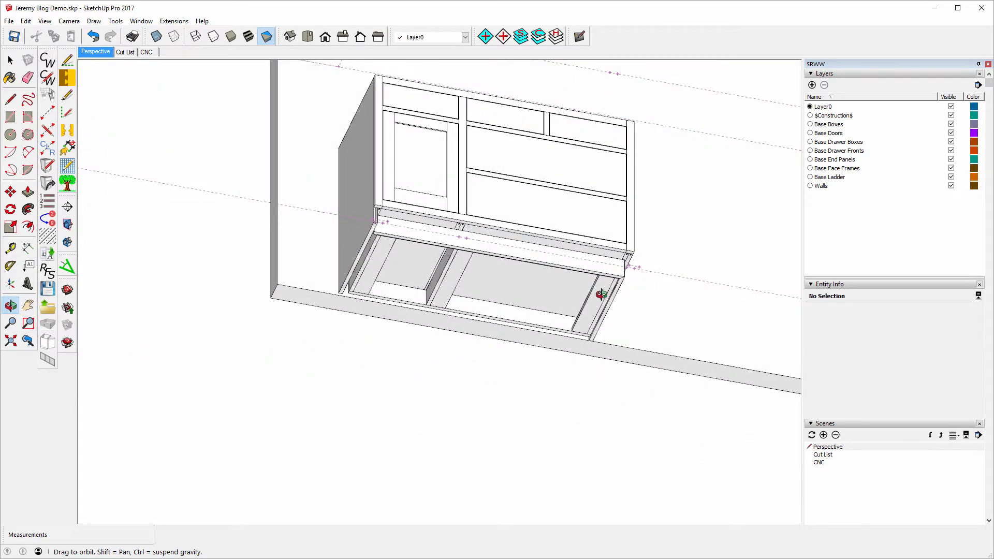
scroll(601, 294, "up", 4)
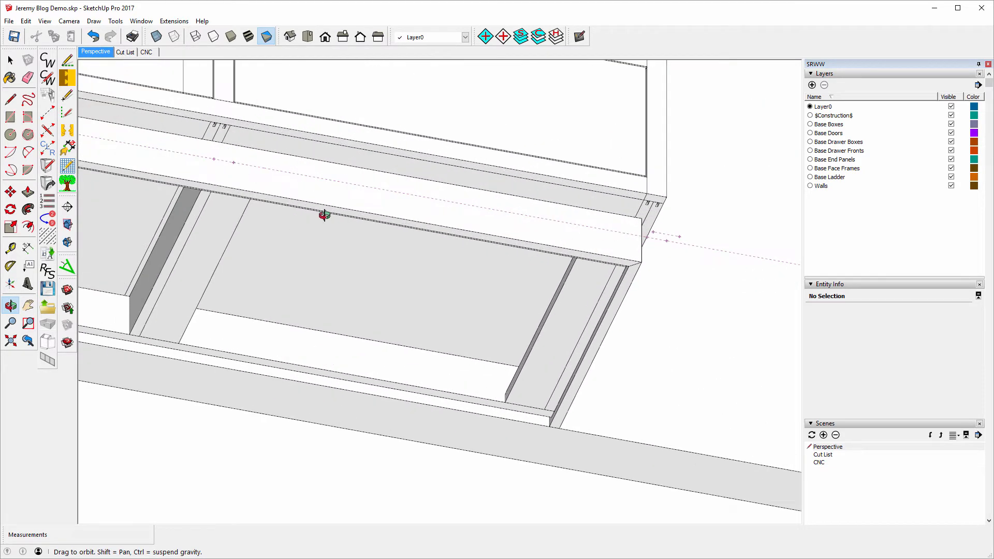
left_click(9, 61)
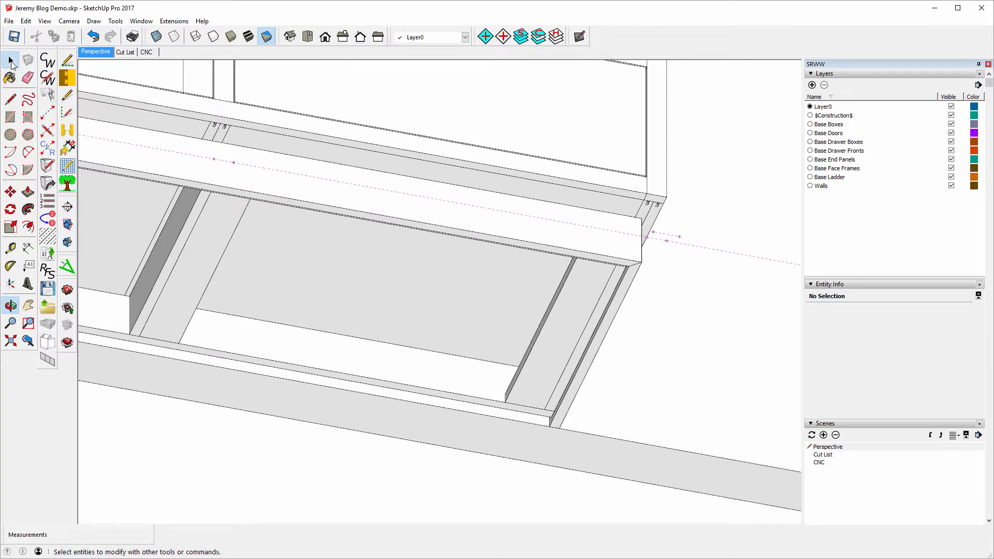
left_click(607, 326)
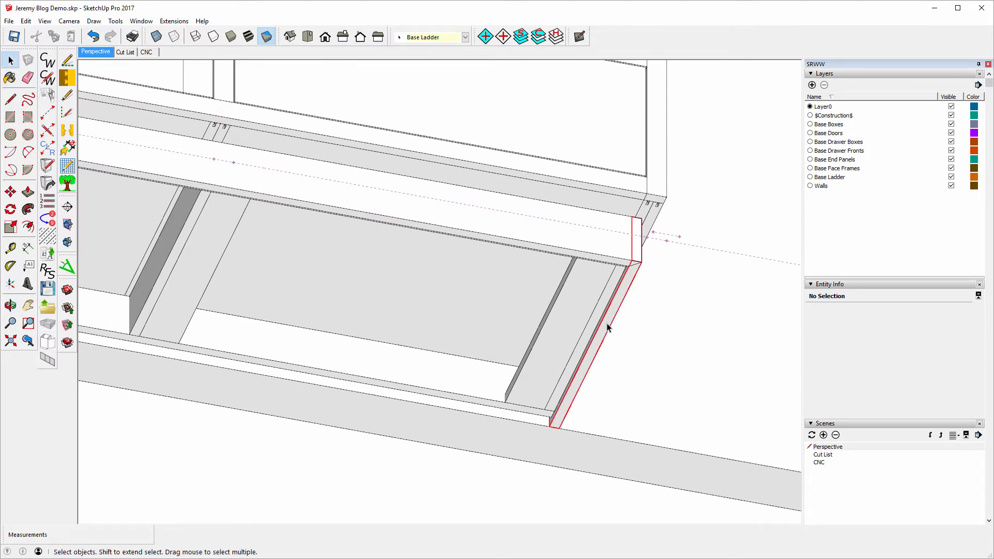
right_click(608, 326)
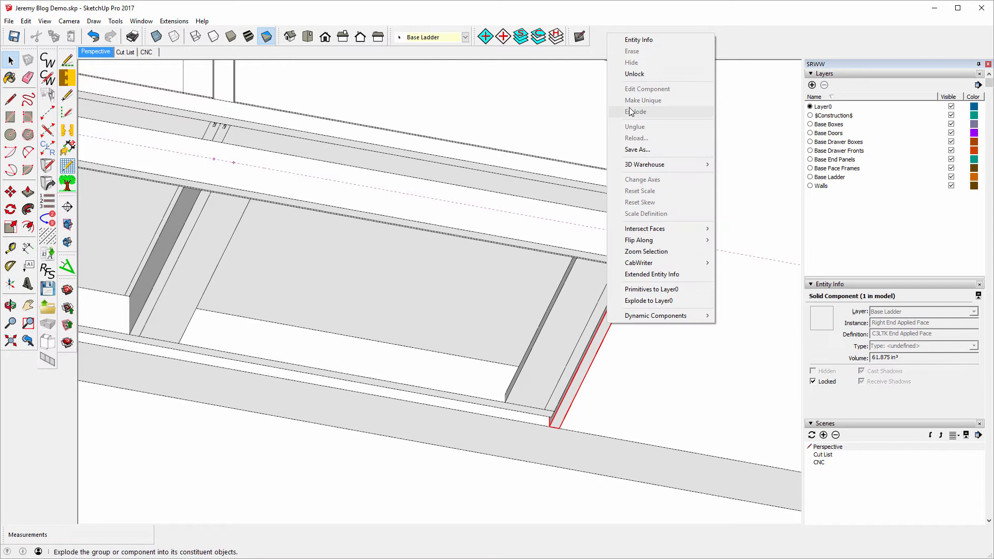
left_click(648, 73)
key("Delete")
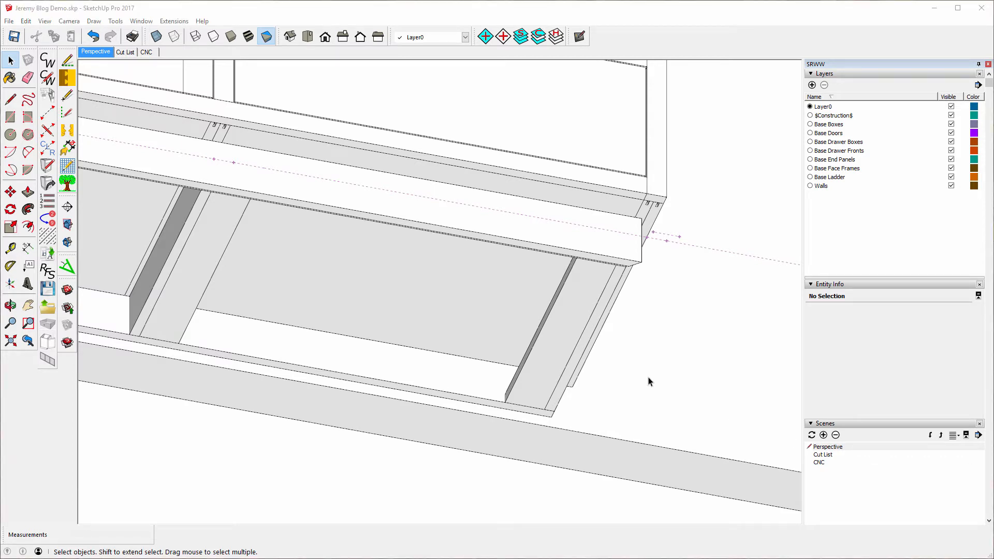
Unlock the Right End Sheet of the base cabinet and open the component for editing.
right_click(651, 225)
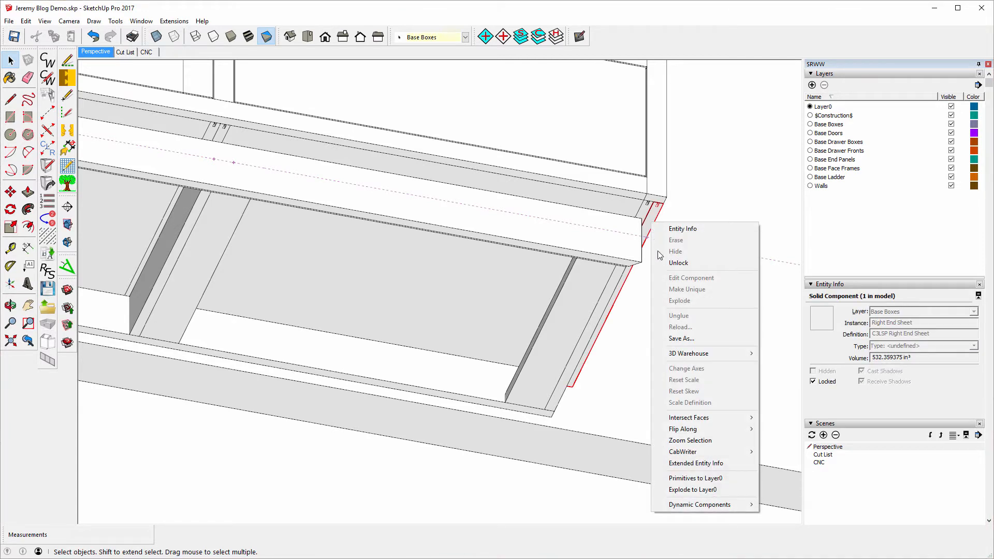
left_click(688, 262)
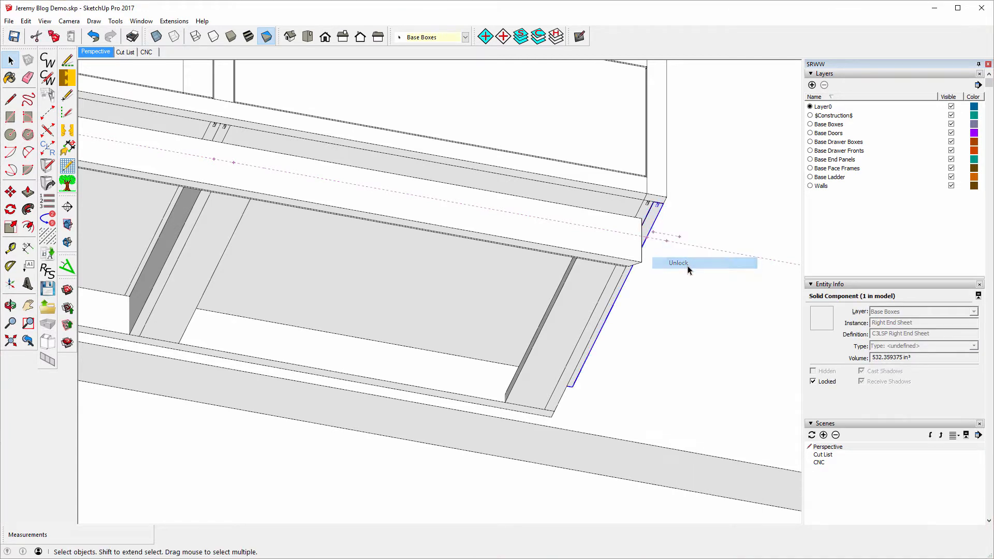
right_click(653, 222)
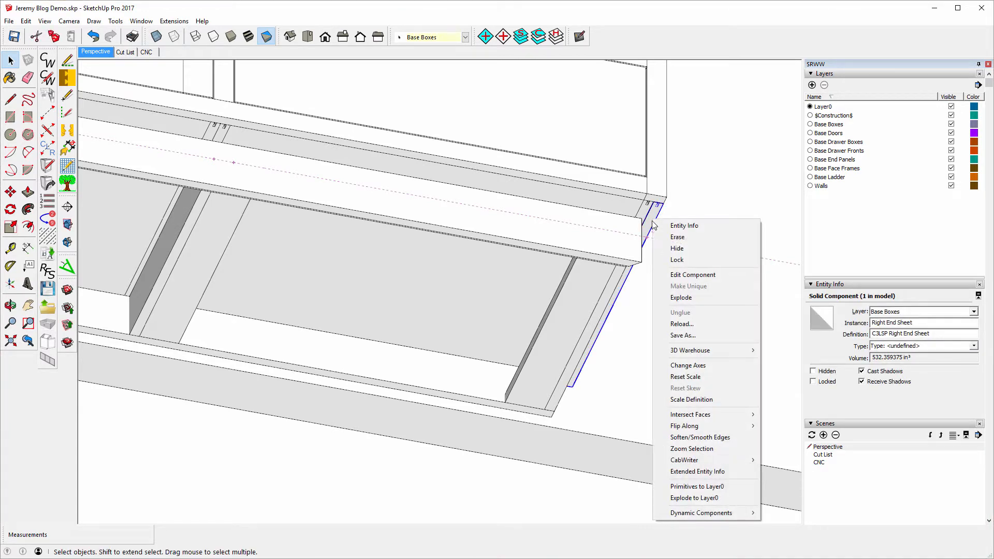
left_click(694, 275)
Push/Pull the Right End Sheet's bottom face down 3 1/2" to the underside of the base ladder, and close the component.
key("p")
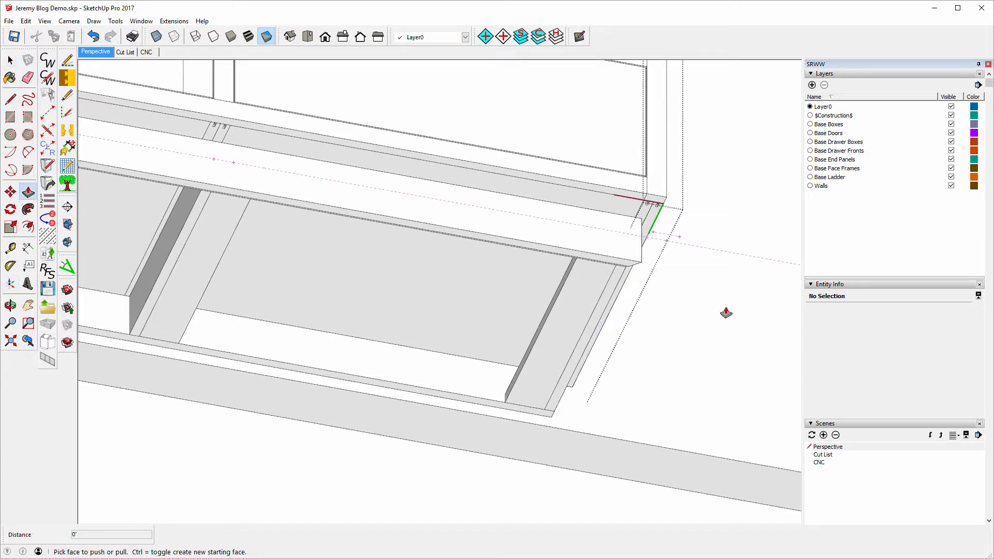
left_click(653, 226)
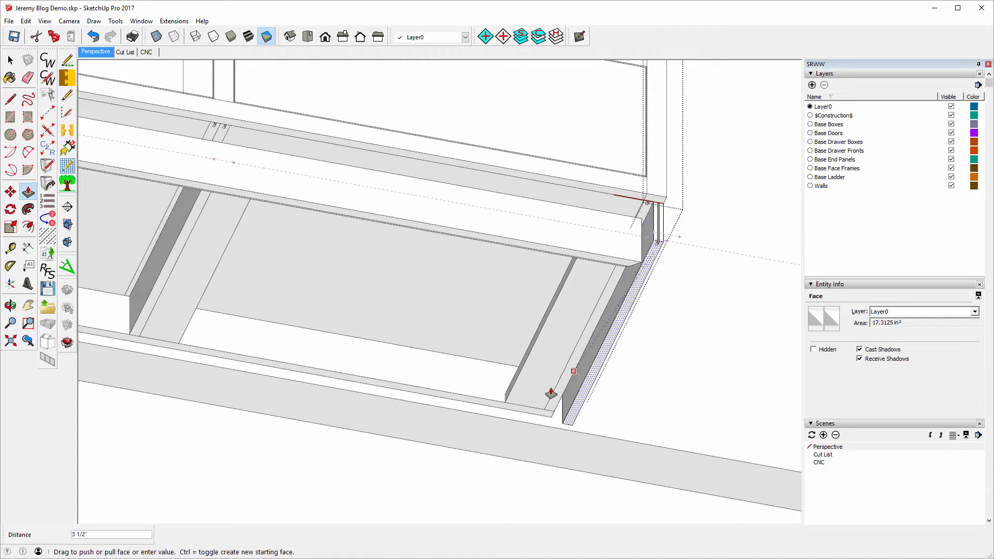
left_click(542, 331)
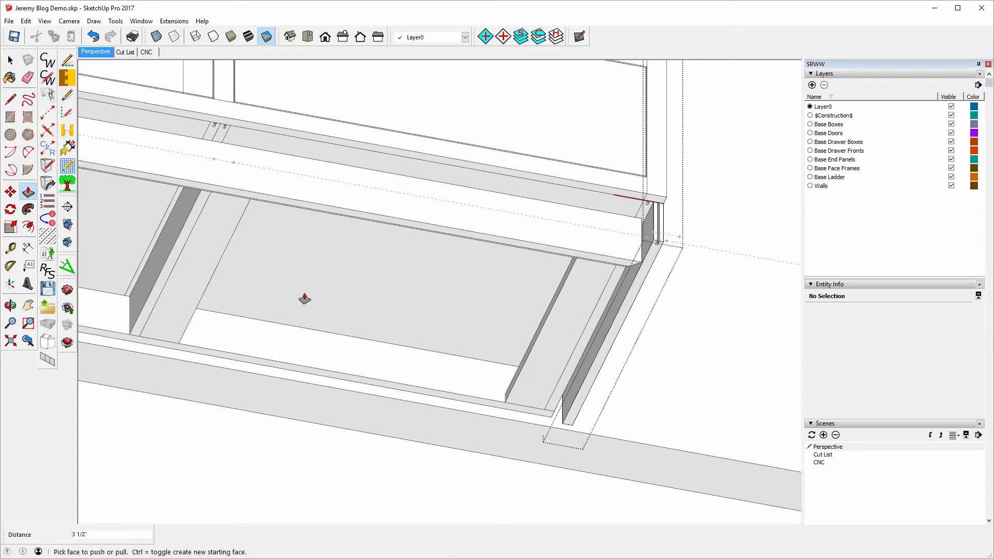
key("space")
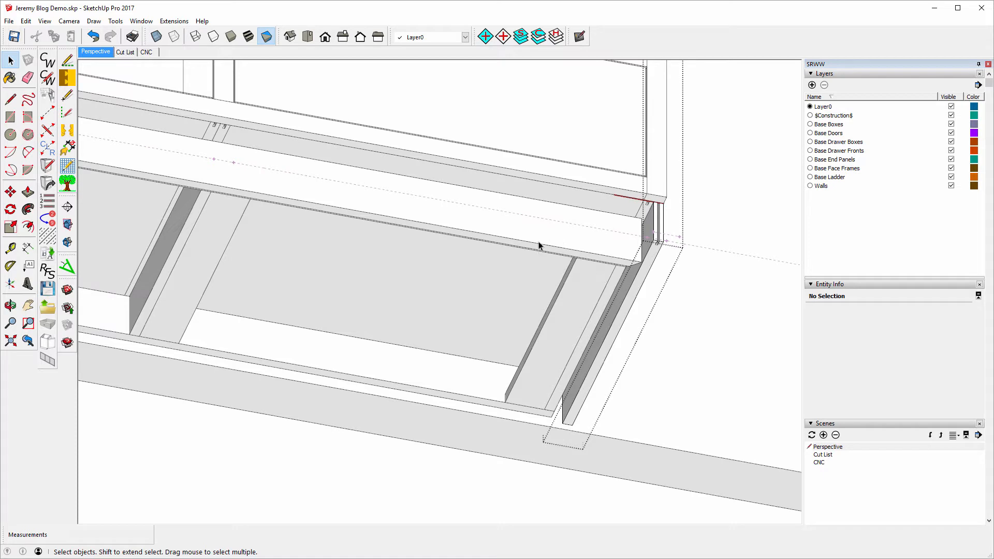
key("Escape")
Open the Front Applied Face for editing and move the outer vertical edge at its mitred right end 1/4" outward to the right end sheet.
left_click(515, 240)
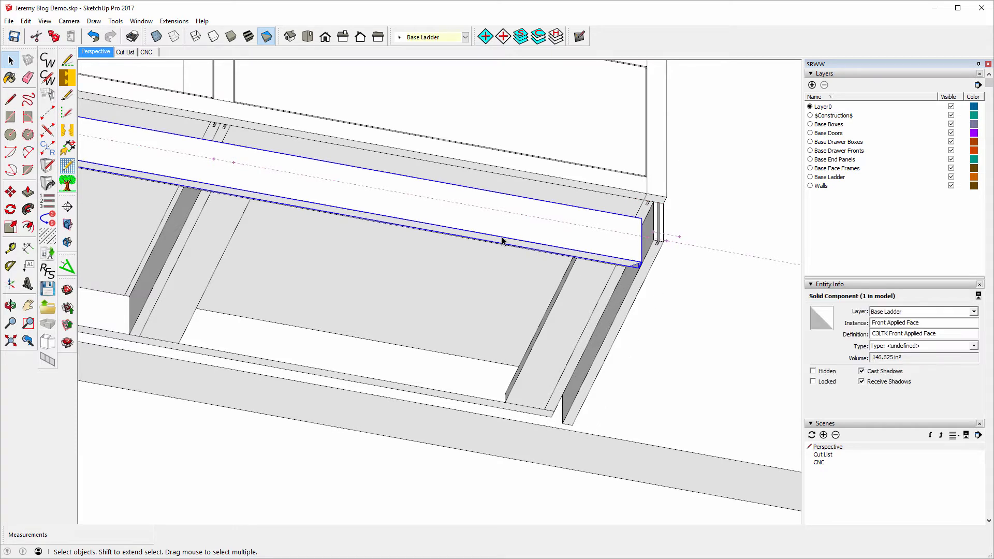
right_click(600, 249)
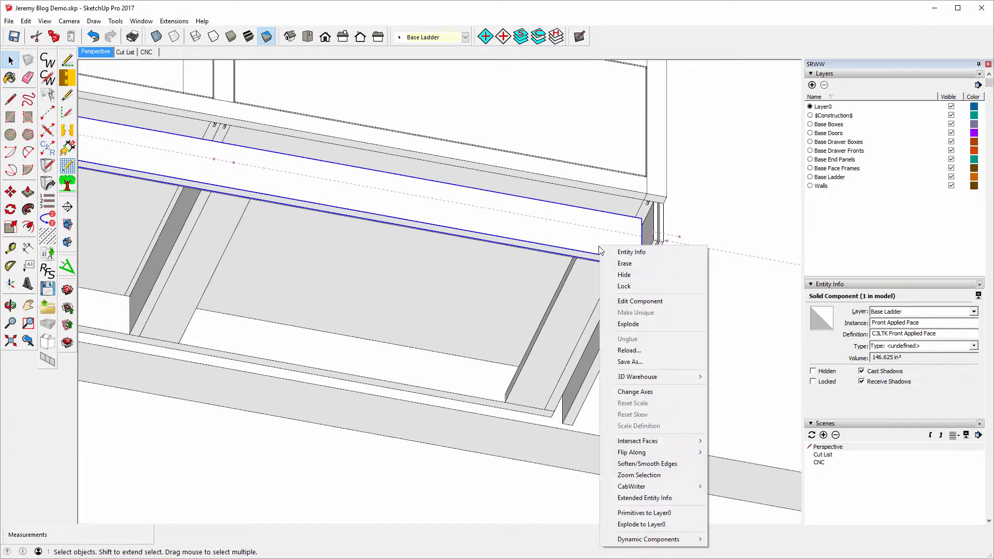
left_click(660, 305)
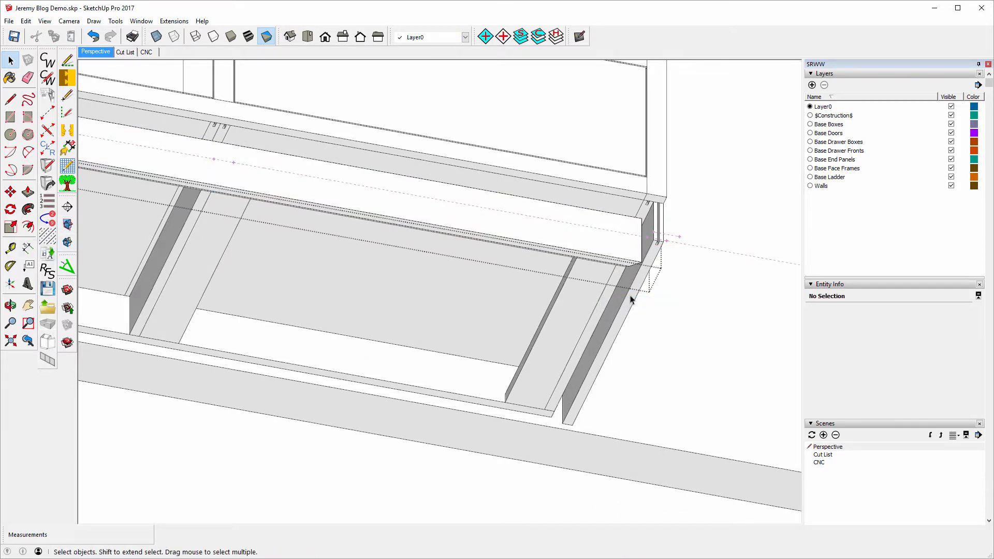
scroll(644, 218, "up", 3)
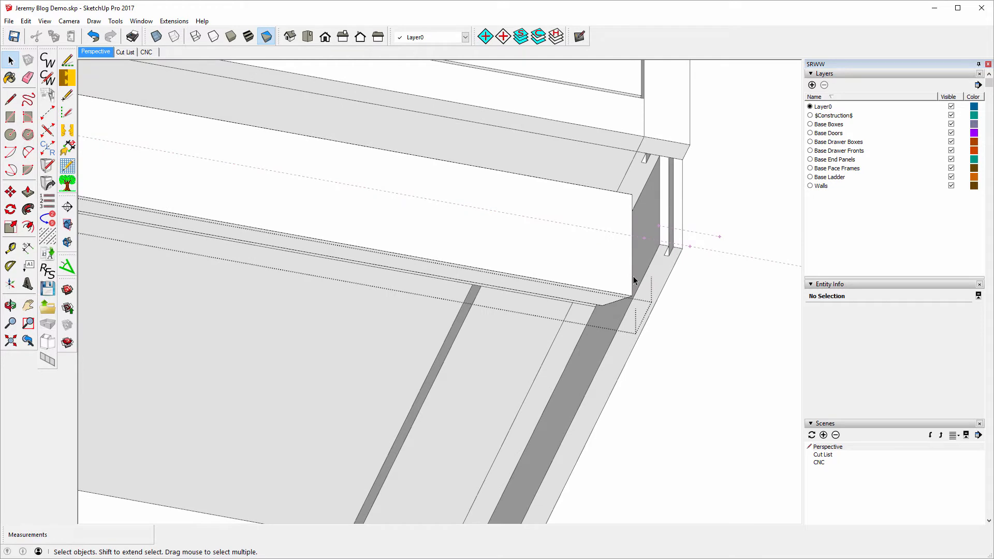
left_click(633, 278)
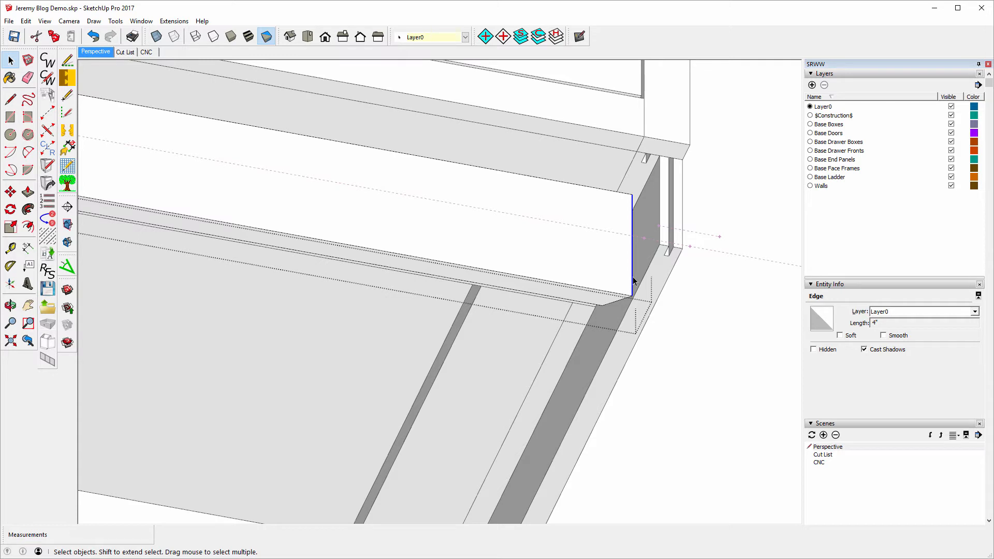
key("m")
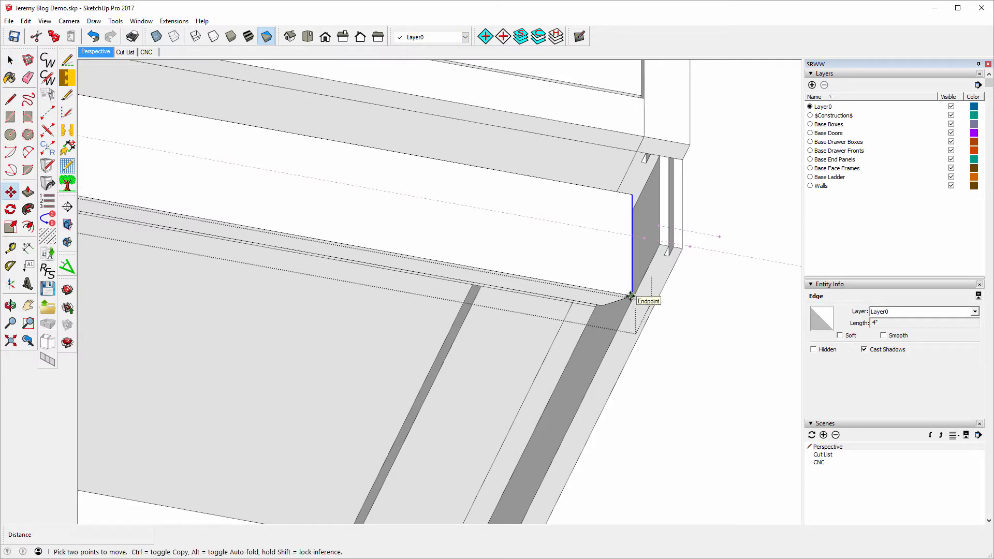
left_click(631, 295)
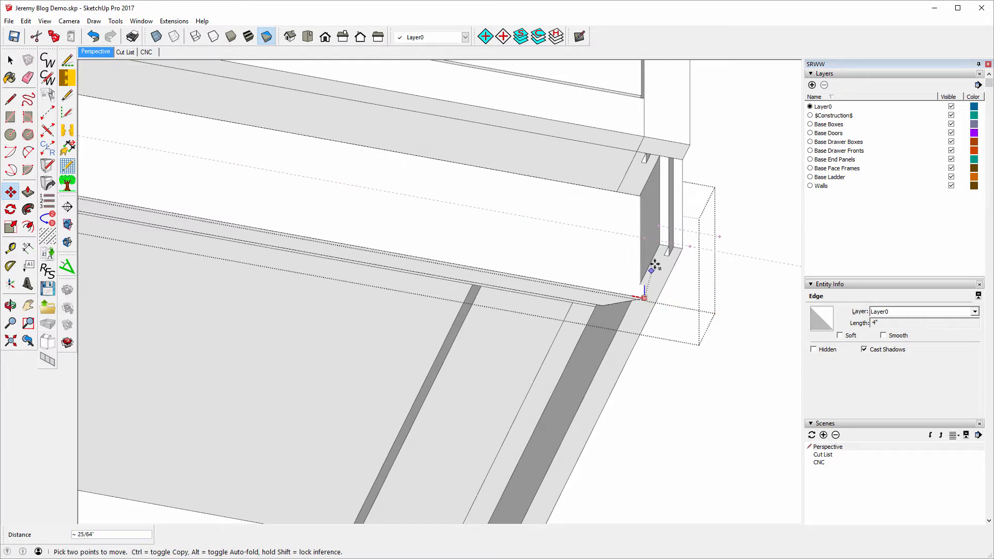
type("1/4")
key("Return")
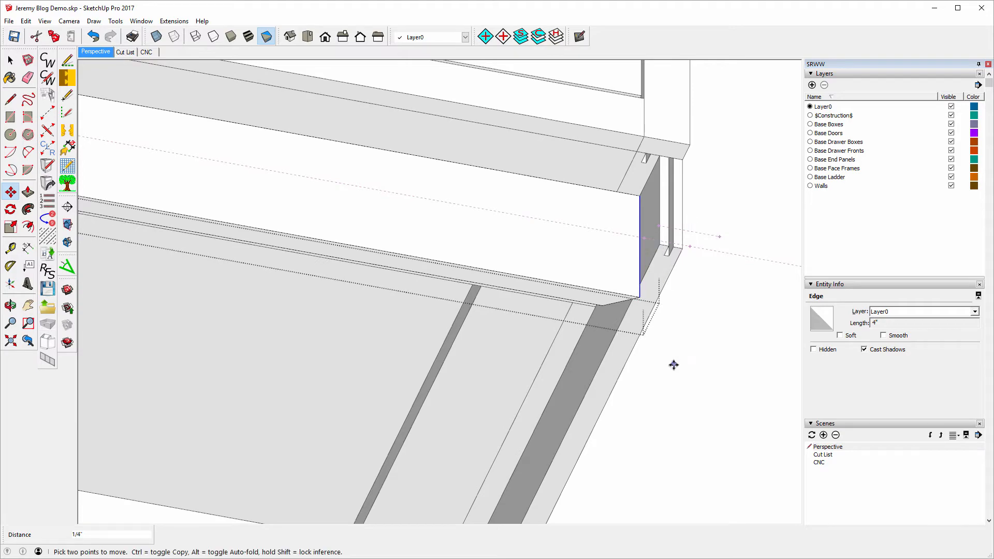
Square the Front Applied Face's mitred right end by moving its inner vertical edge 1" outward, and close the component.
left_click(10, 305)
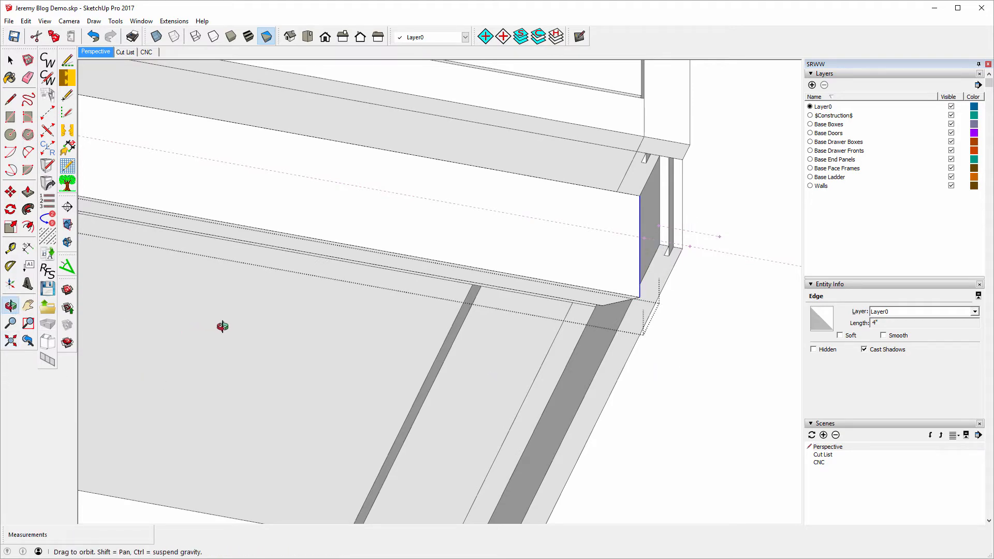
left_click_drag(222, 328, 852, 386)
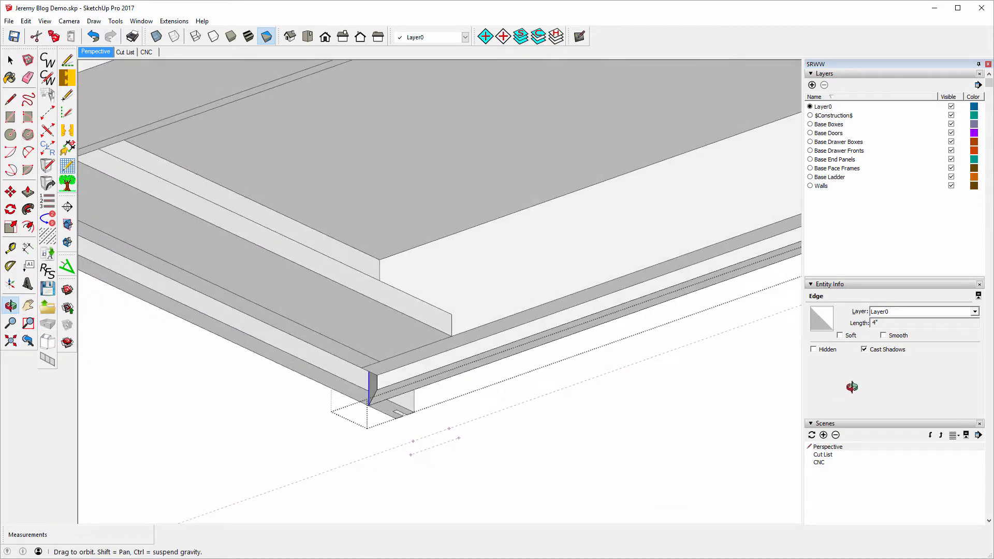
scroll(368, 390, "up", 5)
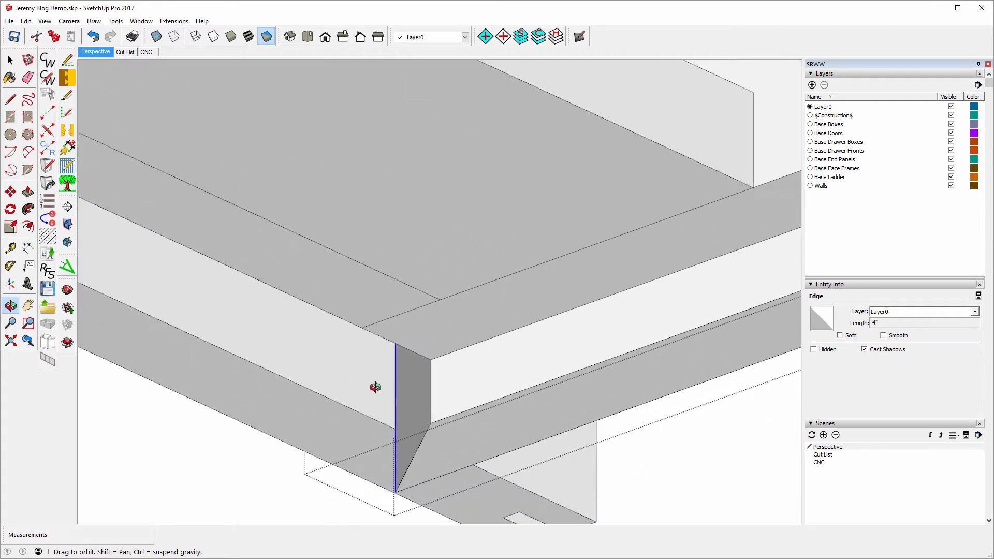
left_click(10, 60)
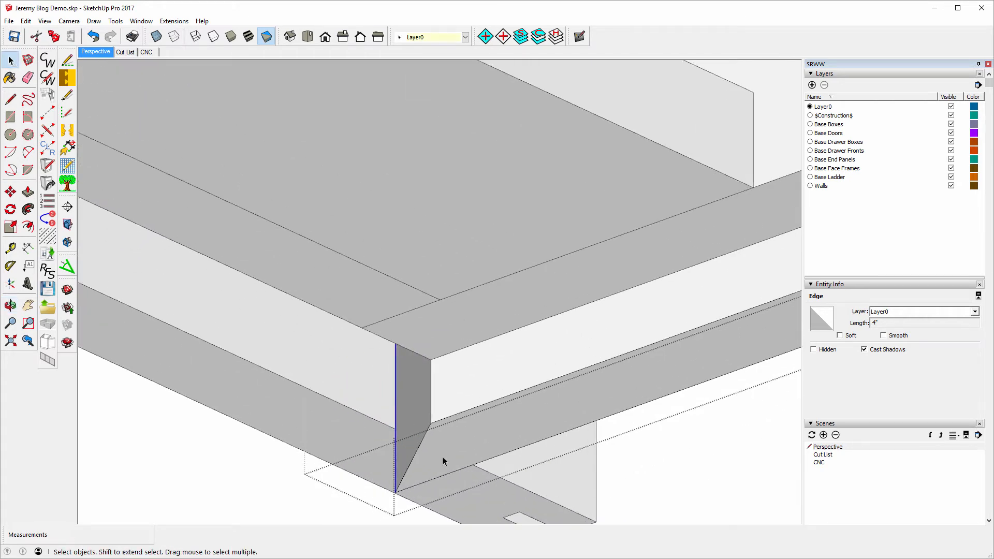
left_click(431, 412)
key("m")
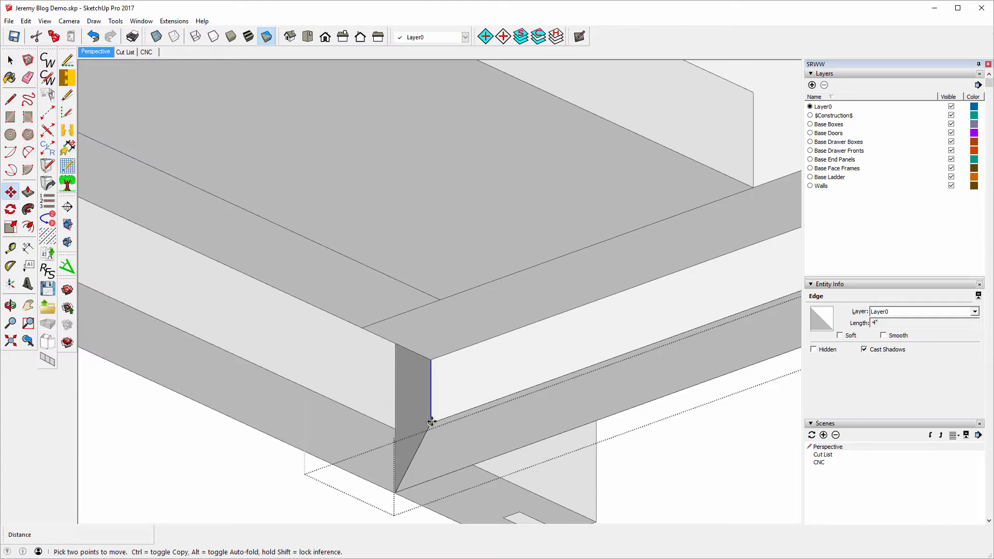
left_click(430, 422)
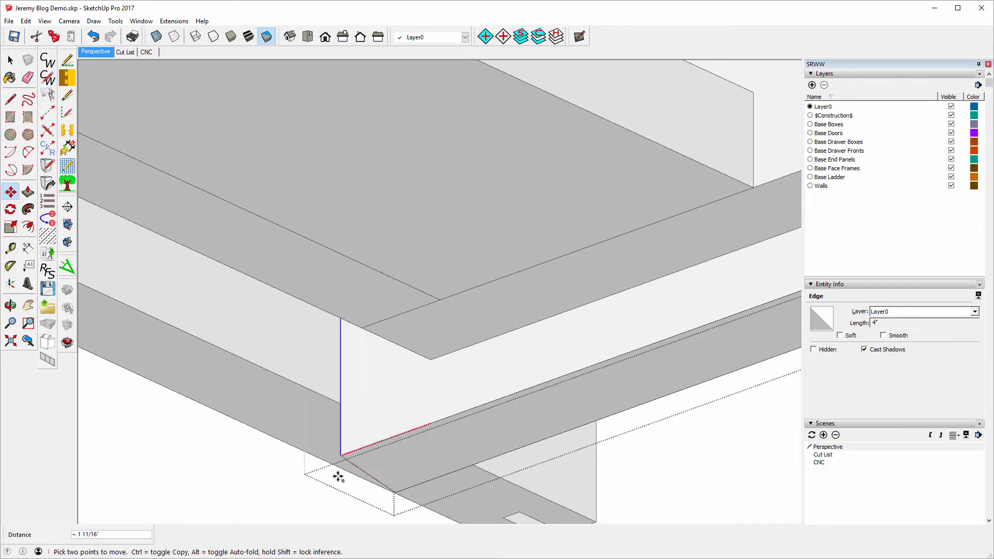
left_click(395, 491)
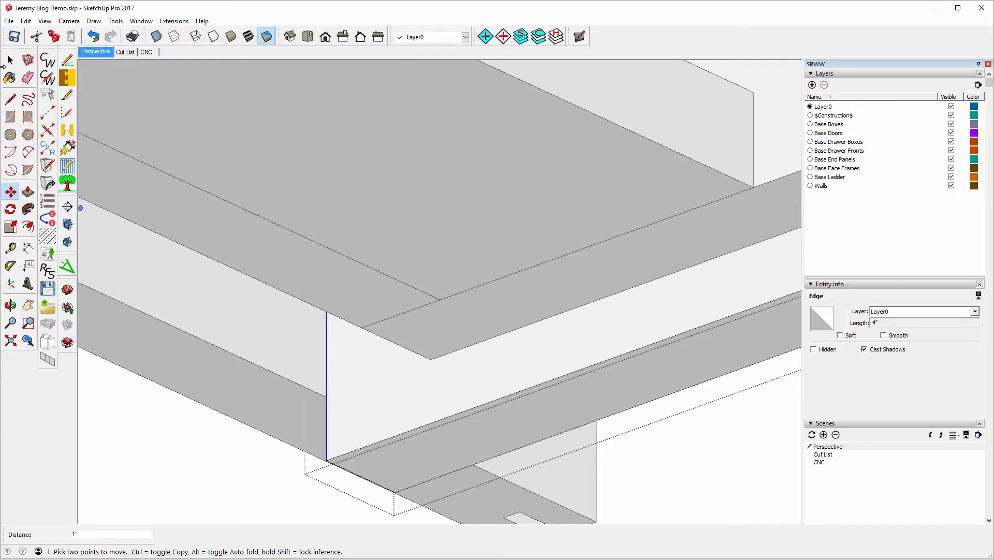
left_click(4, 64)
left_click(223, 504)
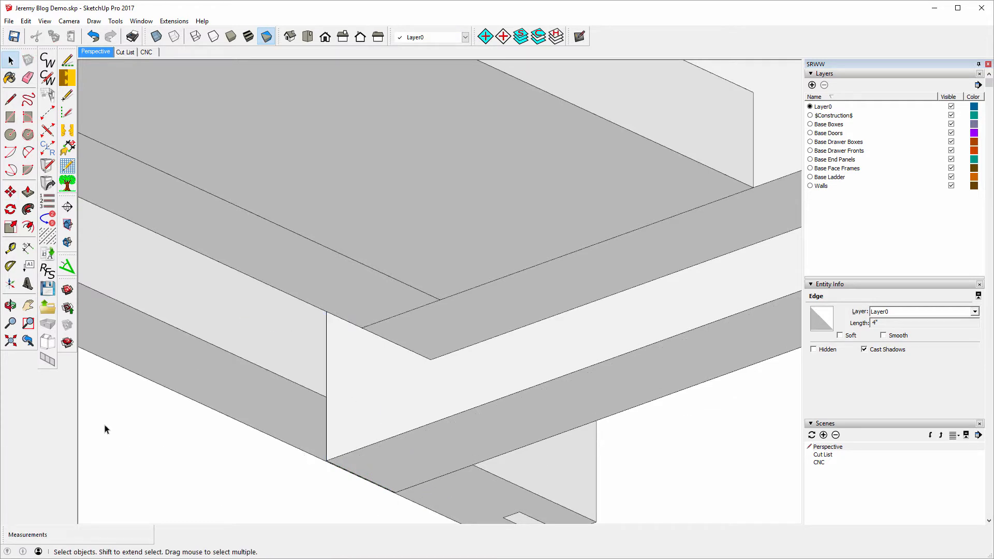
Hide every layer except Layer0 and turn the Base Ladder layer back on to isolate the ladder.
left_click(11, 306)
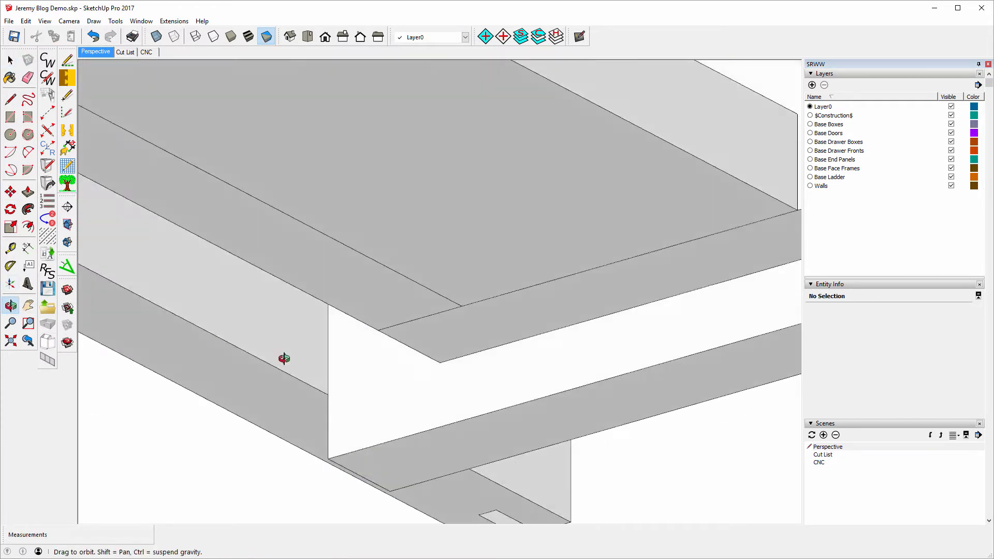
left_click_drag(281, 355, 485, 129)
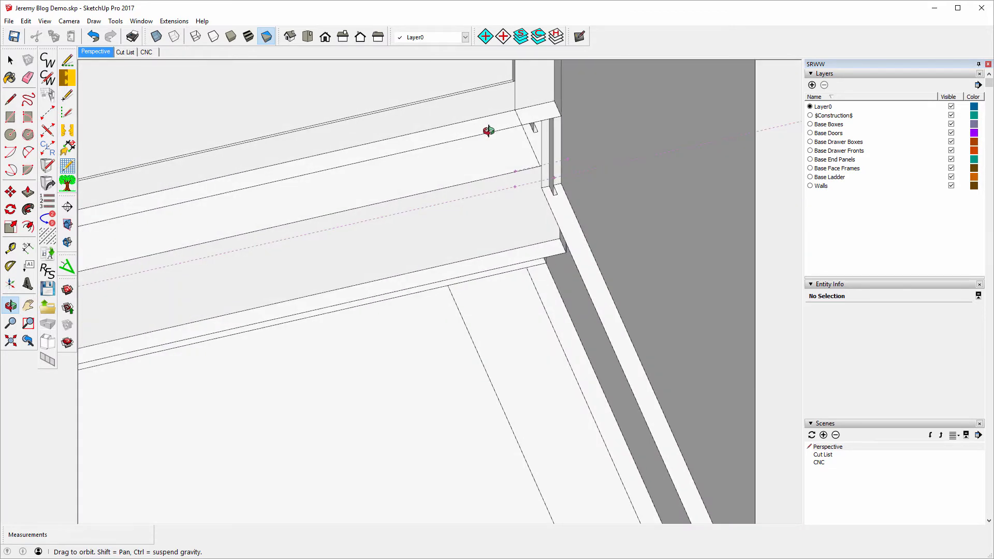
left_click_drag(563, 182, 506, 68)
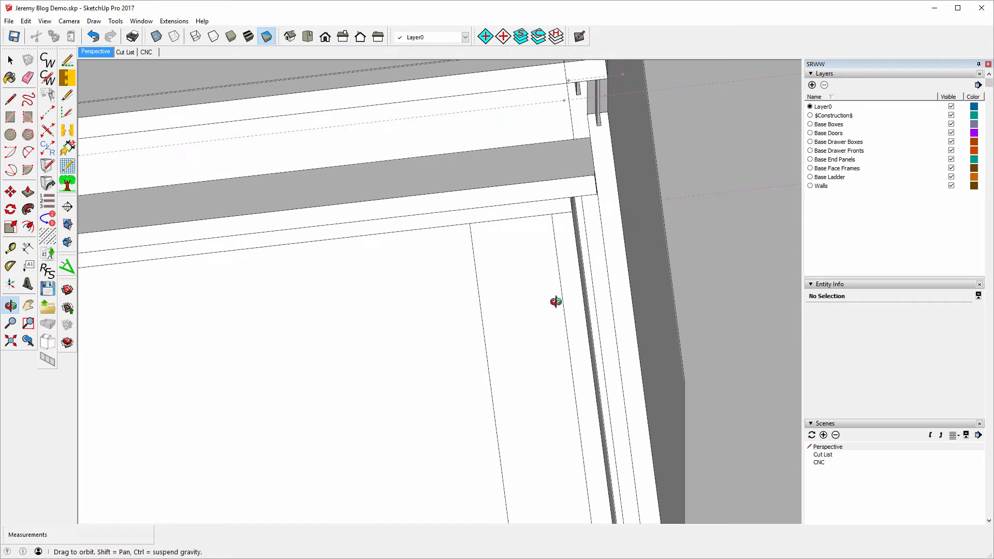
left_click_drag(556, 301, 578, 281)
left_click_drag(596, 304, 557, 423)
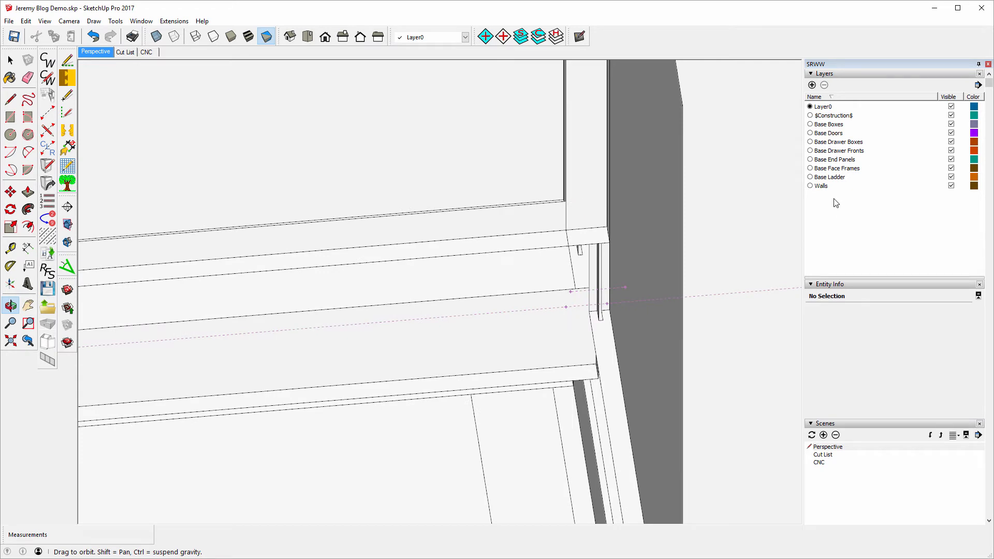
left_click(556, 37)
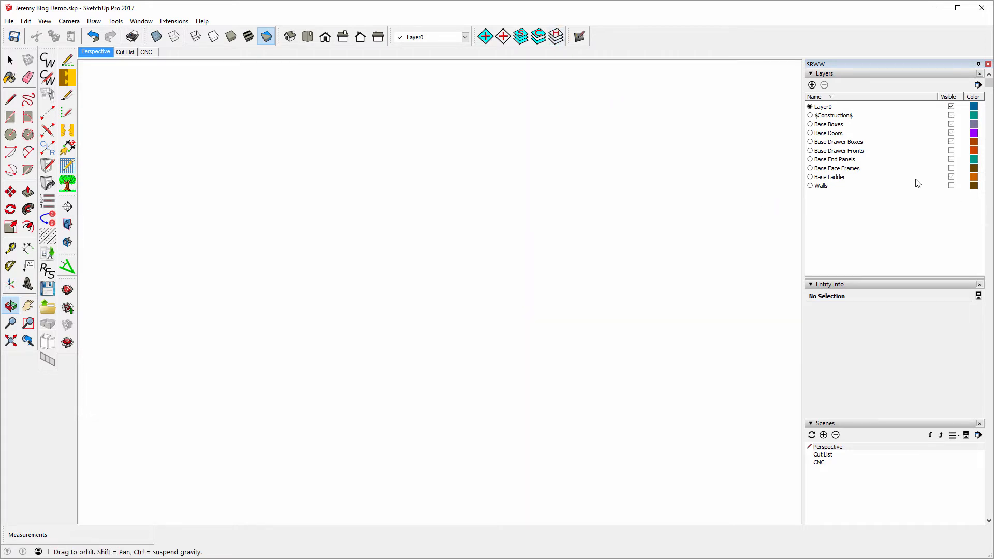
left_click(951, 177)
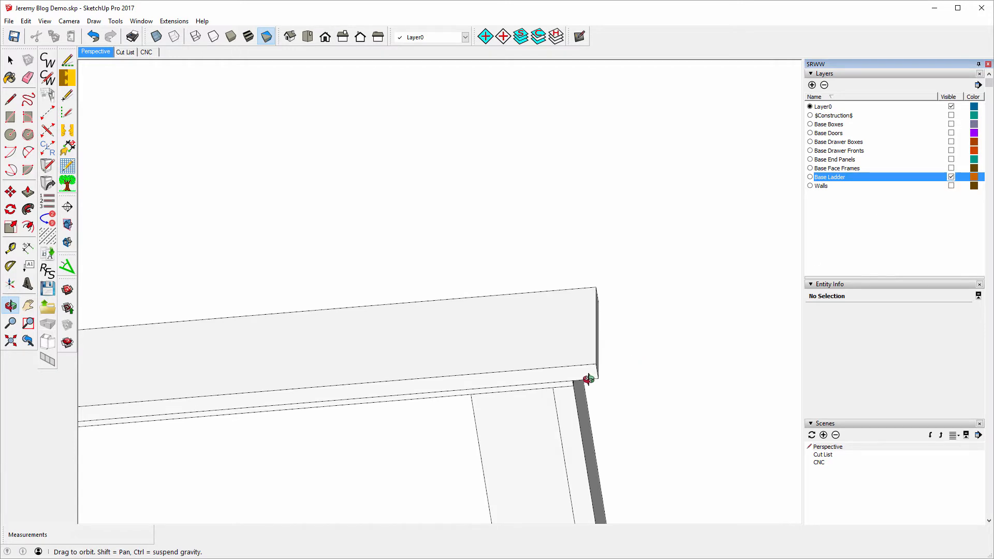
Unlock the left, middle and right ribs of the base ladder together with the flat pieces beside them.
left_click_drag(691, 240, 486, 348)
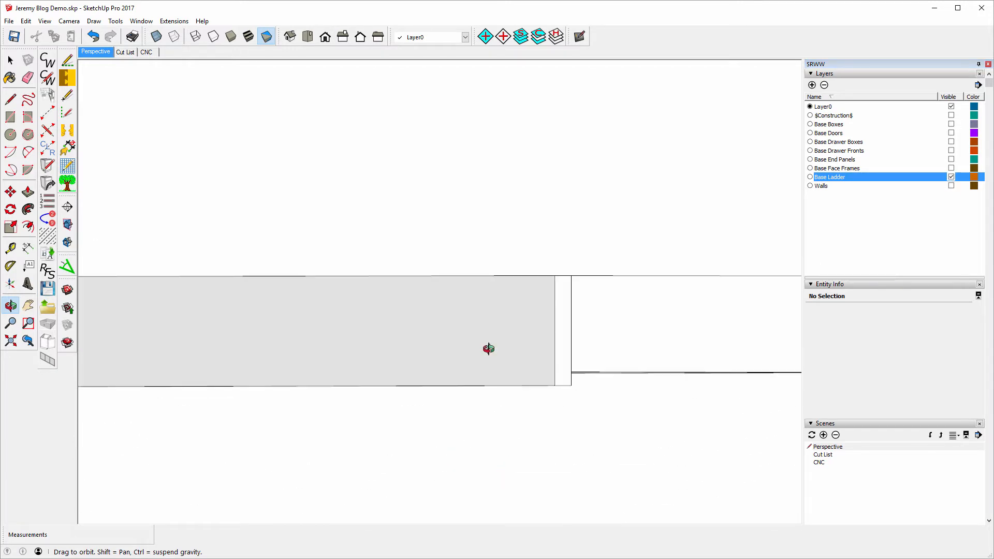
left_click_drag(497, 295, 549, 396)
scroll(369, 297, "down", 10)
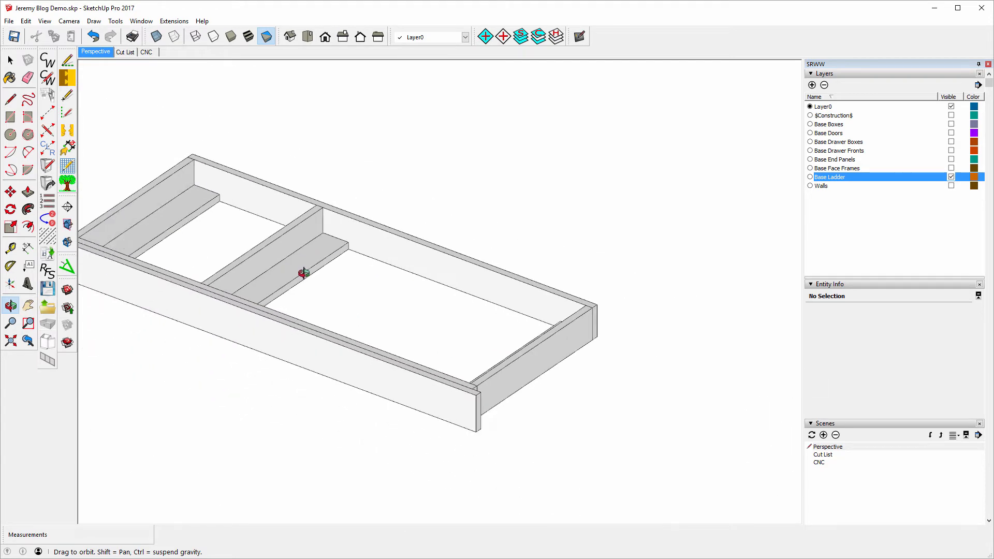
left_click_drag(407, 322, 291, 248)
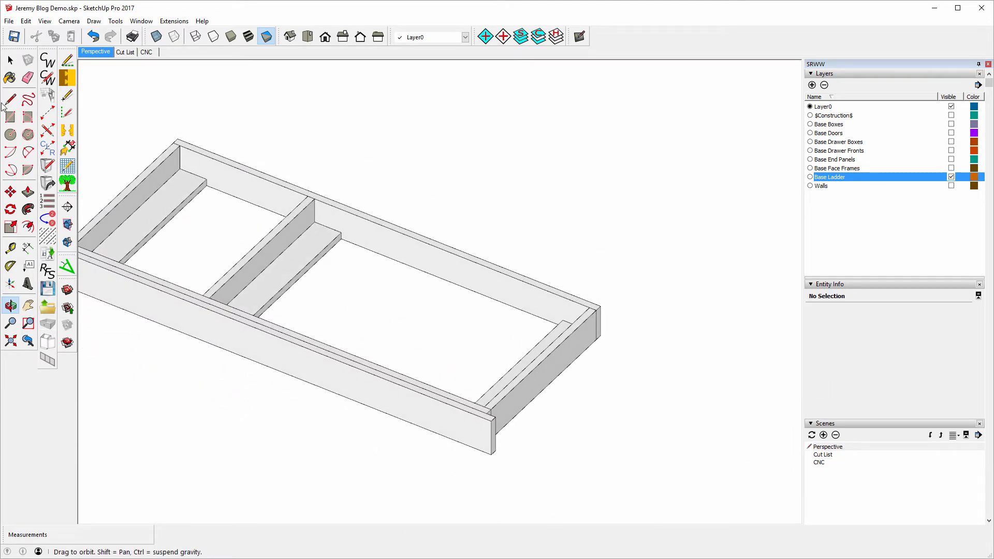
left_click(11, 61)
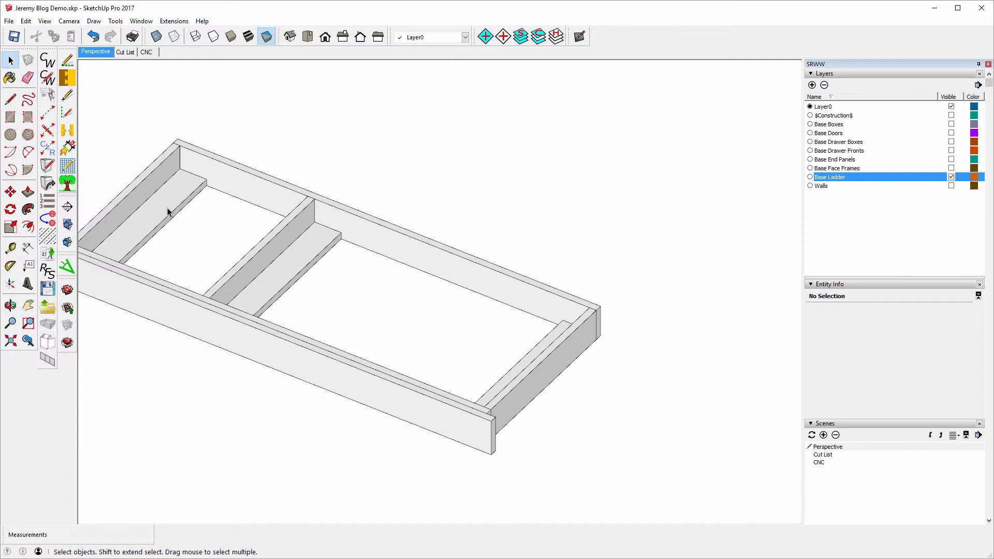
left_click(129, 194)
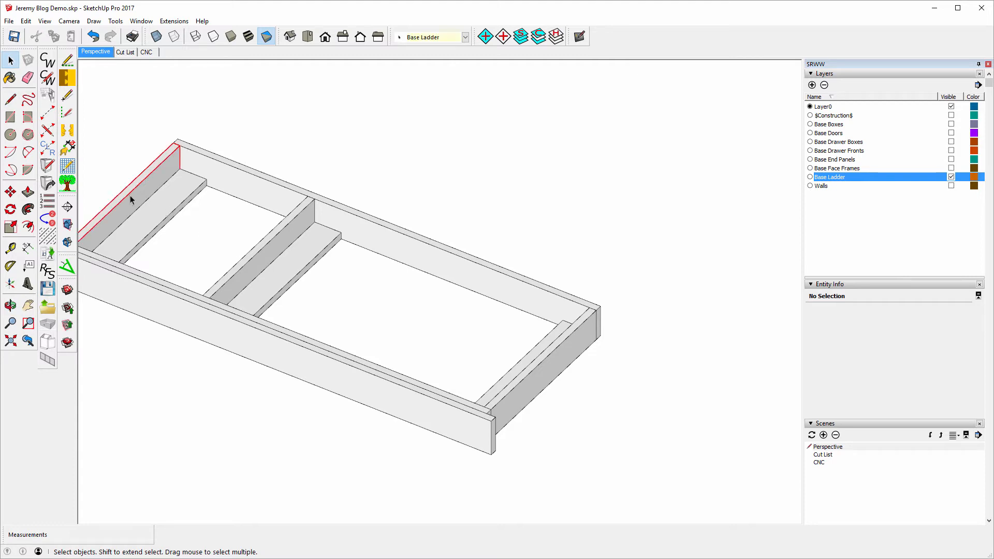
left_click(154, 218, "shift")
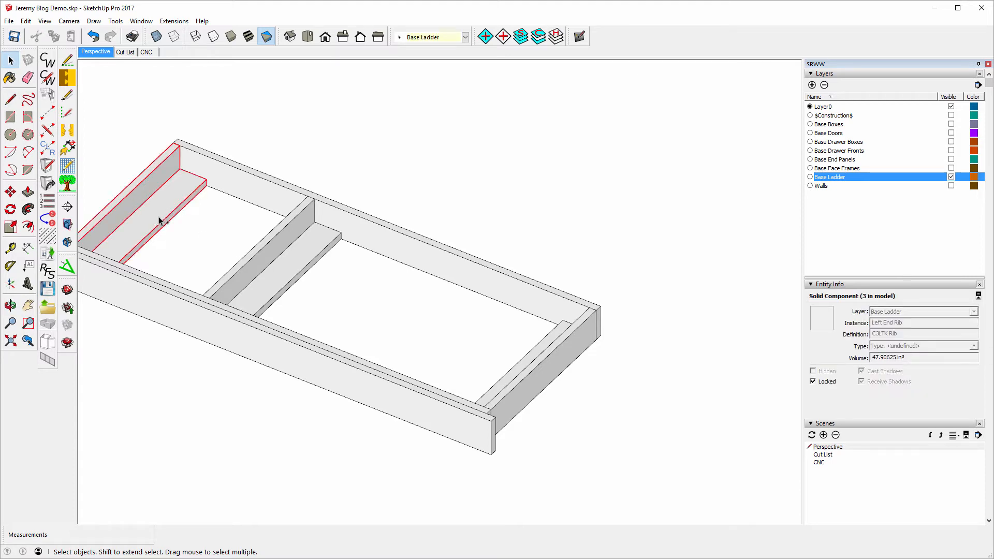
left_click(249, 263, "shift")
left_click(273, 281, "shift")
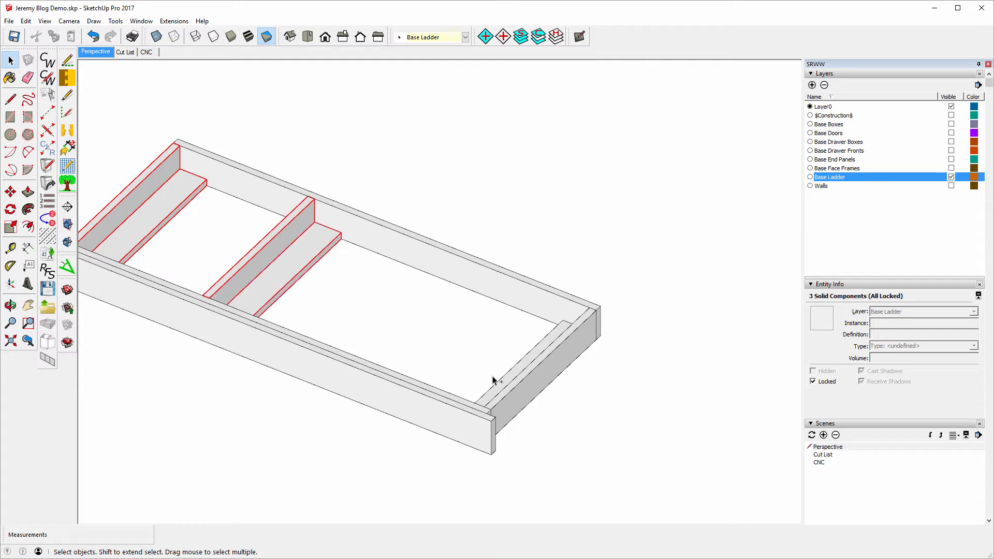
left_click(529, 375, "shift")
left_click(522, 364, "shift")
right_click(523, 364)
left_click(573, 407)
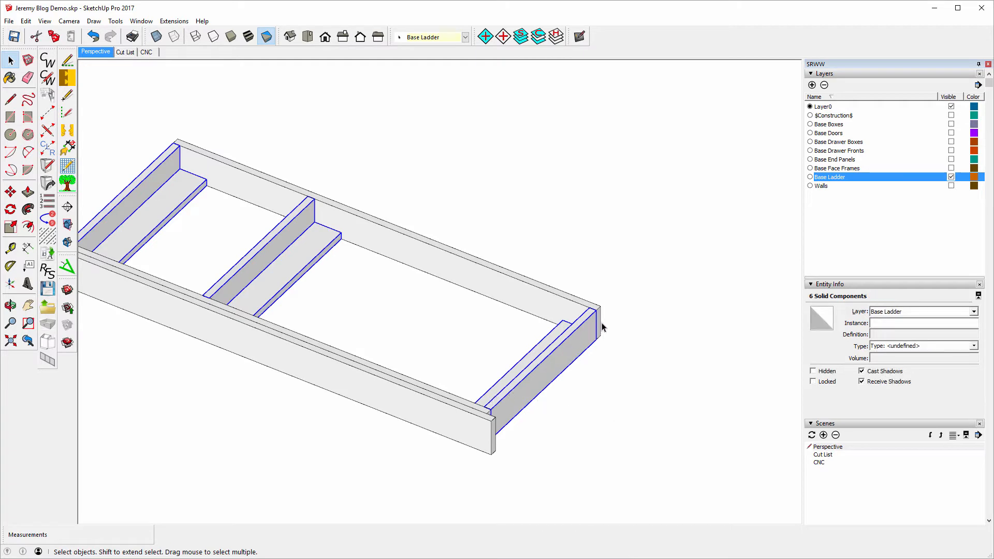
Unlock the Front Tie of the base ladder and open the component for editing.
left_click(483, 412)
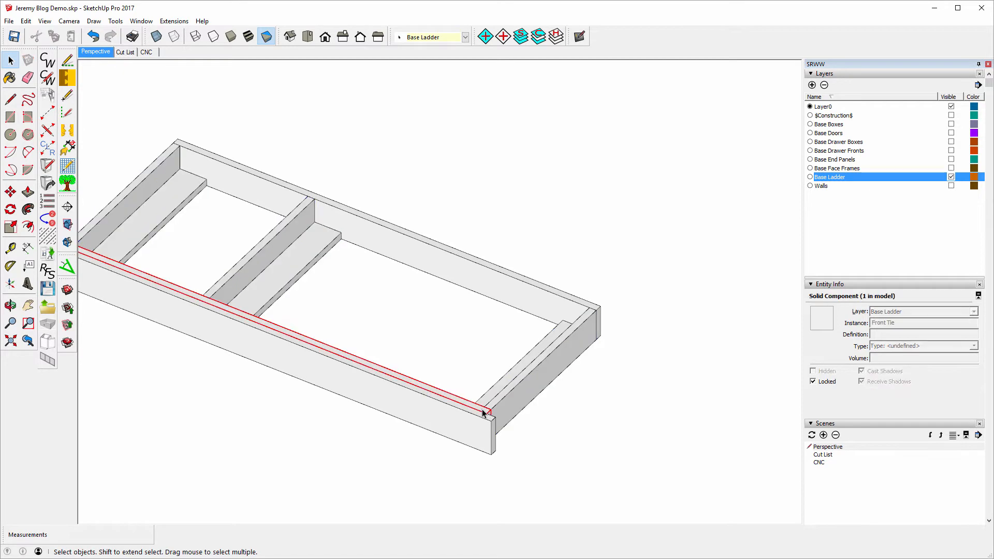
right_click(482, 412)
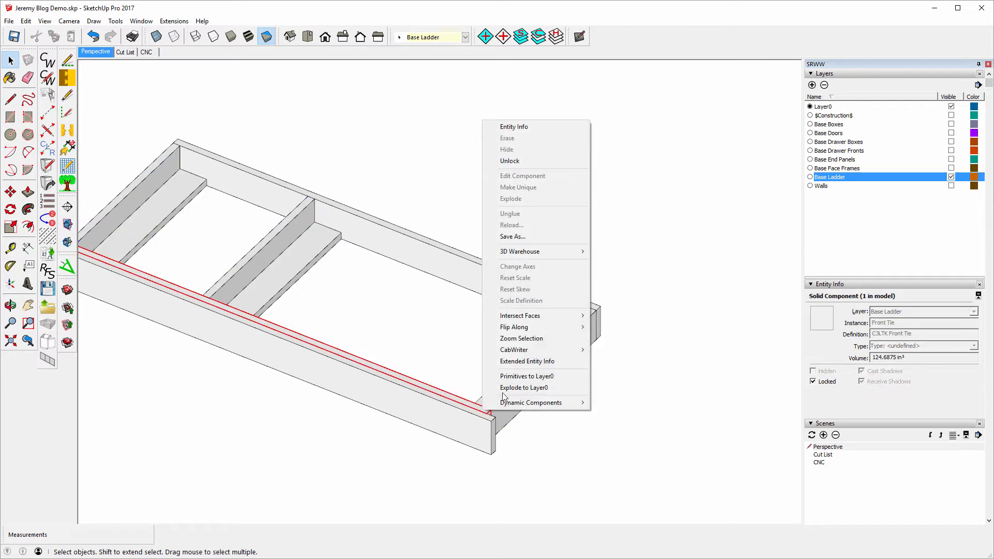
left_click(526, 160)
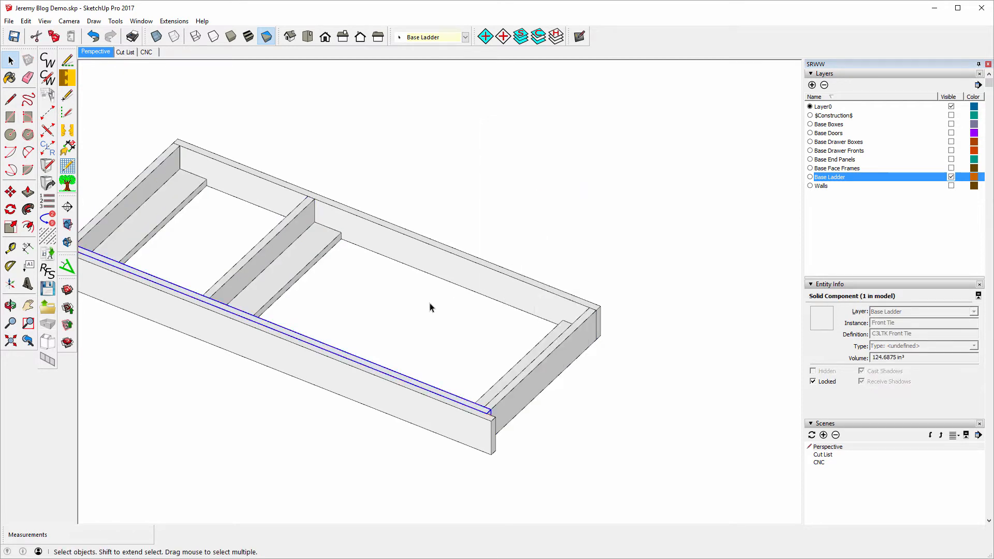
right_click(120, 268)
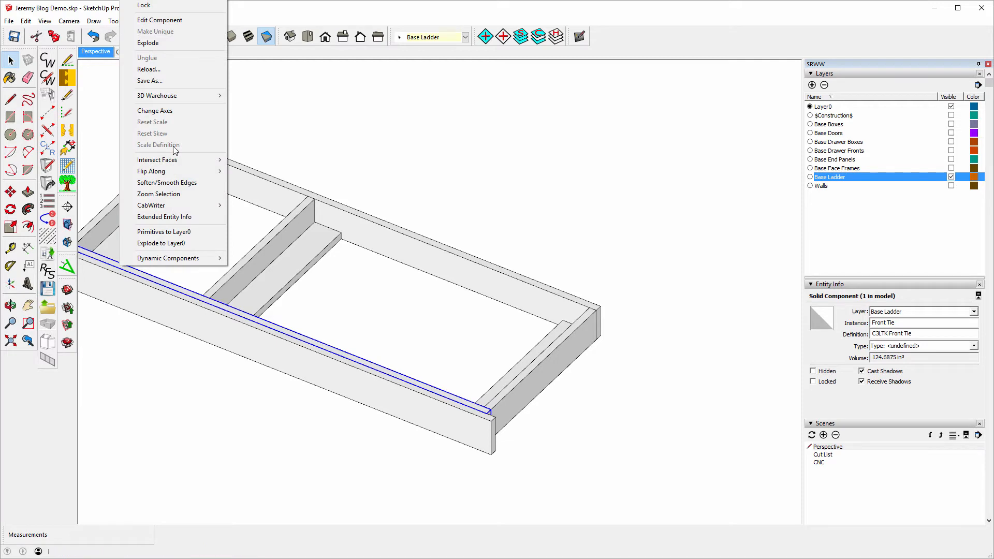
left_click(156, 20)
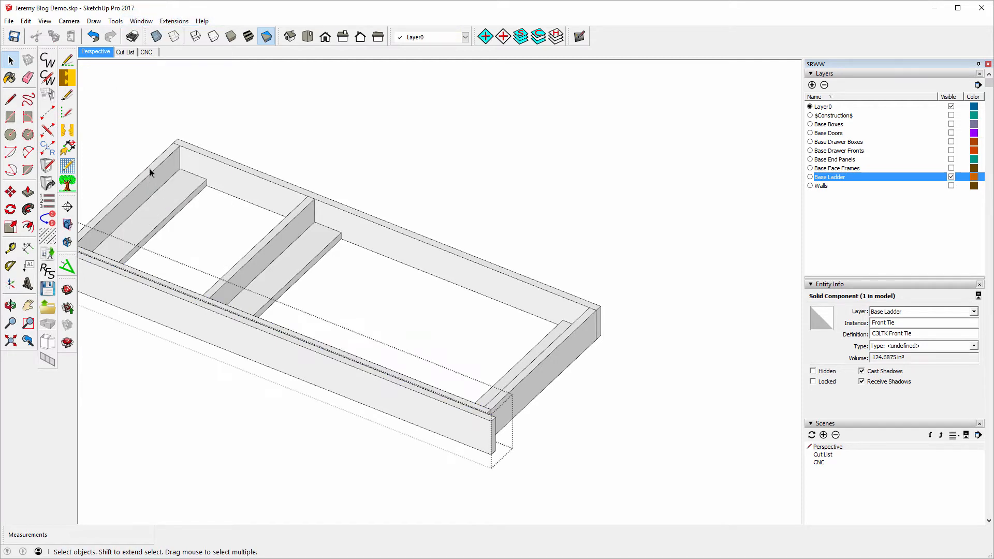
Push/Pull the Front Tie's right end face 1" outward, flush with the end of the Front Applied Face.
left_click(28, 192)
scroll(505, 437, "up", 5)
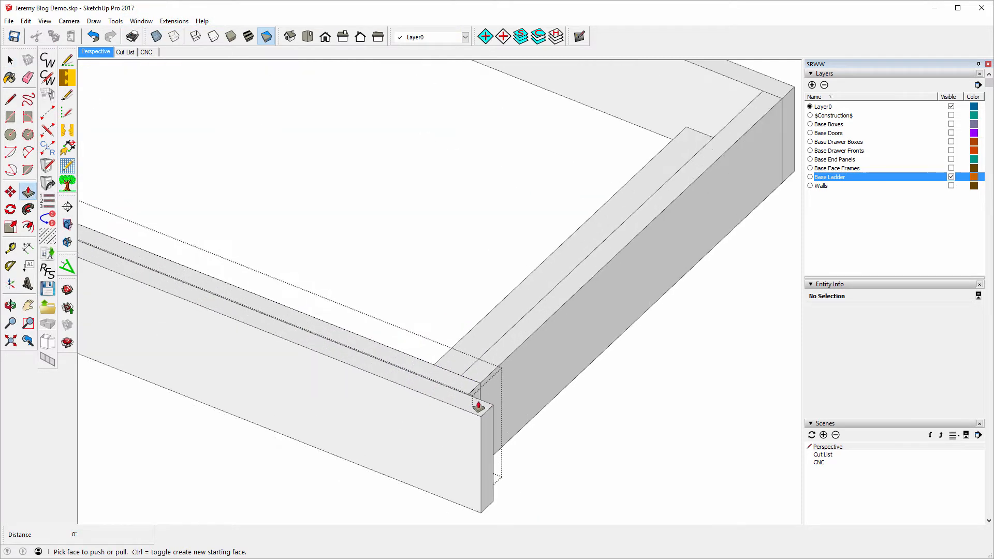
left_click_drag(474, 397, 472, 516)
scroll(589, 466, "down", 6)
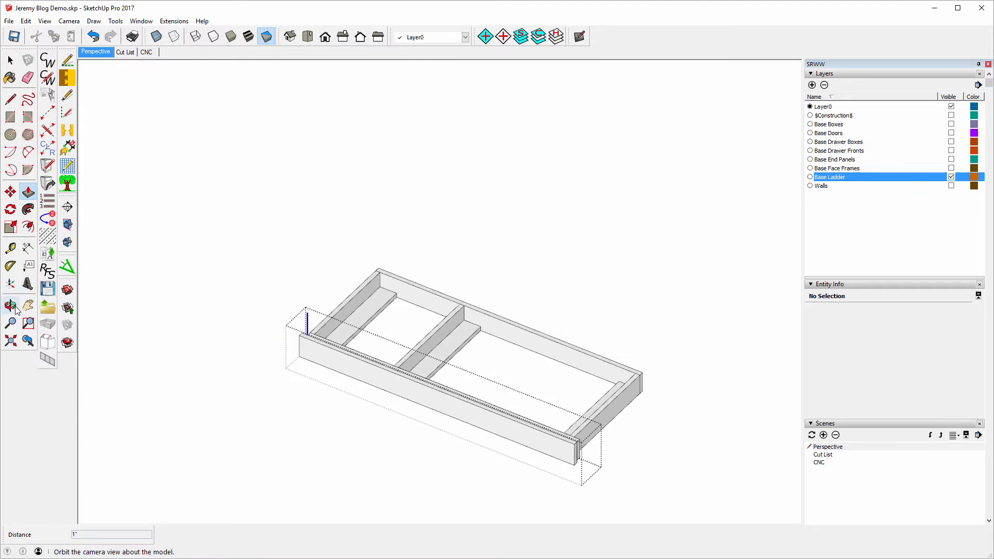
Push/Pull the Front Tie's left end face 1" outward, flush with the Front Applied Face's left end.
left_click(10, 306)
left_click_drag(162, 331, 746, 328)
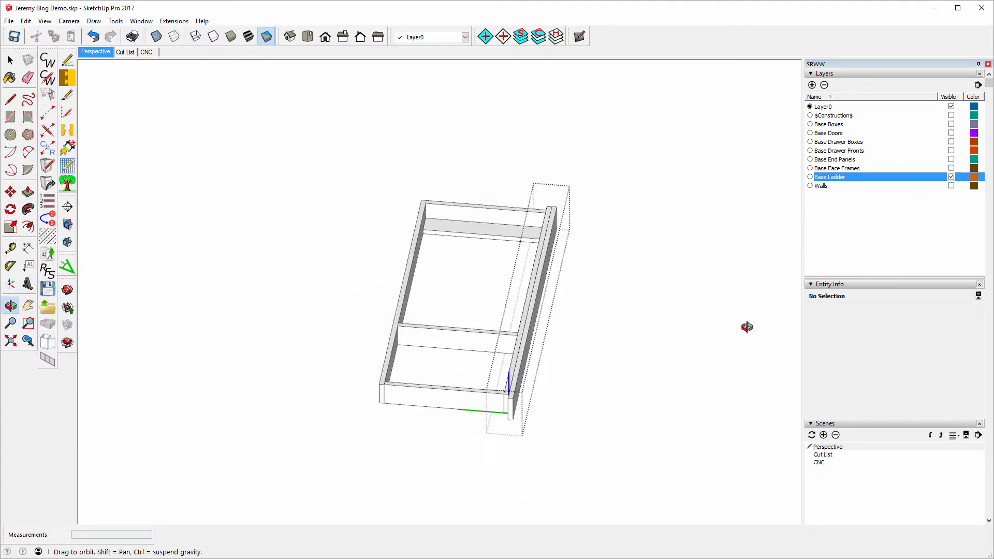
left_click(28, 193)
scroll(533, 417, "up", 5)
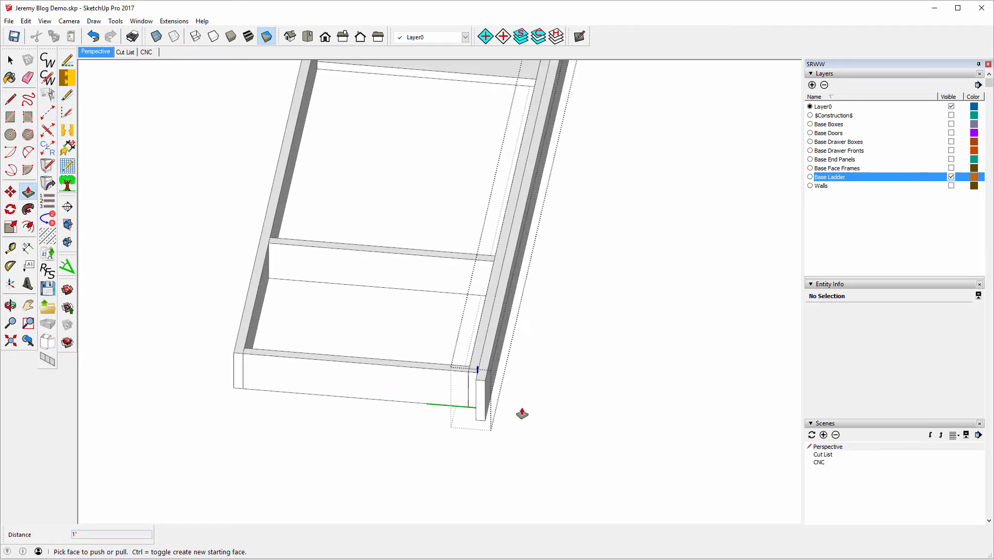
left_click(438, 362)
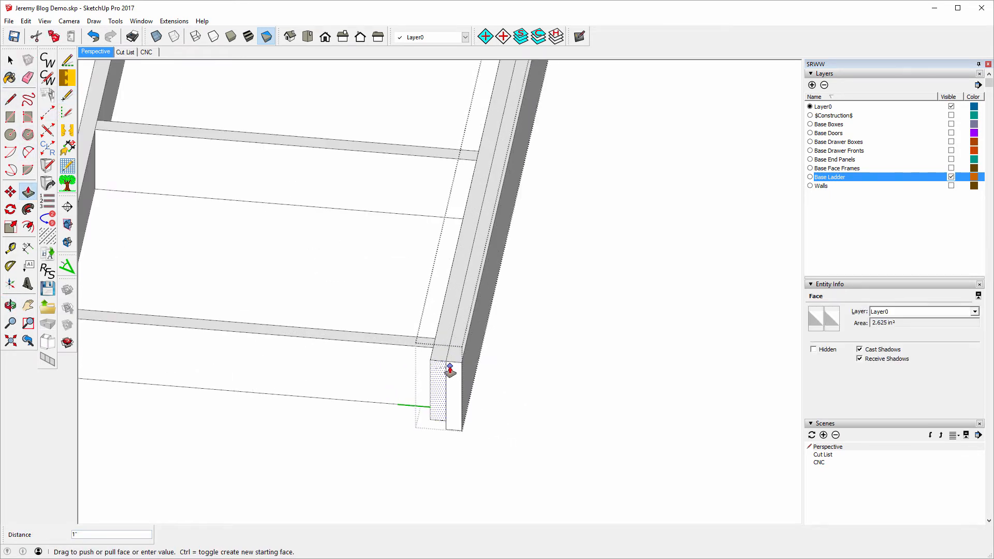
left_click(450, 370)
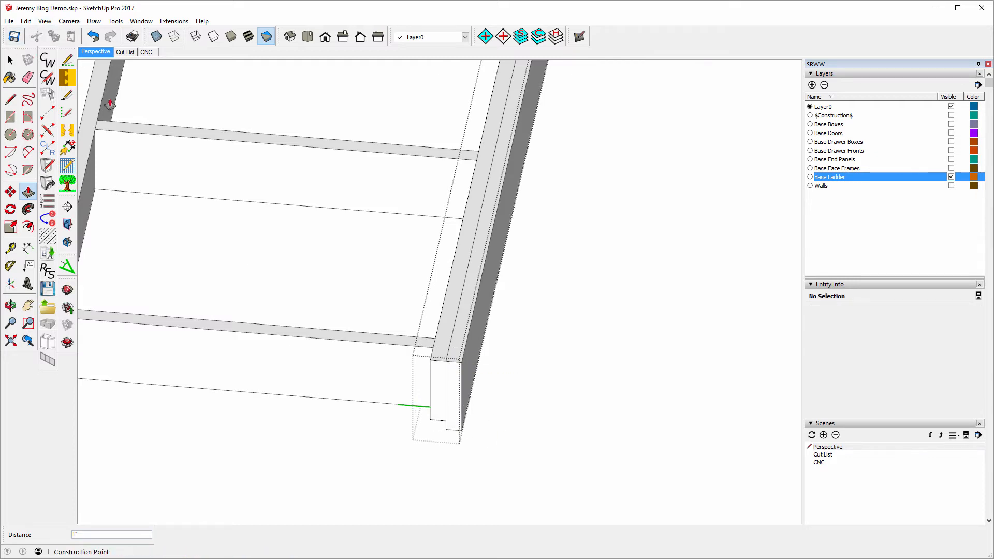
key("space")
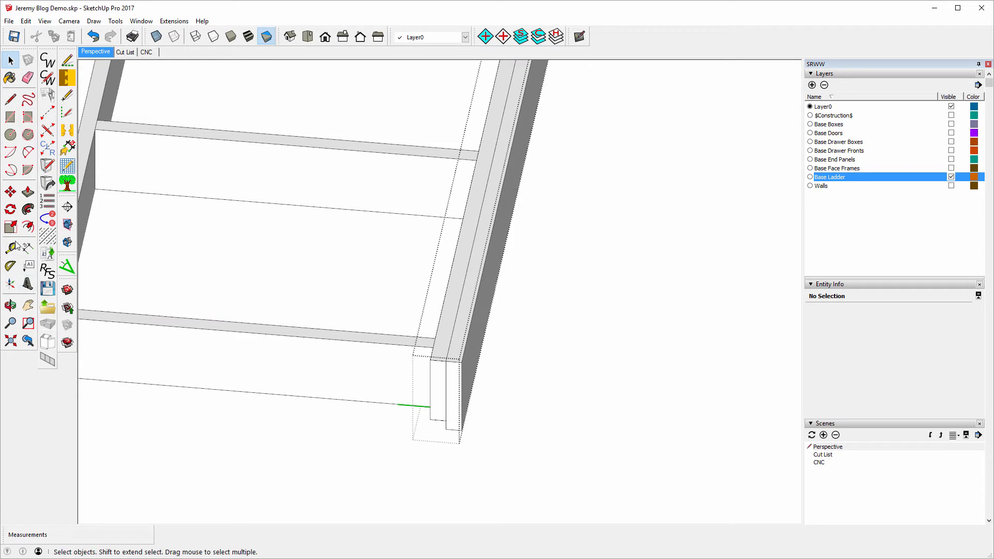
left_click(11, 305)
left_click_drag(248, 284, 140, 158)
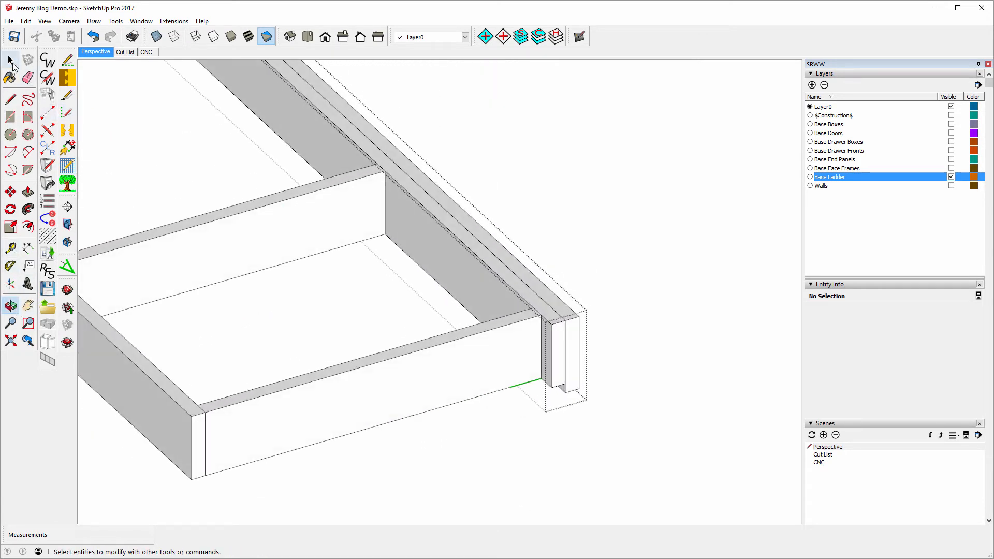
Unlock the base ladder's Back Tie and Push/Pull its left end face 1" outward, flush with the Front Tie's left end.
left_click(11, 61)
left_click(125, 370)
right_click(125, 370)
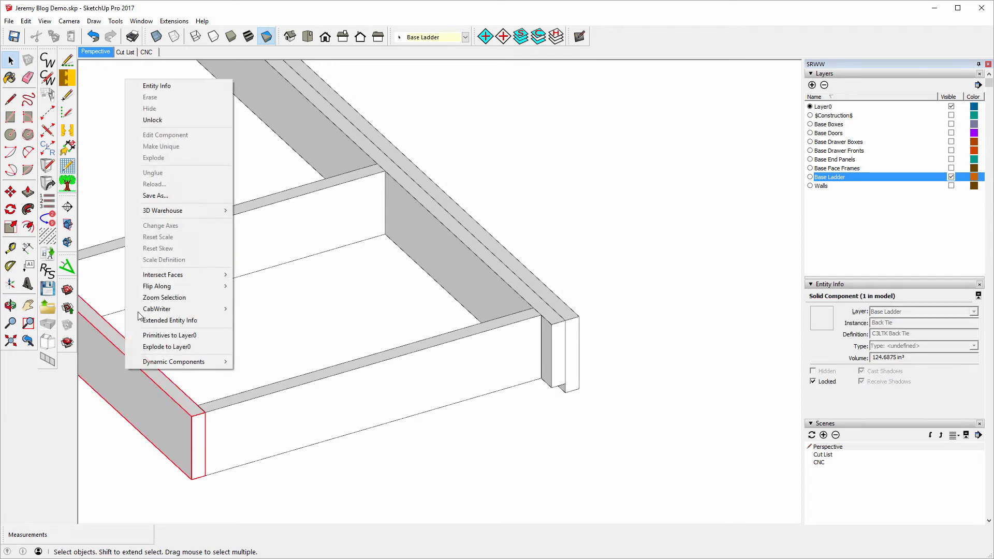
left_click(163, 119)
right_click(88, 342)
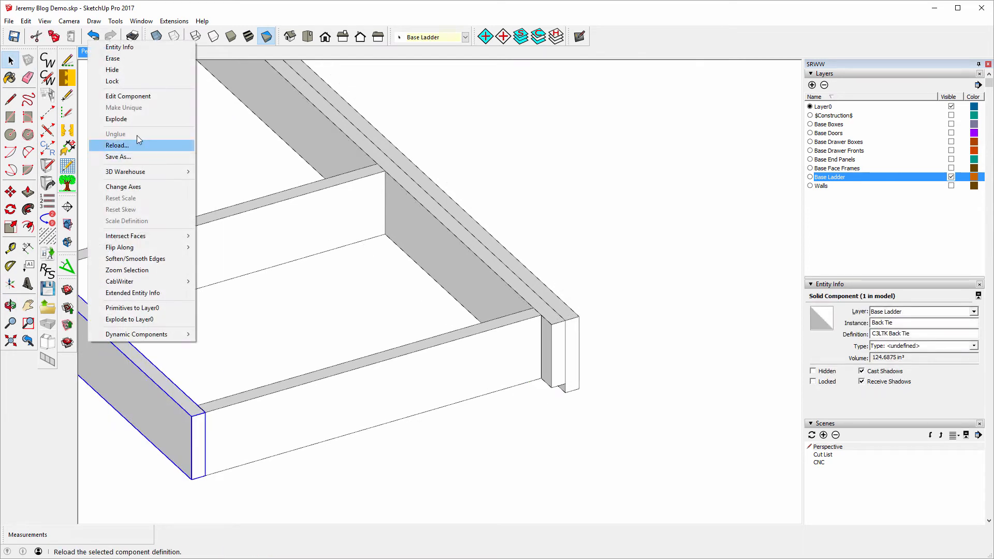
left_click(149, 98)
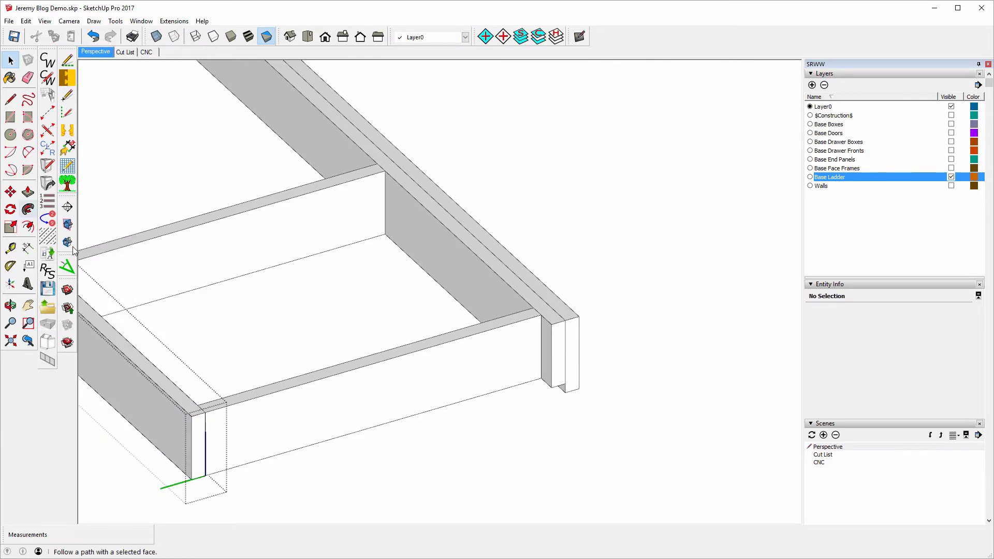
key("p")
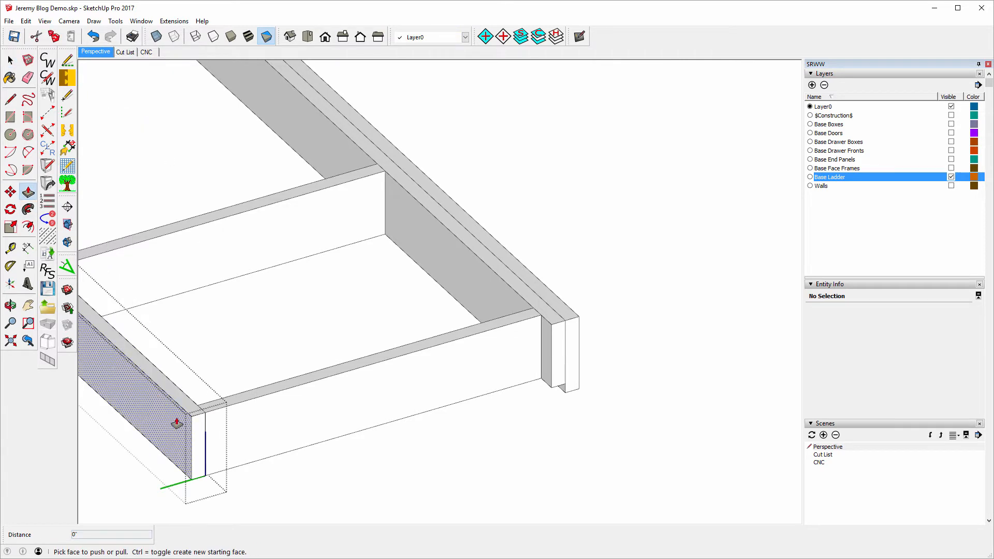
left_click(198, 438)
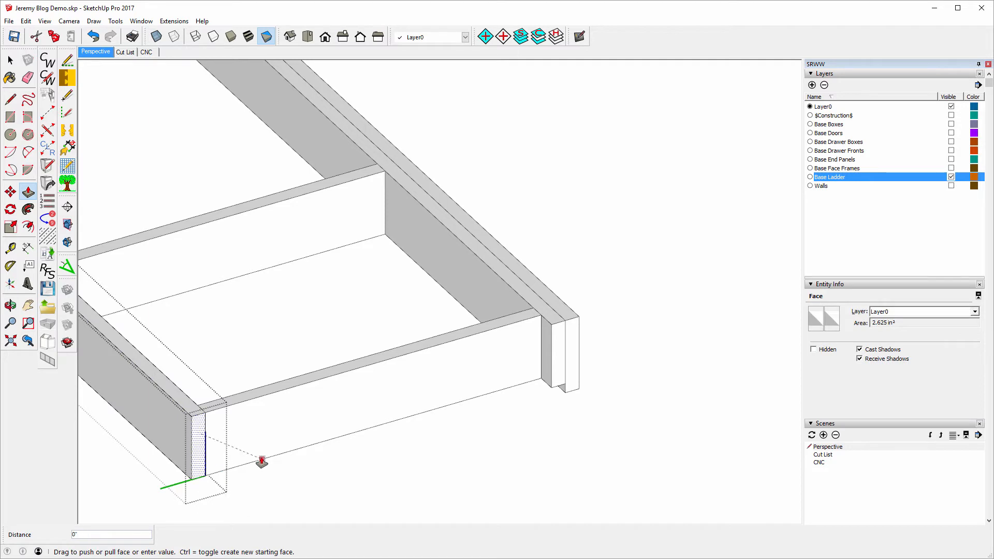
left_click(554, 389)
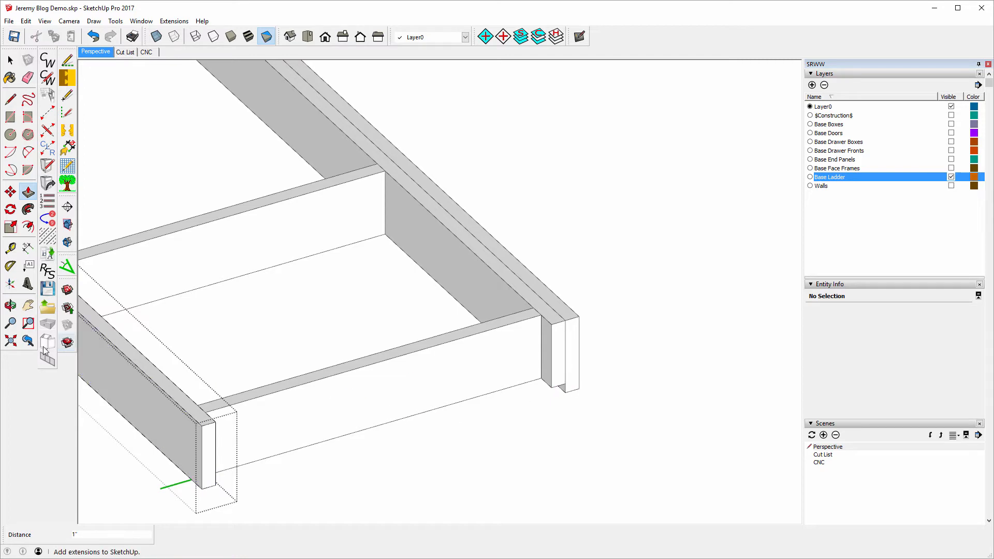
Push/Pull the Back Tie's right end face 1" outward, flush with the Front Tie's right end, and finish editing the component.
left_click(11, 307)
left_click_drag(133, 313, 603, 193)
left_click_drag(639, 334, 323, 280)
key("p")
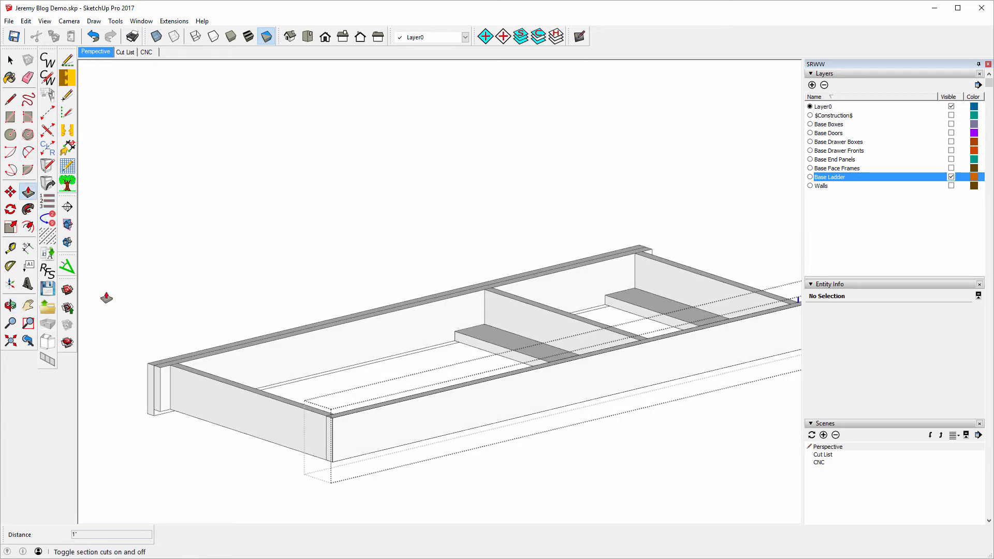
left_click_drag(332, 429, 160, 371)
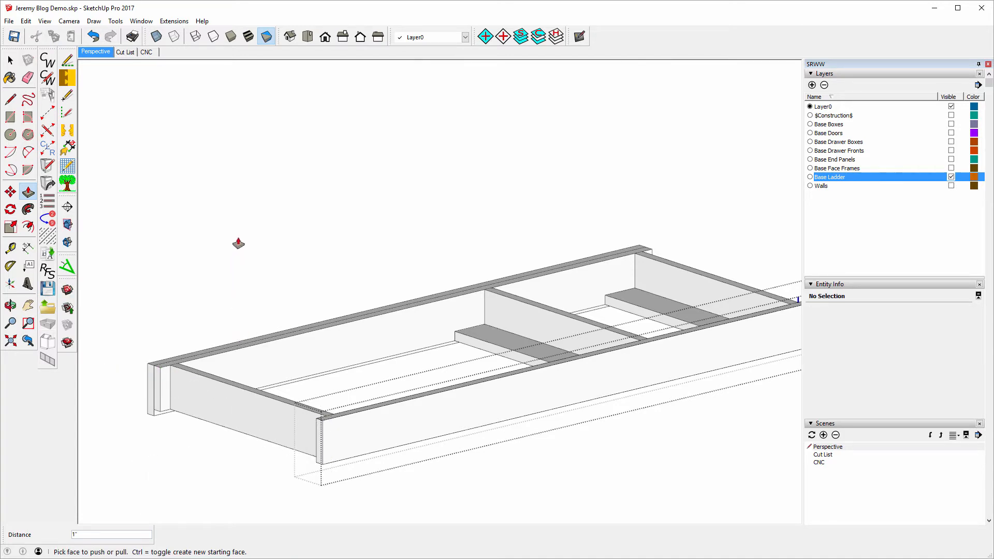
key("space")
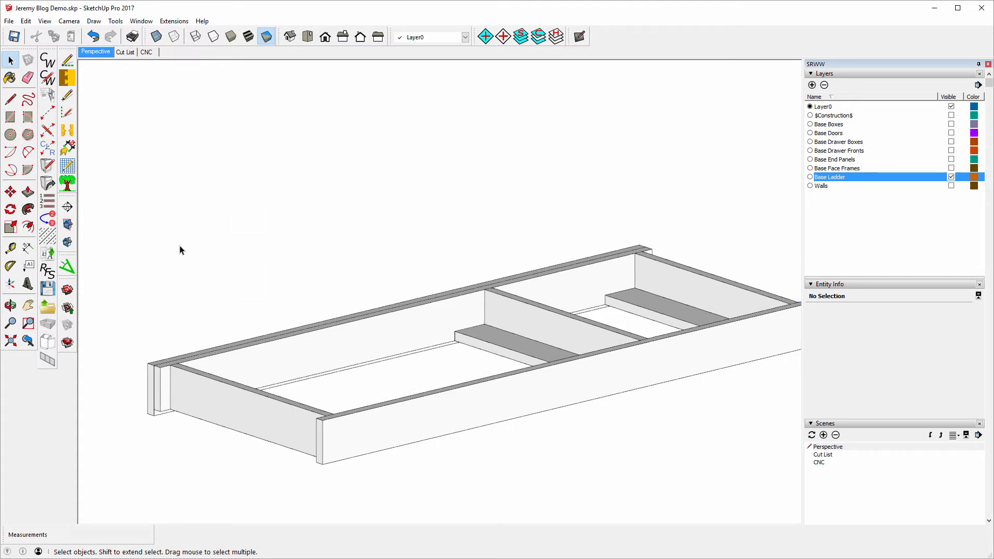
Move the right end rib together with the Right End Stretcher 1" outward, flush with the right ends of the ties.
left_click(10, 305)
left_click_drag(378, 202, 293, 355)
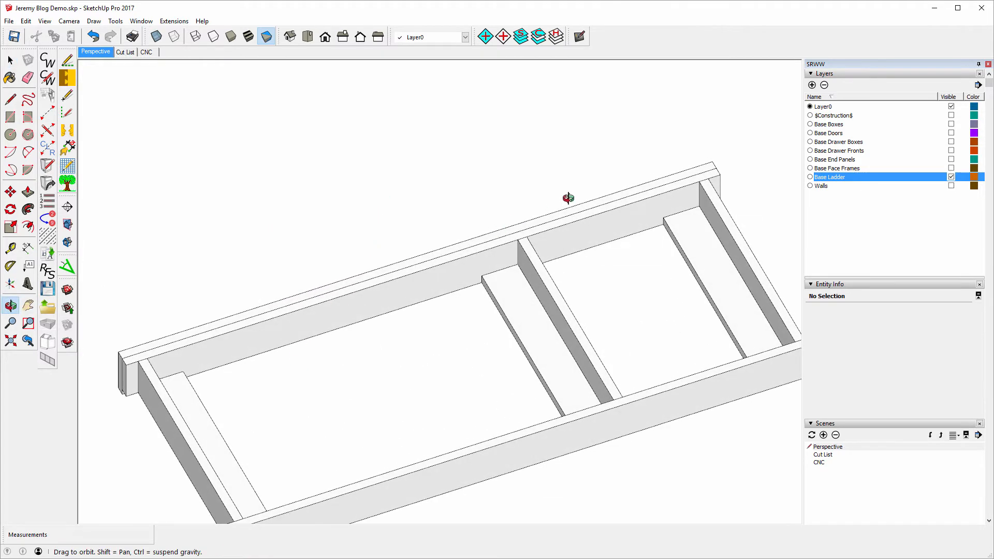
left_click_drag(590, 187, 544, 248)
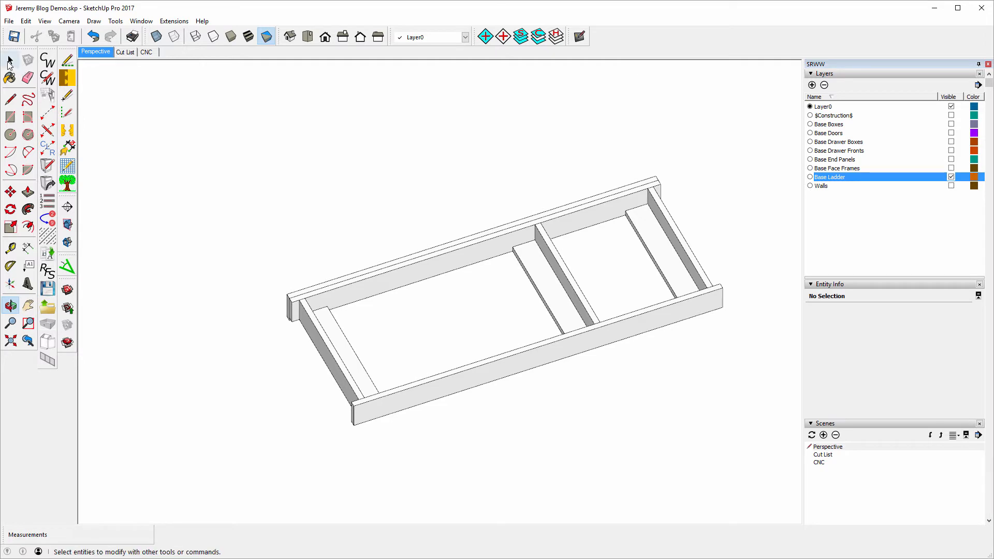
left_click(10, 60)
left_click(343, 355)
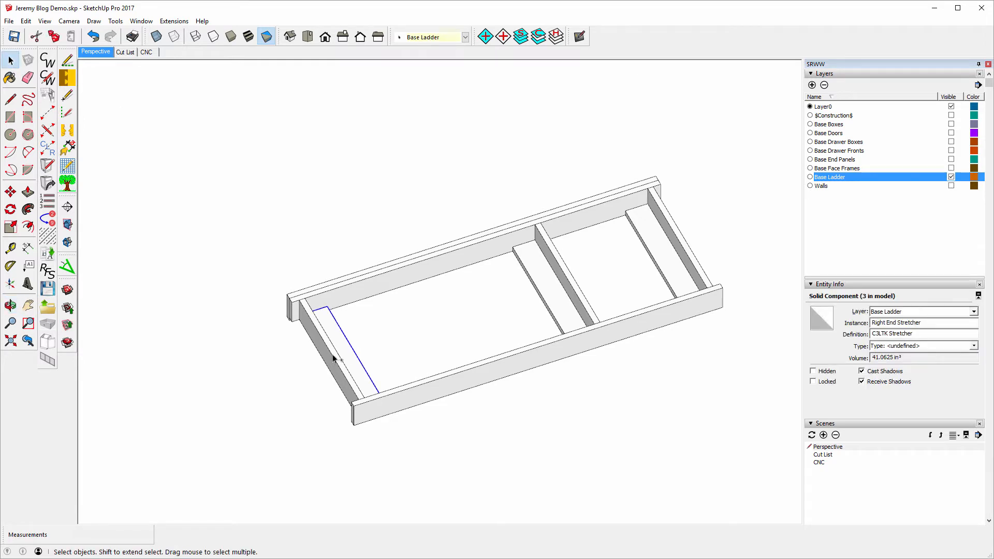
left_click(332, 358, "shift")
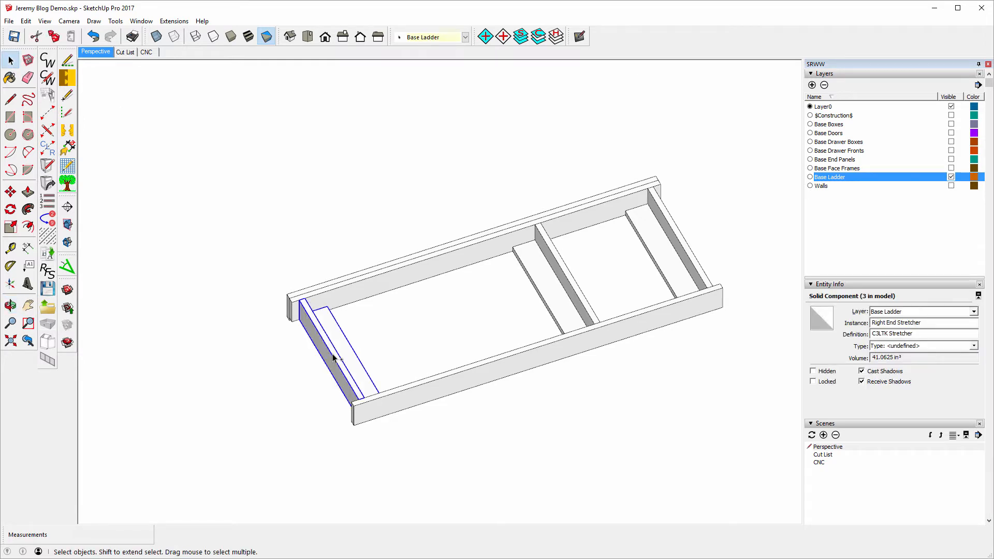
left_click(11, 192)
scroll(292, 318, "up", 4)
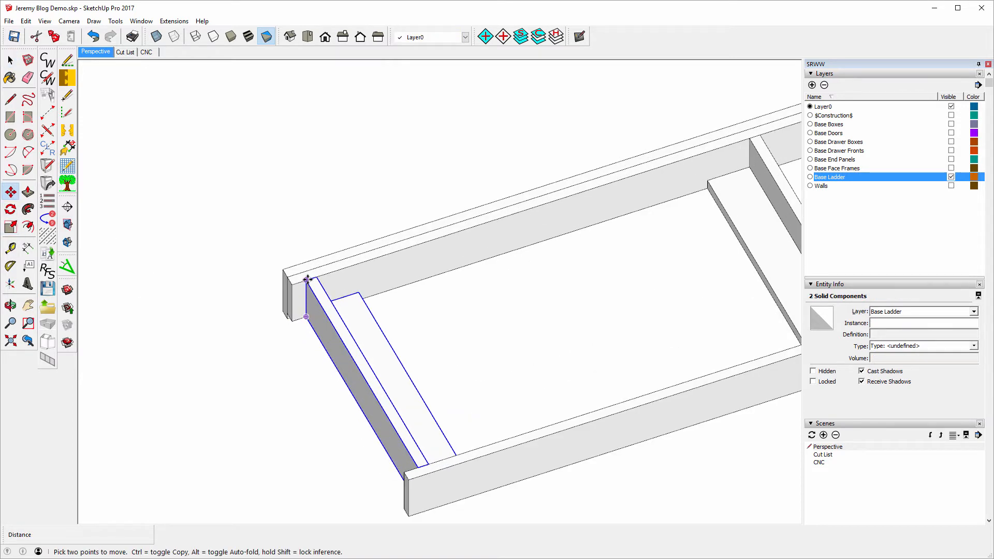
left_click(306, 280)
left_click(293, 284)
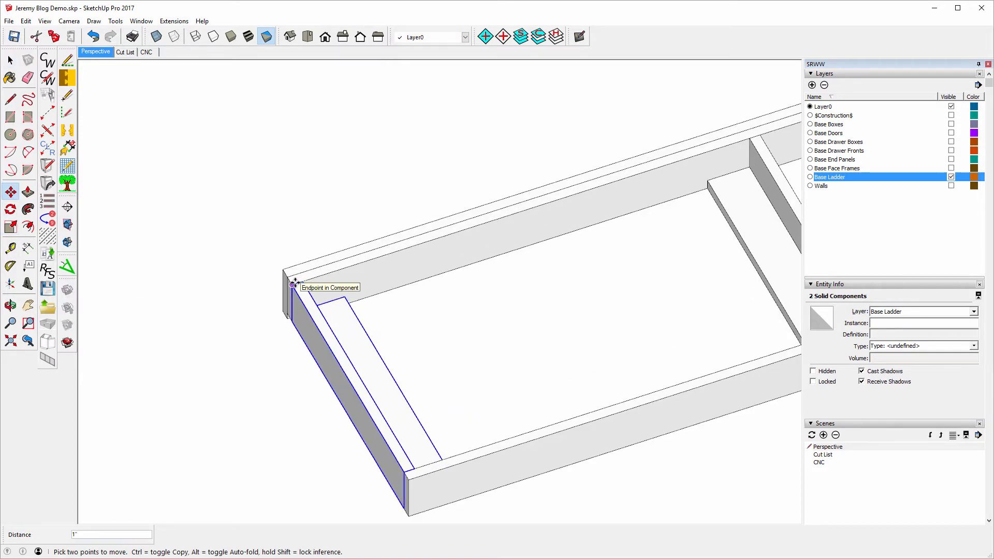
Move the left end rib together with the Left End Stretcher 1" outward, flush with the left ends of the ties.
scroll(238, 344, "down", 5)
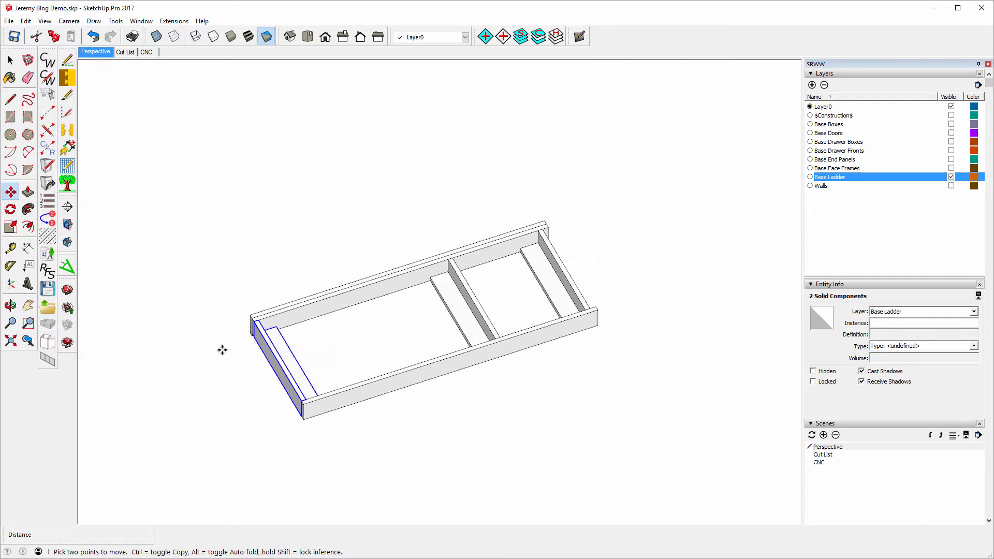
key("space")
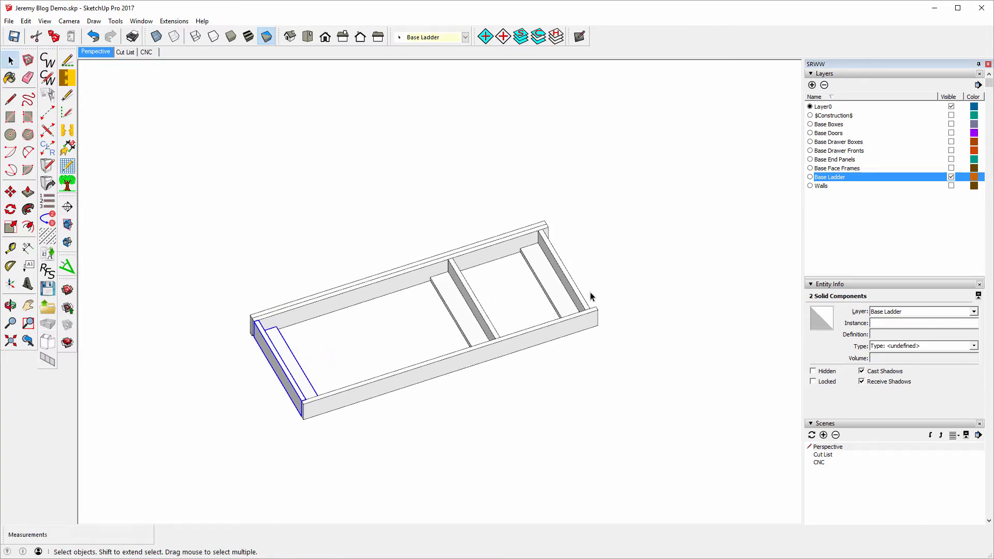
left_click(560, 298)
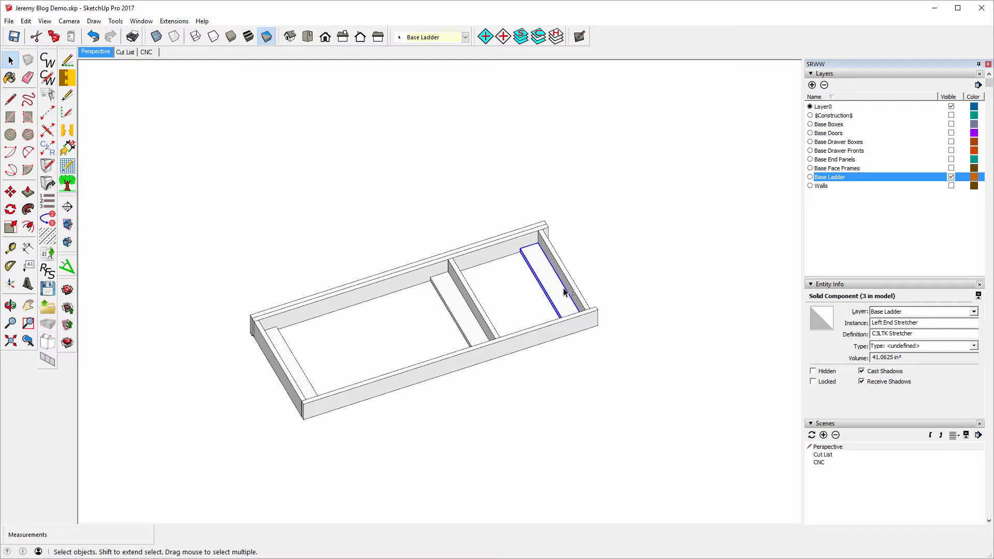
left_click(574, 286, "ctrl")
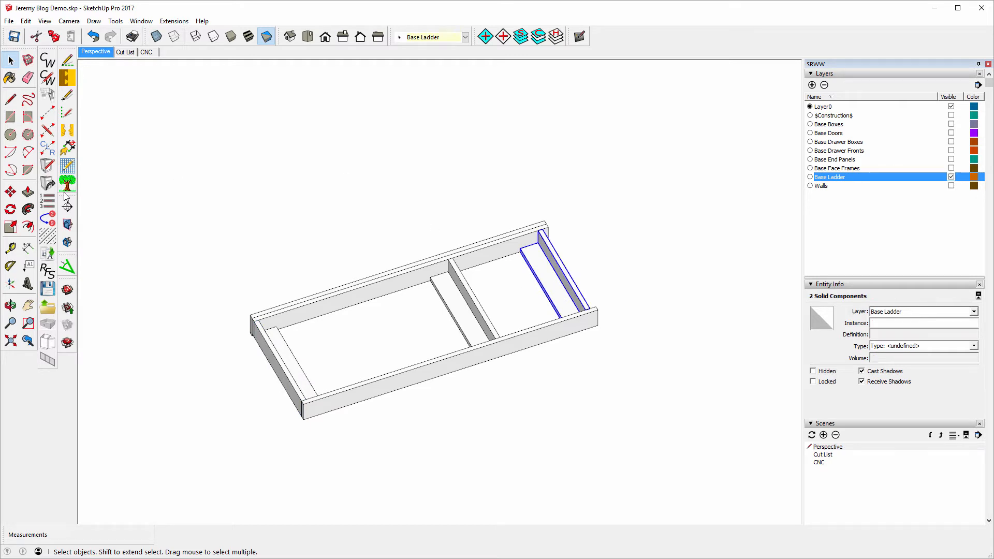
left_click(10, 193)
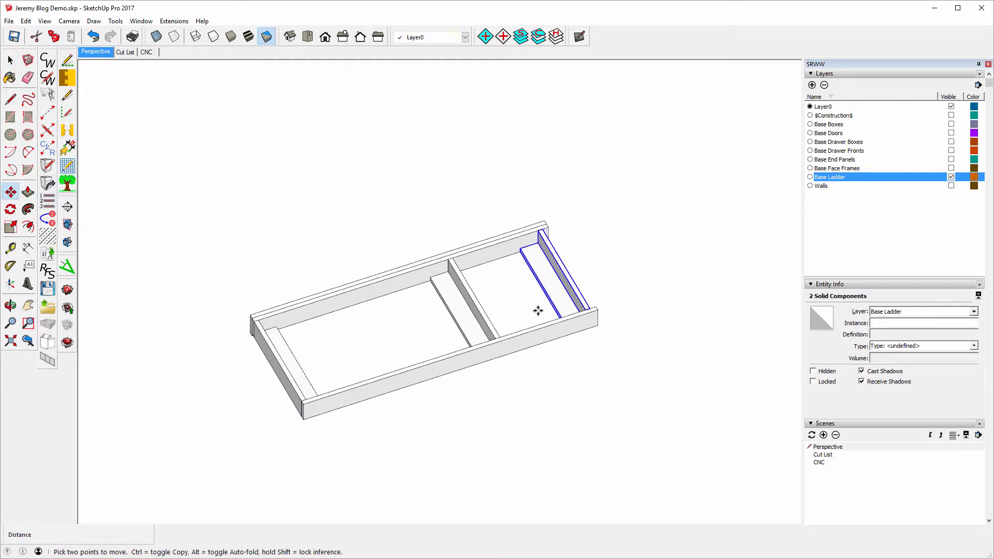
left_click(589, 307)
left_click(595, 307)
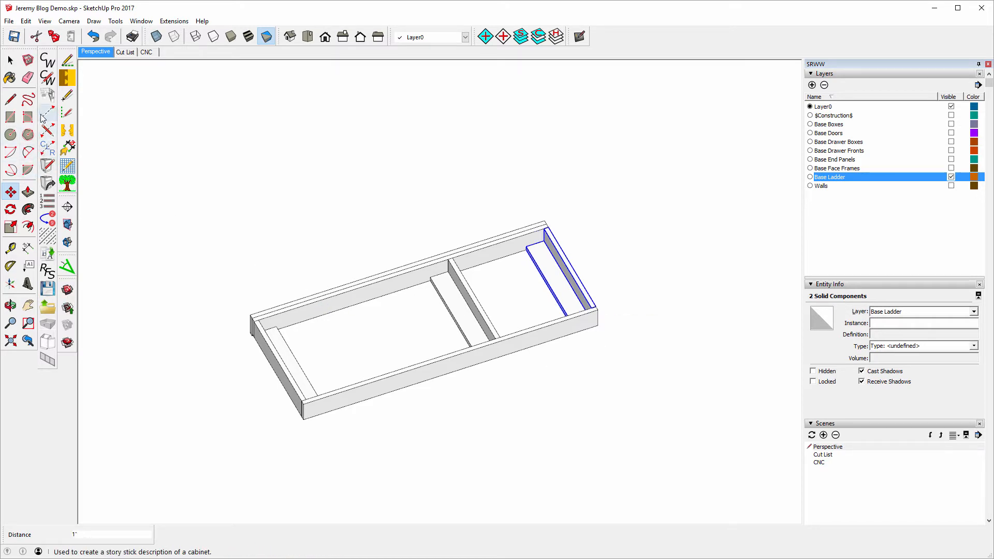
Measure from the right end rib's outer edge to the Connector Rib's far edge with the Tape Measure, placing a guide there.
left_click(12, 250)
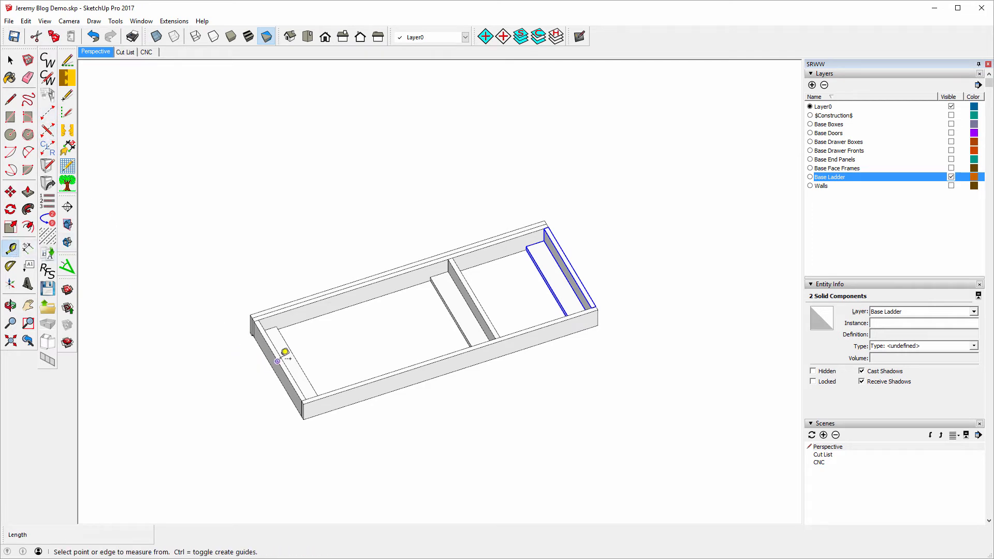
left_click(277, 360)
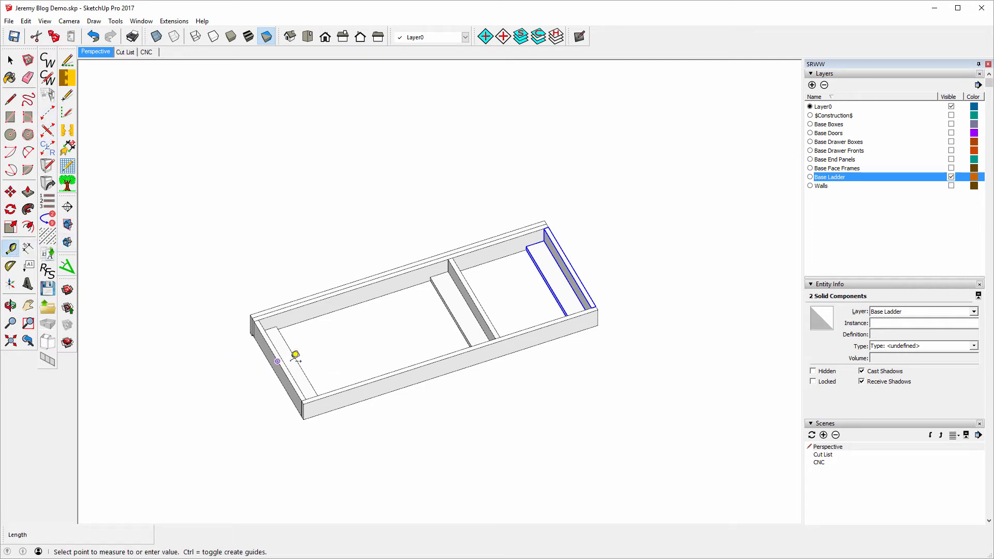
left_click(487, 299)
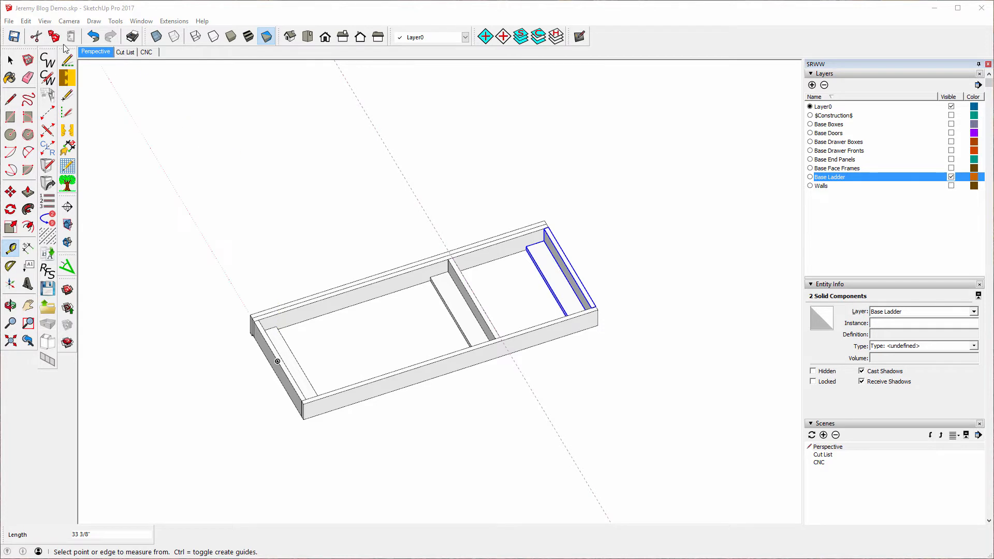
Copy the Connector Rib and its adjoining stretcher 16 11/16" toward the ladder's right end, and clear the selection.
left_click(10, 60)
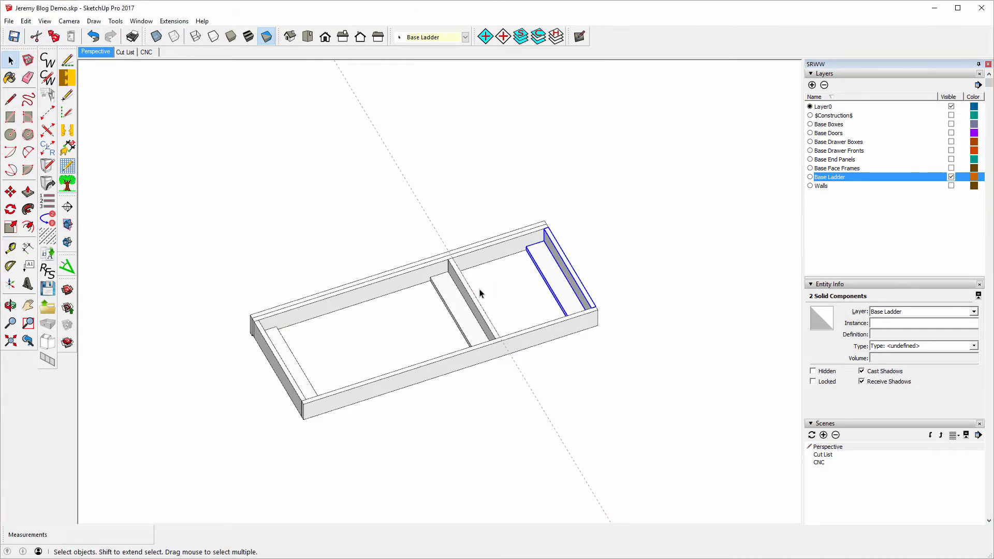
left_click(476, 302)
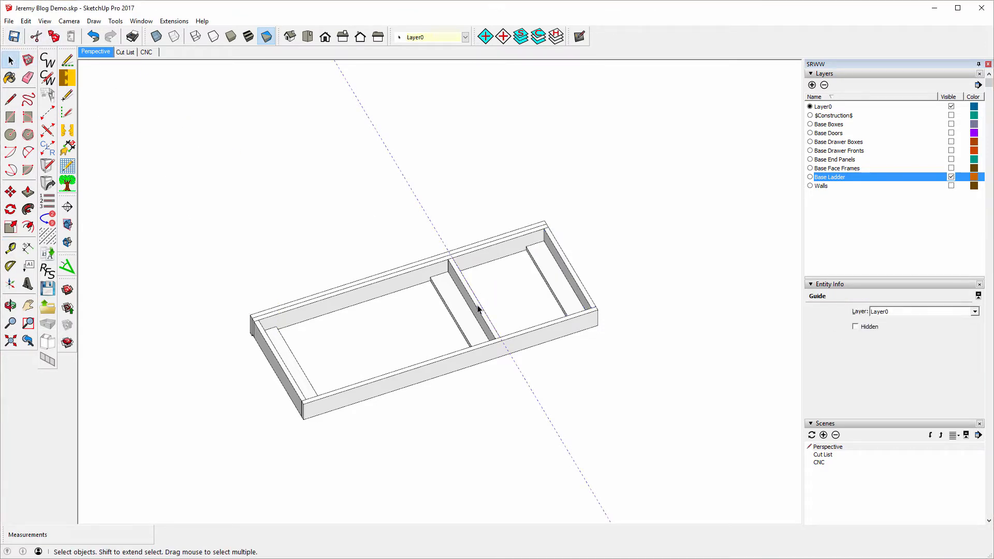
left_click(476, 305)
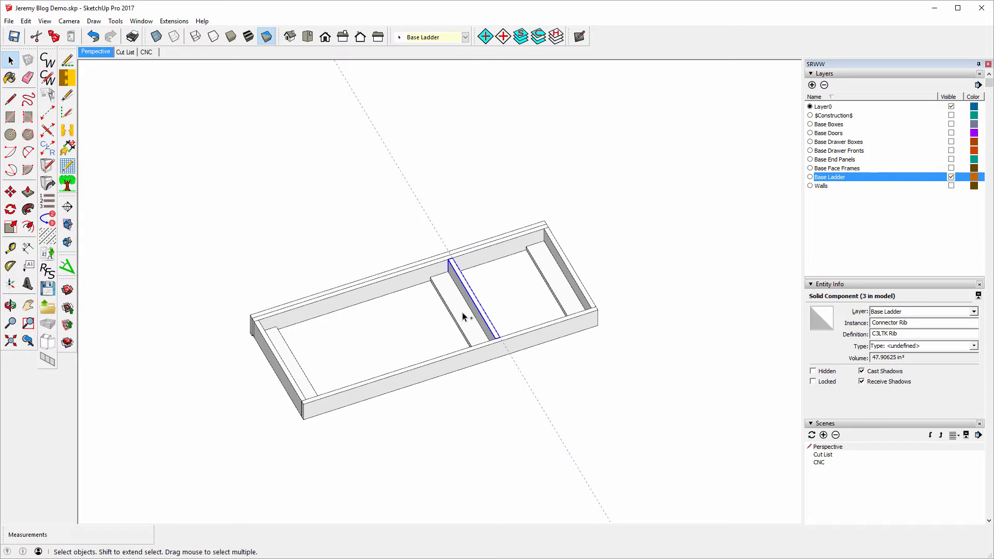
left_click(464, 317, "shift")
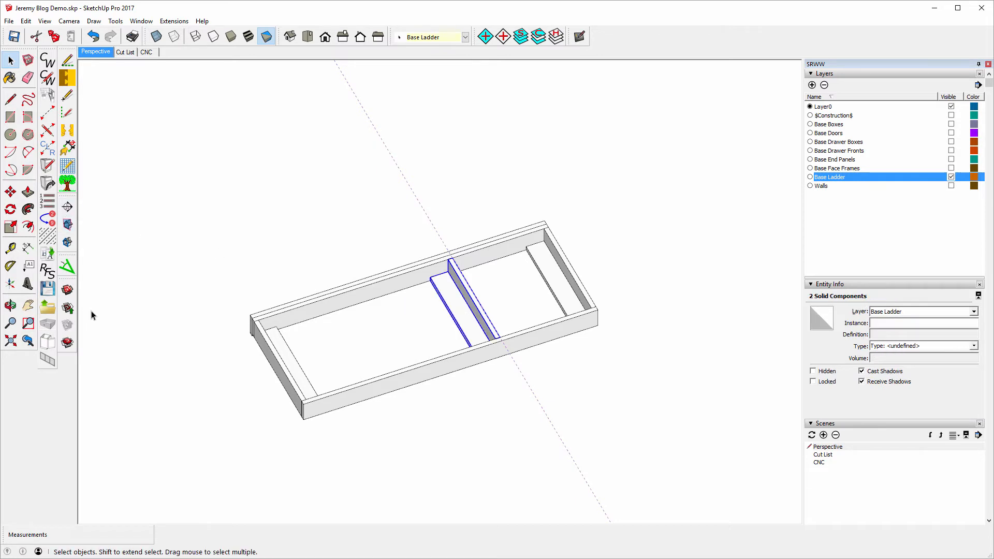
left_click(11, 193)
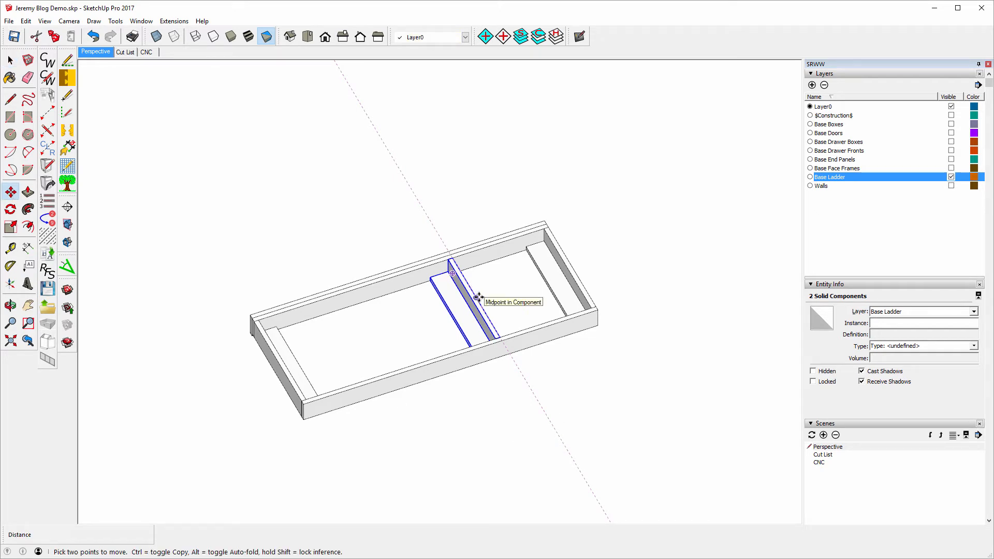
left_click(477, 297)
key("ctrl")
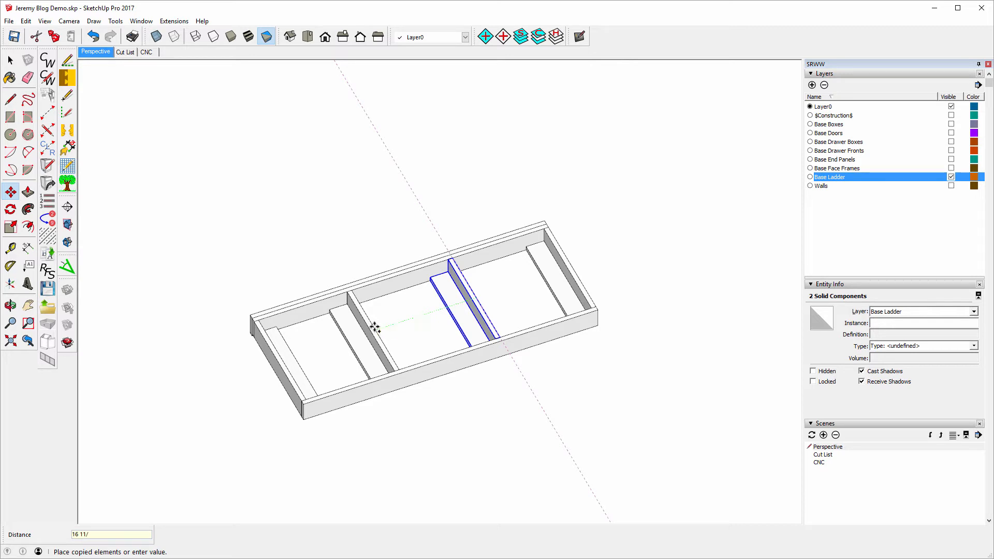
key("Return")
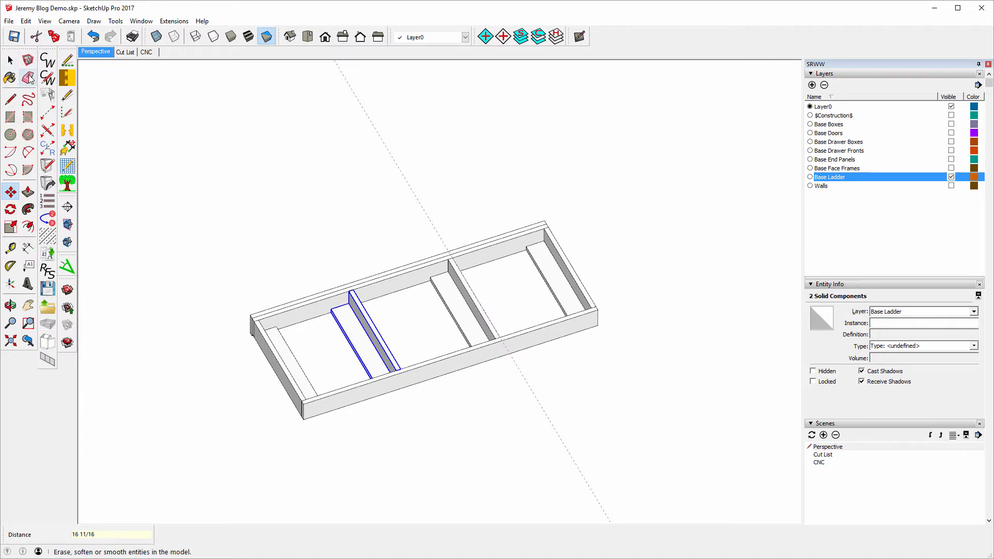
left_click(10, 61)
left_click(242, 215)
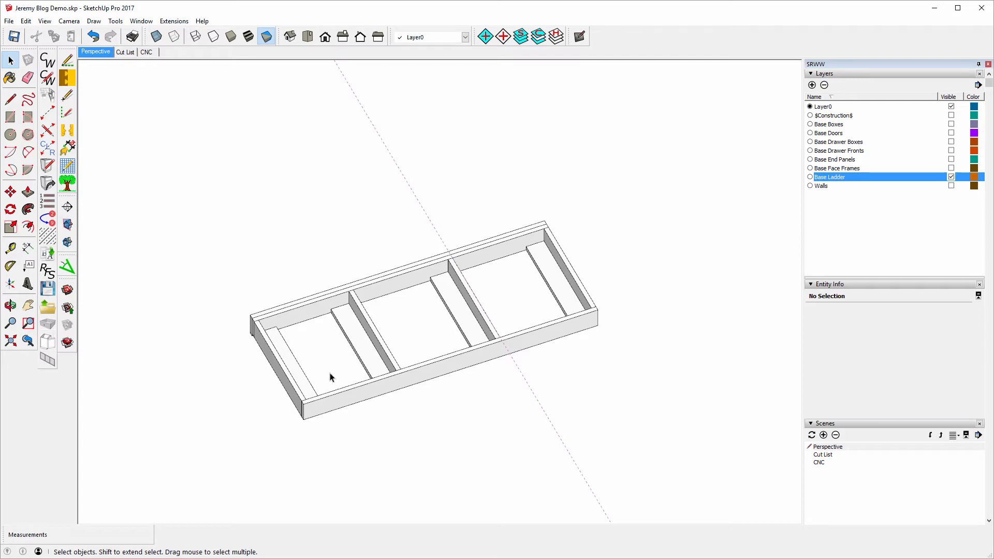
Make all layers visible to show the complete base cabinet with the modified ladder.
left_click(11, 305)
left_click_drag(185, 273, 769, 186)
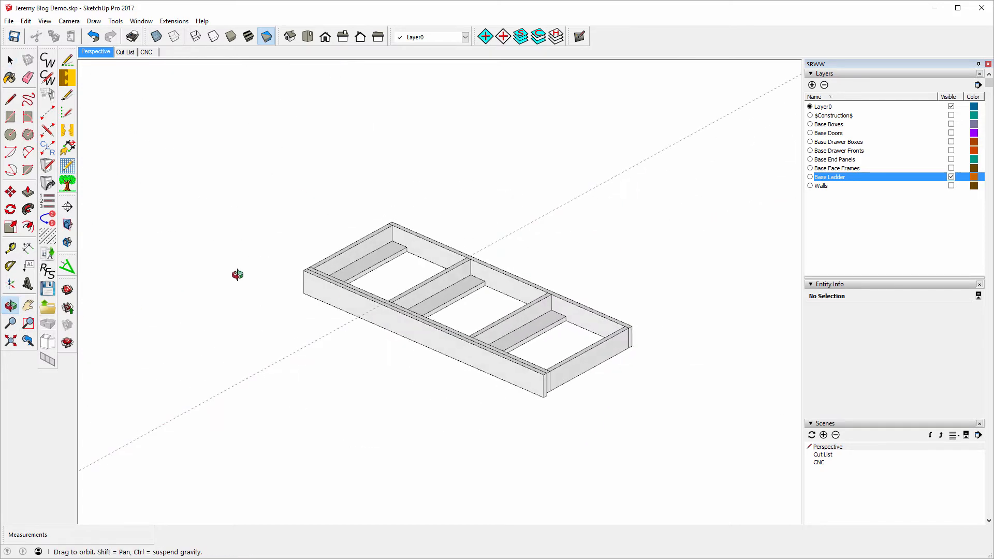
left_click_drag(212, 269, 639, 250)
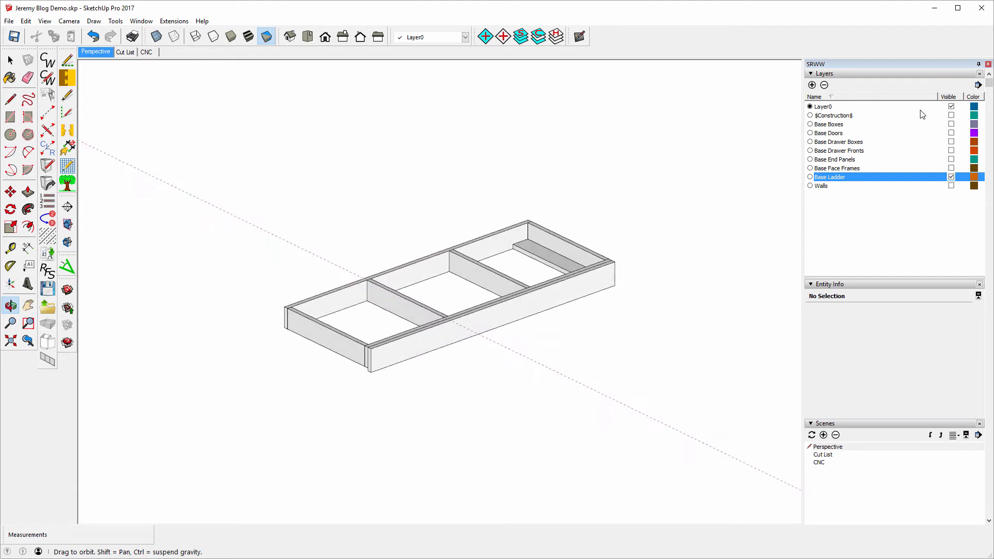
left_click(521, 36)
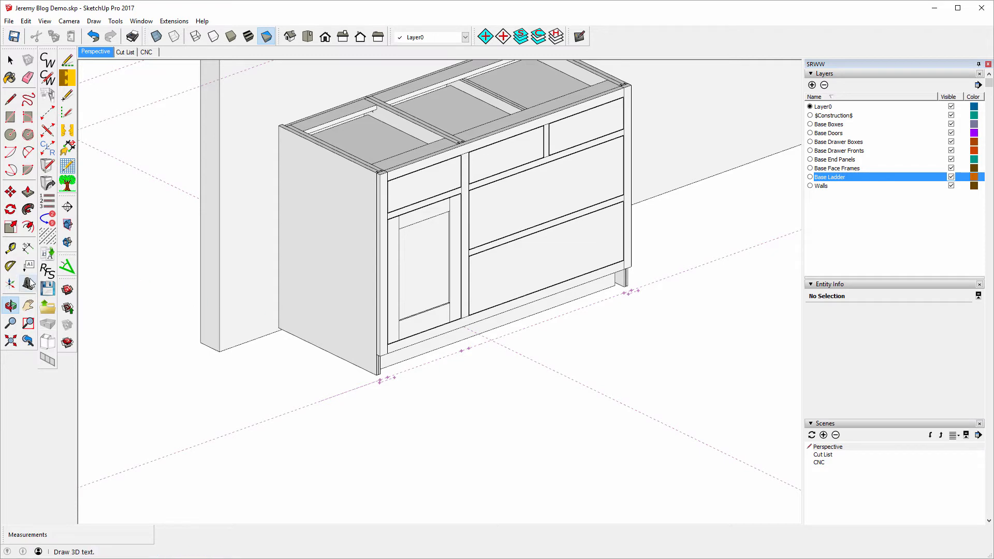
Place guides along the left end panel's back vertical edge and along the wall's floor edge with the Tape Measure.
left_click(11, 249)
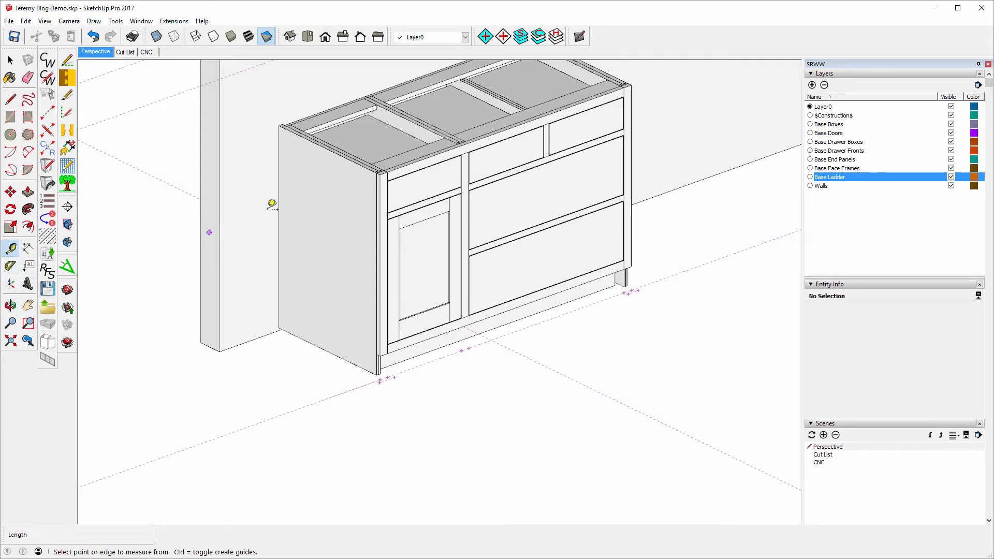
left_click(281, 175)
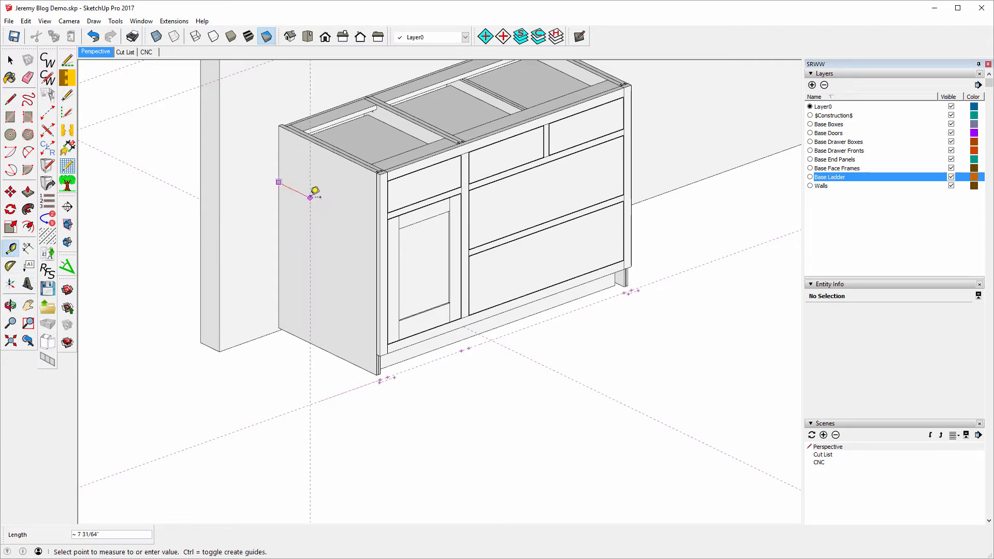
left_click(282, 172)
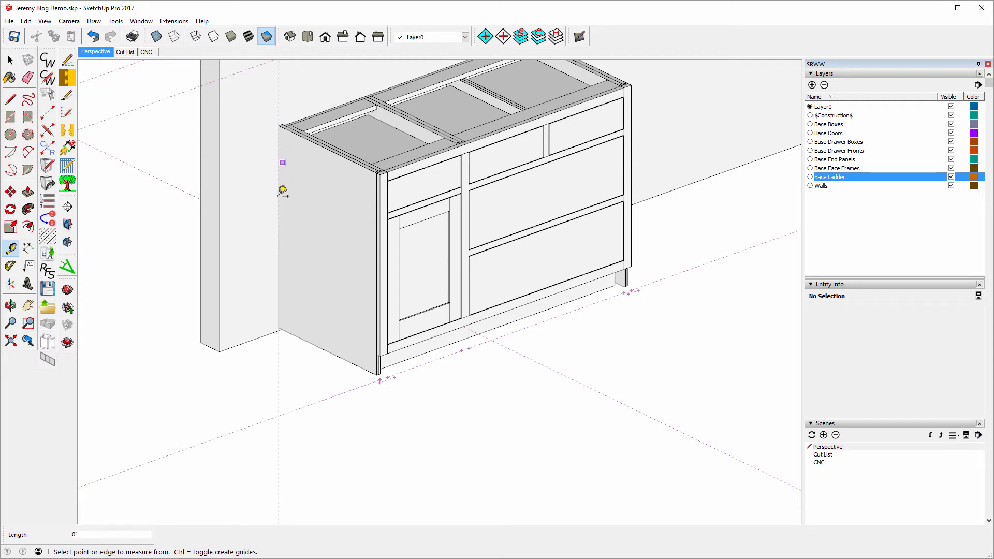
left_click(253, 340)
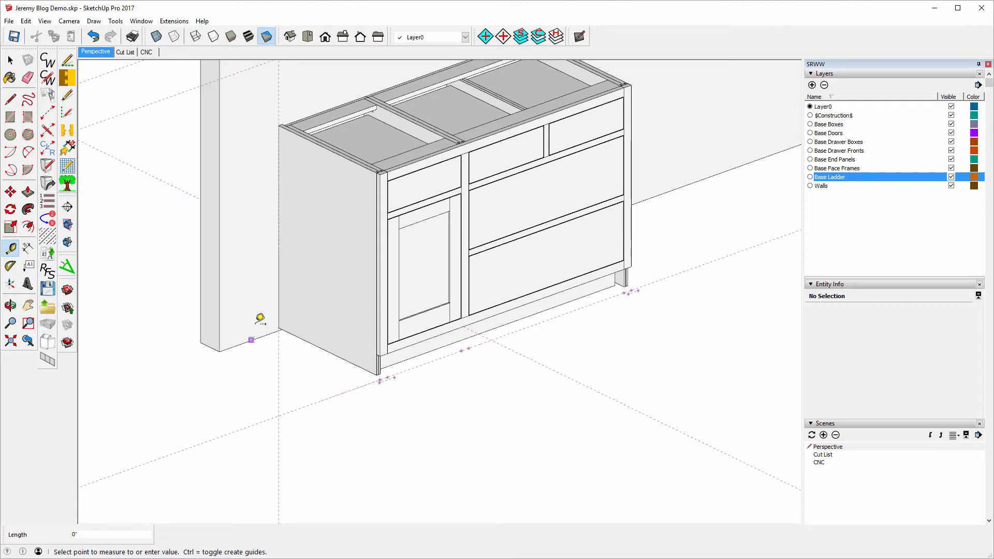
left_click(226, 343)
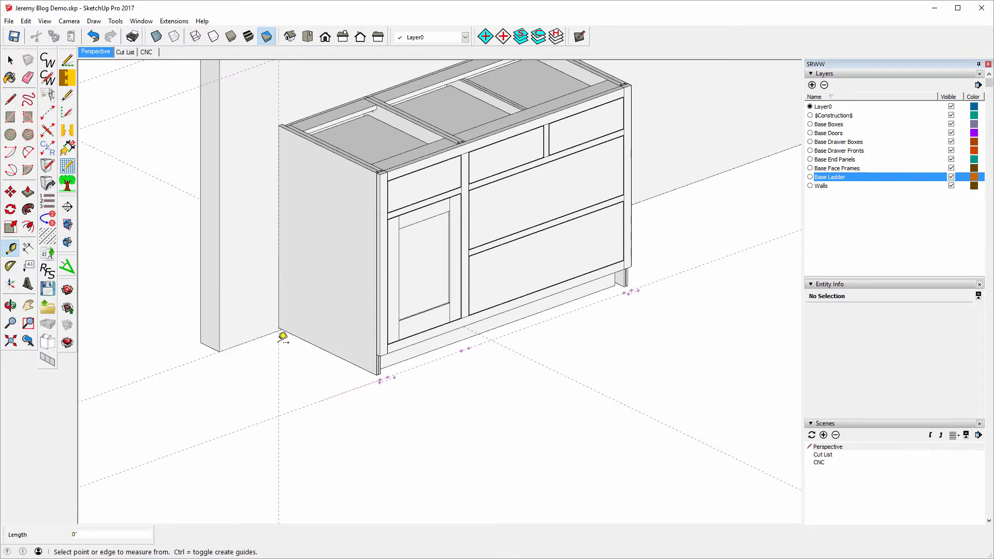
Place a guide 3/4" above the face frame's bottom edge and another running from it back along the left end panel.
scroll(283, 331, "up", 6)
scroll(281, 329, "up", 2)
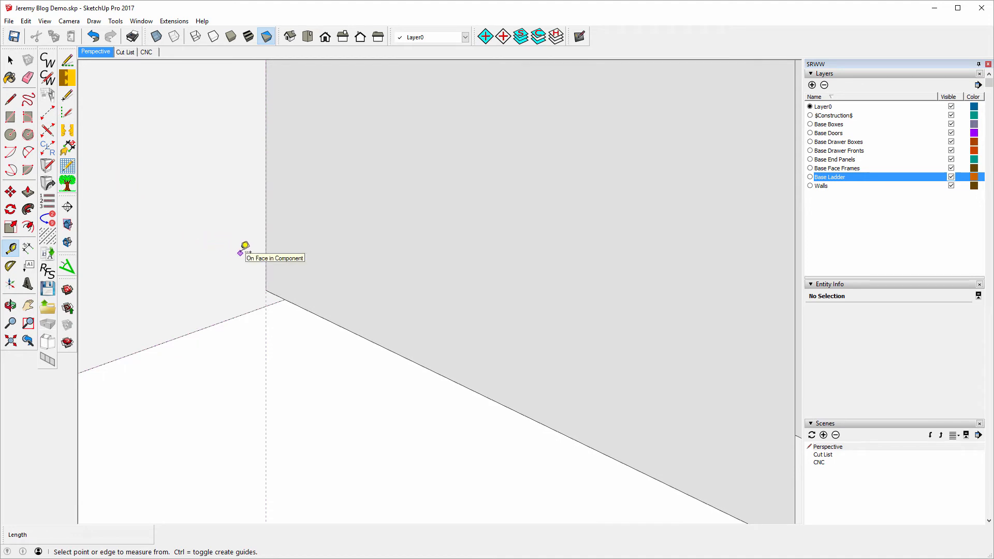
scroll(217, 257, "down", 3)
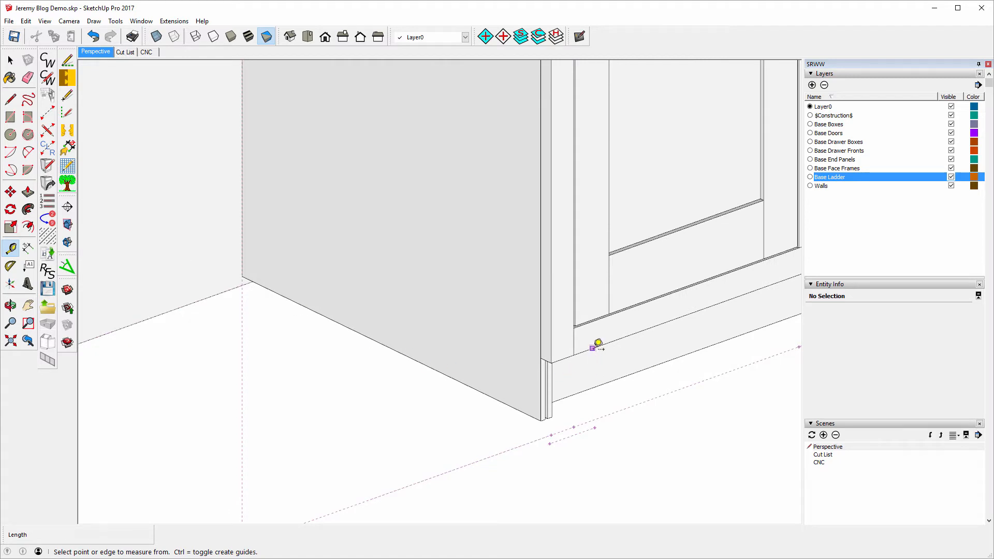
scroll(597, 343, "up", 4)
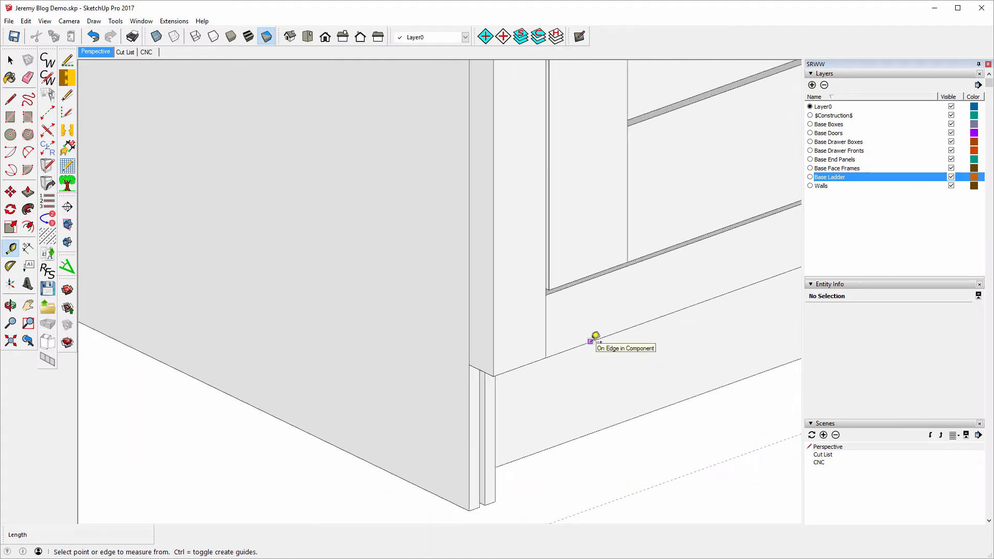
left_click(591, 341)
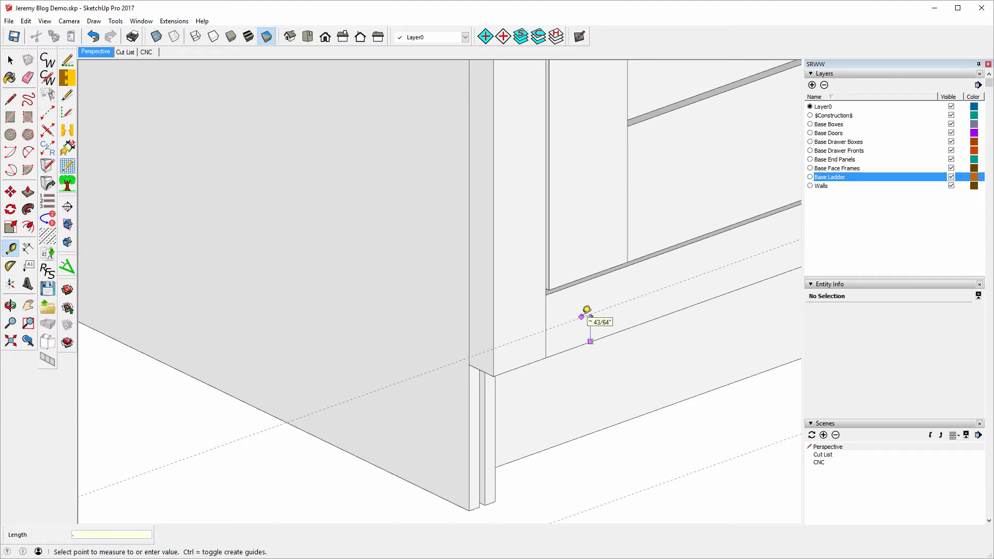
type(".75")
key("Return")
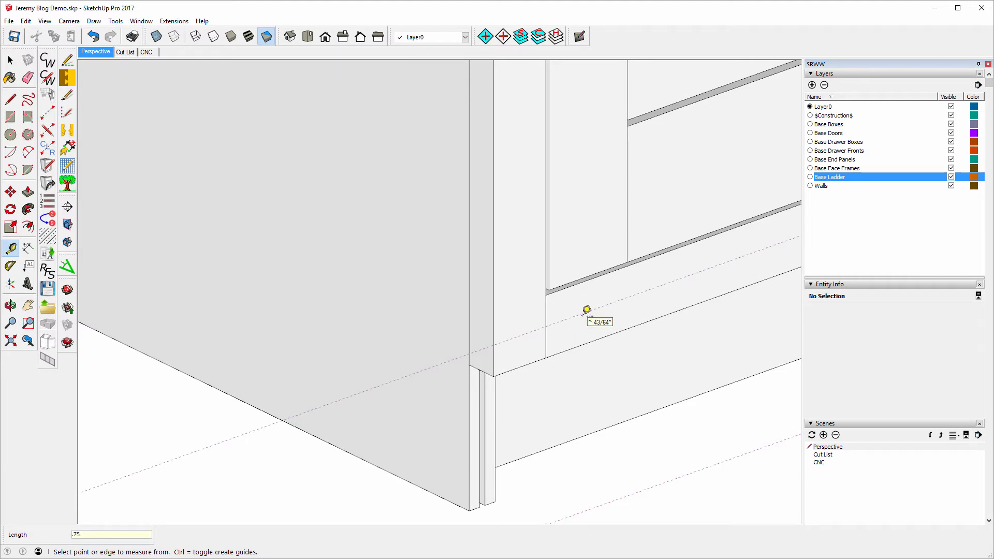
left_click(488, 365)
left_click(493, 344)
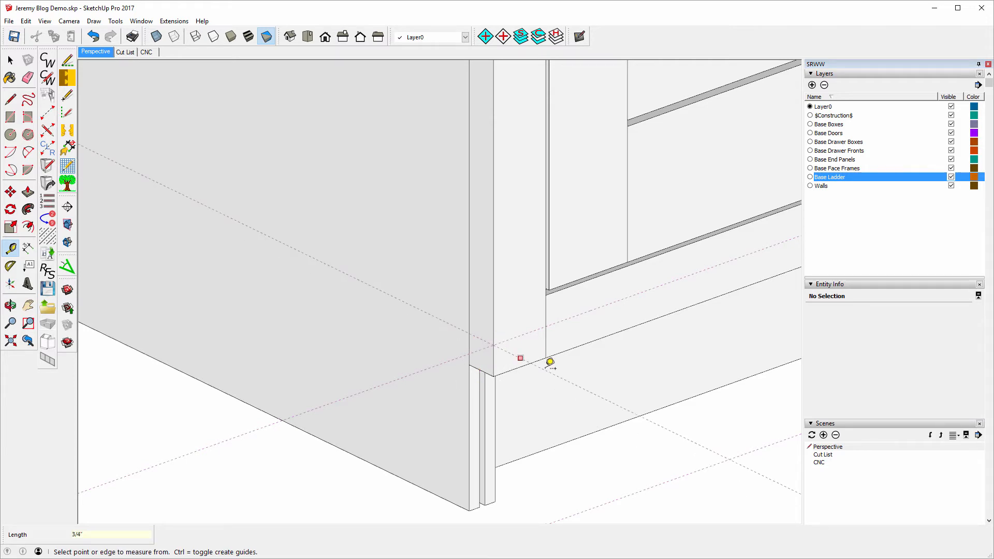
scroll(625, 384, "down", 3)
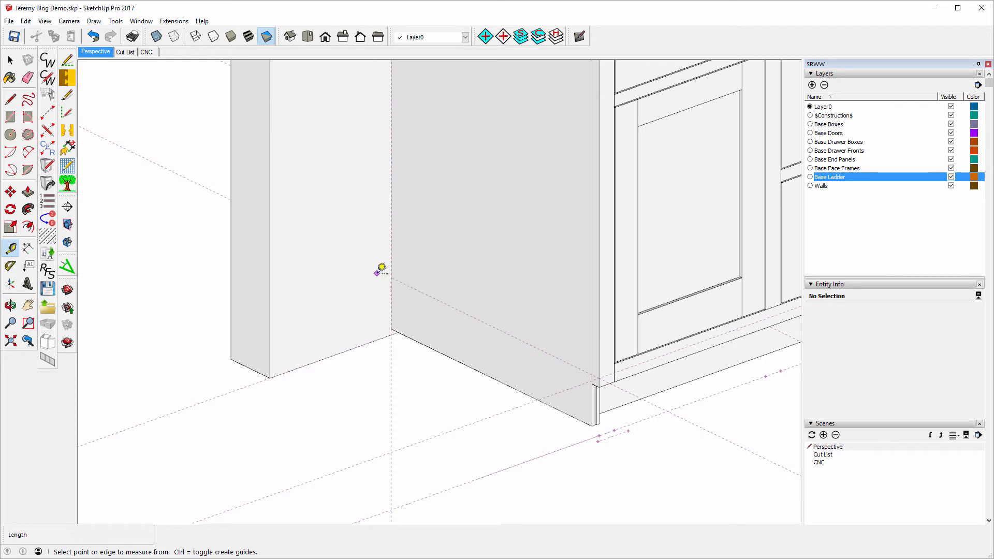
Draw a 4 3/4" by 3/4" upright rectangle on the wall at the left end panel's back lower corner.
left_click(10, 118)
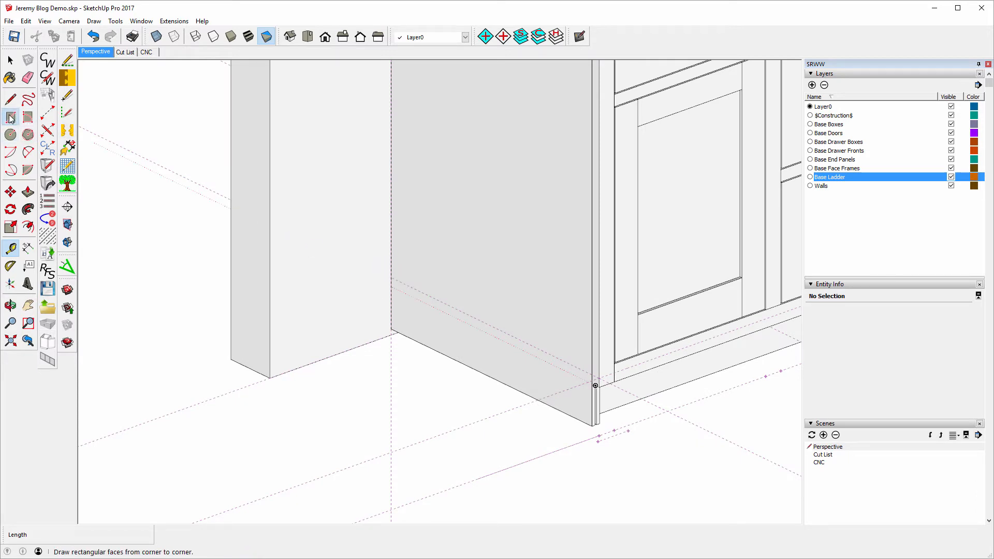
left_click(391, 277)
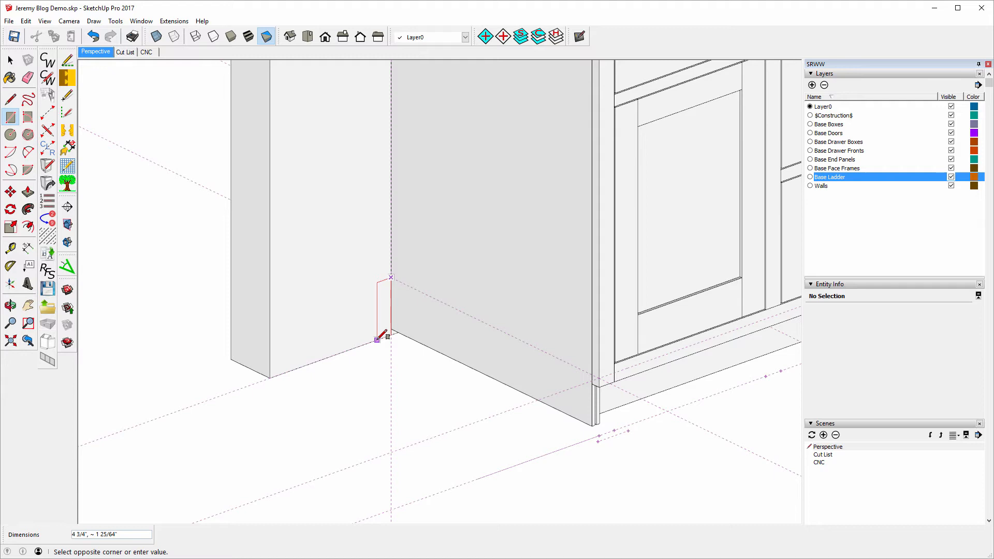
type(",.75")
key("Return")
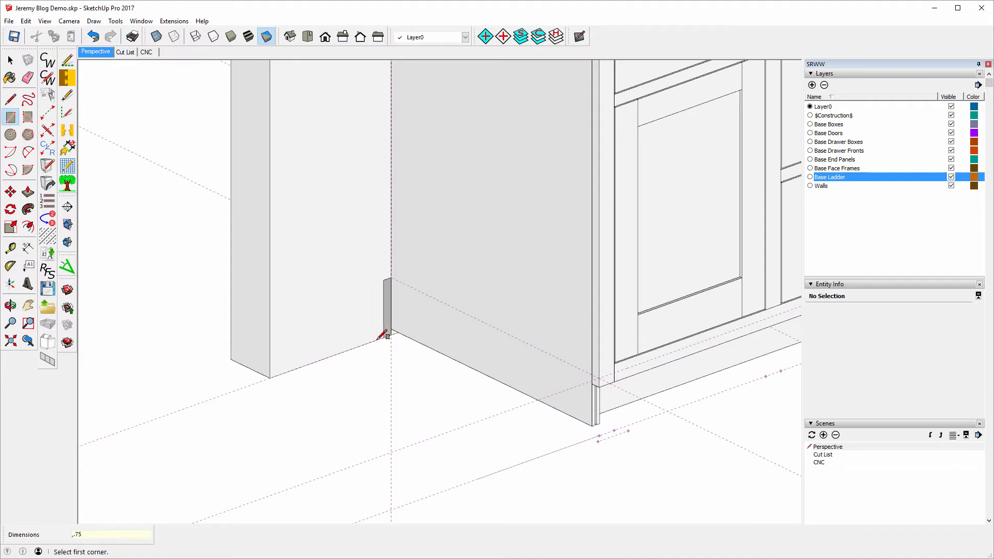
Place a Tape Measure guide along the small rectangle's top edge, from its corner at the end panel to the edge's midpoint.
scroll(390, 274, "up", 2)
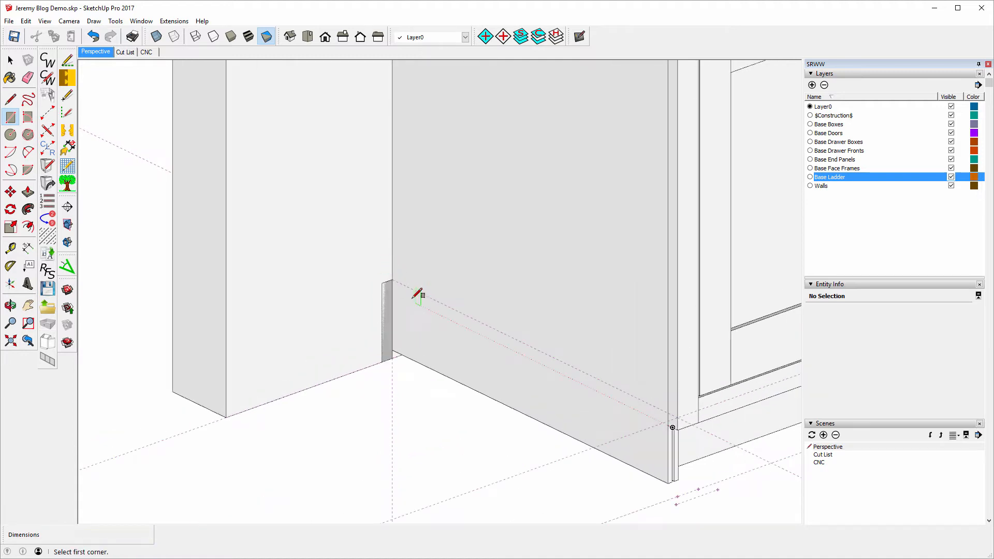
scroll(398, 246, "up", 1)
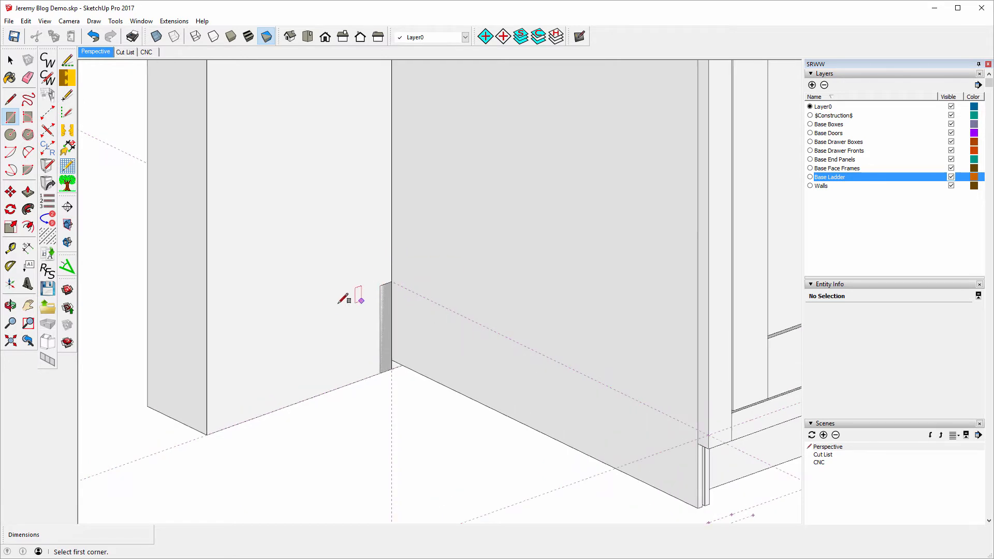
scroll(389, 290, "up", 3)
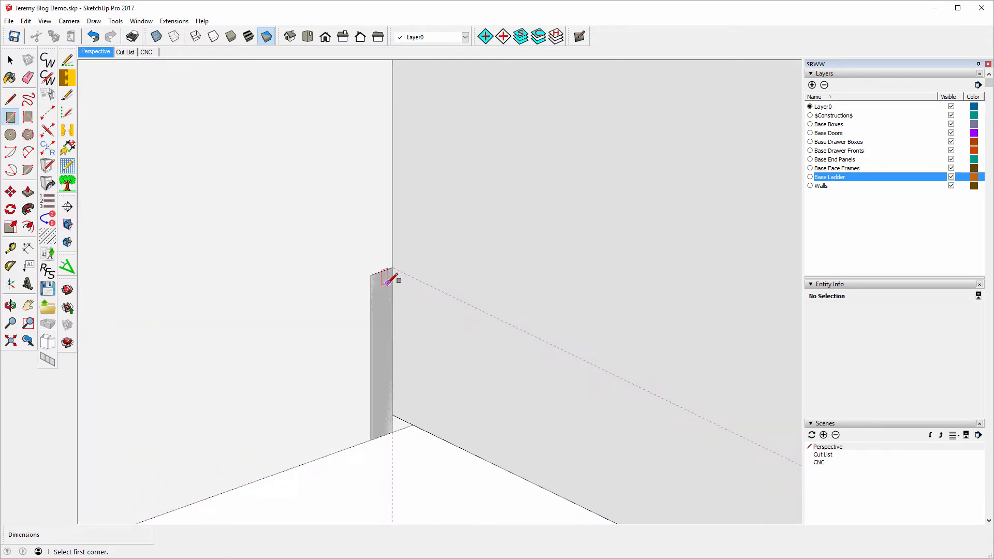
scroll(389, 280, "up", 3)
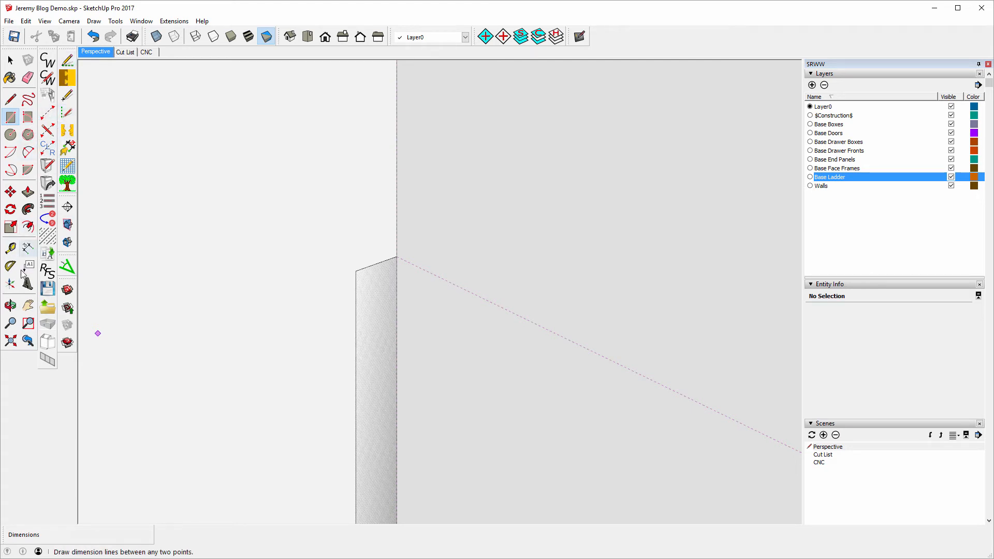
left_click(10, 254)
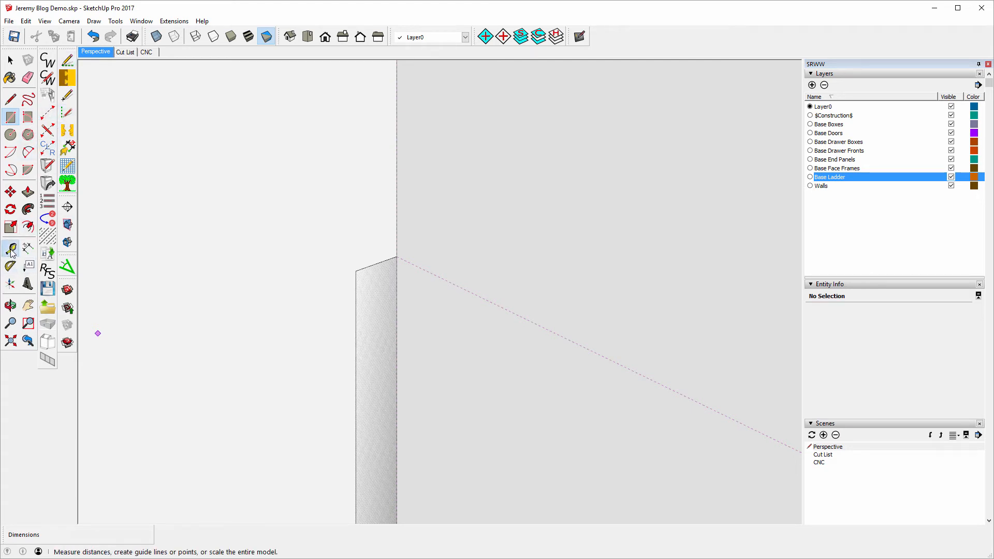
left_click(397, 256)
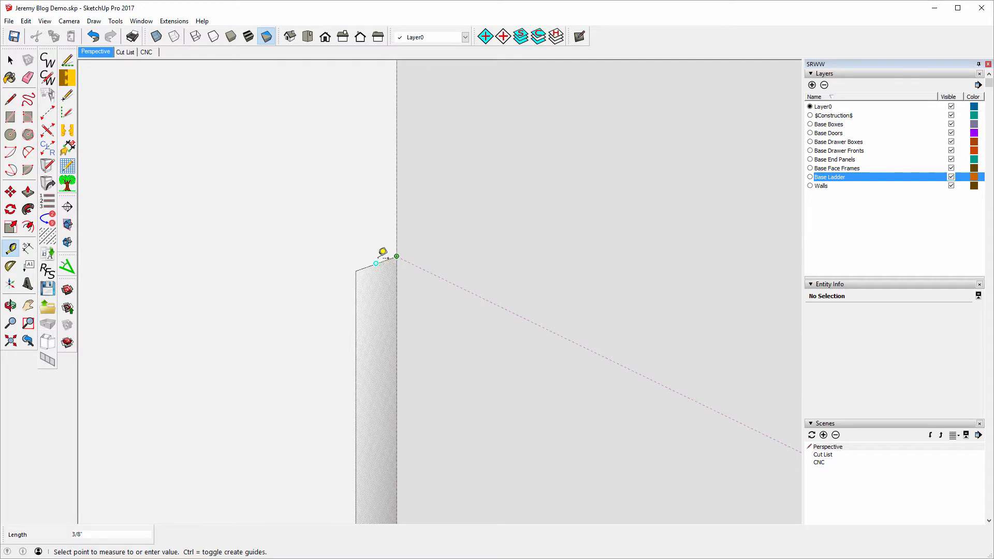
left_click(383, 254)
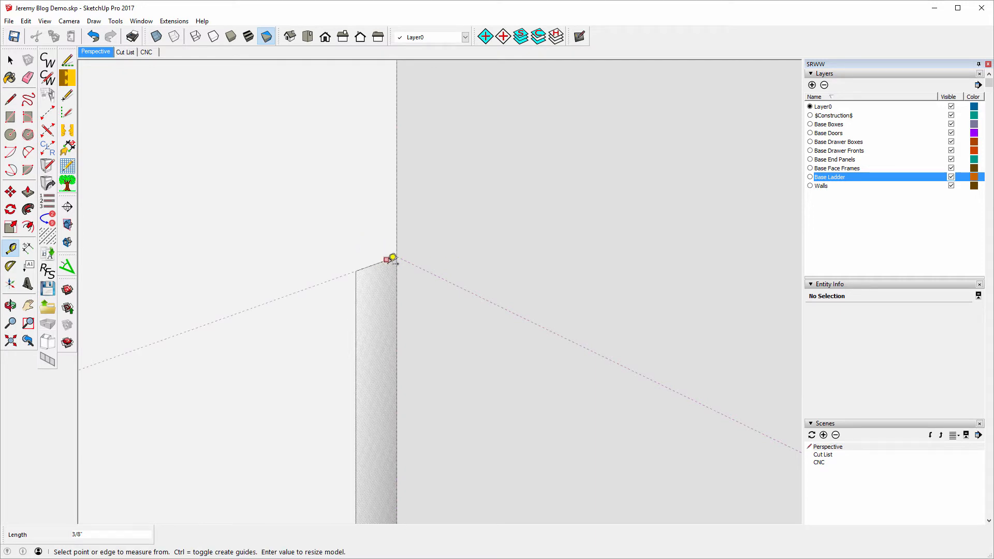
Try to mark 3/8" down the small rectangle's vertical edge from its top corner with the Tape Measure.
scroll(393, 261, "up", 2)
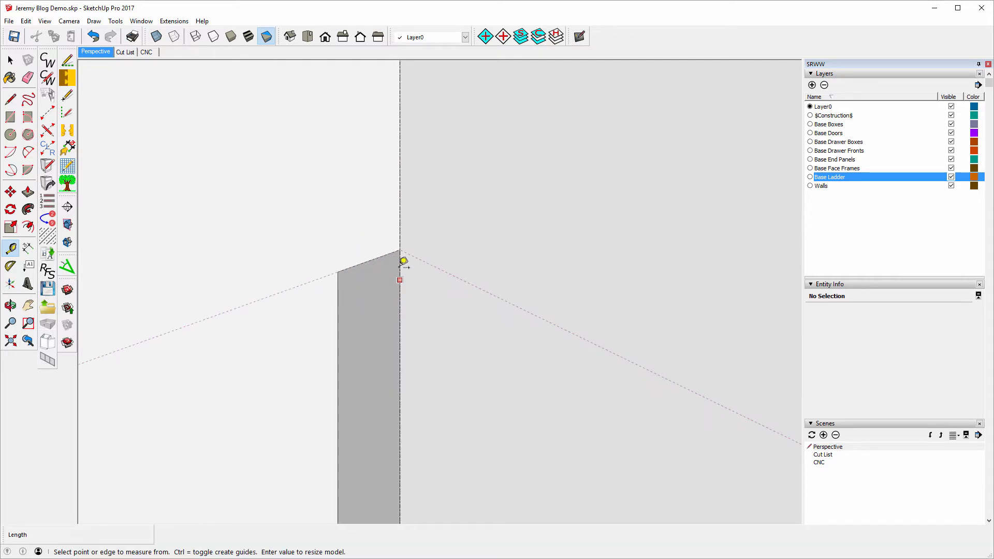
left_click(401, 251)
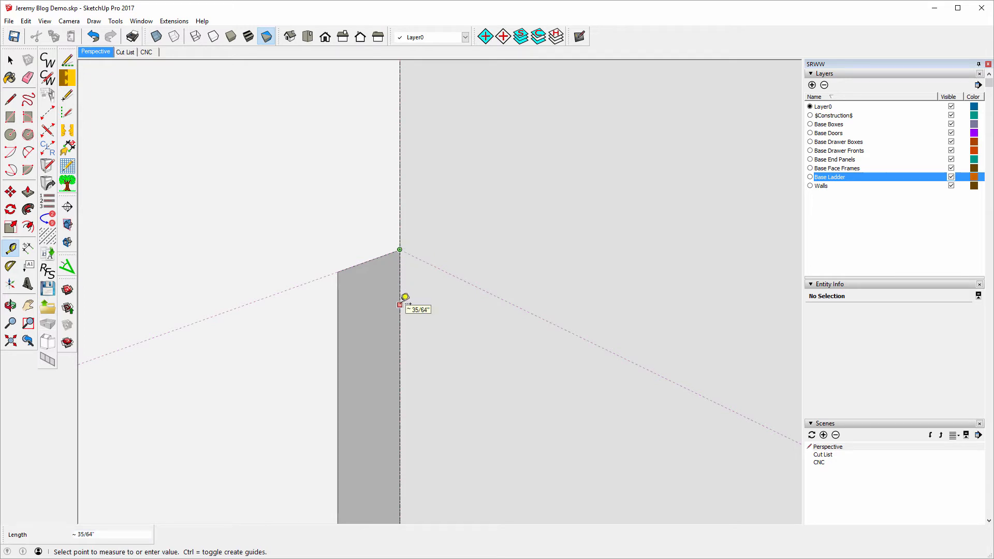
type("3/8")
key("Return")
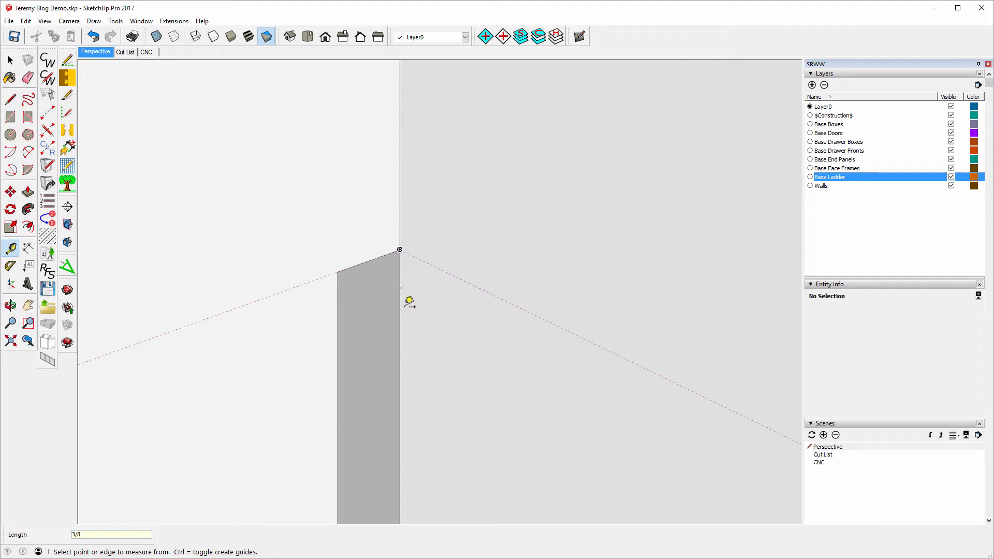
left_click(400, 249)
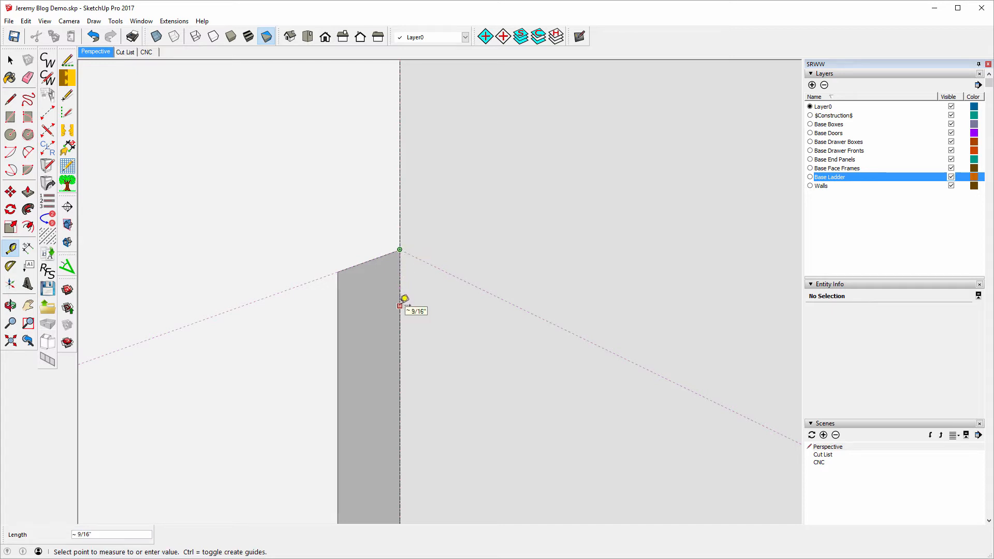
type("3/8")
key("Return")
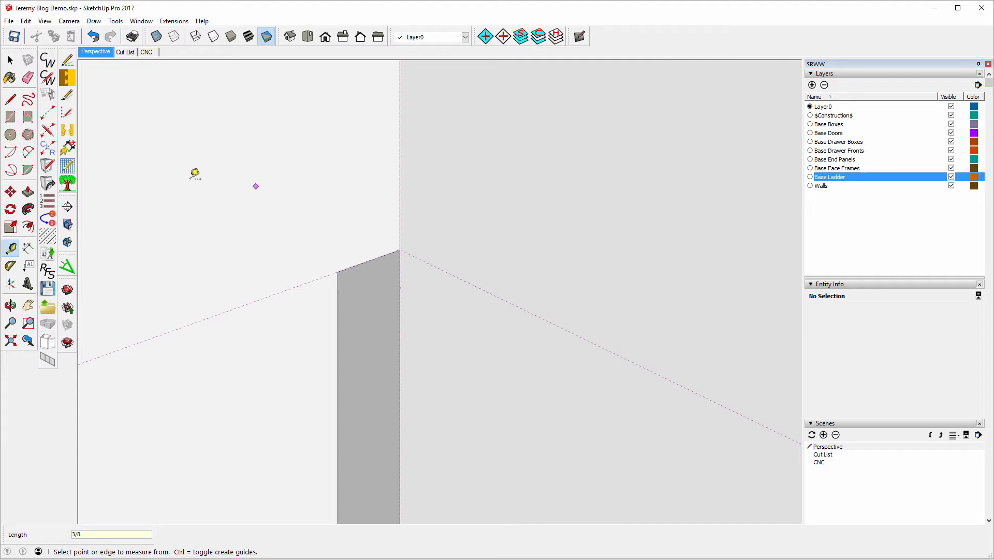
Draw 3/8" construction lines from the rectangle's top corner at the end panel, one down the vertical edge and one along the top edge.
left_click(66, 63)
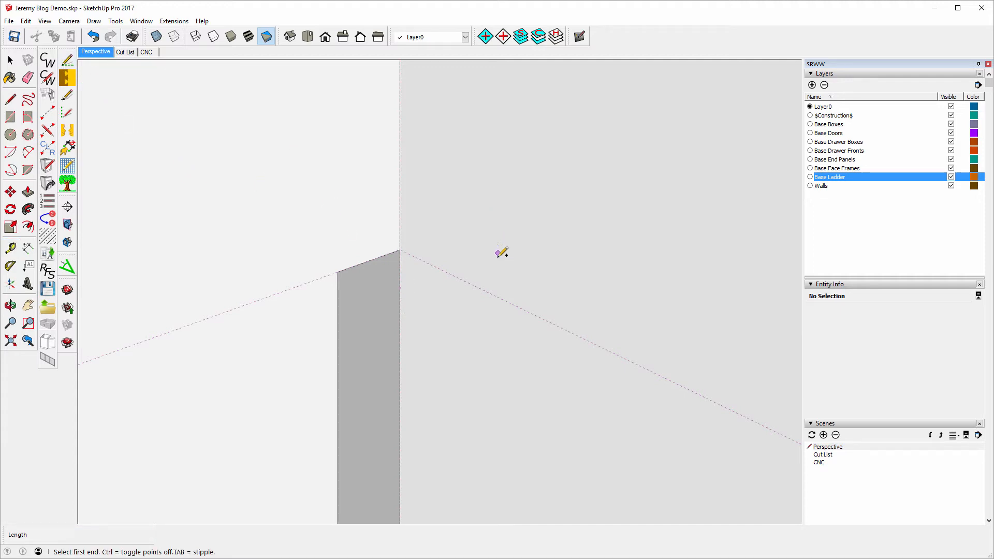
left_click(400, 249)
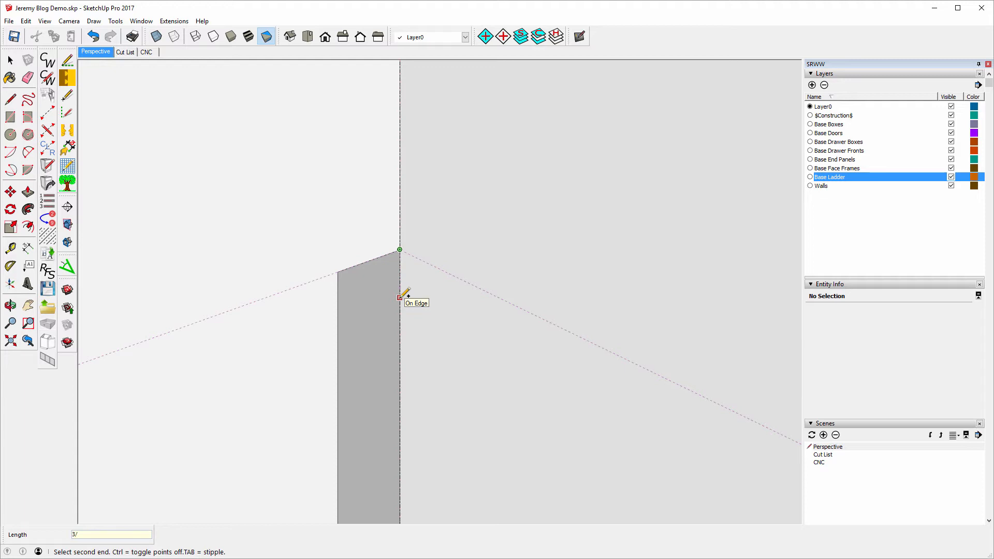
type("3/8")
key("Return")
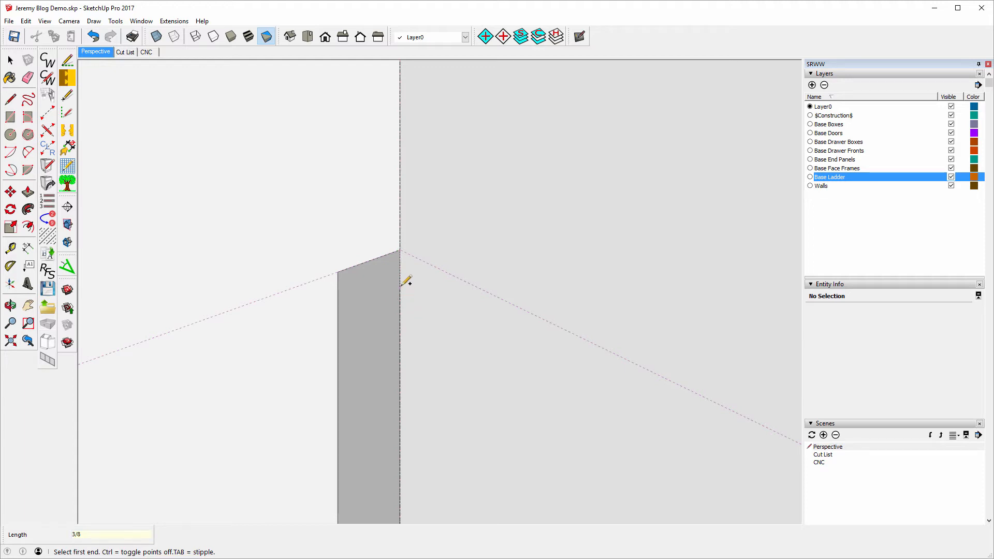
scroll(442, 292, "up", 3)
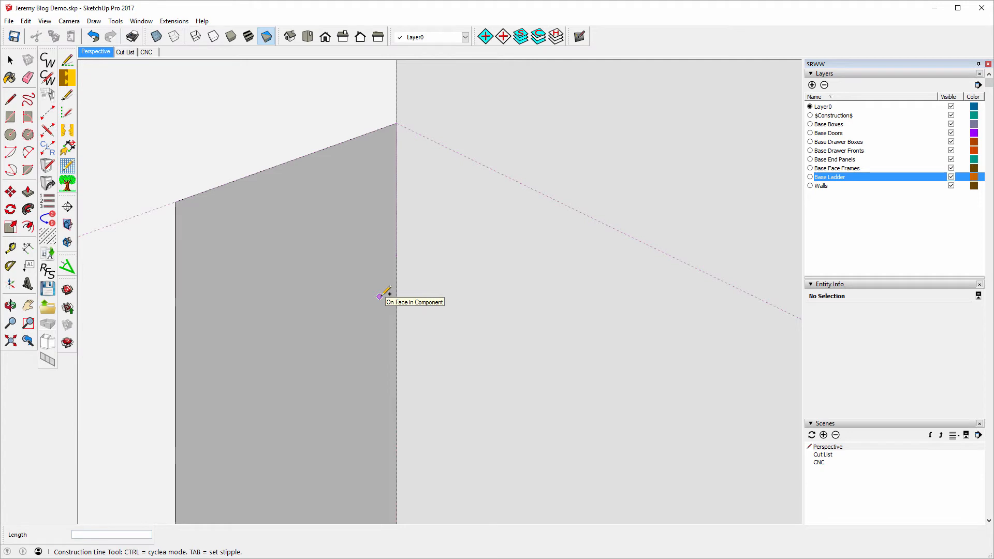
left_click(396, 122)
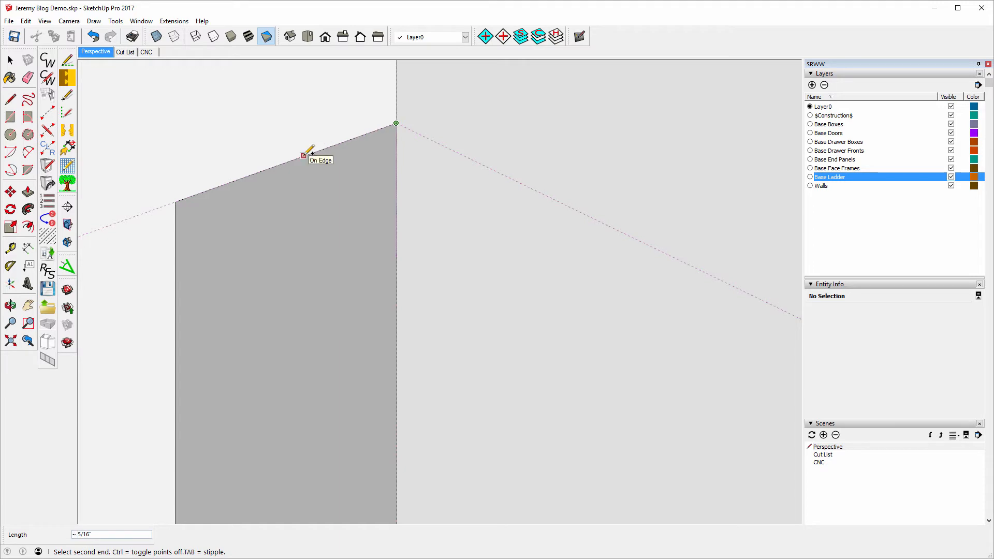
type("3/8")
key("Return")
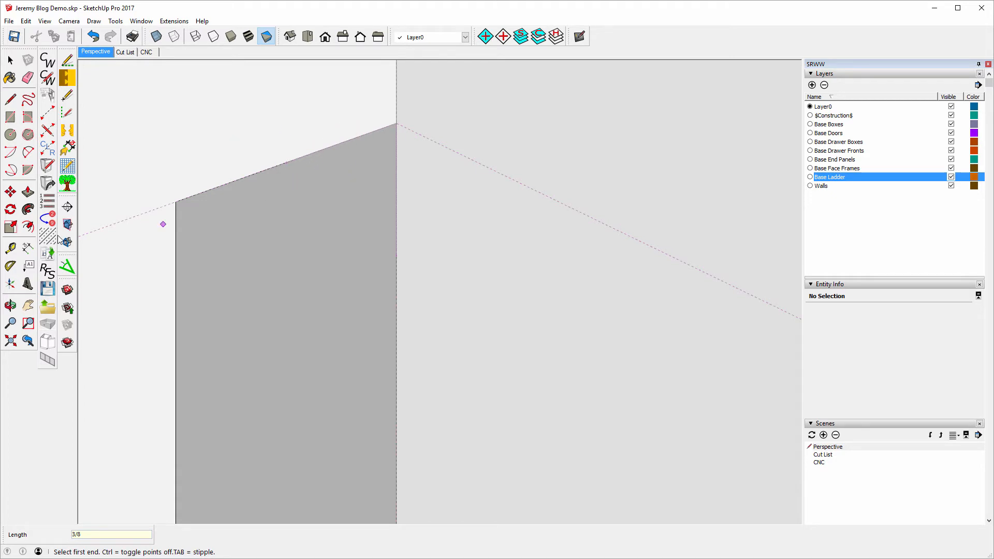
Draw a 3/8" horizontal construction line across the rectangle's face from the lower end of the vertical 3/8" construction line.
left_click(10, 305)
left_click_drag(355, 235, 254, 202)
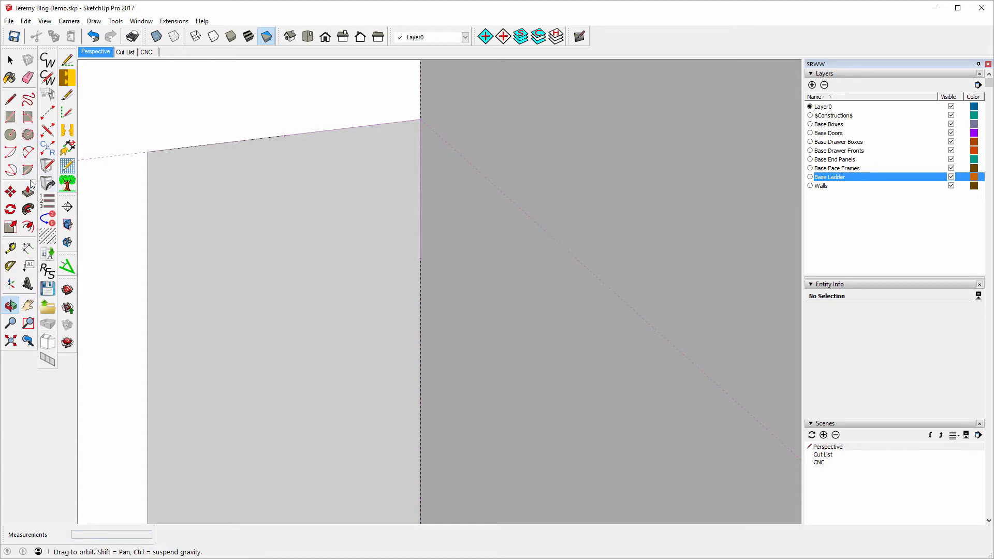
left_click(10, 153)
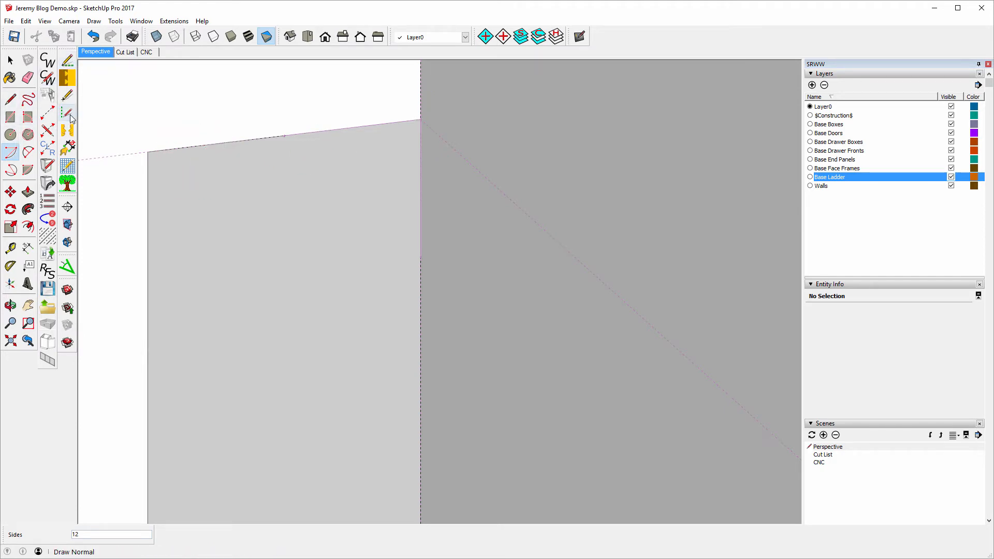
left_click(68, 61)
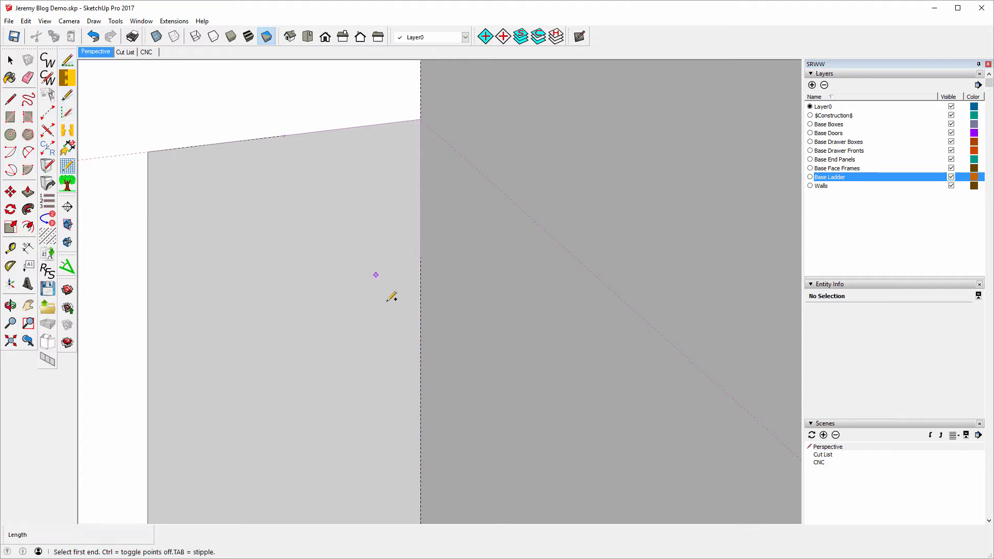
left_click(420, 255)
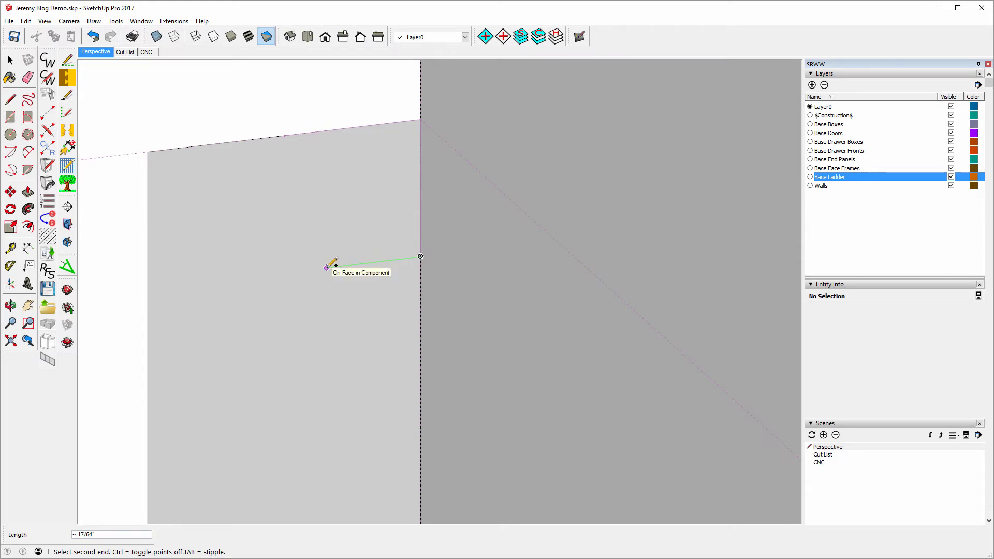
key("Return")
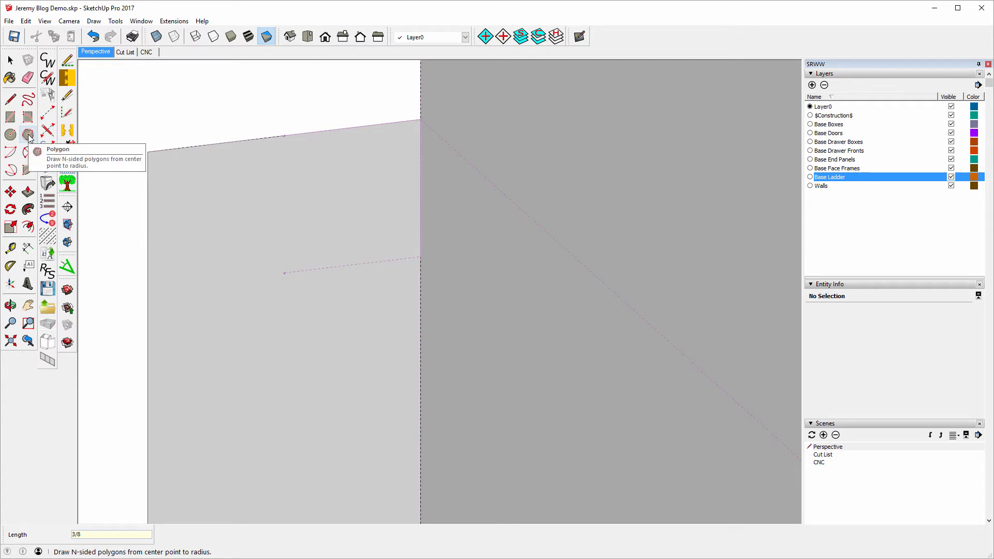
Draw a 90-degree arc centred where the construction lines meet on the vertical edge, from the horizontal line's free end to the top corner.
left_click(10, 152)
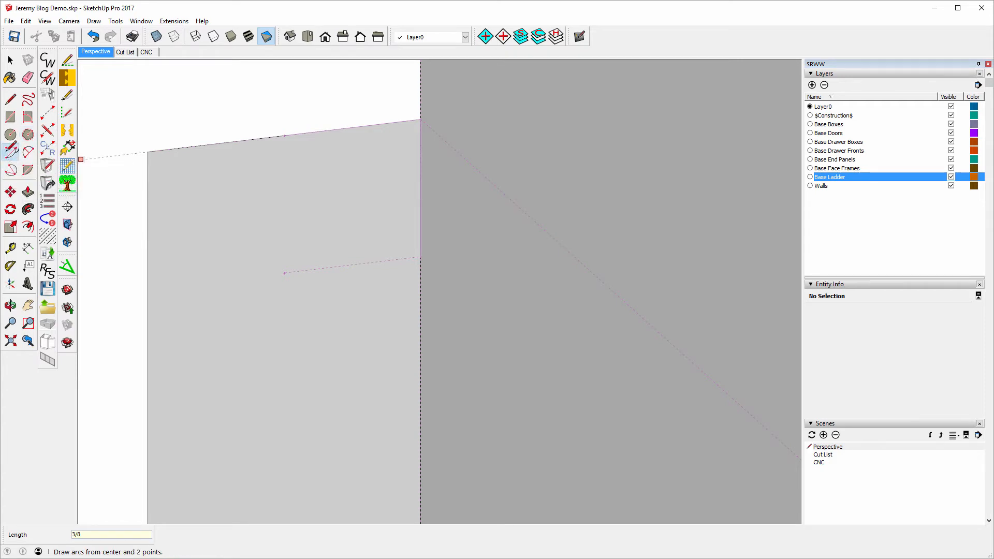
left_click(421, 256)
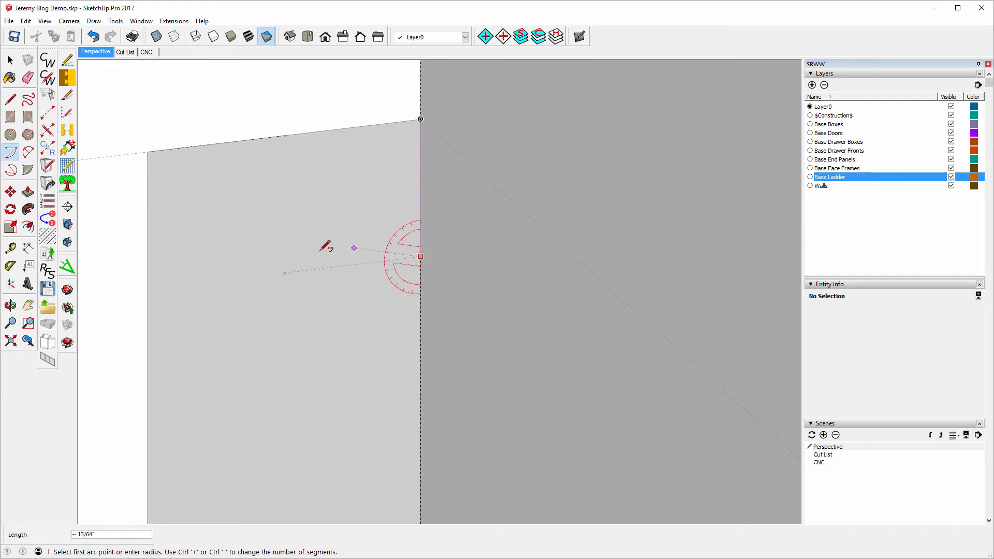
left_click(284, 272)
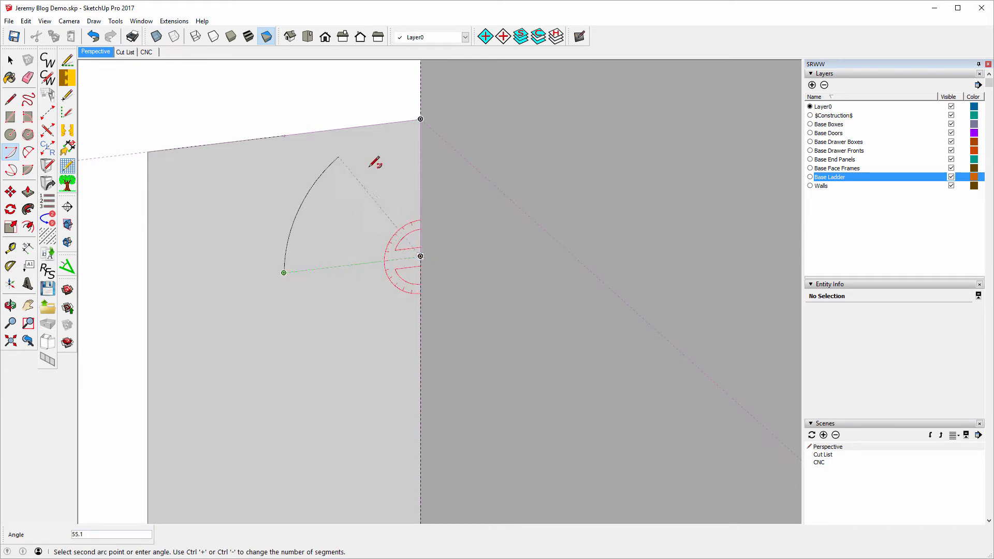
left_click(420, 119)
left_click(420, 119)
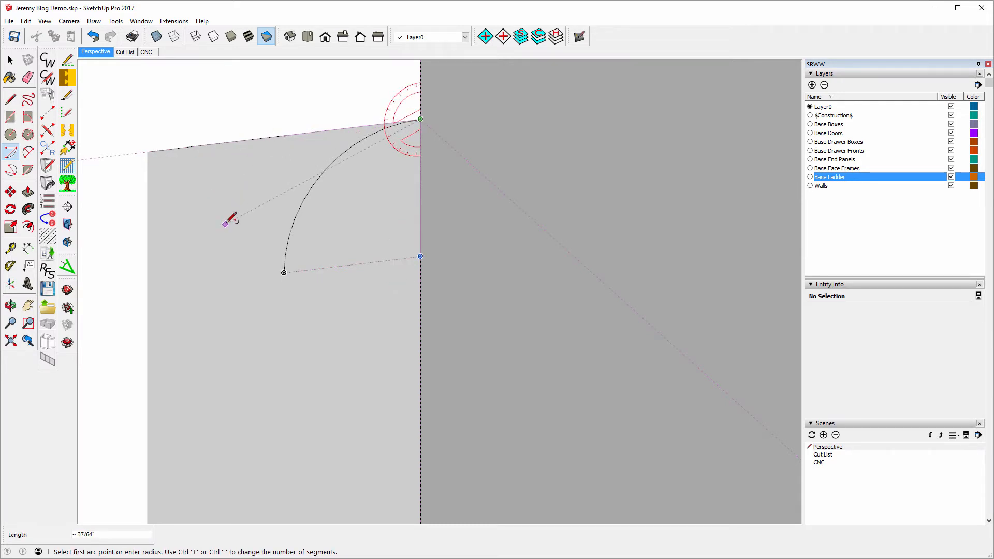
key("Escape")
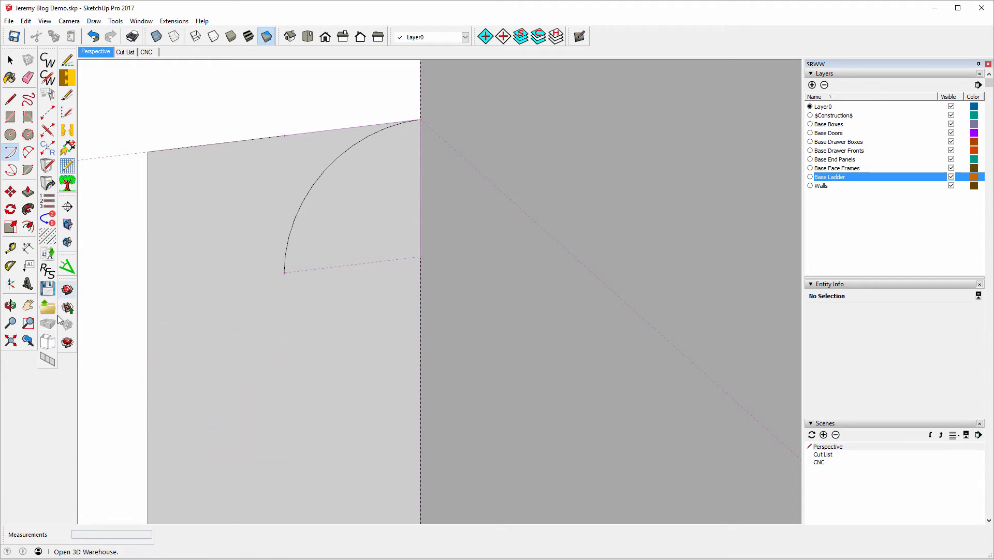
Place Tape Measure guides 0.25" below the arc's horizontal construction line and directly along that line.
left_click(11, 247)
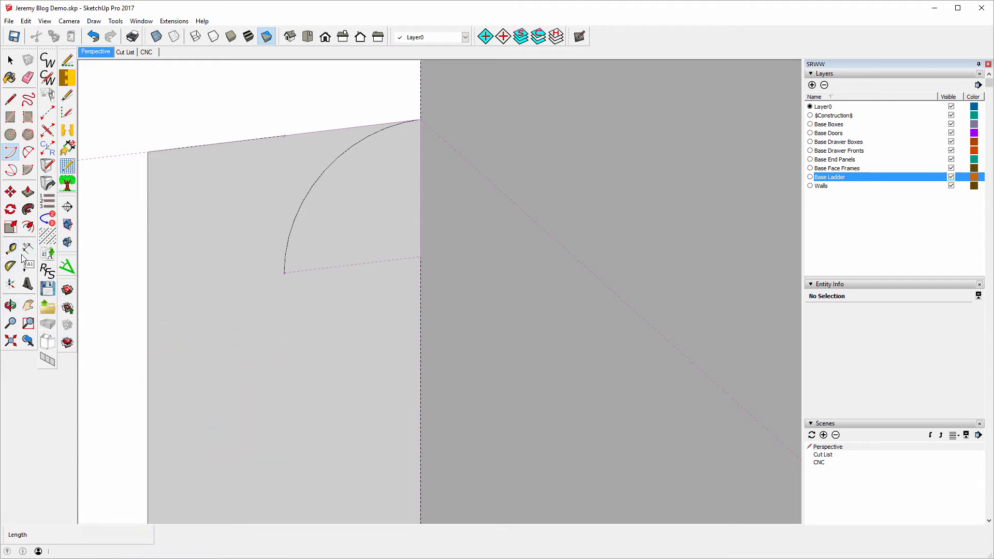
left_click(353, 266)
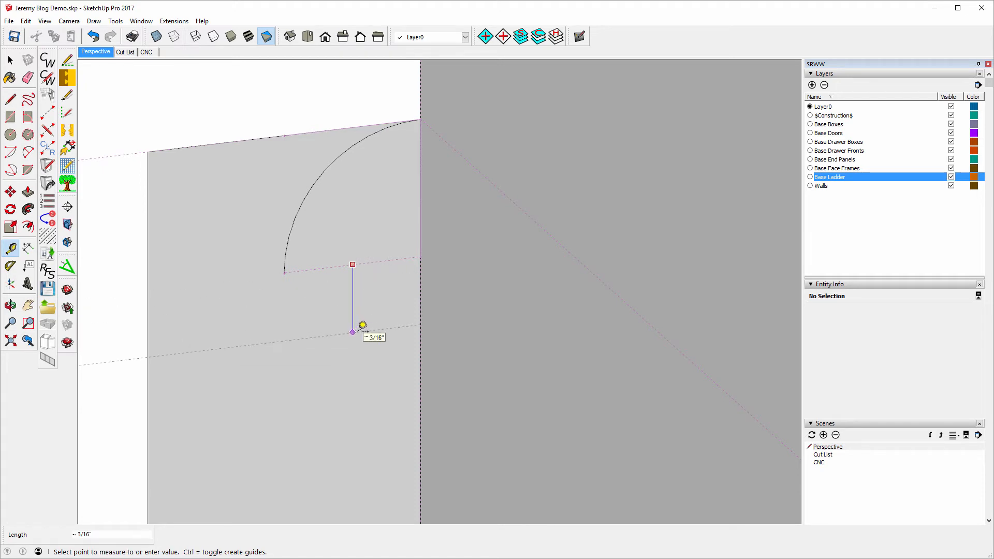
type(".25")
key("Return")
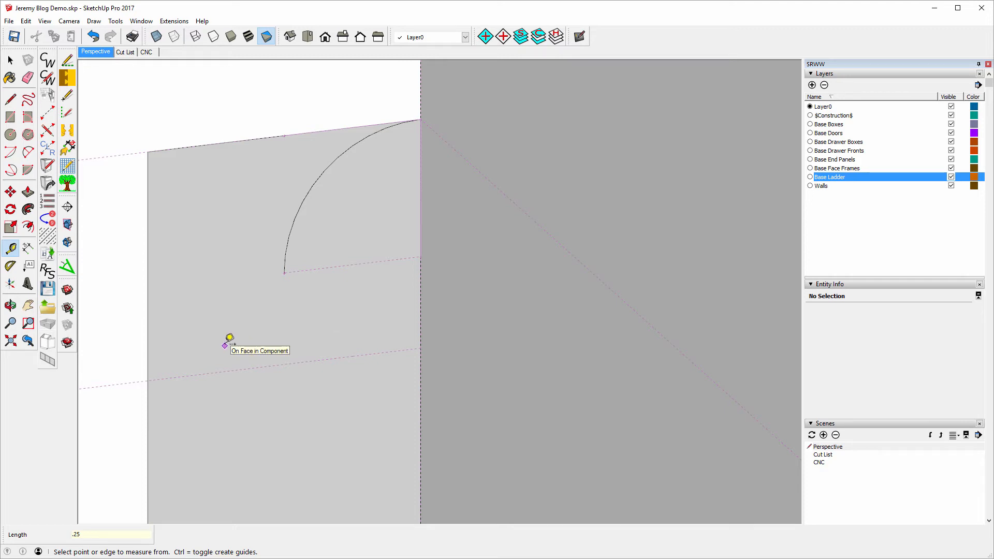
left_click(309, 269)
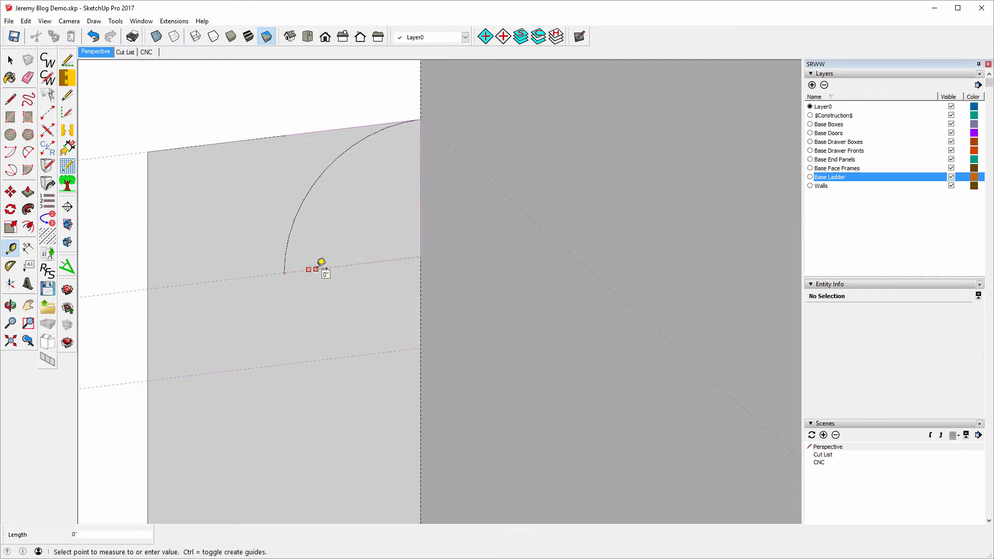
key("Escape")
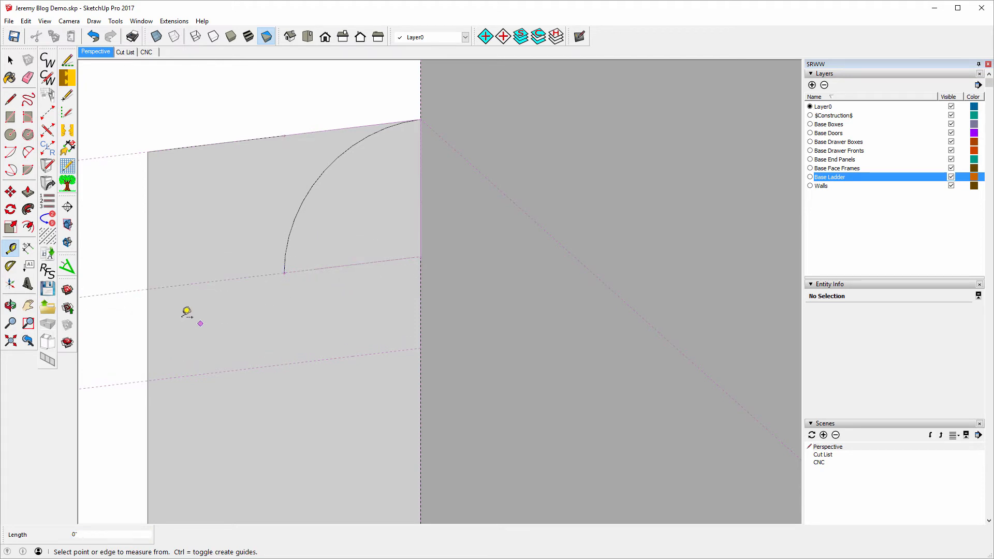
left_click(11, 152)
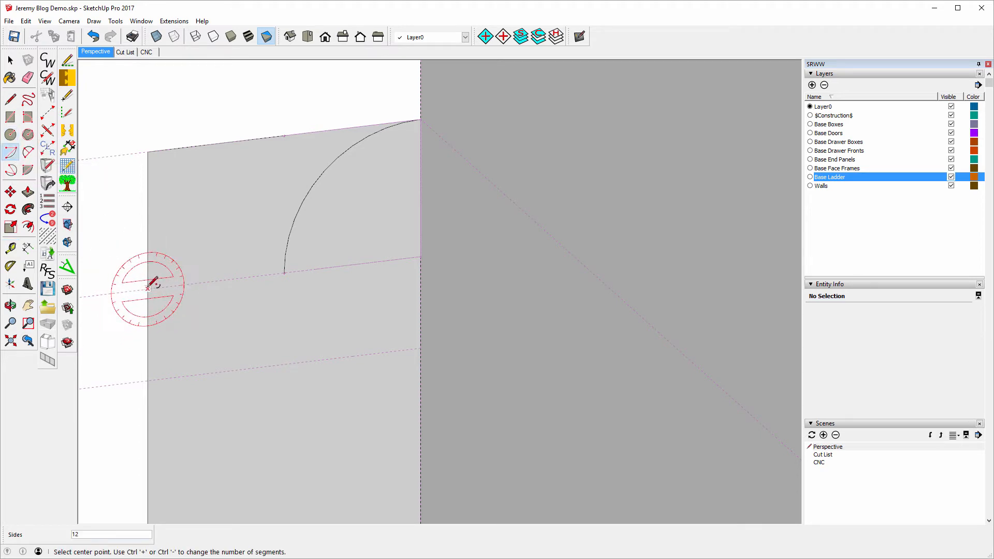
left_click(148, 288)
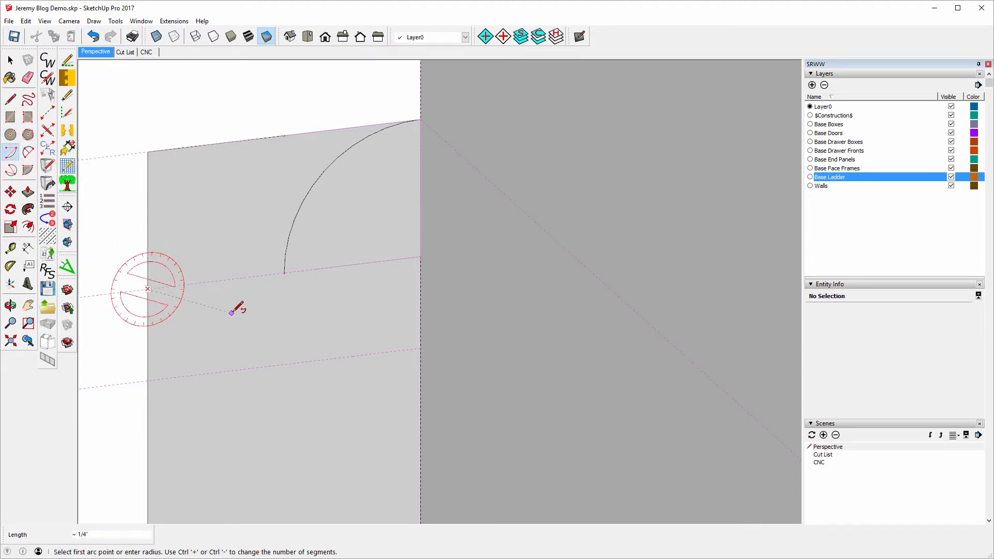
left_click(284, 273)
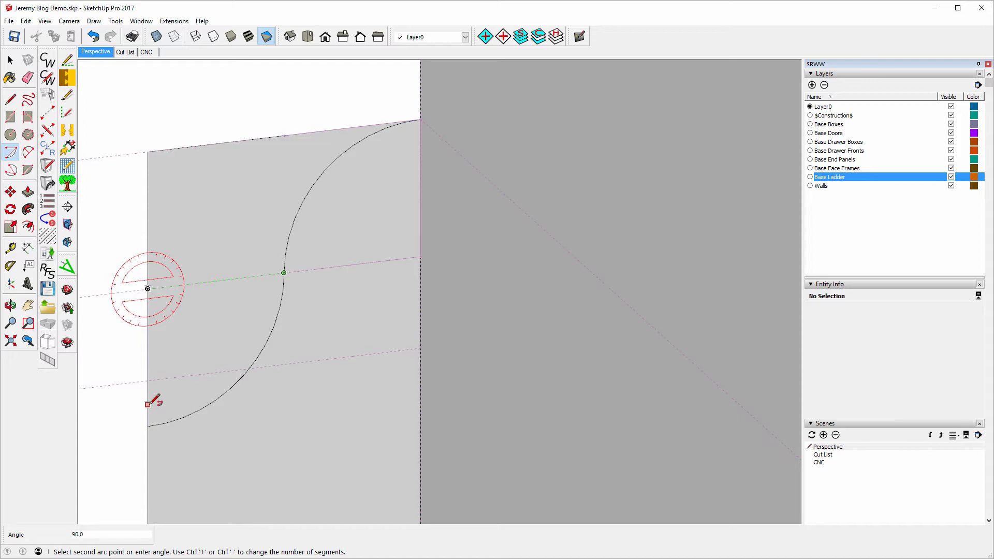
key("Escape")
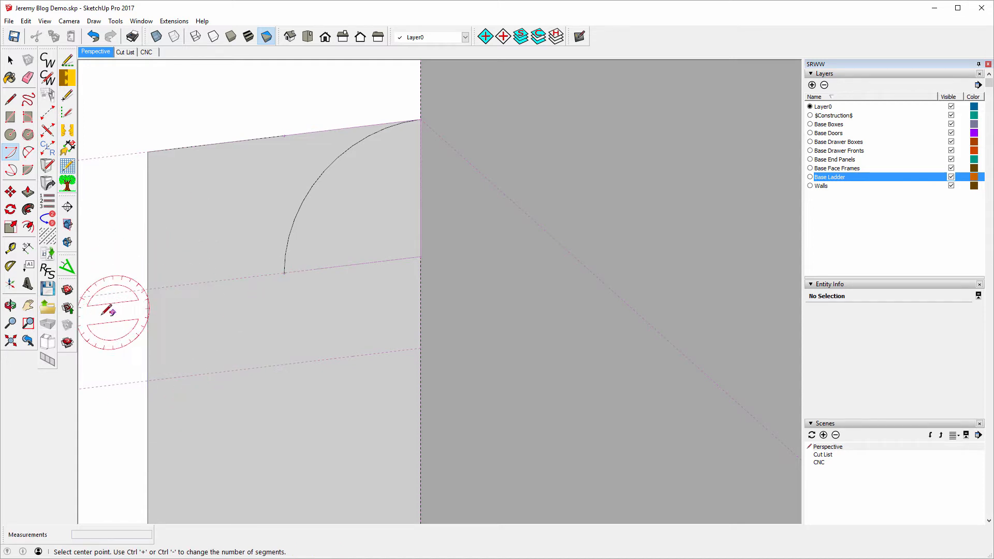
Start a Tape Measure guide parallel to the rectangle's outer vertical edge, offset inward across the face.
left_click(11, 249)
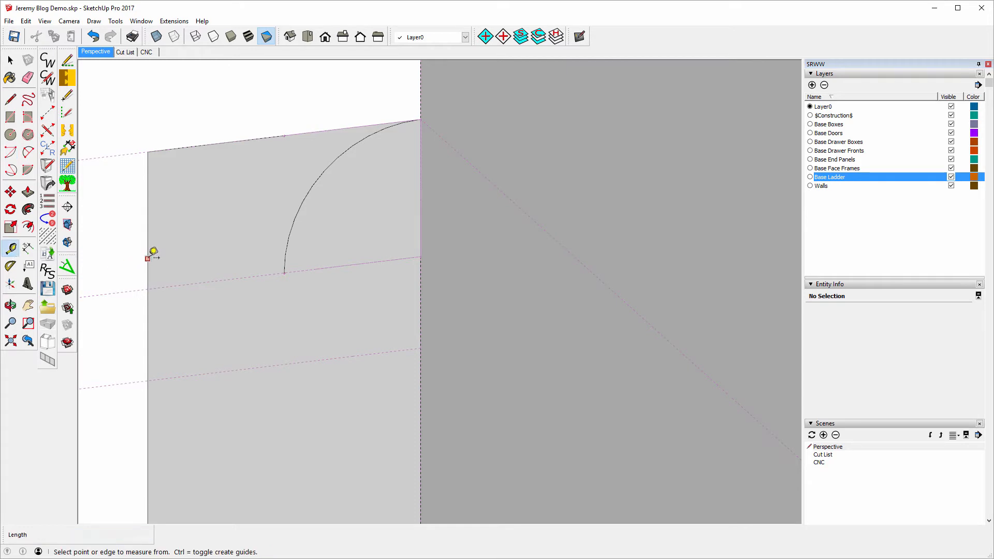
left_click(148, 257)
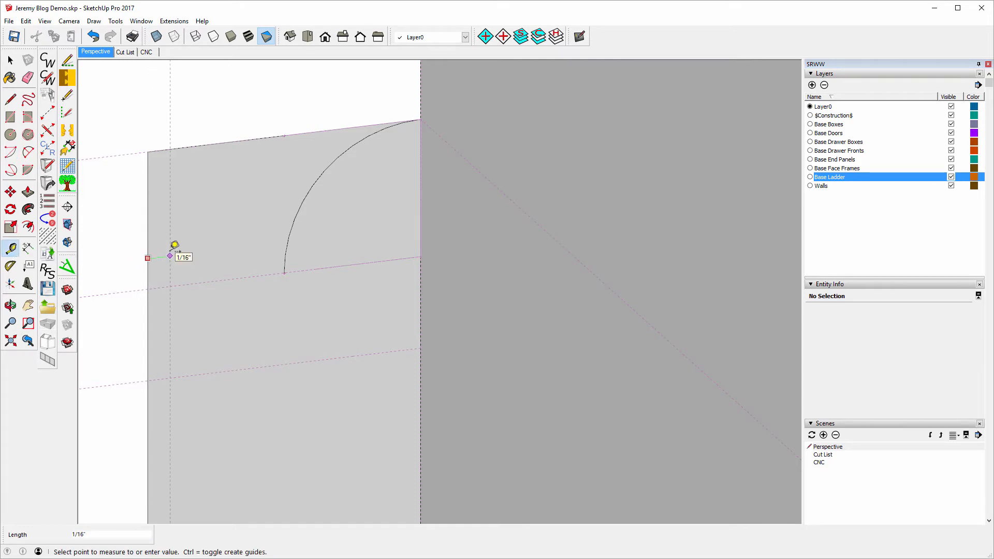
Place a vertical guide 1/8" in from the profile's outer edge and draw a 90-degree arc centred on it, continuing the upper arc.
type("1/8")
key("Return")
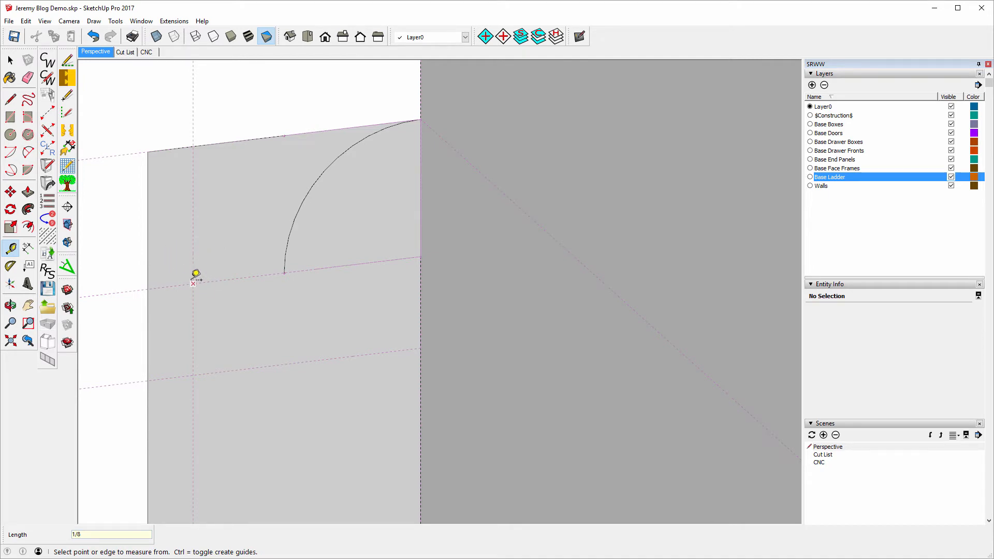
left_click(12, 154)
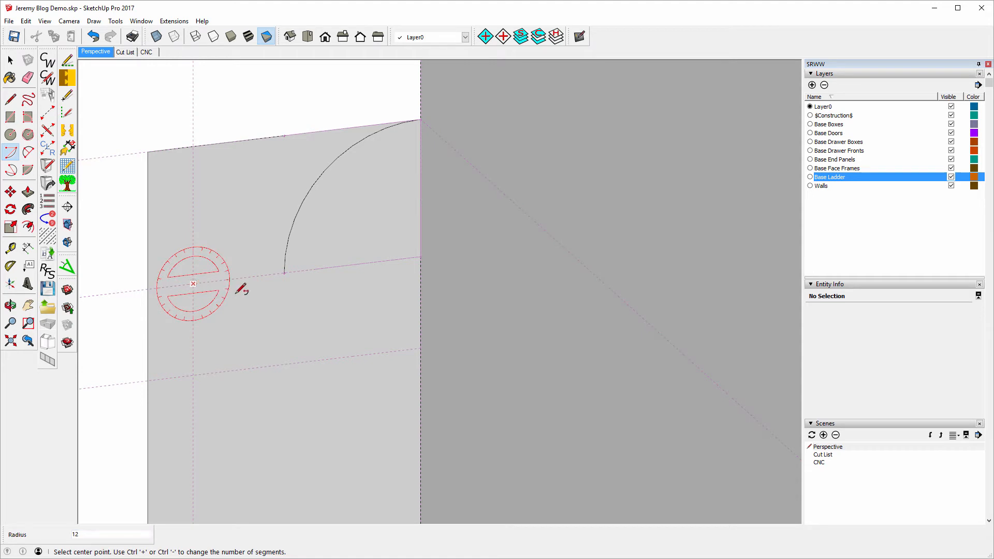
left_click(193, 284)
left_click(284, 273)
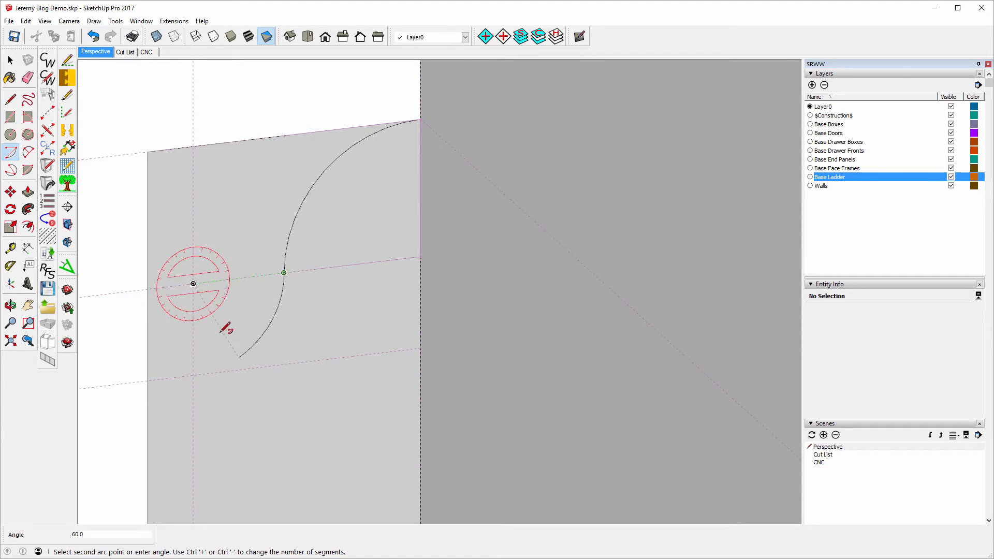
left_click(193, 374)
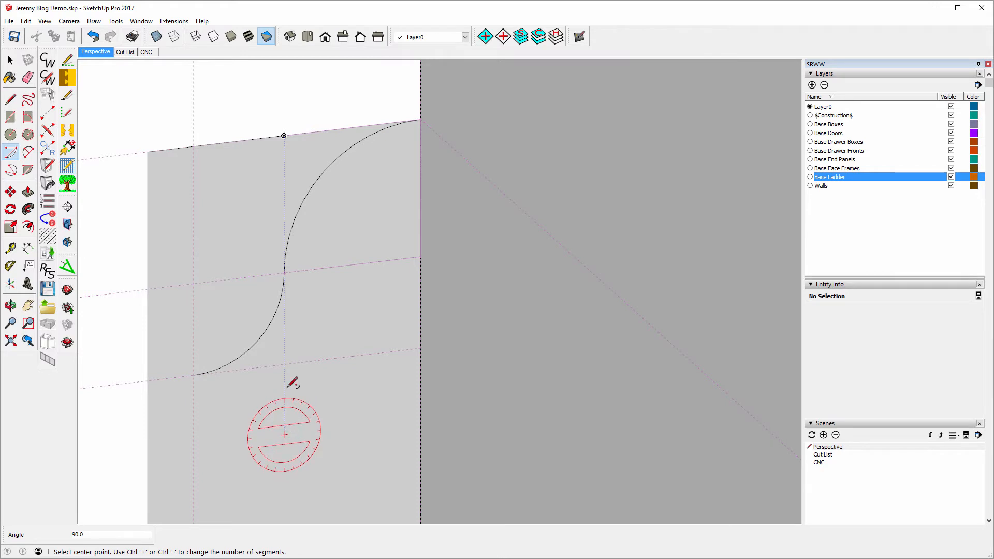
Draw a 1/8" vertical line down from the lower arc's end and close the profile with a line to its outer edge.
left_click(10, 99)
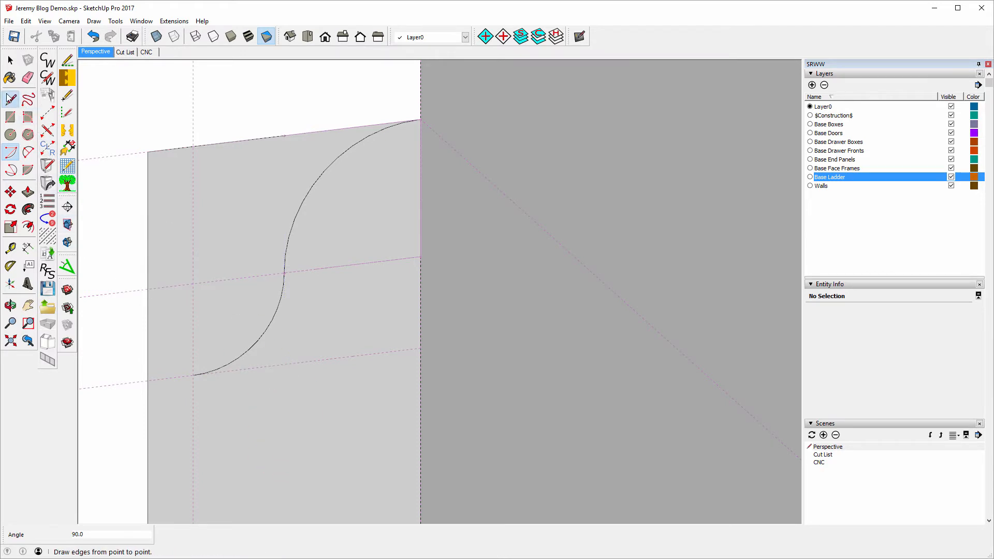
left_click(193, 374)
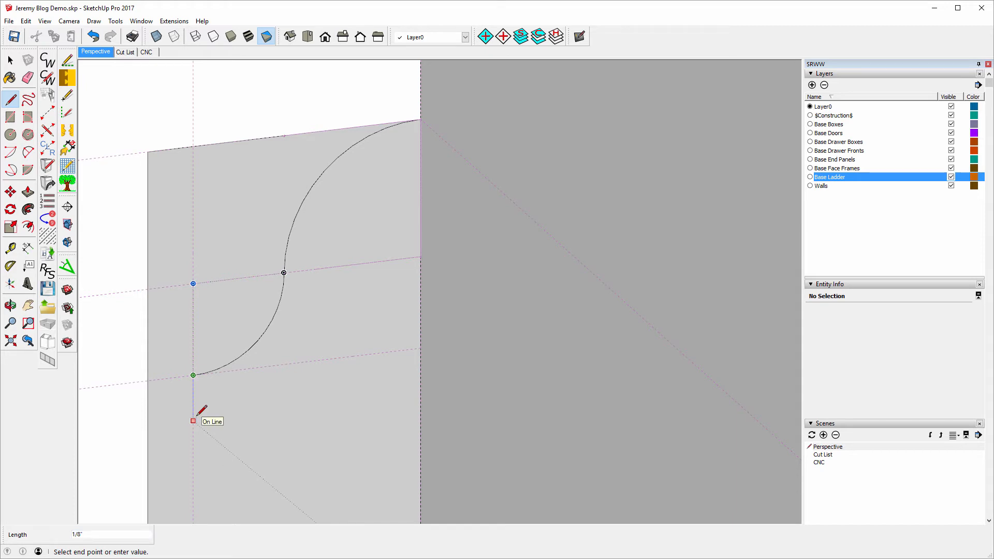
type("1/")
key("Return")
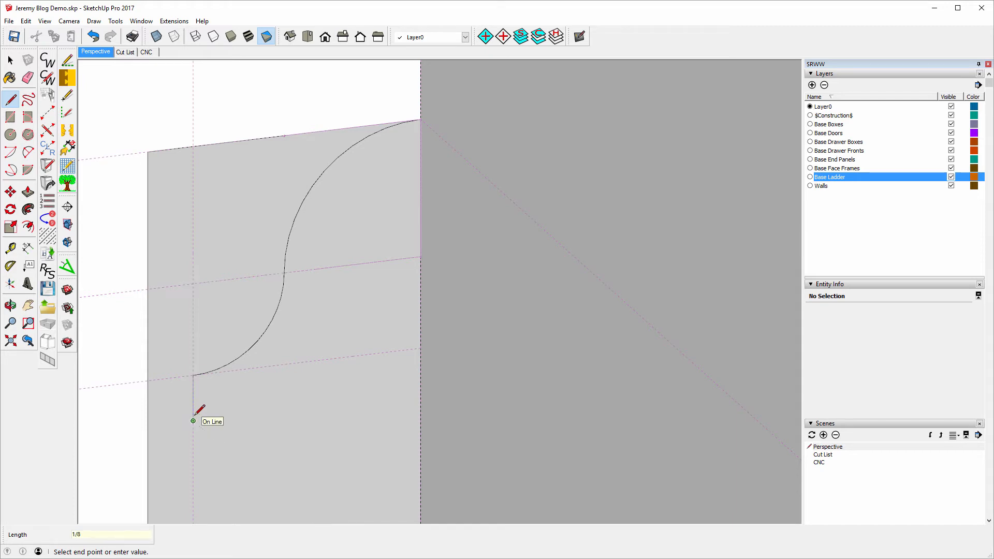
left_click(148, 426)
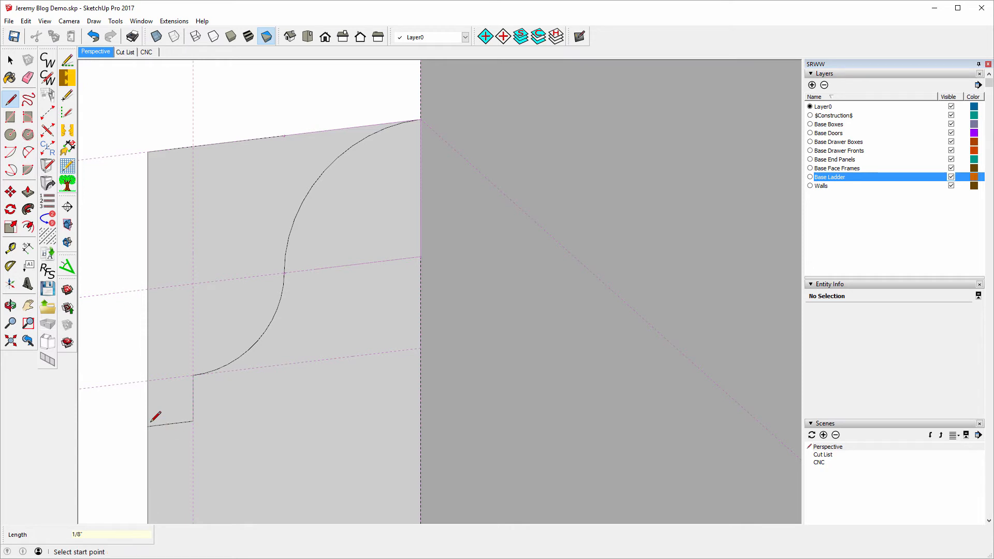
Erase the waste corner outside the moulding profile's curve.
scroll(138, 207, "down", 2)
scroll(150, 161, "down", 3)
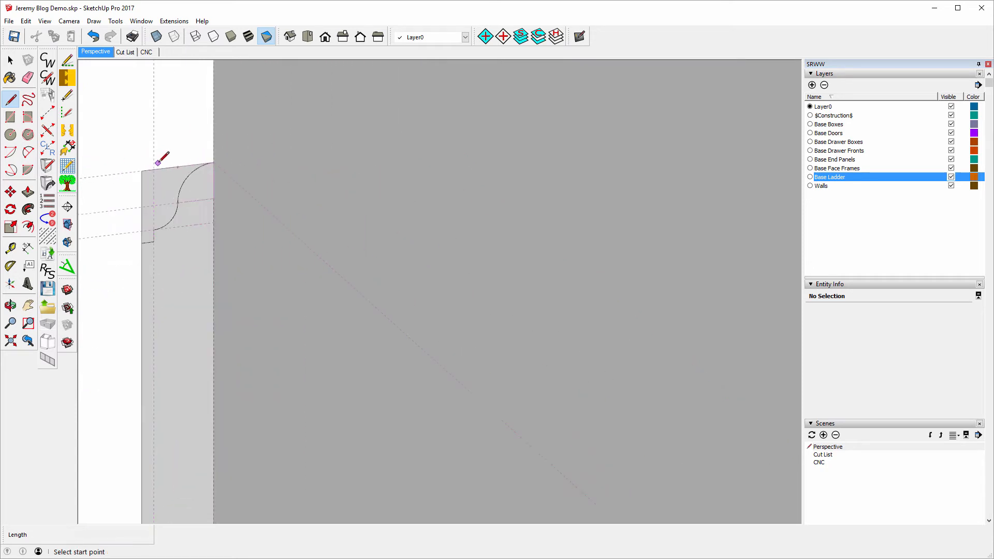
left_click(10, 60)
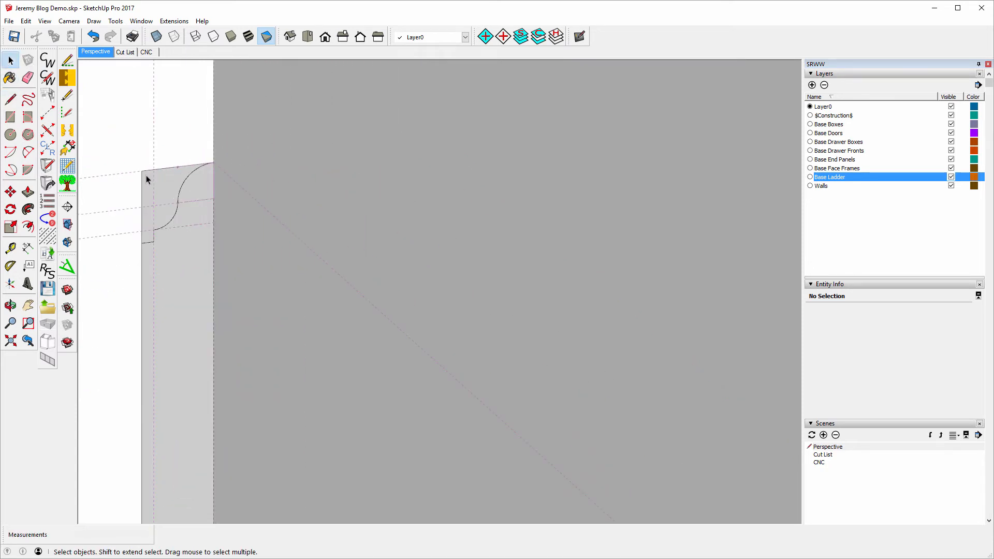
left_click(28, 79)
left_click_drag(152, 171, 118, 176)
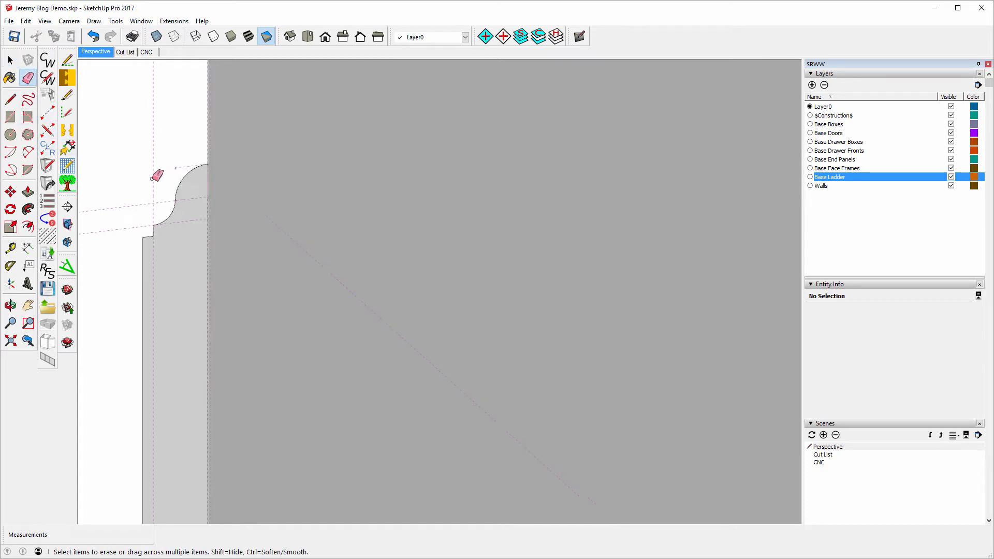
Draw a path edge along the bottom of the cabinet's left side, from the rear corner by the profile to the front corner.
scroll(153, 171, "down", 2)
scroll(120, 139, "down", 2)
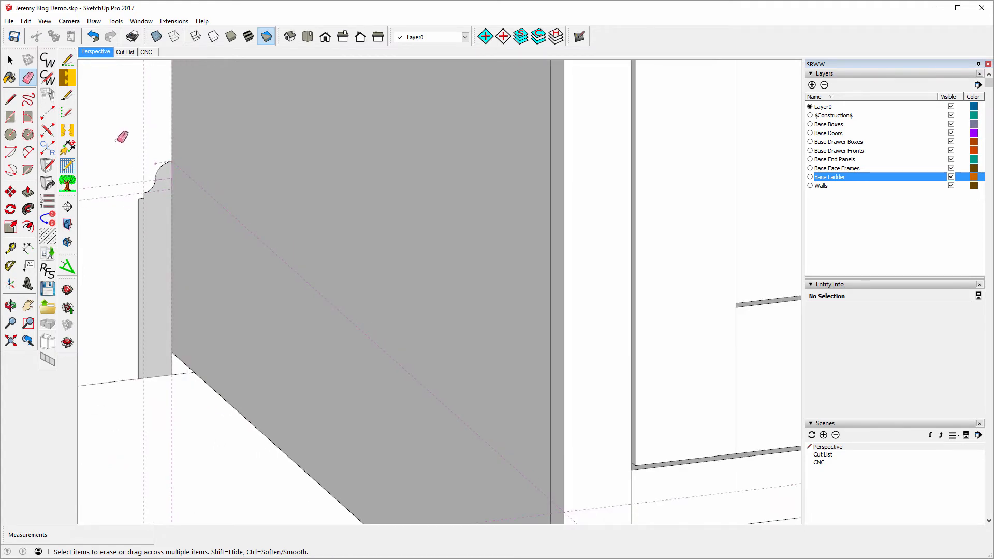
scroll(118, 162, "down", 1)
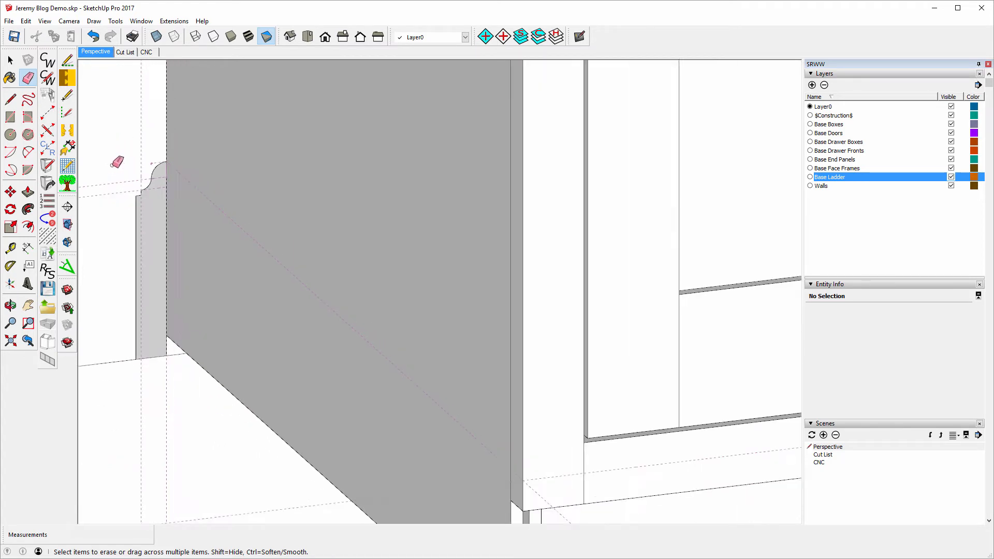
scroll(123, 174, "down", 1)
scroll(237, 207, "down", 1)
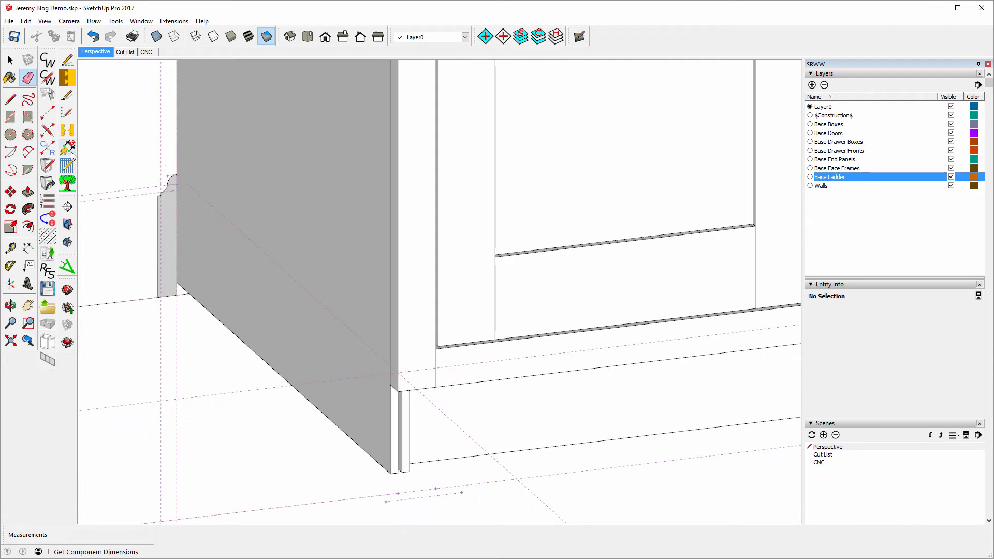
left_click(10, 99)
scroll(181, 294, "up", 3)
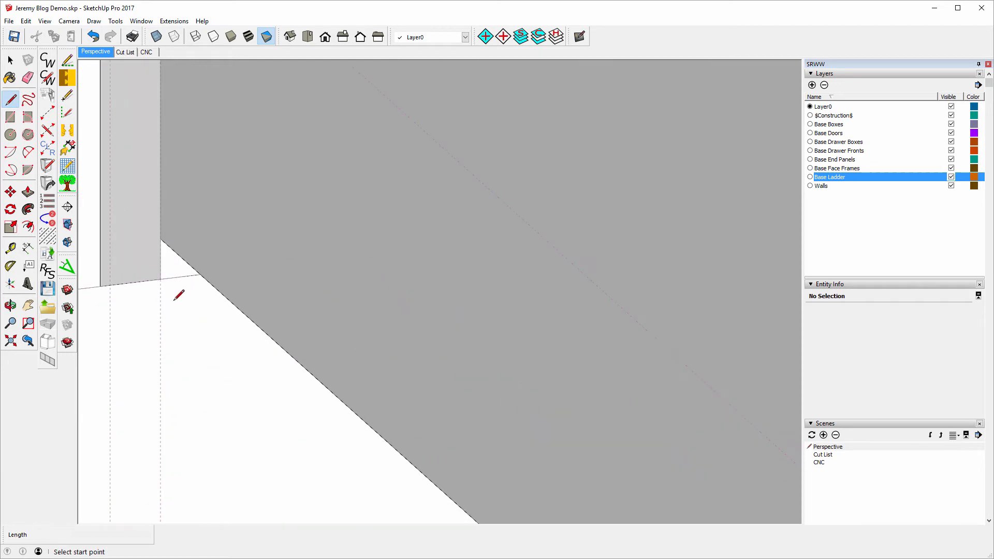
left_click(160, 238)
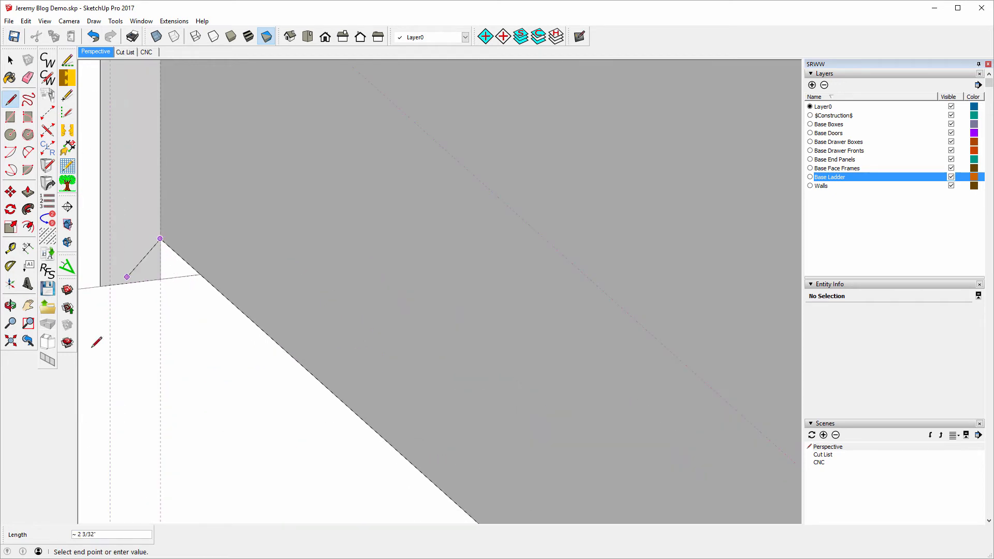
scroll(100, 321, "down", 3)
scroll(106, 287, "down", 2)
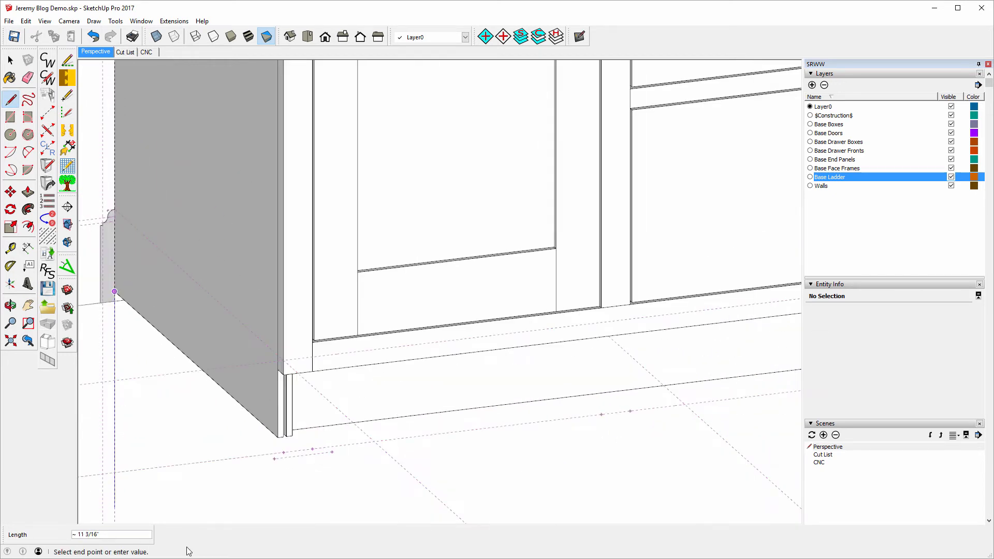
left_click(280, 439)
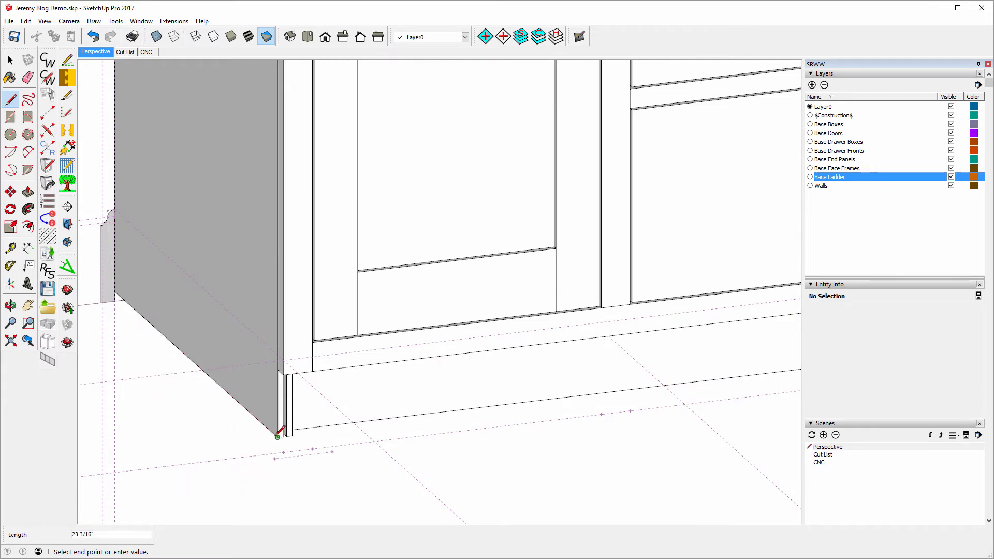
Continue the path edge 51" across the cabinet's front bottom and along the bottom of its right side to the rear corner.
scroll(96, 481, "down", 3)
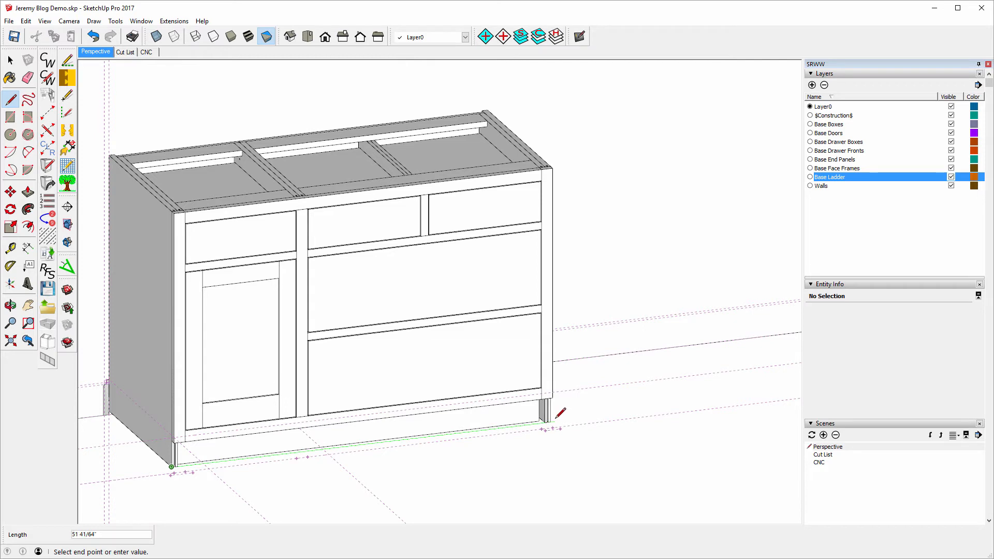
scroll(549, 422, "up", 5)
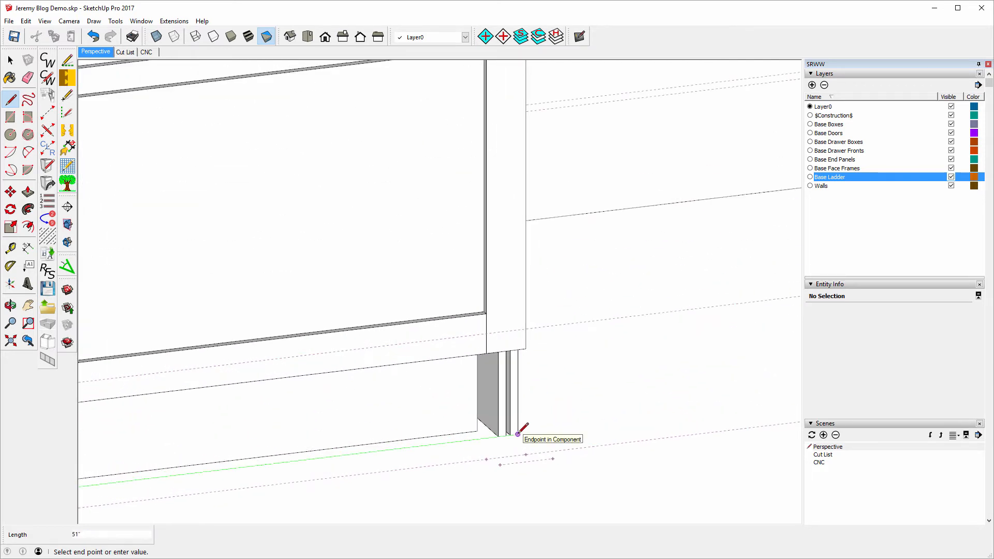
left_click(517, 434)
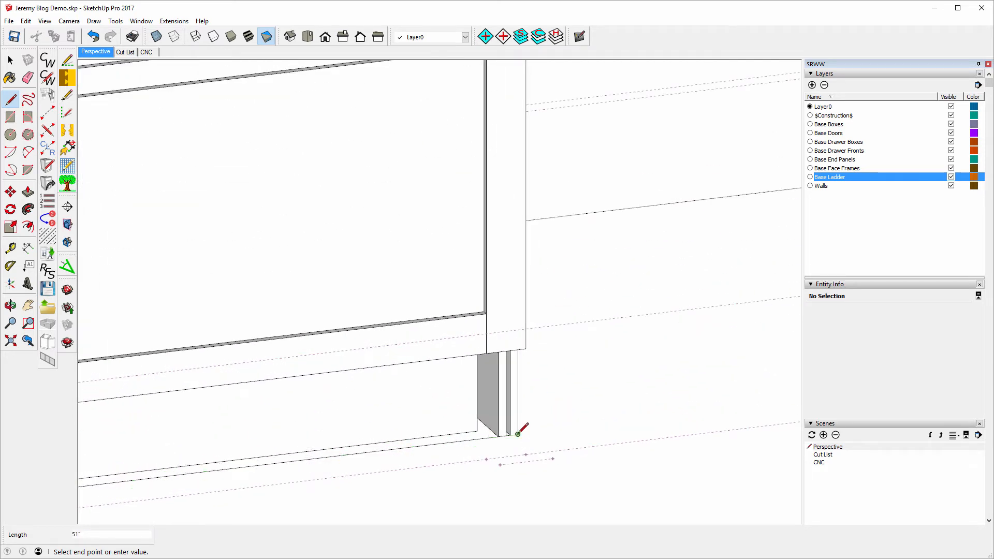
left_click(10, 306)
mouse_move(608, 363)
left_mouse_down()
mouse_move(267, 407)
mouse_move(288, 410)
left_mouse_up()
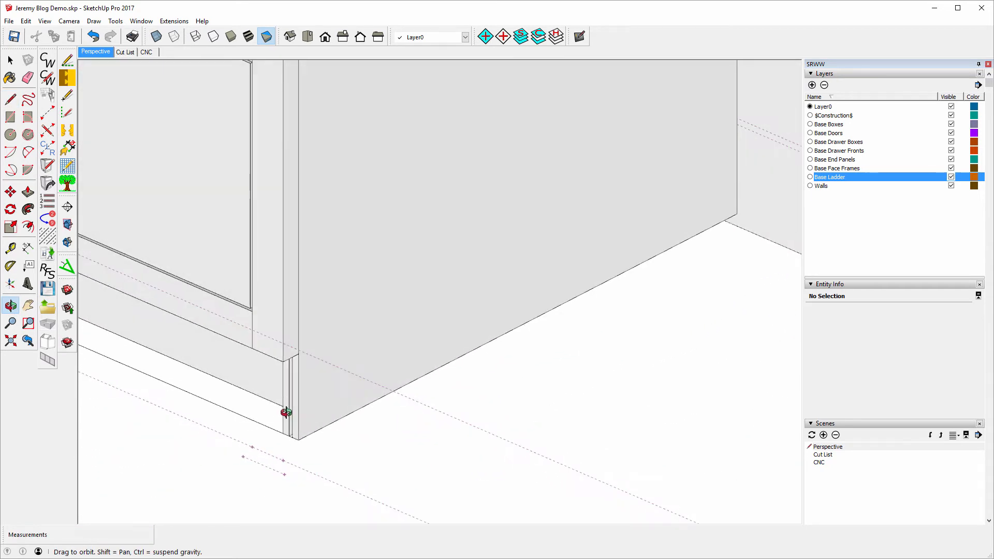
left_click(11, 99)
left_click(298, 439)
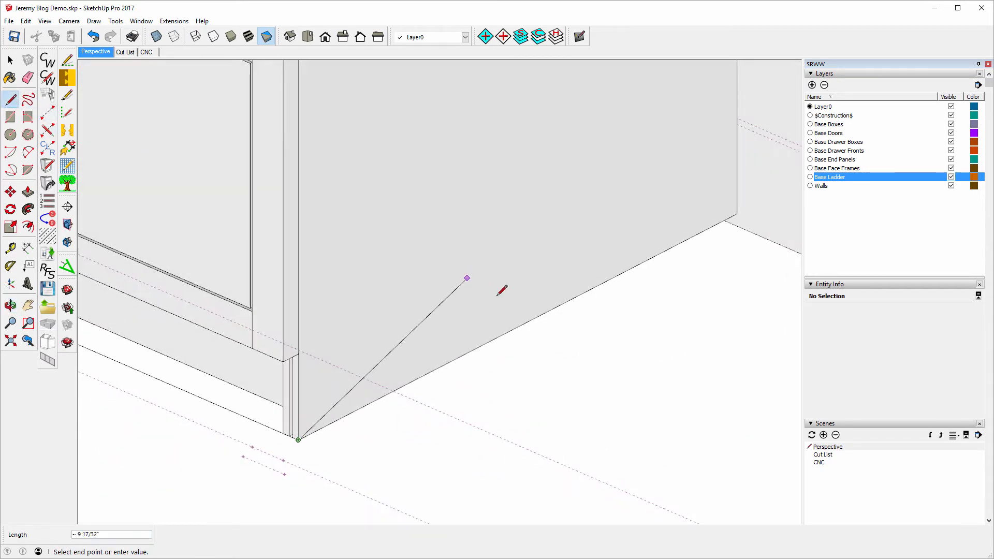
left_click(737, 214)
key("Escape")
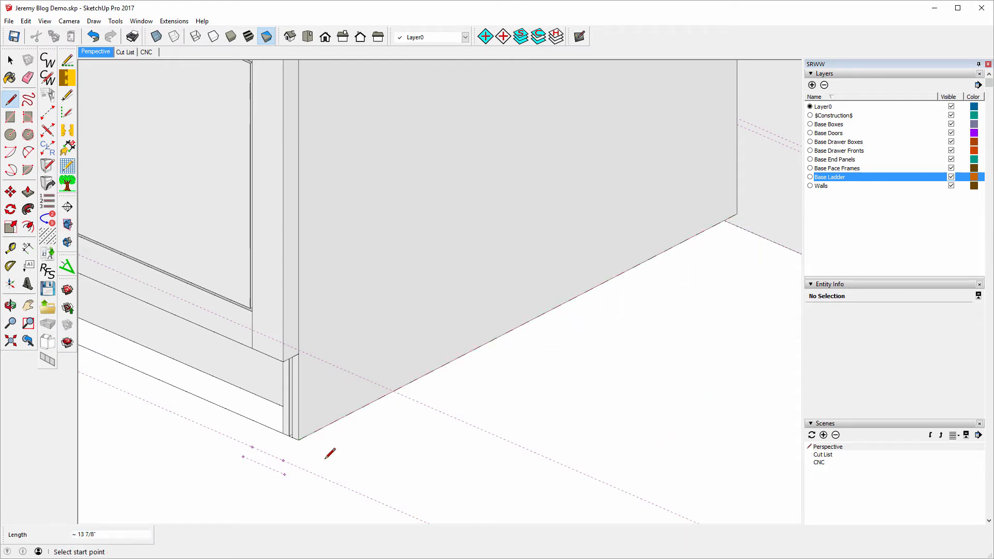
Sweep the moulding profile with Follow Me along the three path edges on the cabinet's right side, front and left side.
left_click(10, 60)
left_click(9, 61)
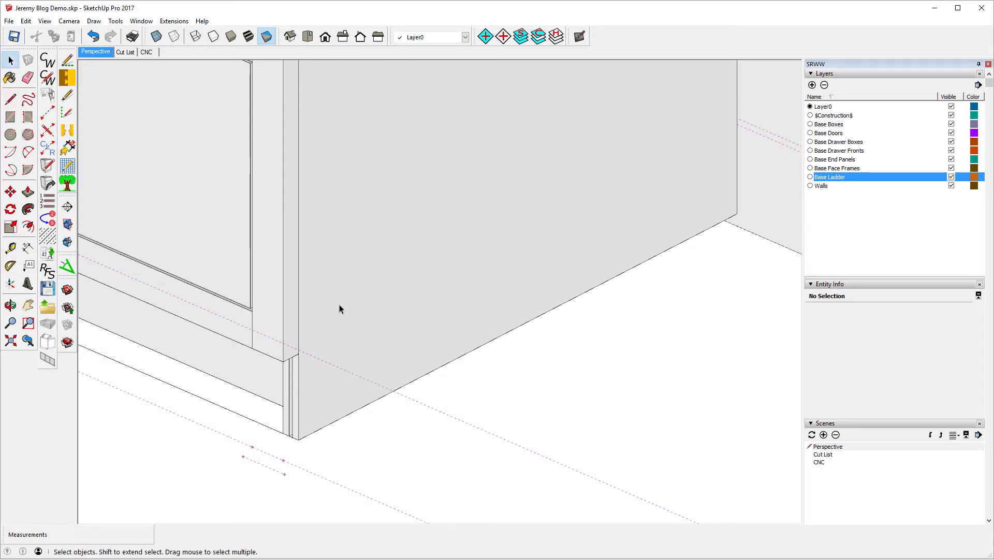
left_click(363, 409)
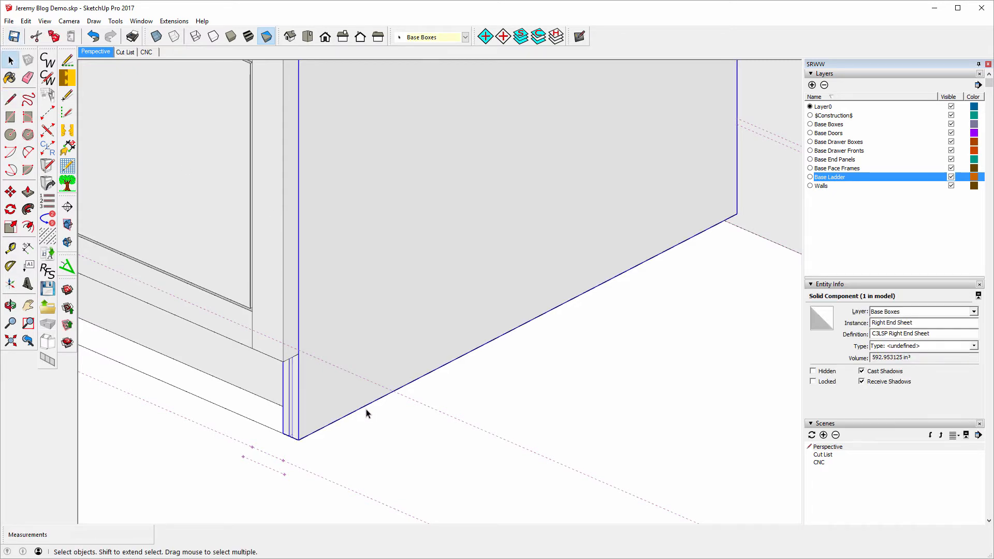
left_click(260, 448)
left_click(265, 429)
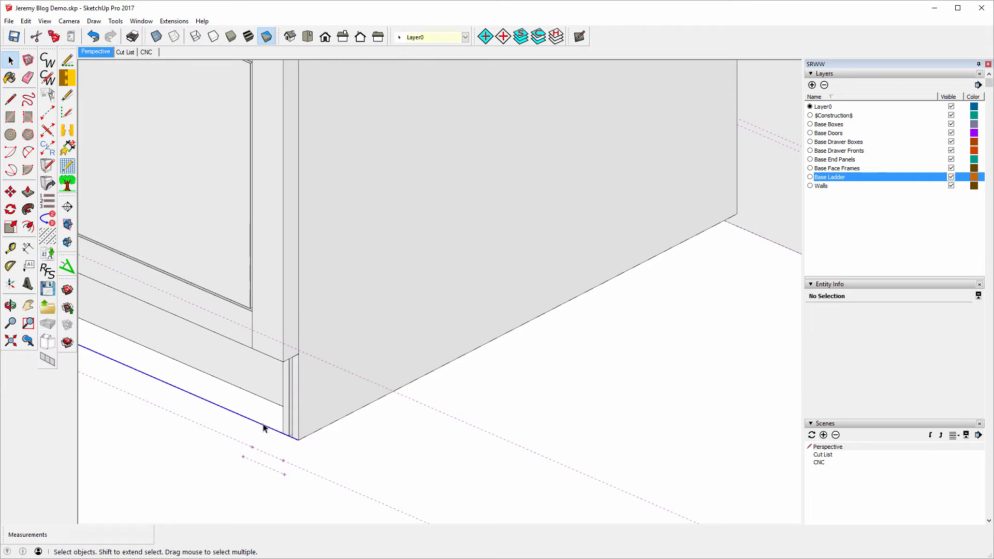
left_click(316, 431, "ctrl")
scroll(641, 352, "down", 5)
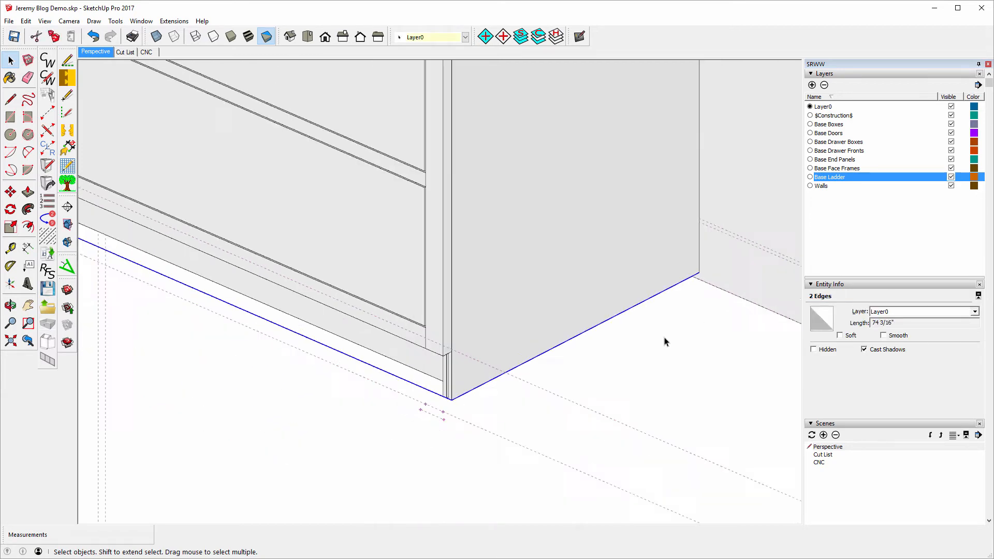
left_click(11, 305)
left_click_drag(122, 300, 616, 238)
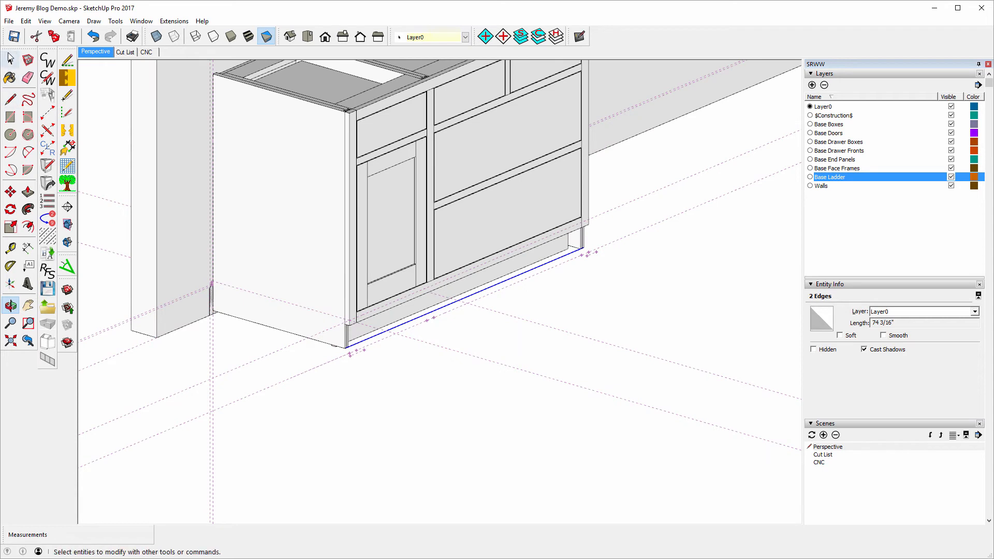
left_click(10, 61)
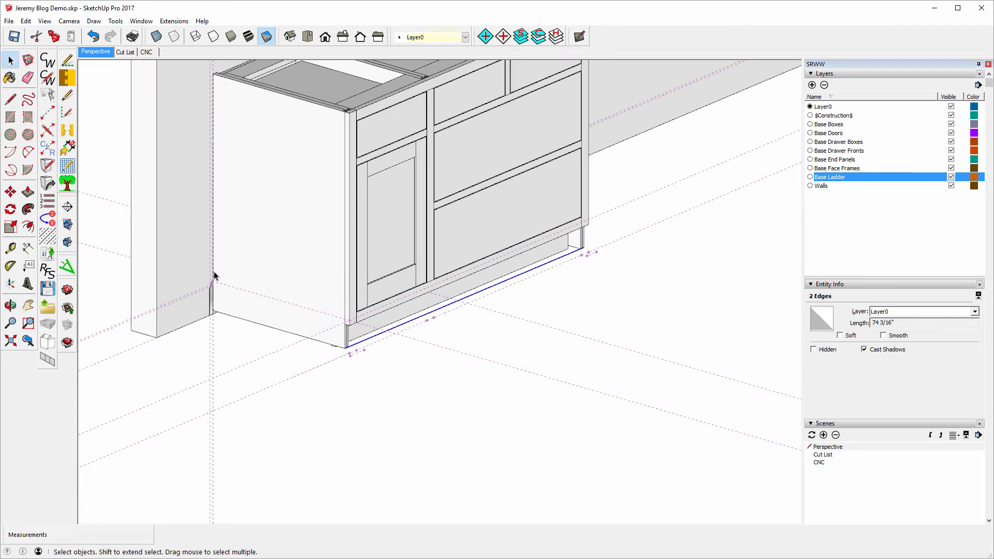
left_click(262, 328, "ctrl")
scroll(178, 298, "up", 5)
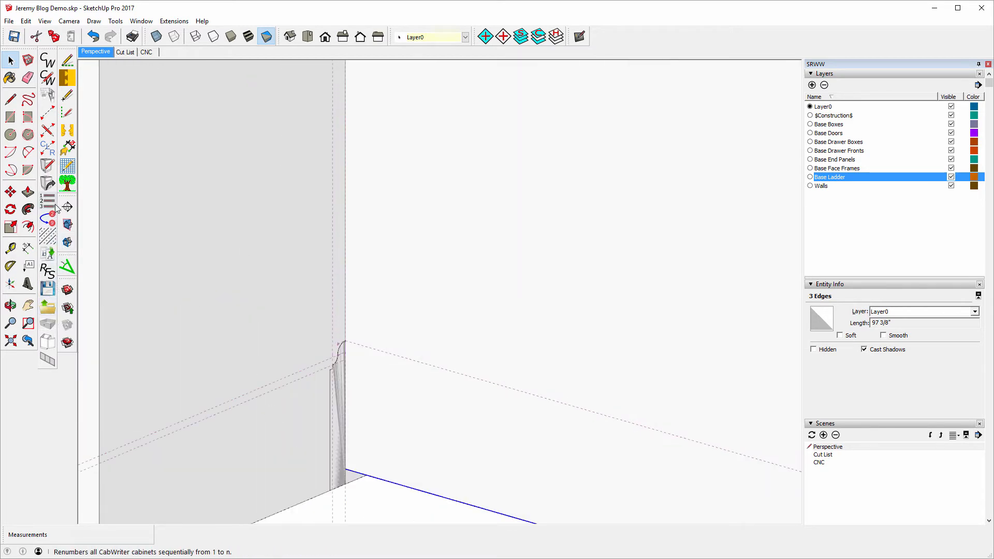
left_click(28, 209)
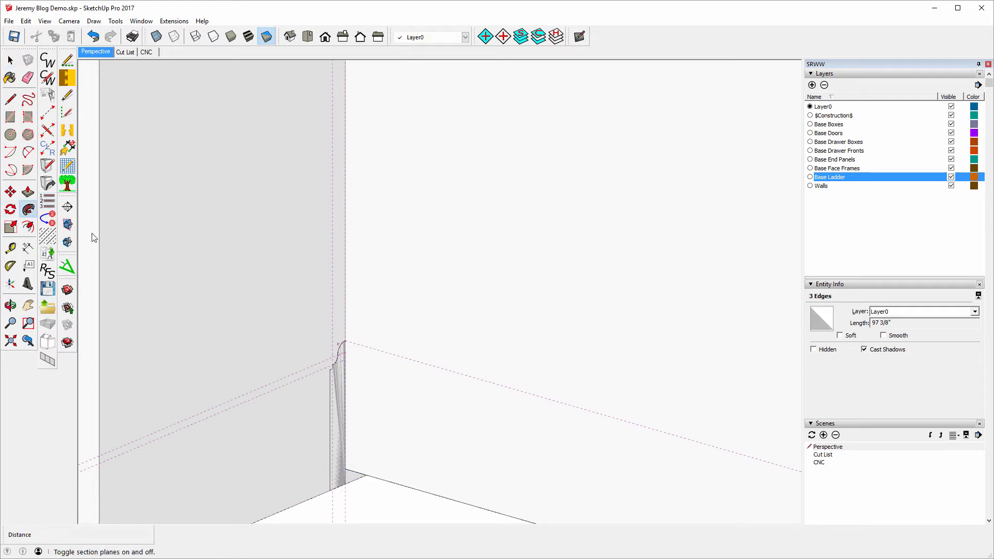
left_click(339, 385)
scroll(107, 200, "down", 5)
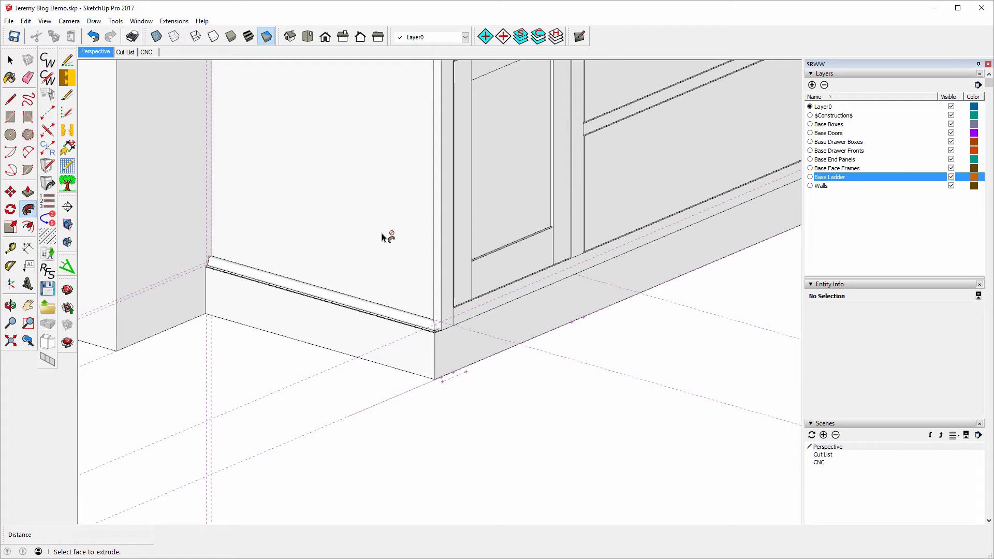
Undo the Follow Me sweep and the path edges along the cabinet's front and right side.
left_click(94, 37)
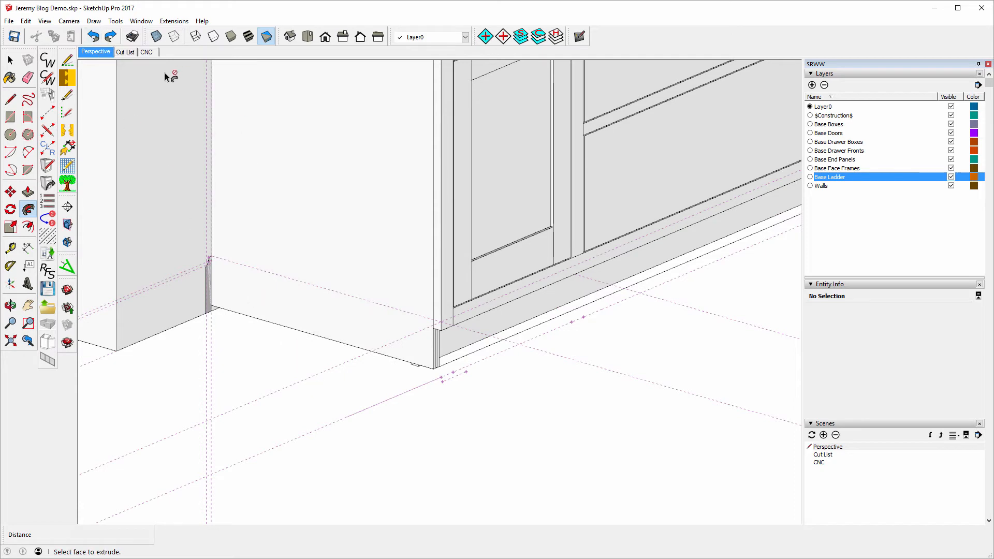
left_click(94, 37)
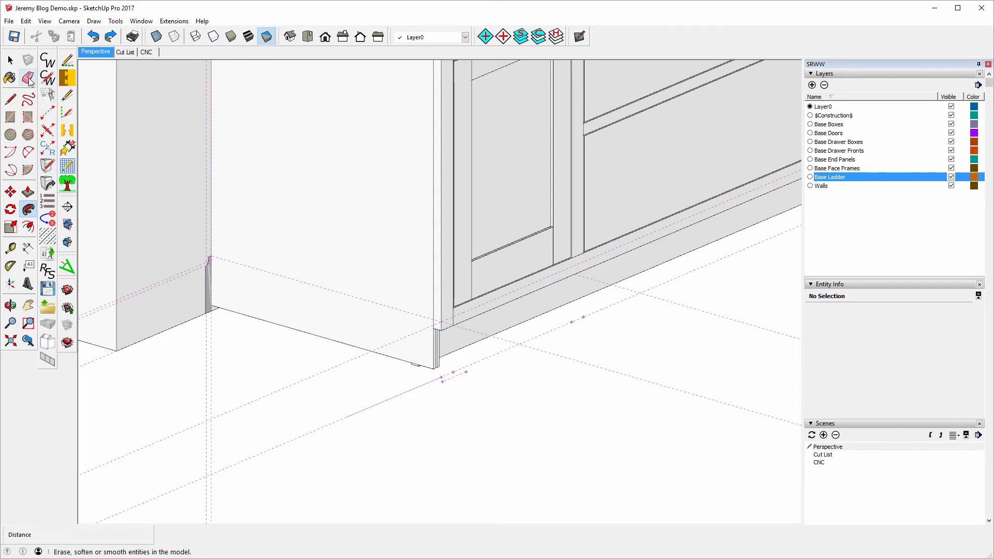
Draw path edges along the bottom of the cabinet's left side from the profile and across the front to the right corner.
left_click(11, 100)
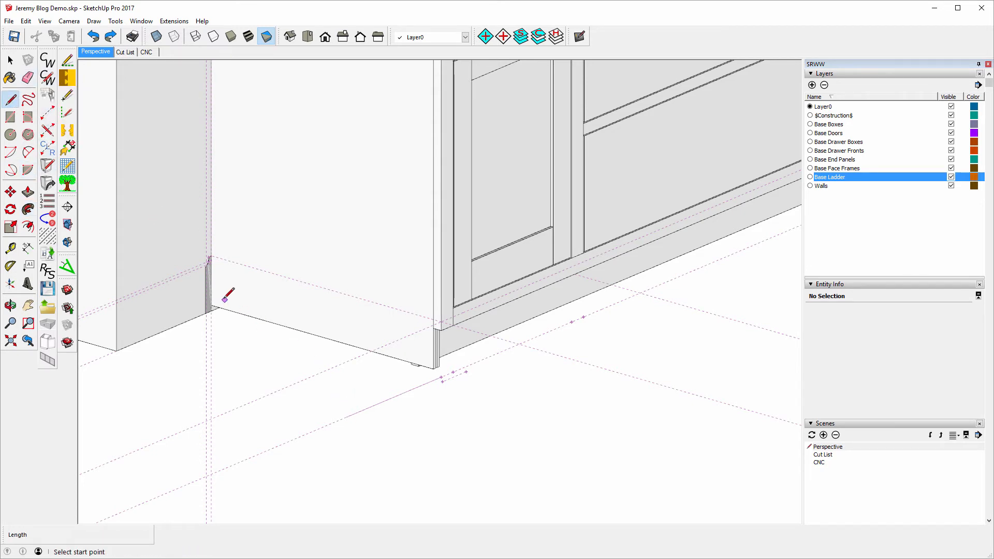
left_click(211, 311)
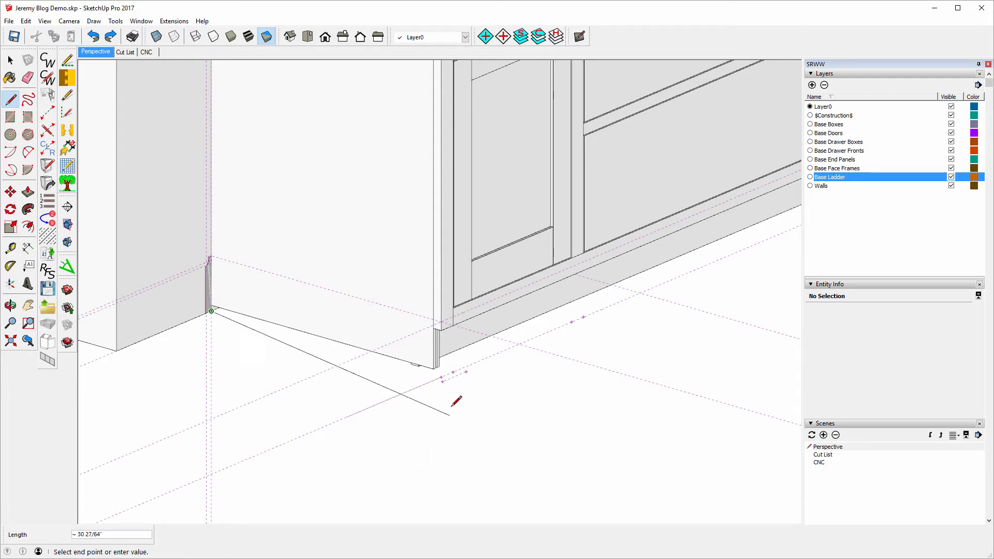
left_click(441, 376)
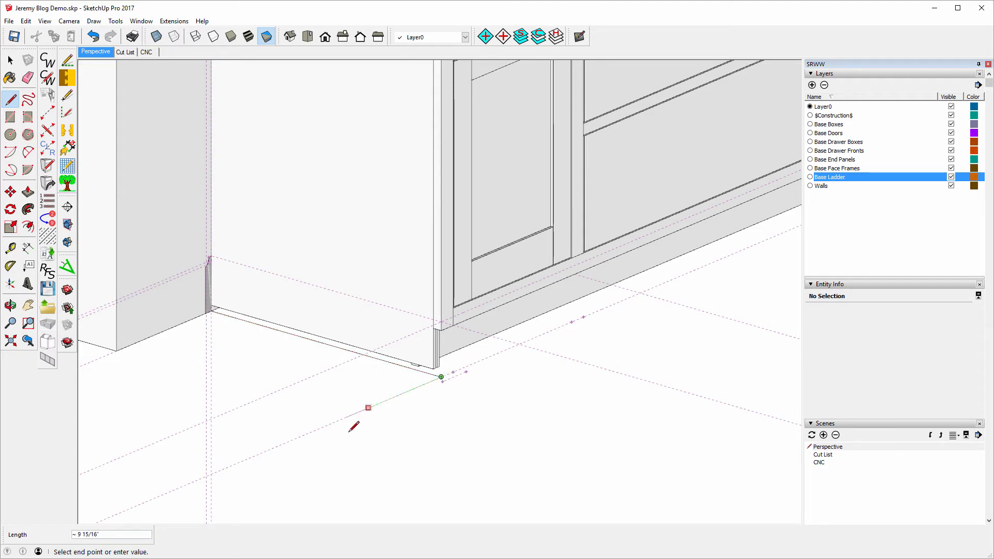
scroll(311, 422, "down", 5)
scroll(504, 390, "up", 5)
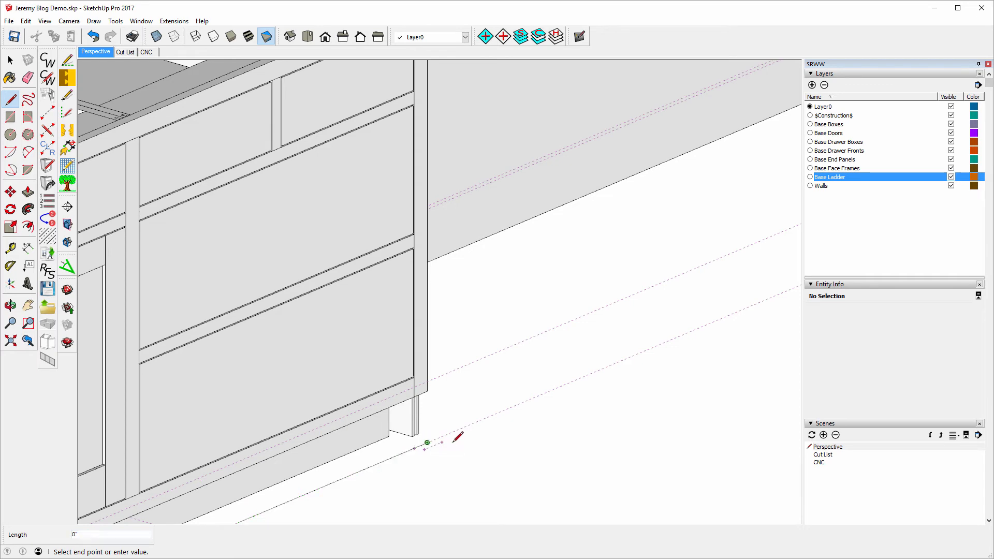
left_click(427, 443)
Draw a path edge along the bottom of the cabinet's right side, from the front corner to the rear corner at the wall.
left_click(11, 305)
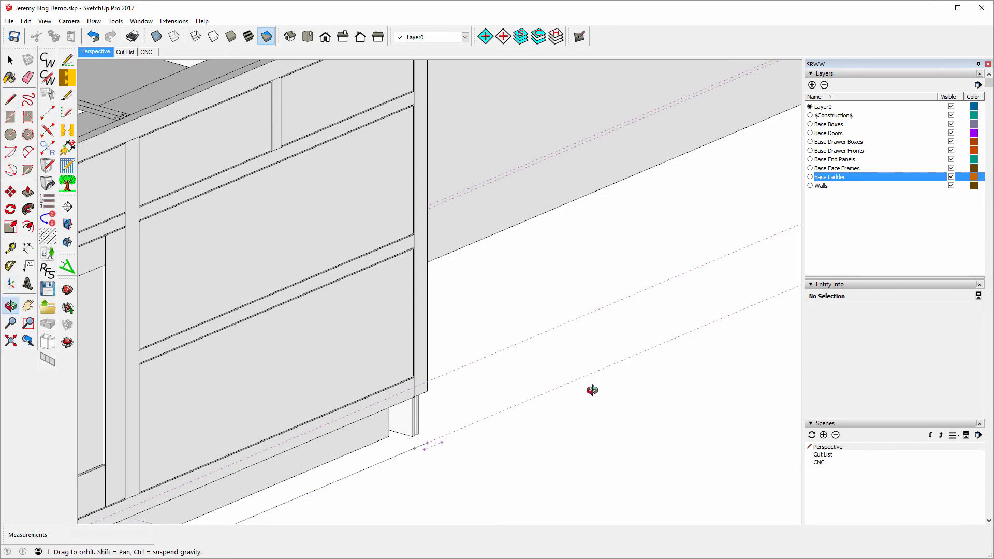
left_click_drag(592, 390, 104, 252)
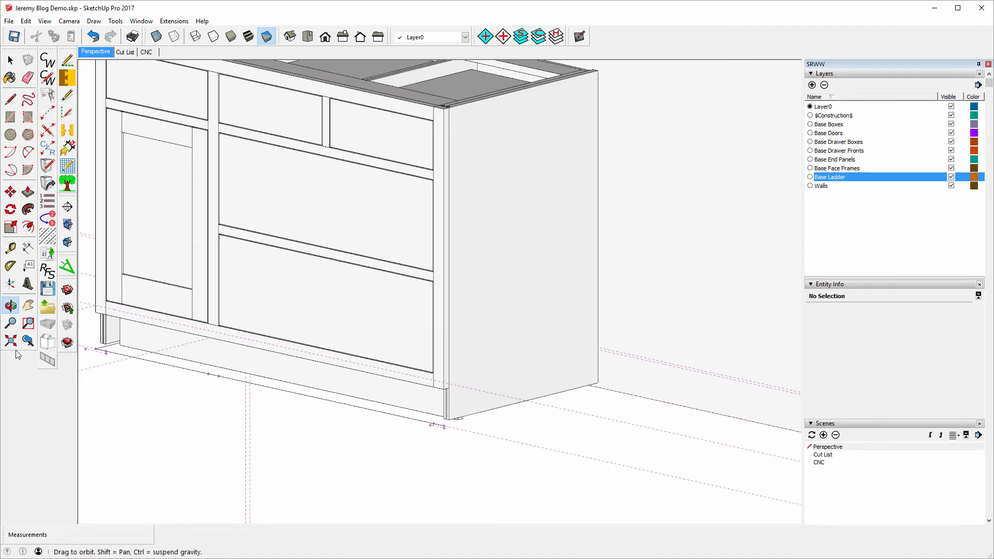
left_click(10, 98)
left_click(443, 426)
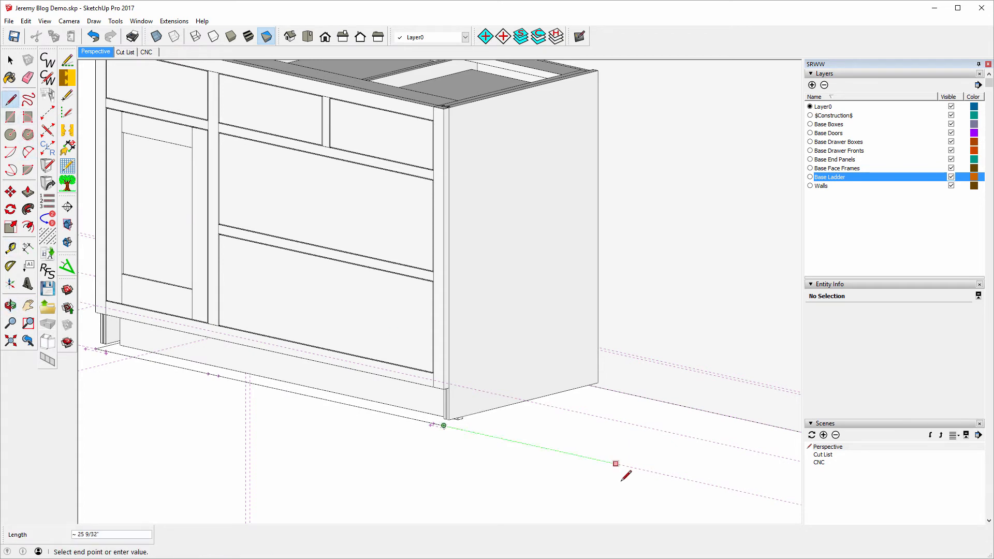
left_click(597, 387)
key("Escape")
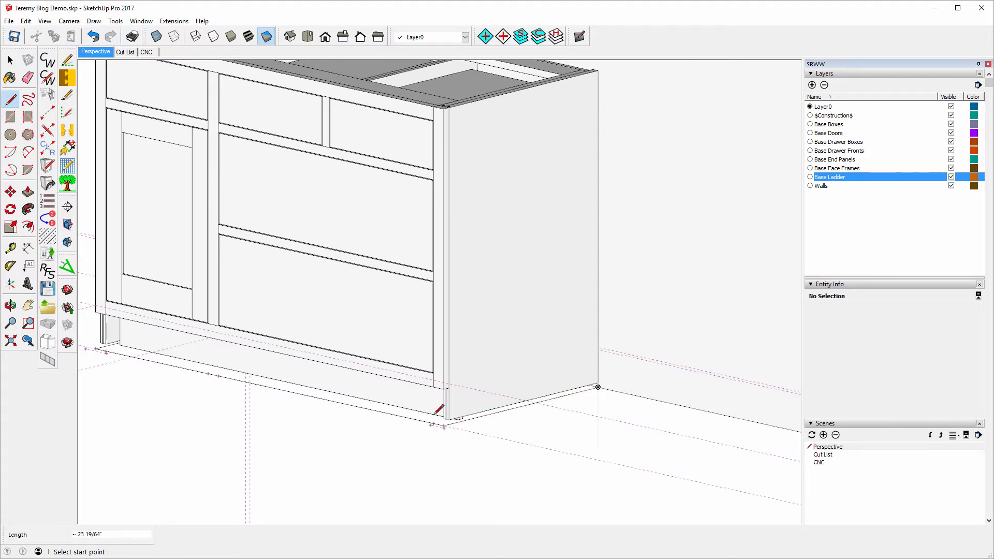
left_click(11, 61)
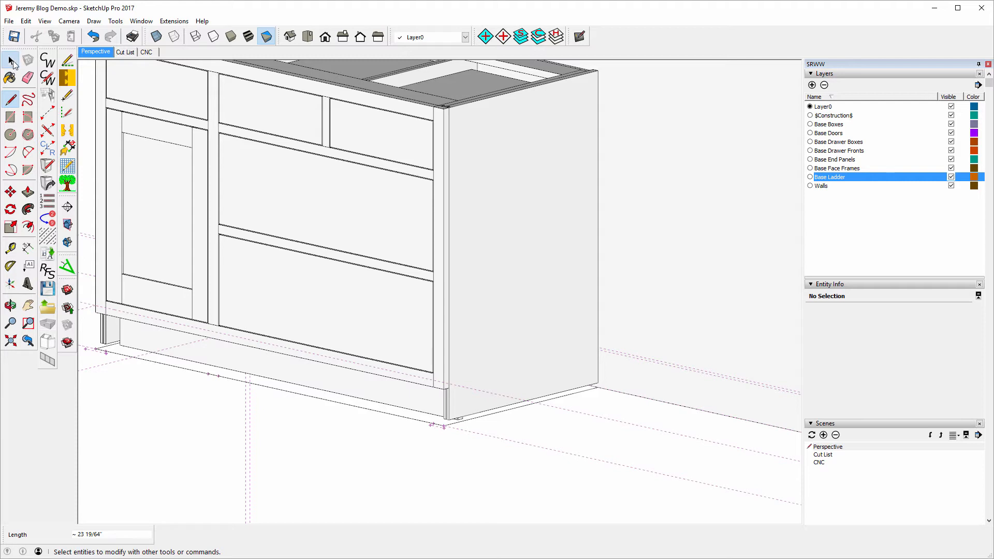
triple_click(402, 421)
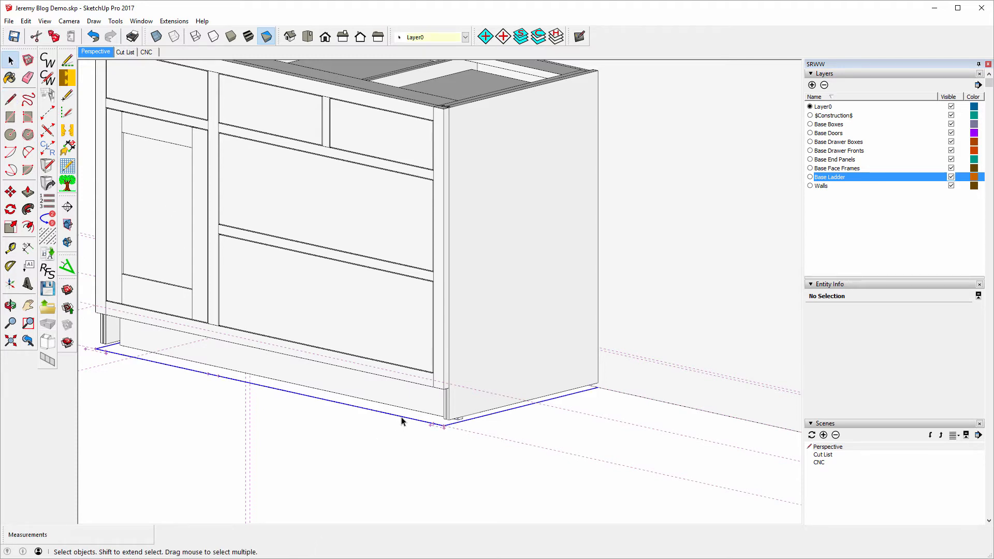
left_click(11, 306)
left_click_drag(160, 357, 577, 373)
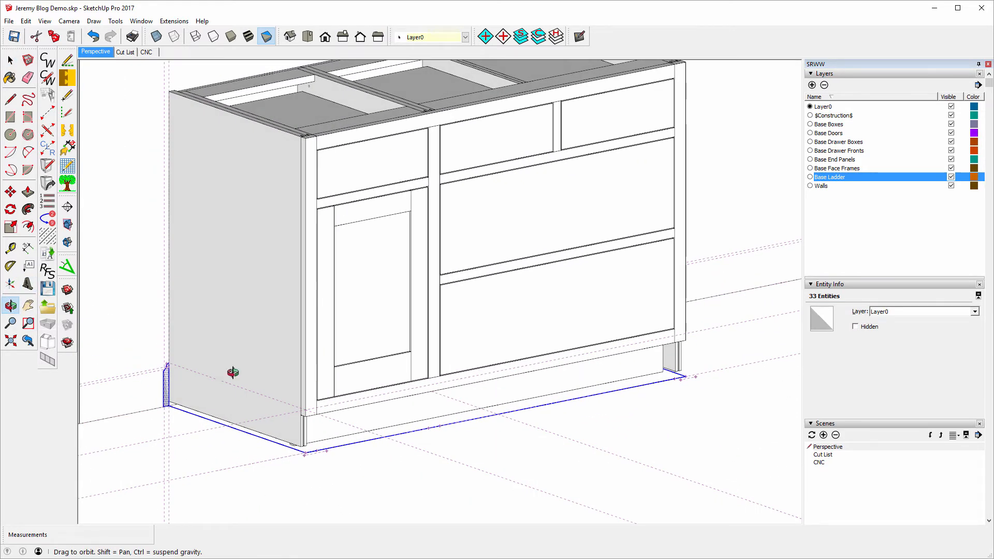
scroll(187, 370, "up", 3)
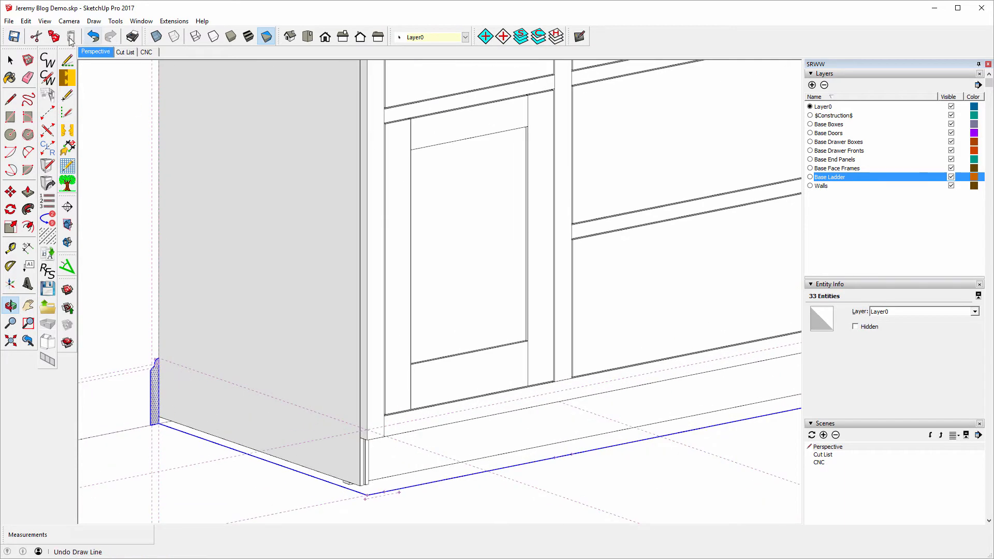
left_click_drag(95, 135, 96, 143)
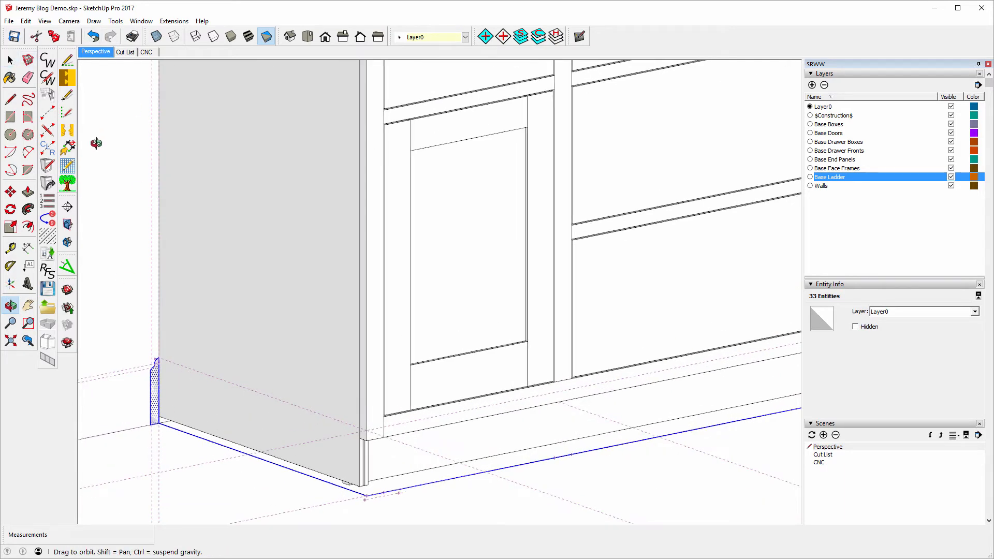
left_click(10, 60)
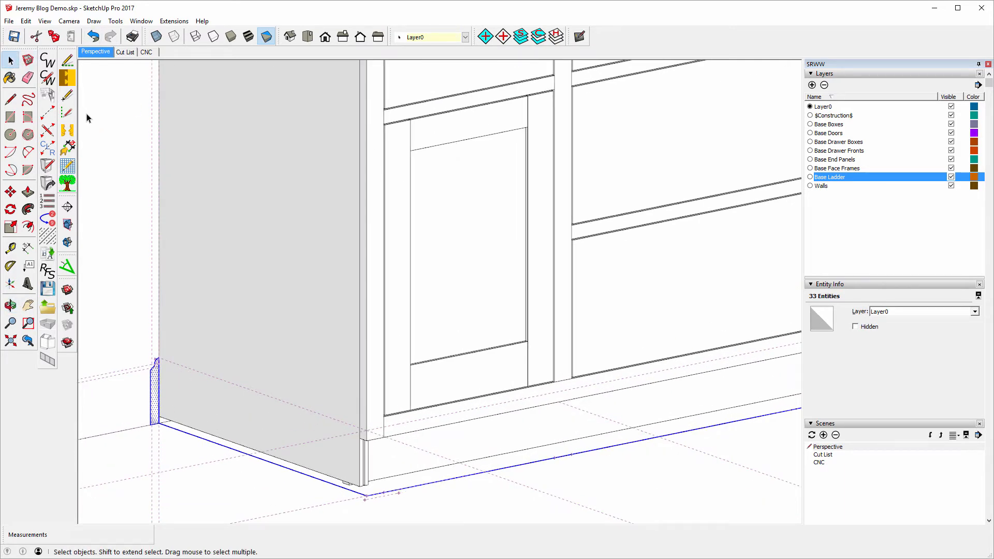
left_click(86, 118)
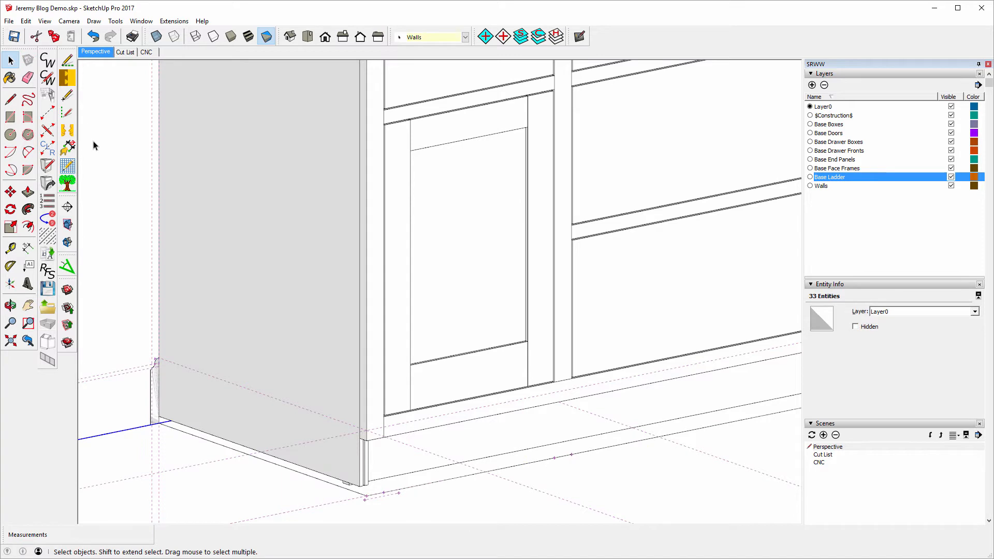
left_click(197, 496)
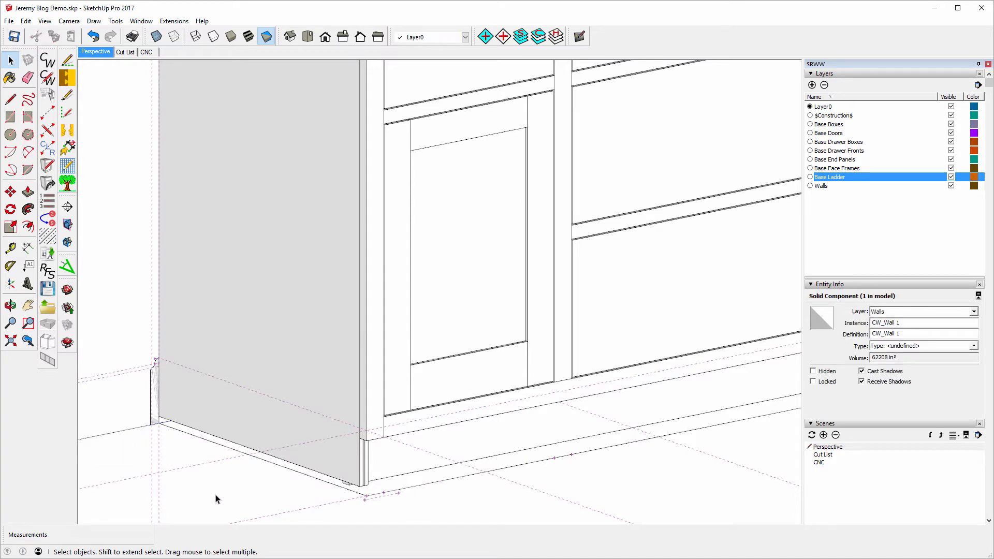
Sweep the moulding profile with Follow Me along the three path edges on the cabinet's left side, front and right side.
left_click(229, 450)
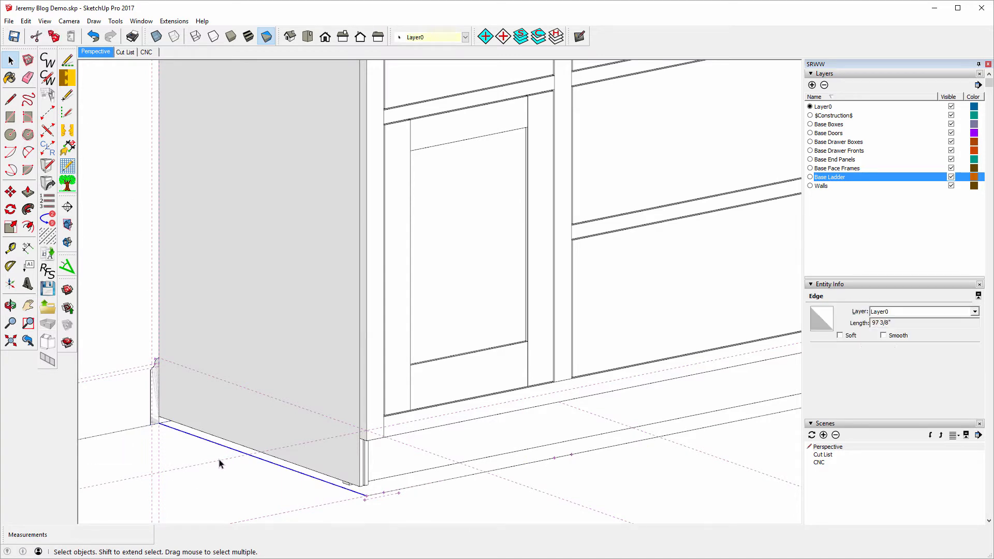
left_click(416, 488, "shift")
scroll(221, 412, "down", 5)
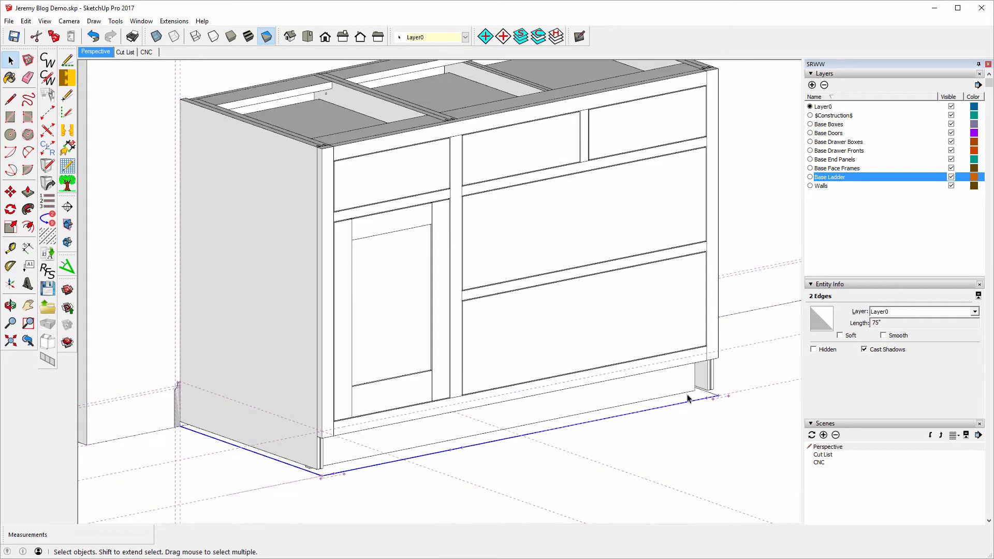
scroll(688, 398, "up", 5)
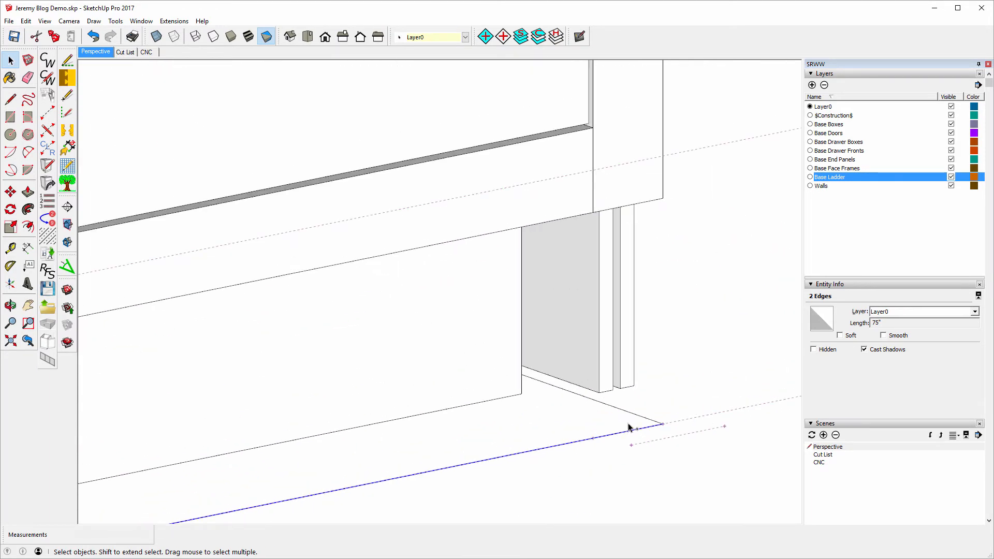
left_click(628, 414, "shift")
scroll(682, 341, "down", 4)
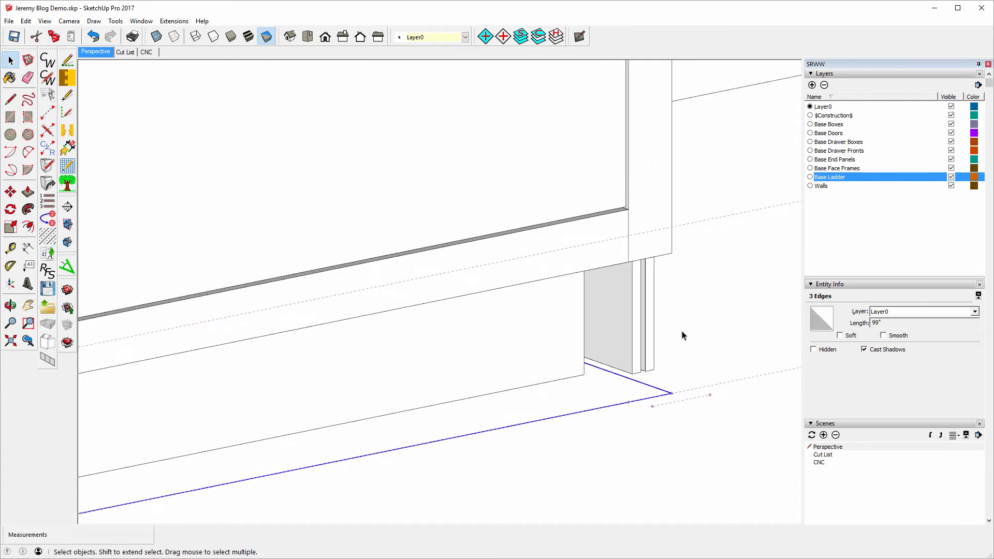
scroll(499, 481, "down", 2)
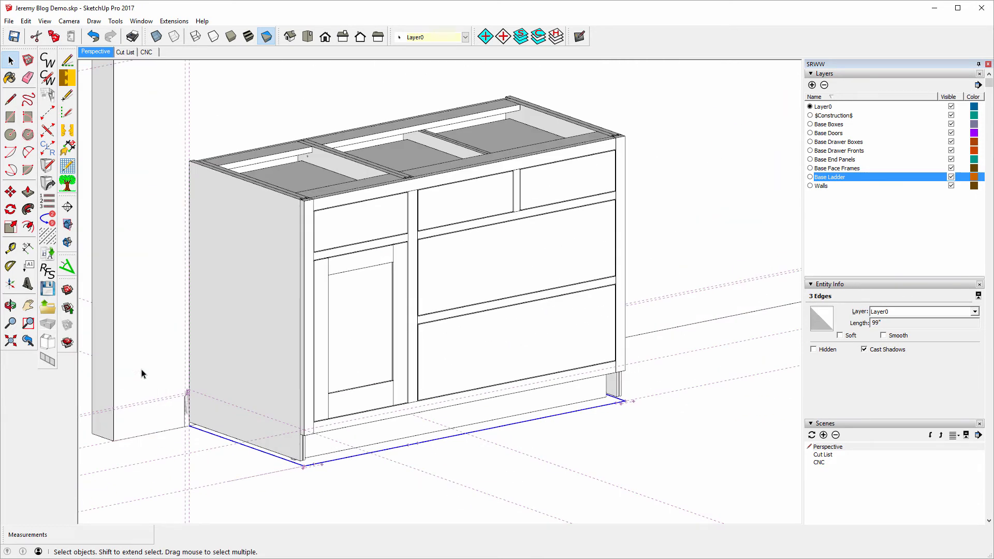
left_click(28, 210)
scroll(230, 492, "up", 3)
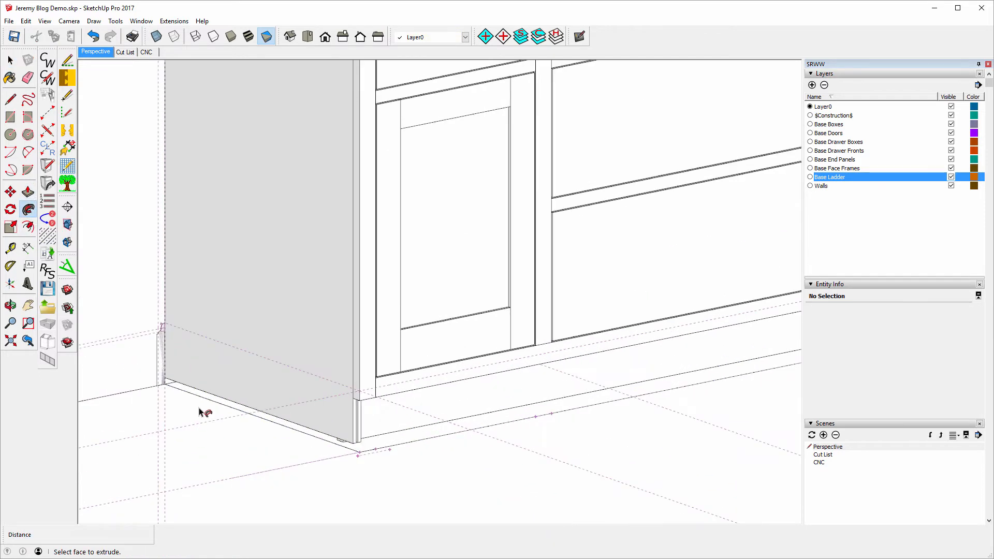
left_click(167, 368, "alt")
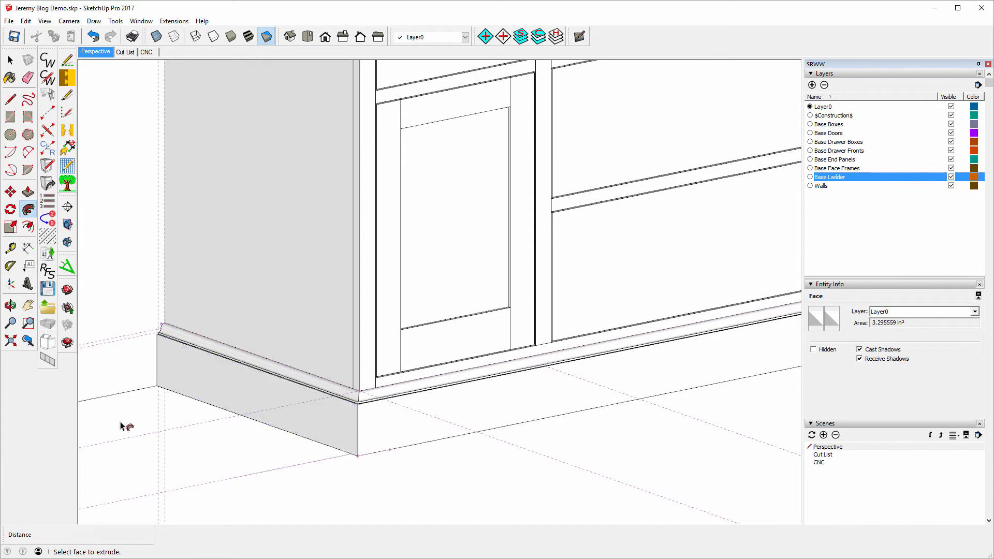
scroll(125, 418, "down", 4)
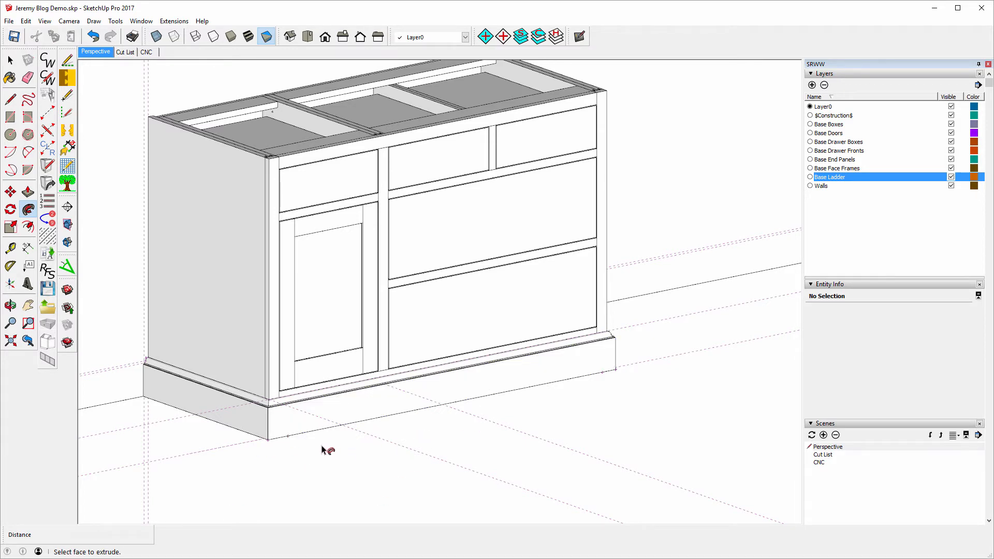
left_click(291, 436)
Place a horizontal guide on the moulding's front face 3" above its bottom edge.
left_click(10, 249)
left_click(462, 400)
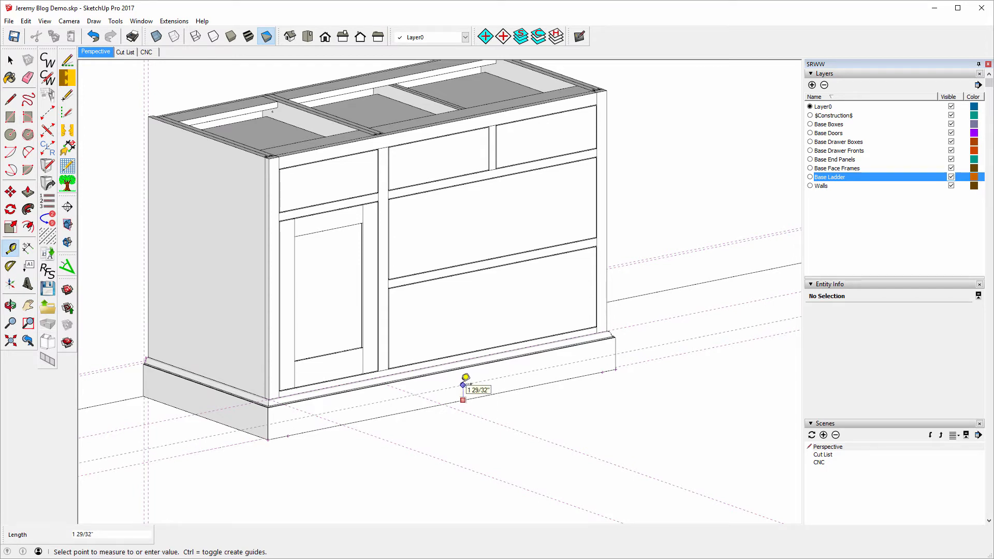
type("3")
key("Return")
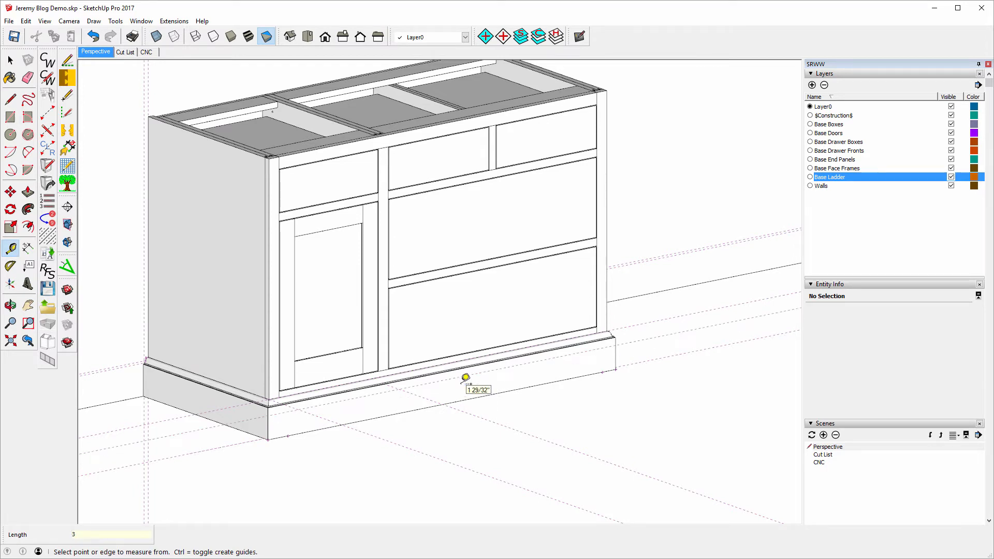
Place vertical guides on the moulding's front face 3" in from its left and right ends.
left_click(274, 424)
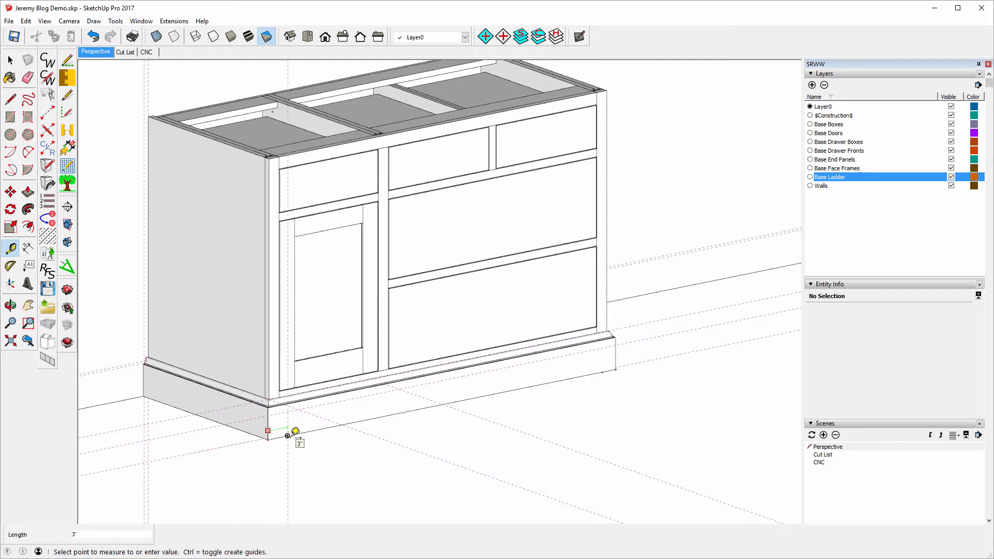
left_click(287, 435)
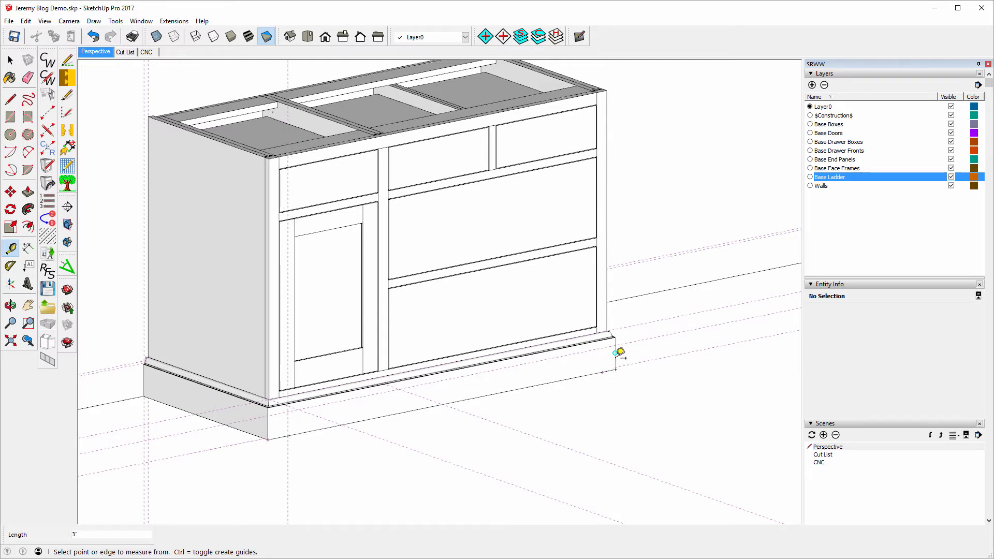
left_click(615, 352)
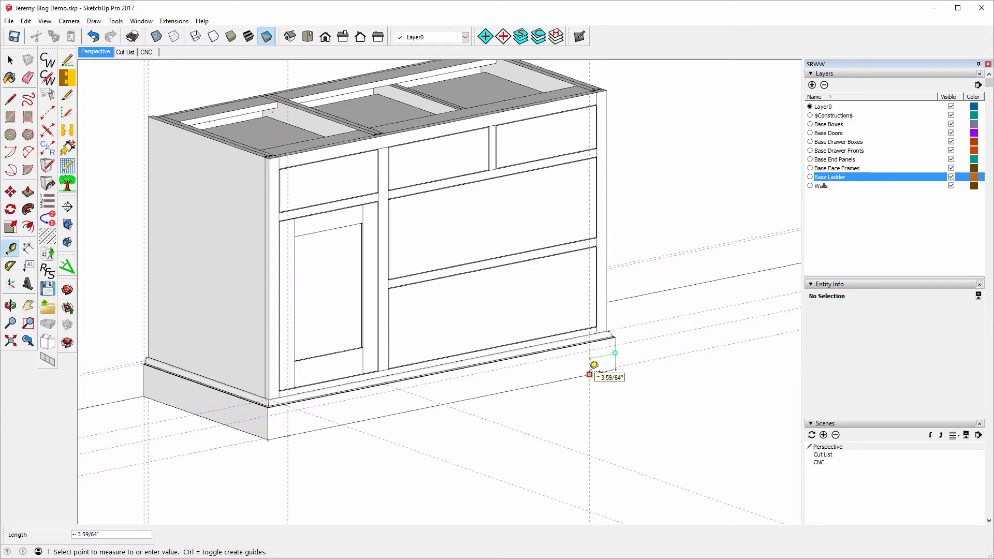
left_click(594, 364)
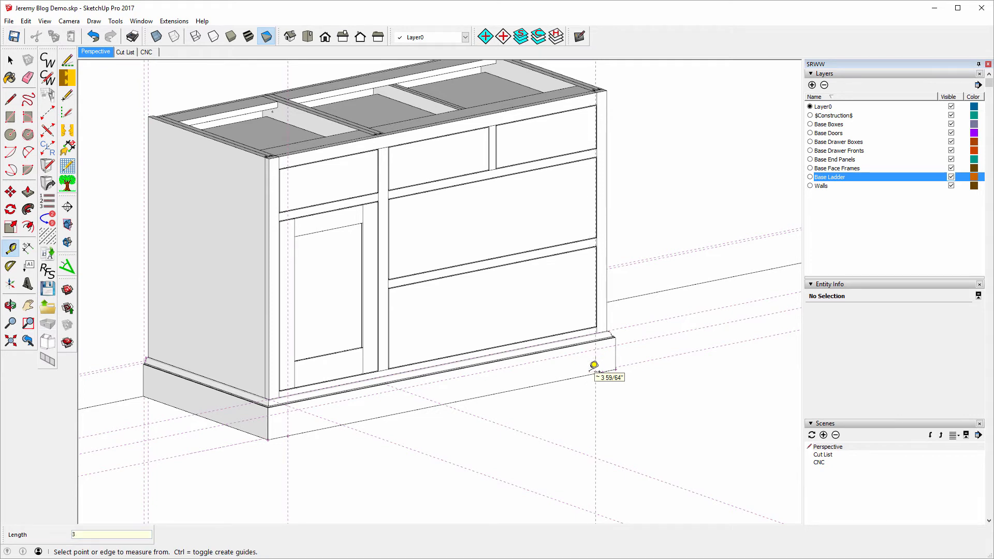
left_click(273, 416)
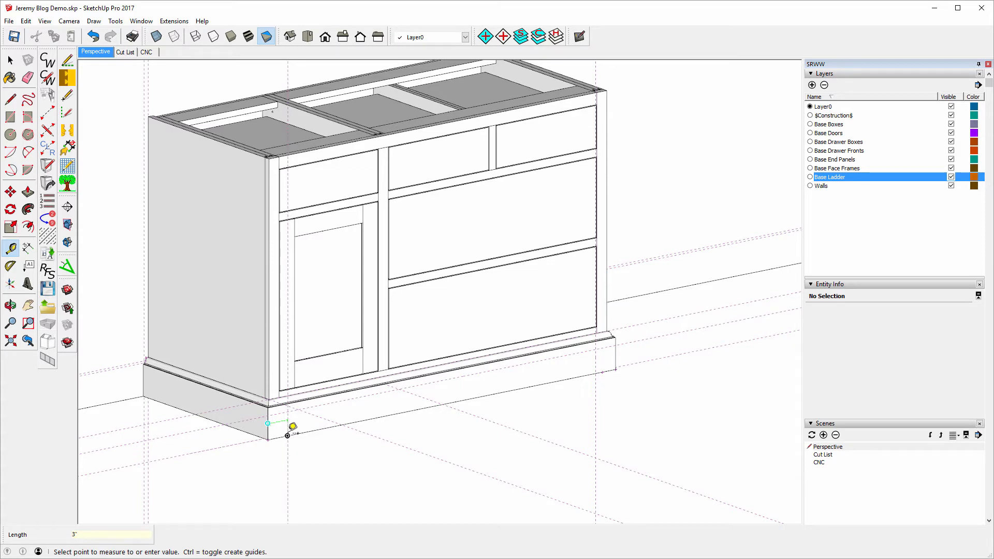
left_click(288, 435)
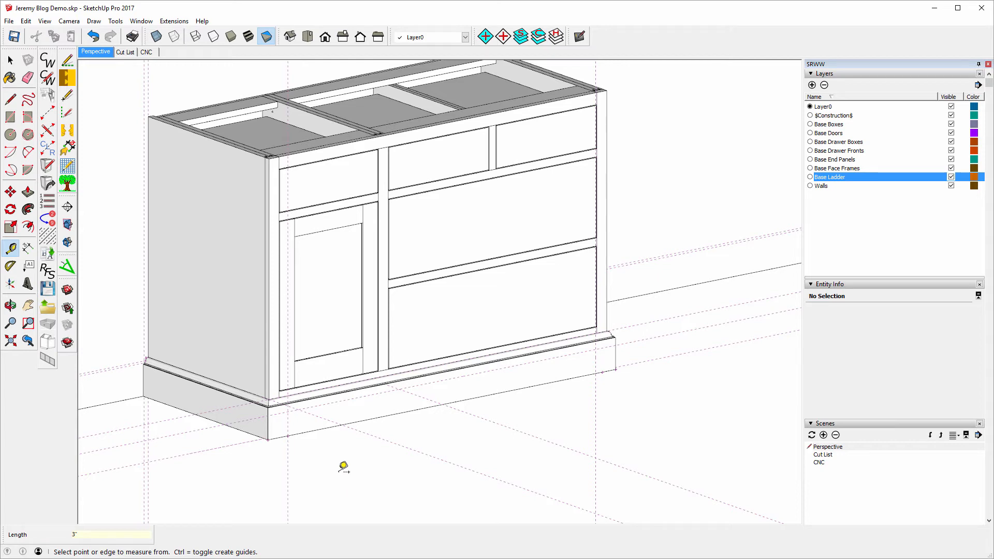
Add a second vertical guide 3" further inward from each of the two end guides on the moulding's front face.
left_click(287, 426)
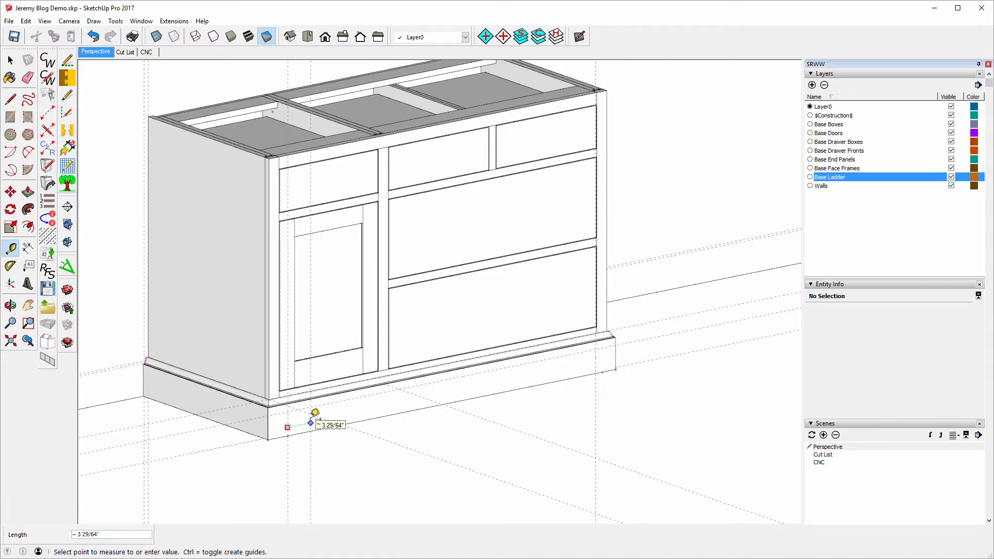
type("3")
key("Return")
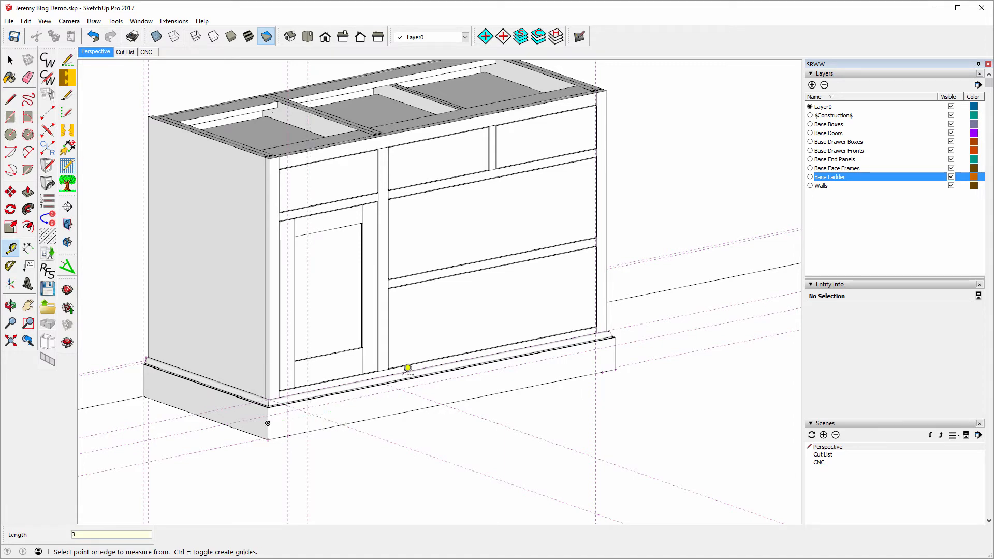
left_click(595, 366)
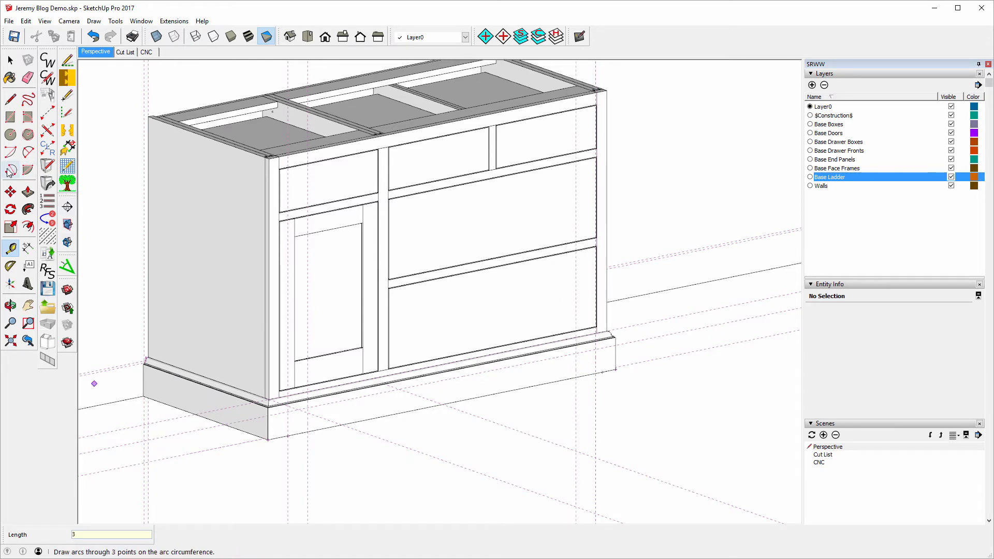
Draw quarter-circle arcs of 3" radius at both ends of the moulding's front face, centred on the inner vertical guides at its bottom edge.
left_click(10, 151)
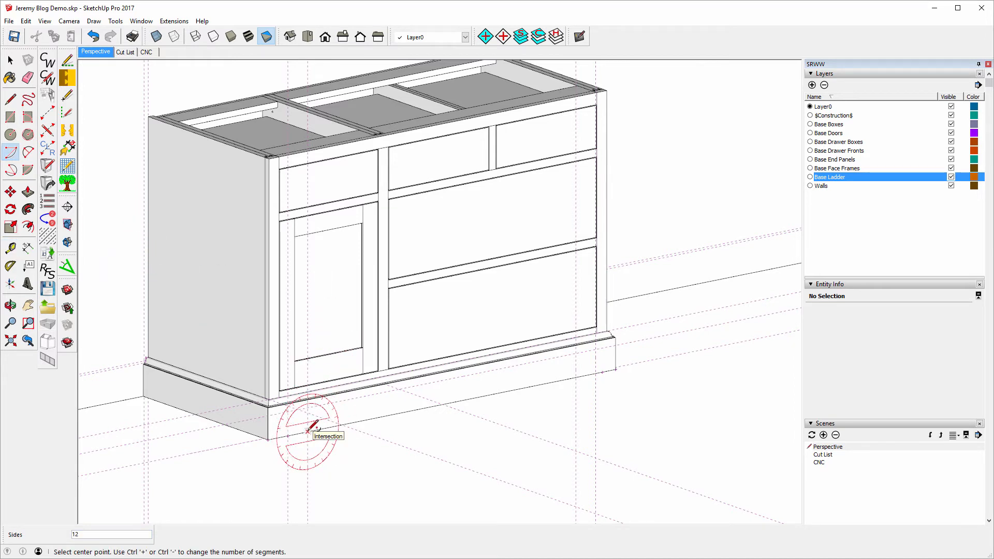
left_click(307, 431)
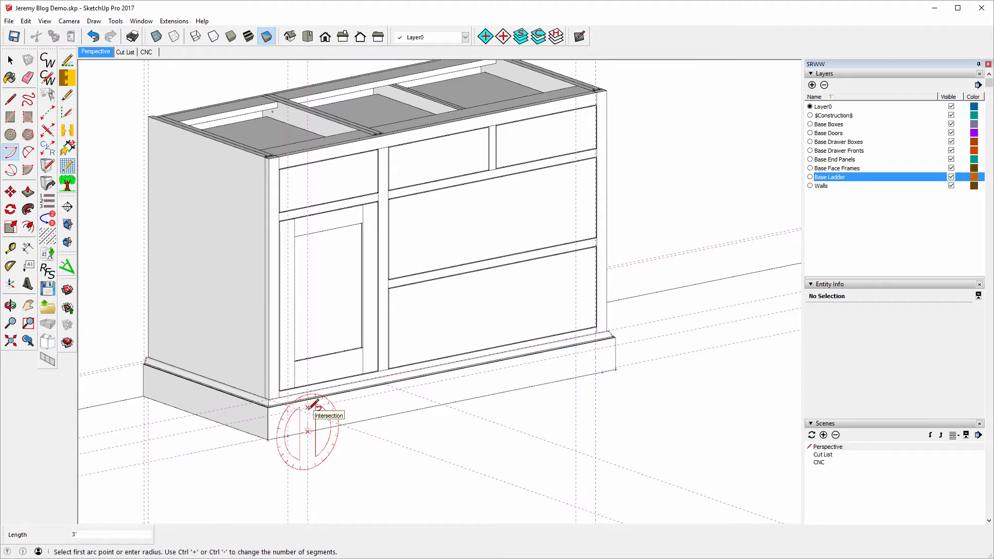
left_click(308, 408)
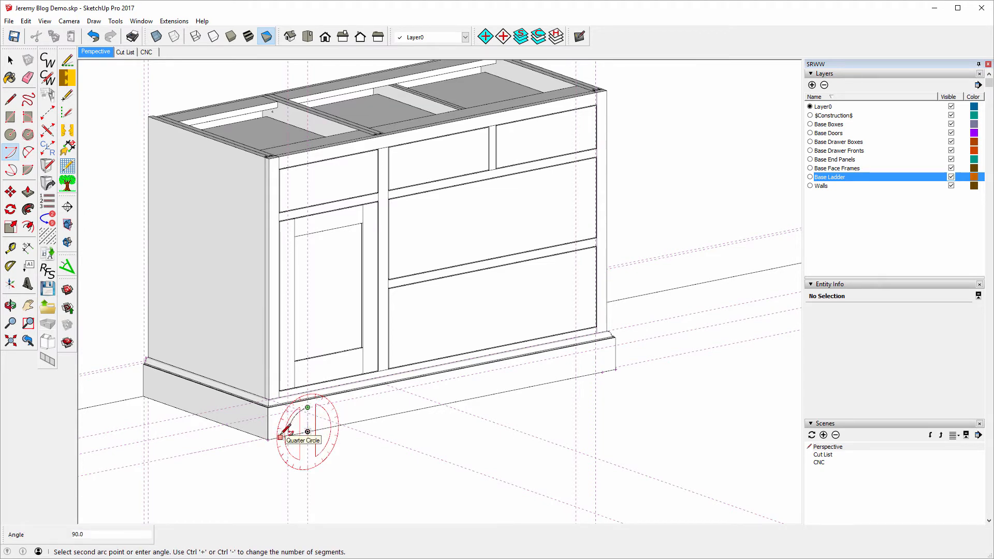
left_click(288, 434)
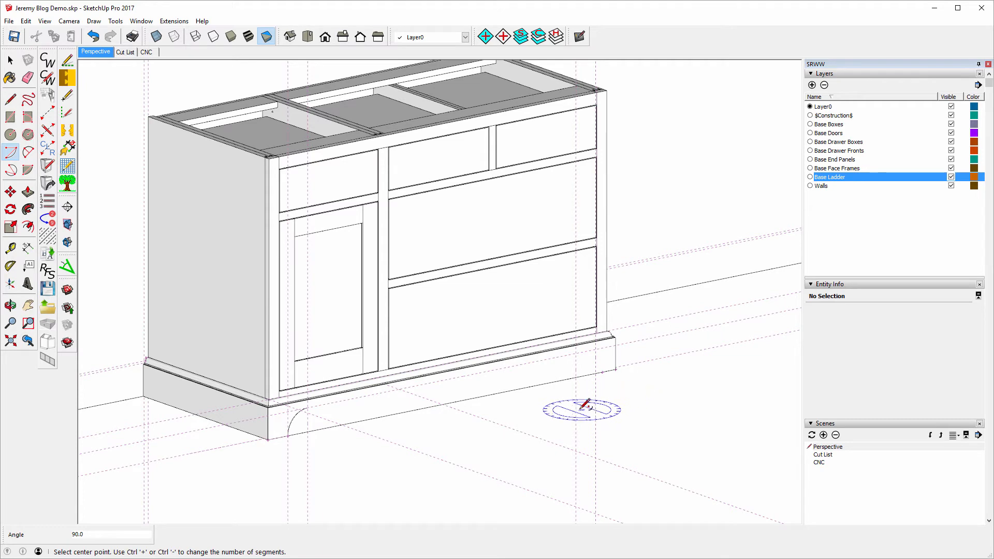
left_click(575, 377)
left_click(575, 353)
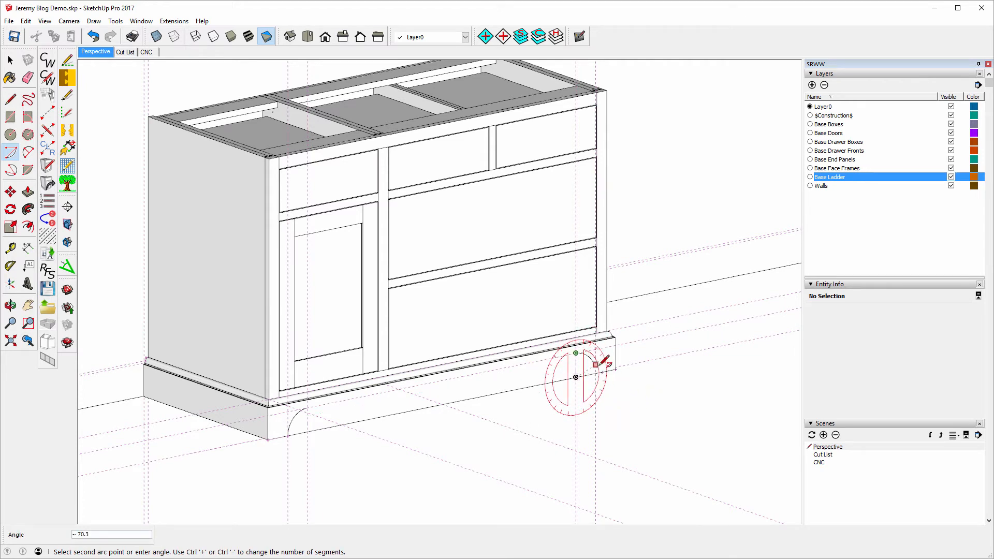
left_click(602, 372)
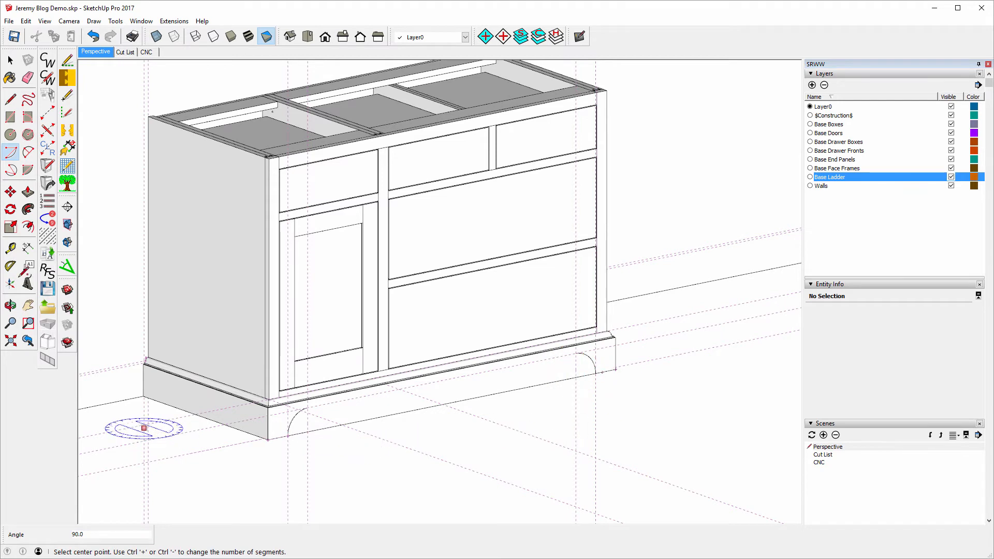
Join the tops of the two arcs with a line and push the enclosed face back 3/4" to cut out the toe opening.
left_click(13, 100)
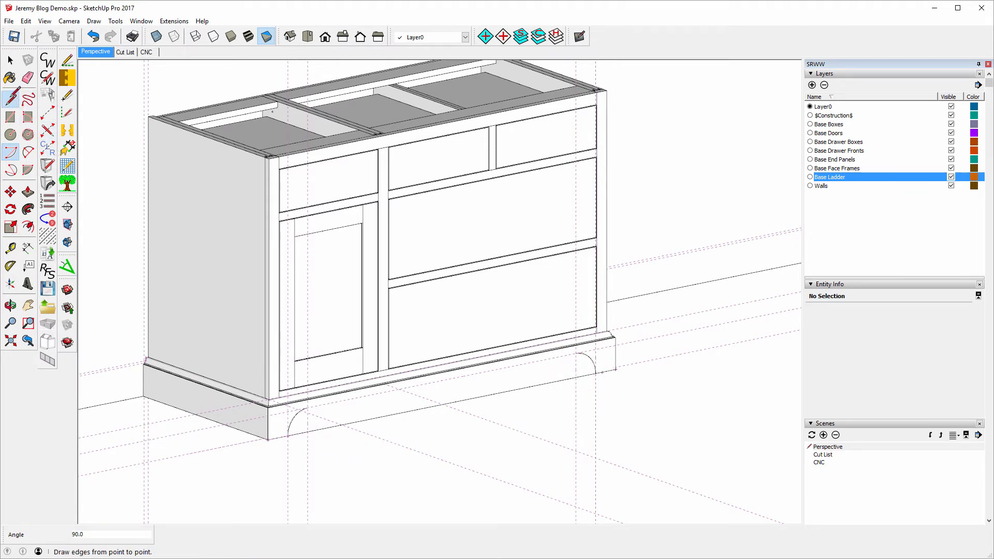
left_click(305, 408)
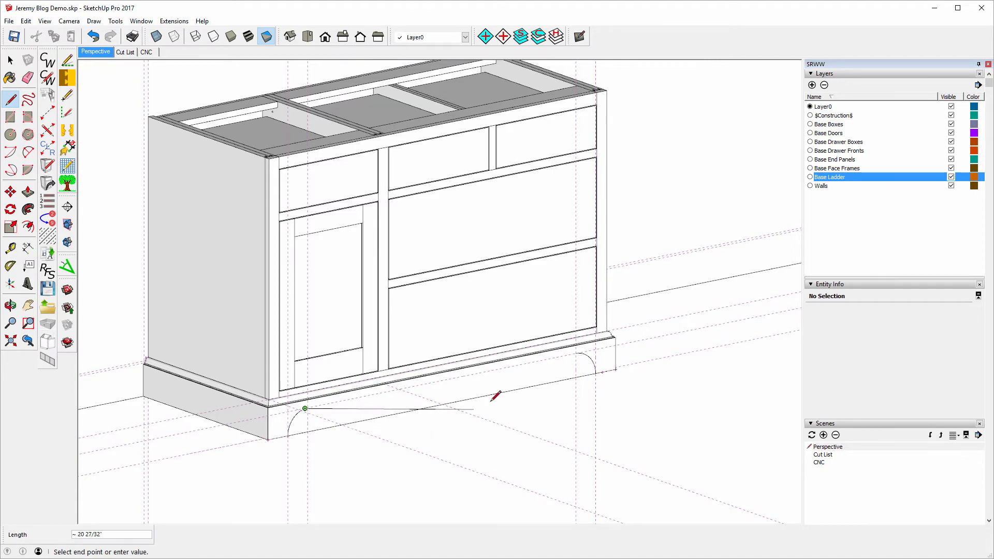
left_click(576, 352)
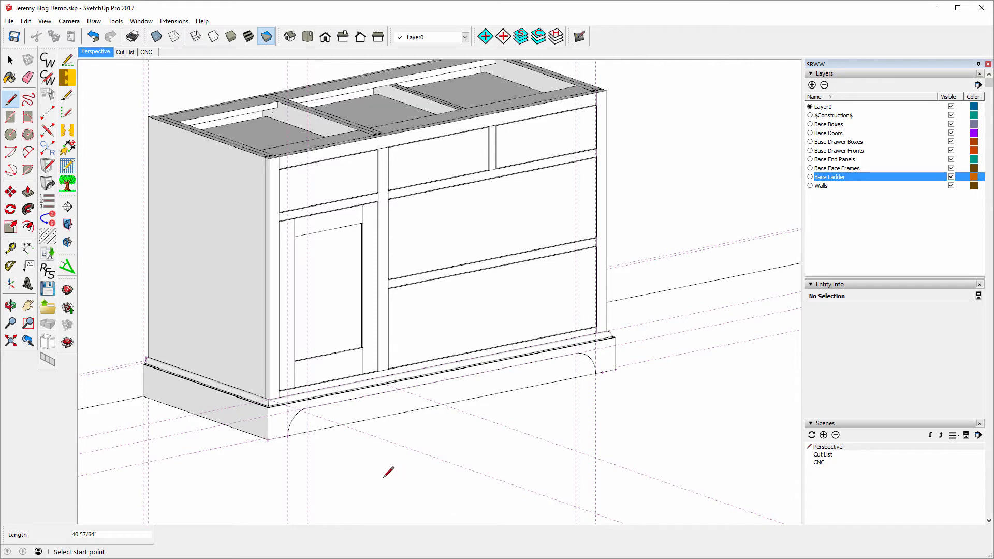
left_click(27, 193)
left_click(344, 421)
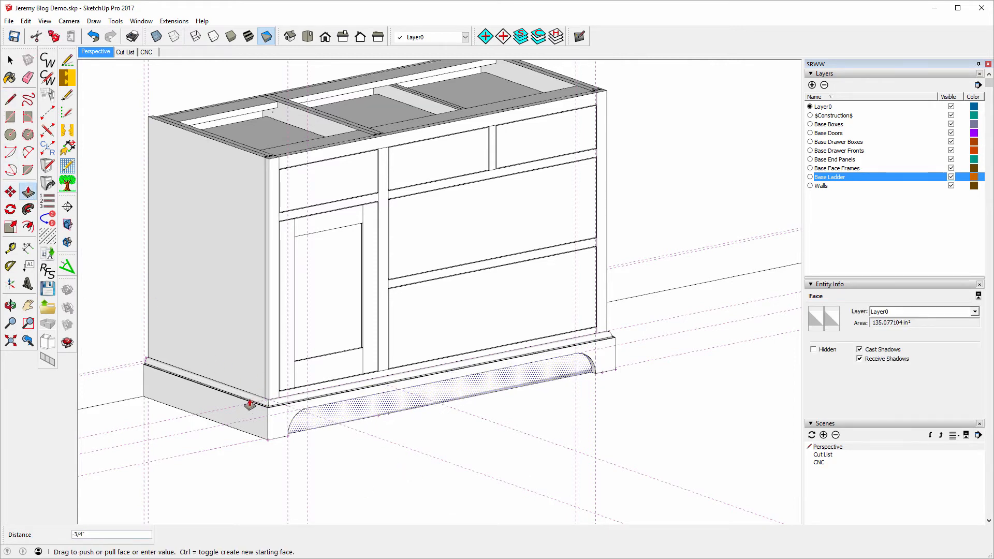
left_click(100, 357)
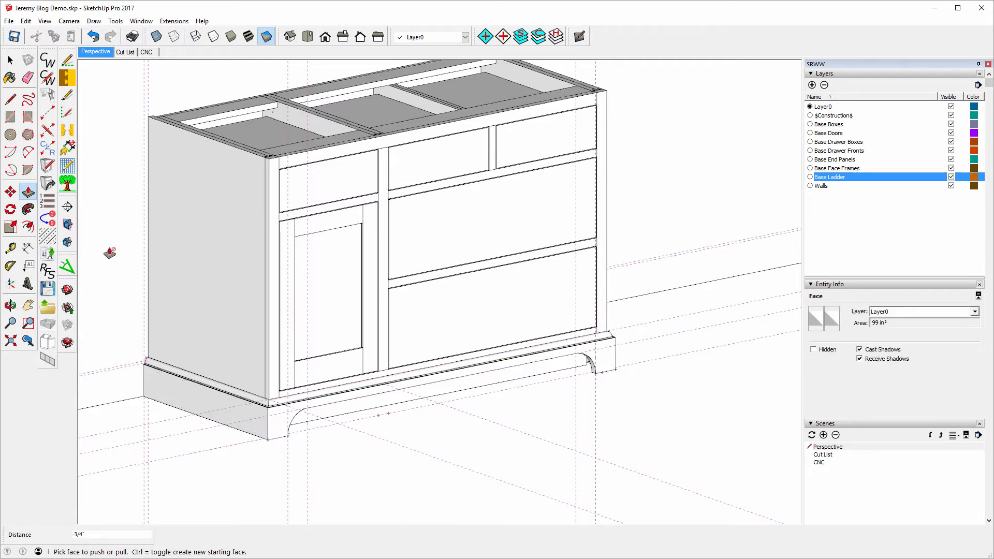
Select the whole base moulding and place a copy about 77" in front of the cabinet.
left_click(10, 61)
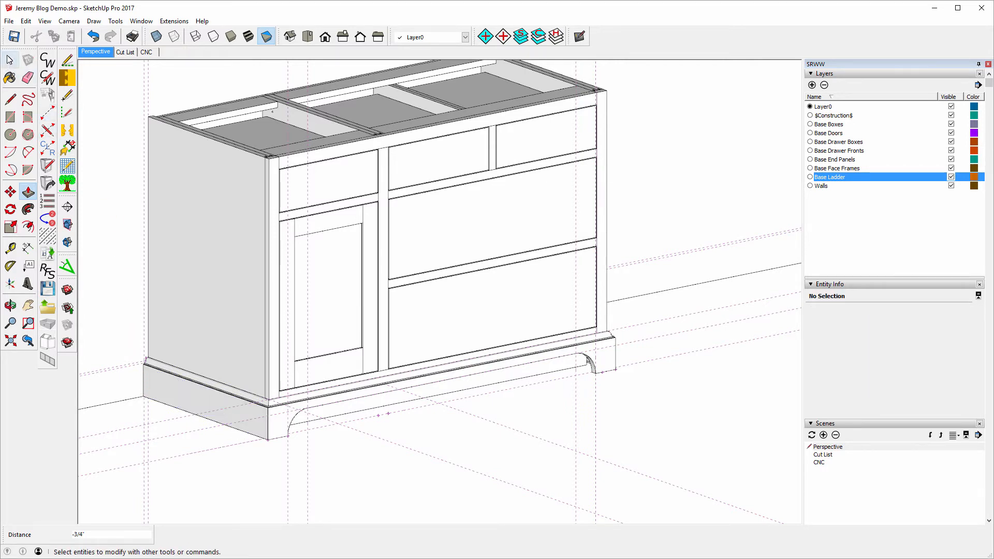
triple_click(200, 392)
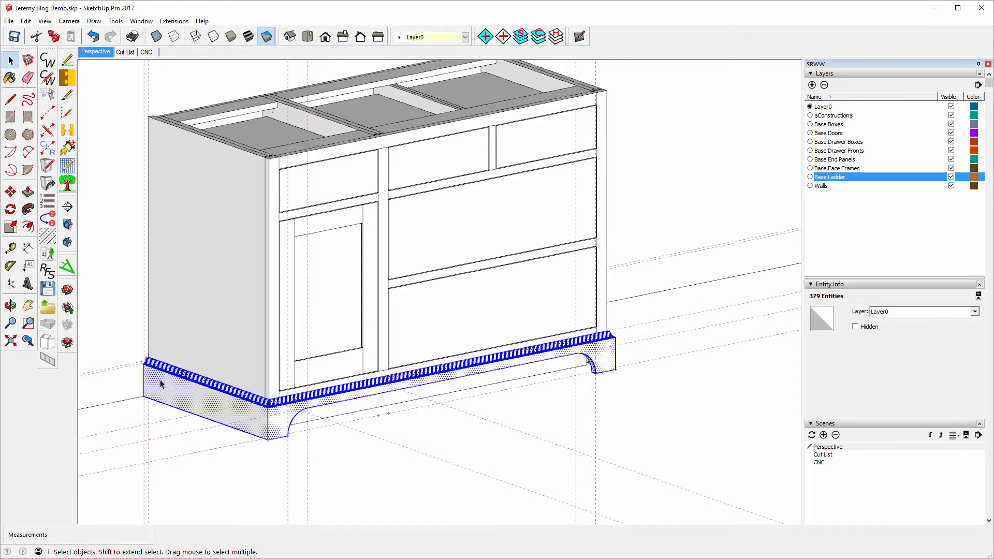
left_click(15, 192)
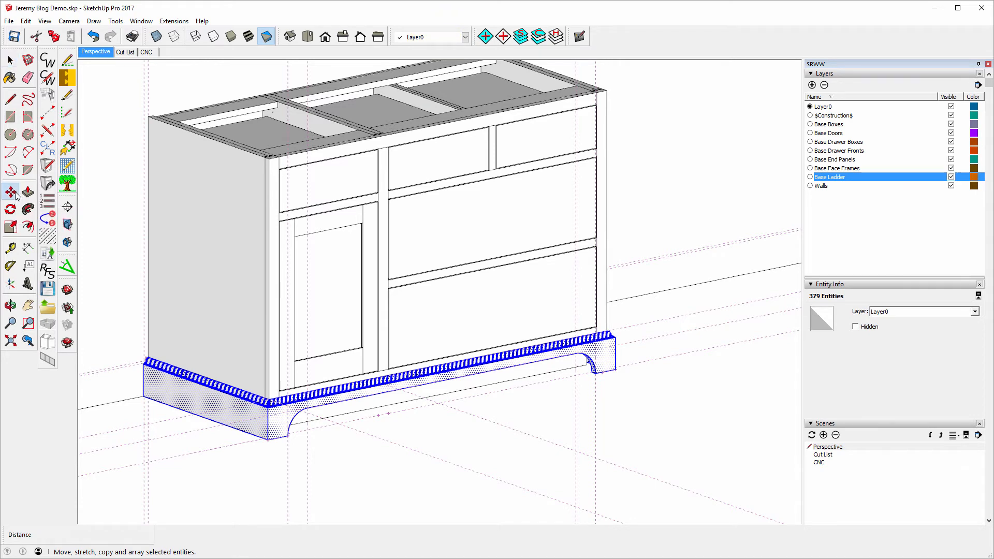
left_click(264, 439)
key("ctrl")
scroll(320, 481, "down", 6)
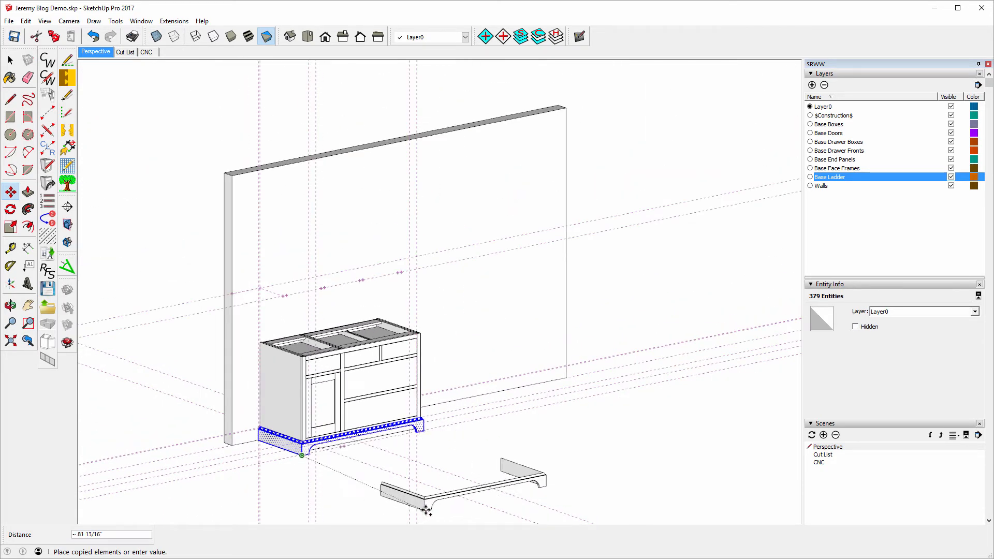
left_click(439, 500)
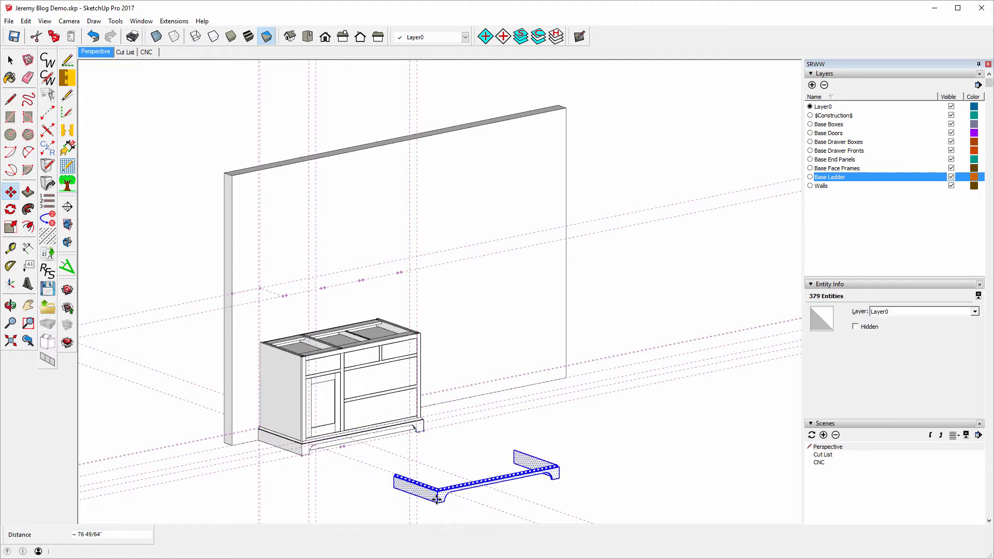
Place another copy of the moulding about 124" further out in front of the first copy.
scroll(278, 317, "down", 3)
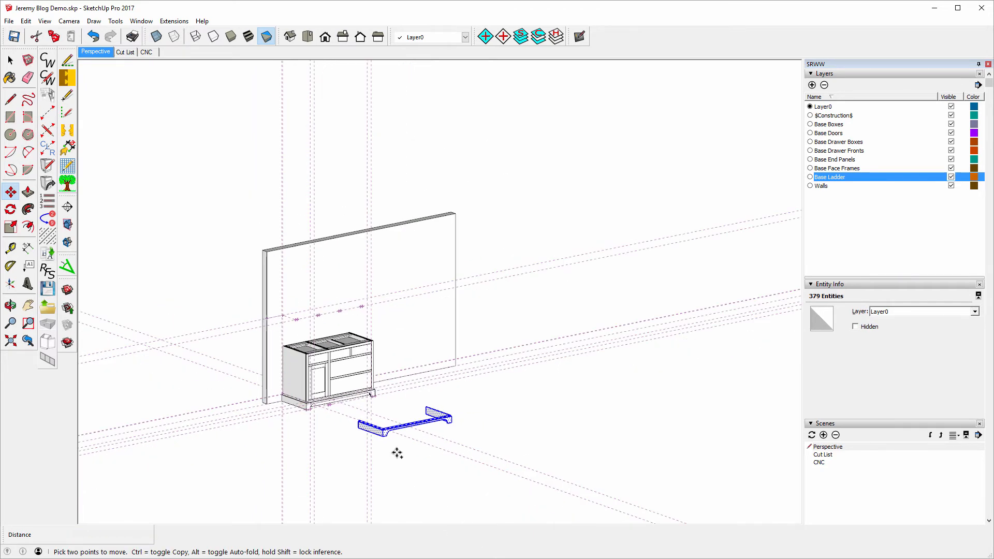
left_click(383, 436)
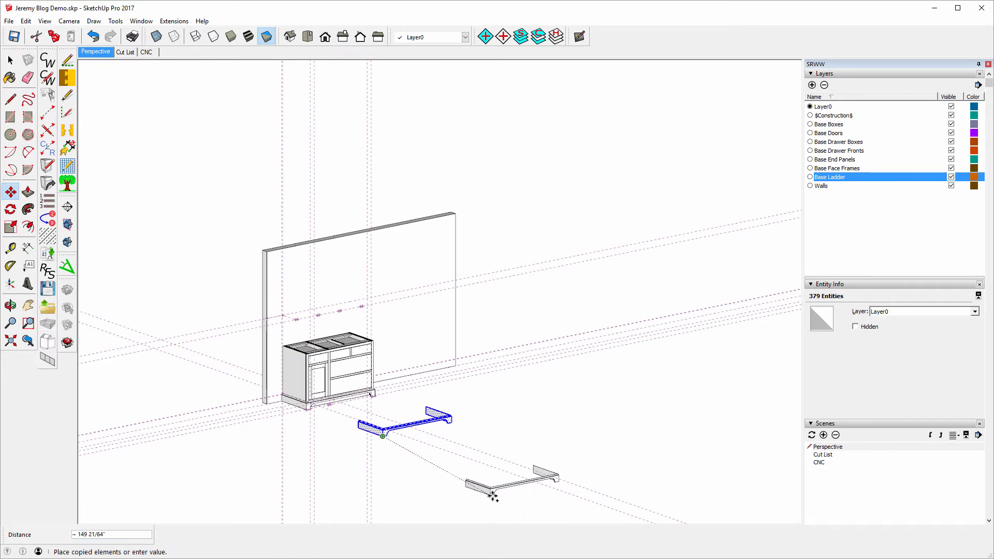
left_click(505, 483)
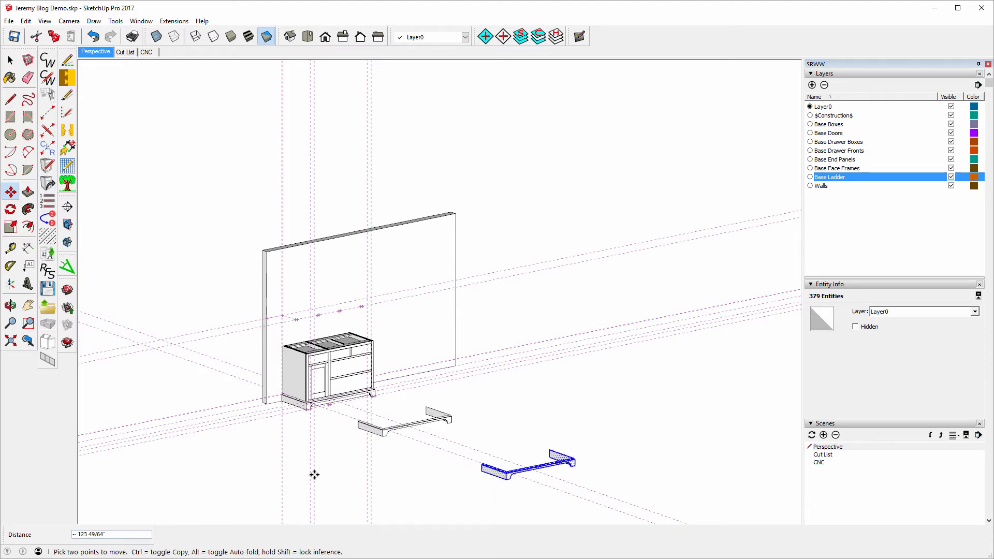
Draw a mitre line across the upper ledge at the first copy's front left corner, from the inner to the outer corner point.
left_click(10, 305)
left_click_drag(406, 423, 340, 430)
scroll(355, 428, "up", 5)
scroll(369, 473, "up", 5)
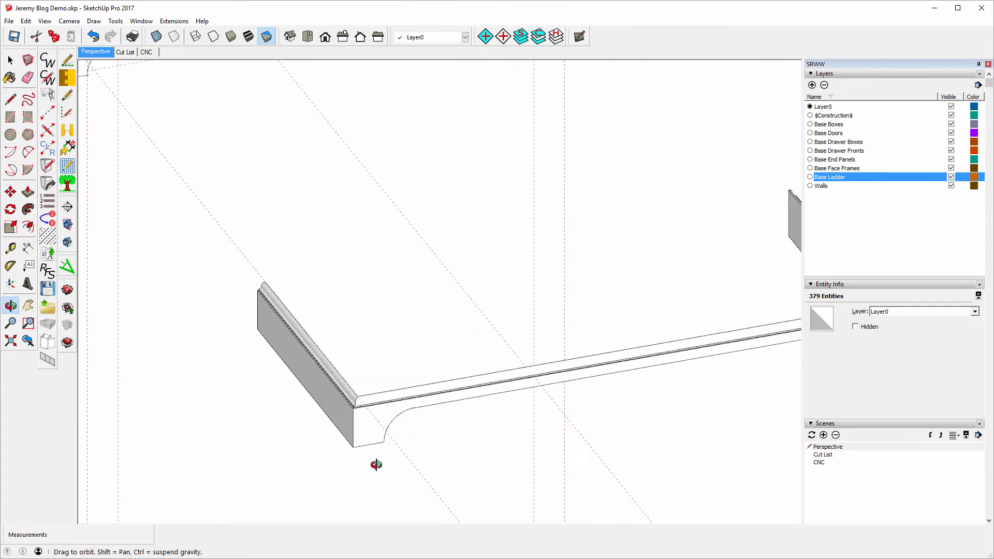
scroll(332, 410, "up", 4)
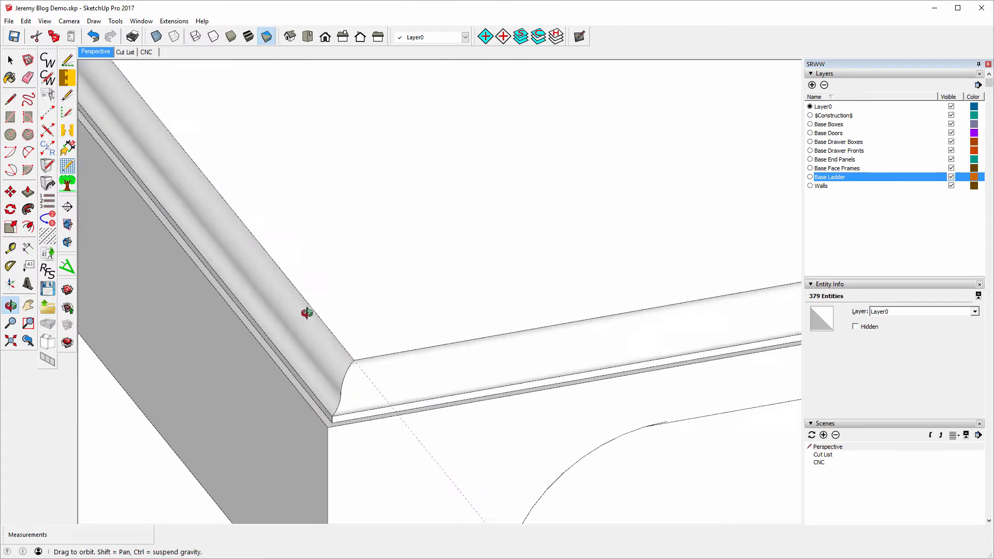
scroll(394, 450, "up", 3)
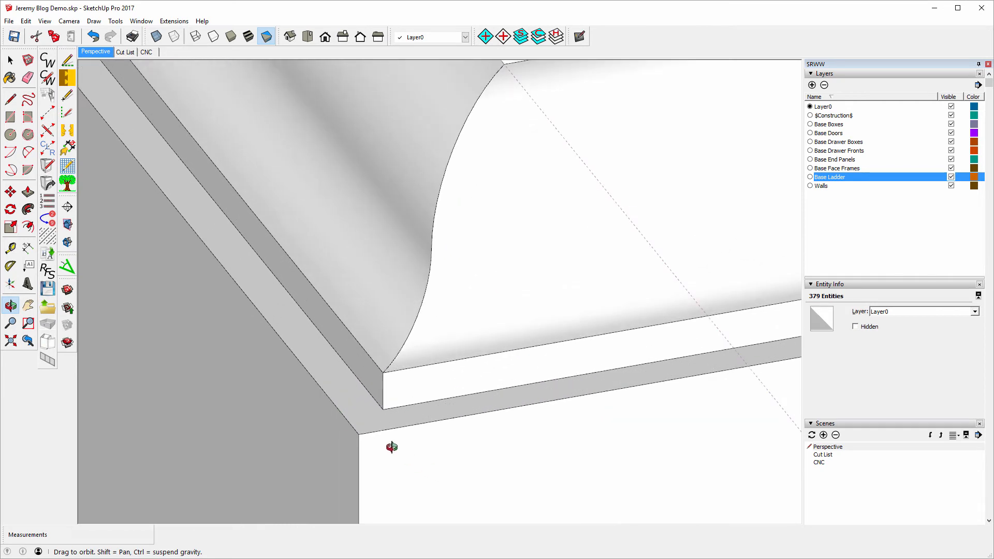
left_click(10, 98)
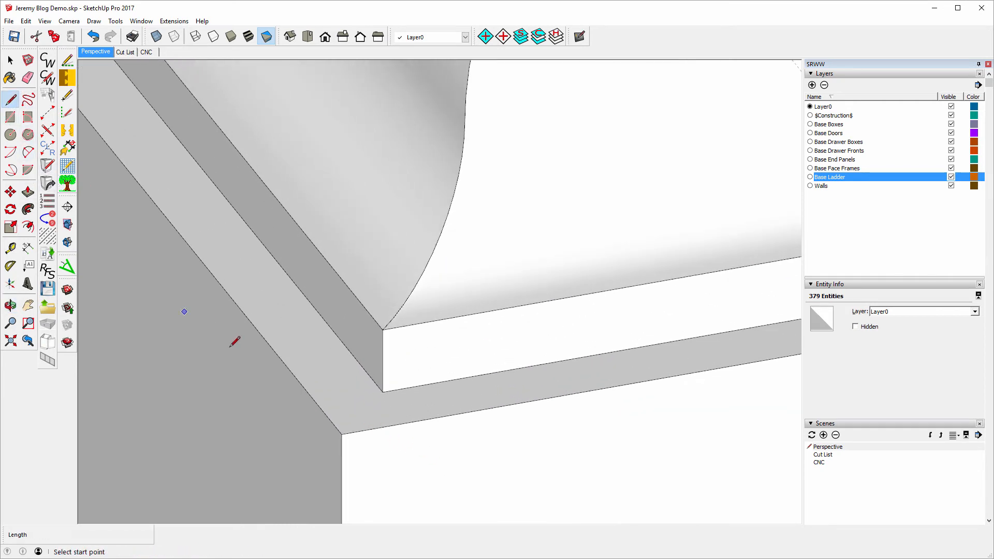
left_click(382, 391)
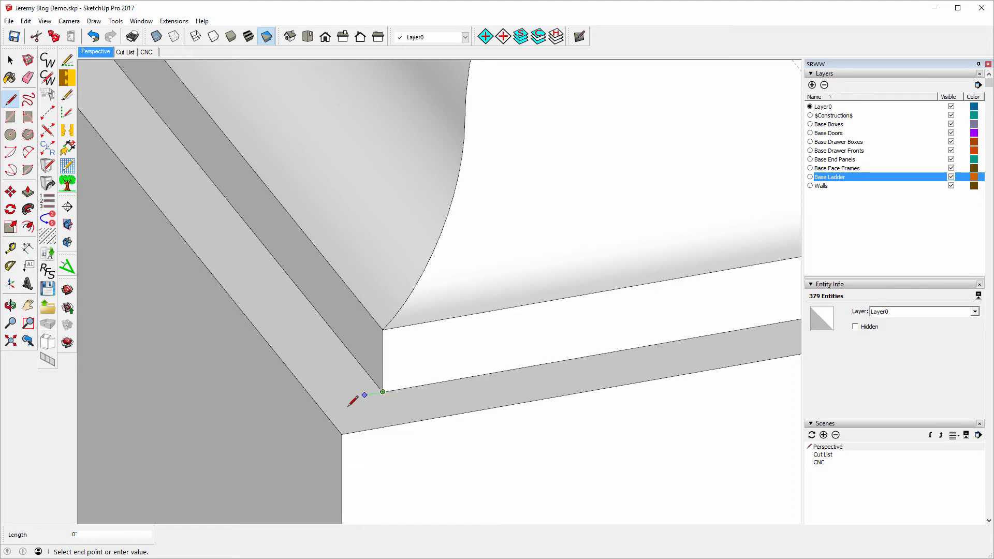
left_click(342, 433)
Draw a matching mitre line across the moulding's underside at the same corner, from the inner to the outer corner point.
scroll(260, 357, "down", 1)
scroll(283, 340, "down", 5)
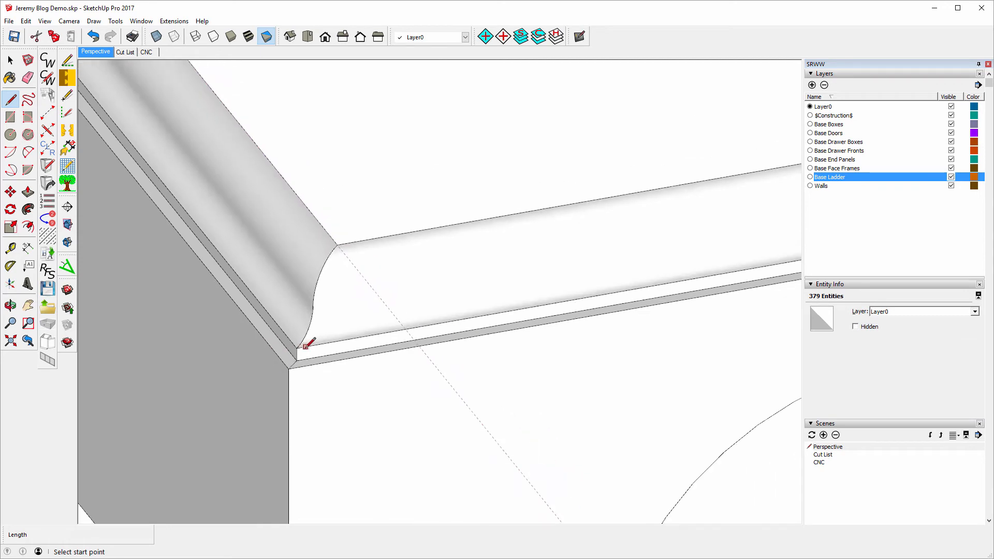
scroll(395, 255, "down", 2)
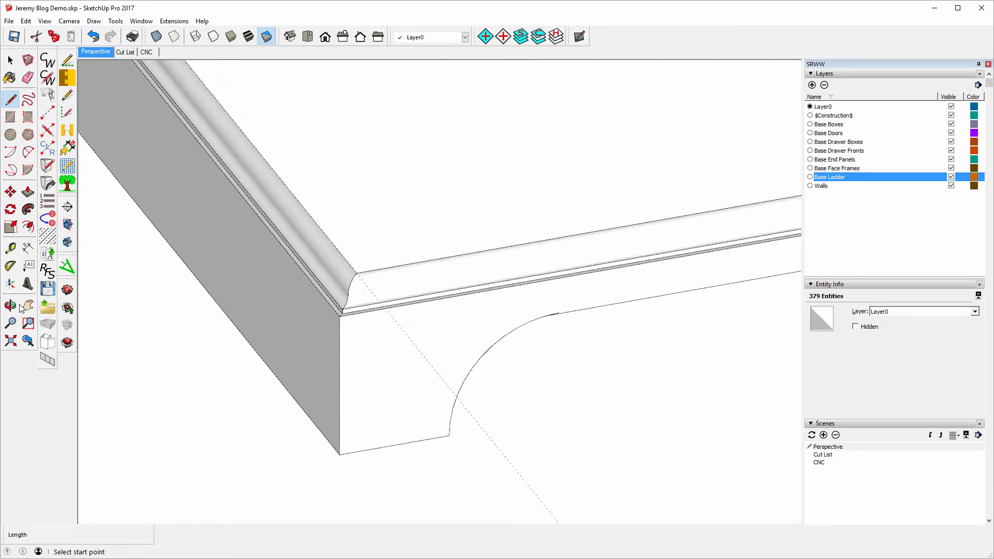
left_click(11, 305)
left_click_drag(334, 455, 375, 200)
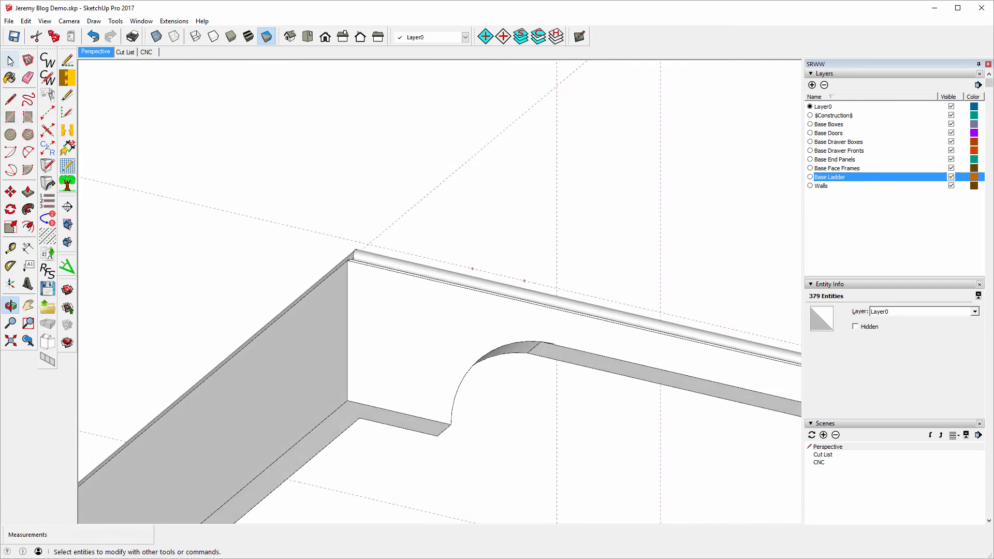
left_click(11, 99)
scroll(362, 459, "up", 2)
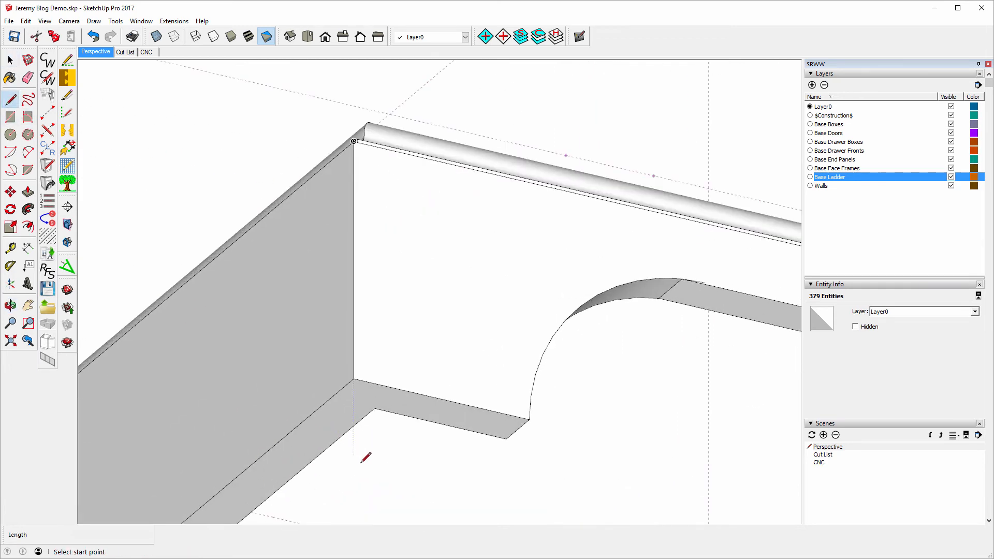
scroll(361, 458, "up", 2)
left_click(388, 376)
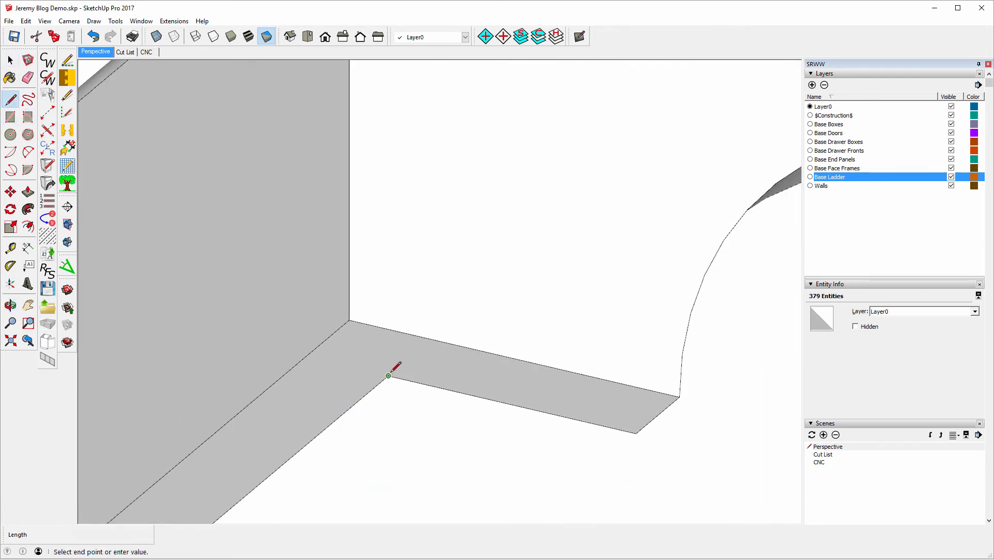
left_click(349, 321)
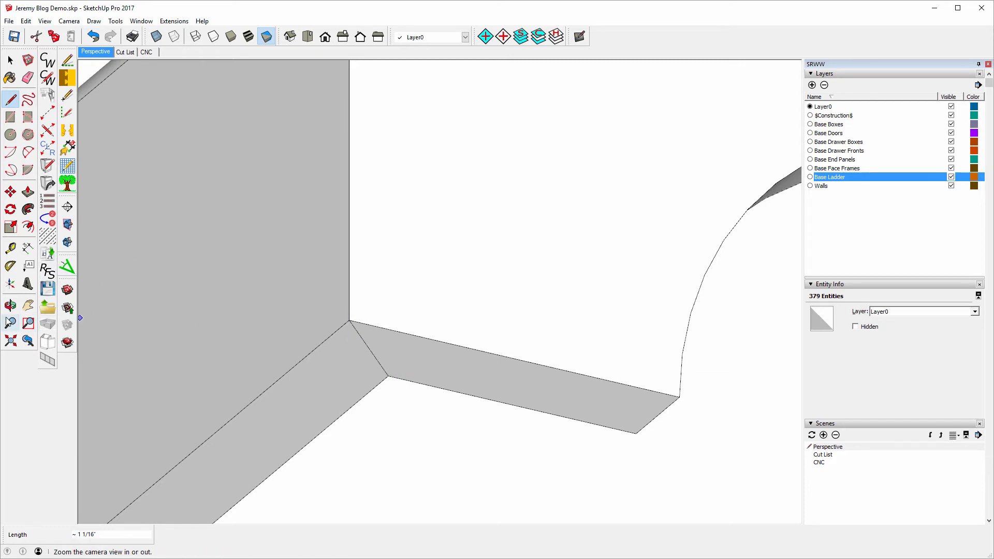
Hide the $Construction$ layer and delete the front section and mitred left side of the first moulding copy.
left_click(10, 306)
left_click_drag(318, 444, 267, 197)
left_click_drag(455, 425, 162, 209)
left_click_drag(258, 275, 306, 307)
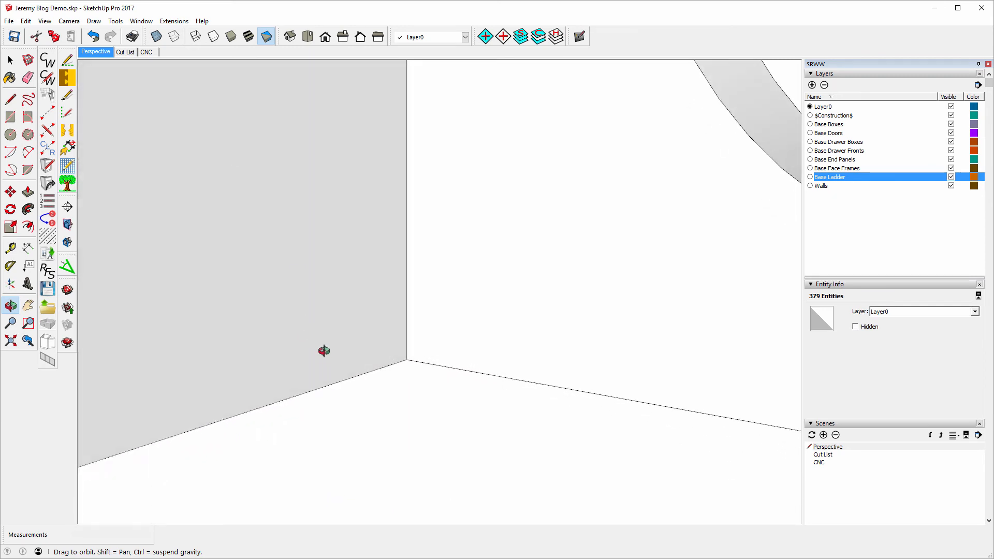
left_click_drag(313, 351, 273, 257)
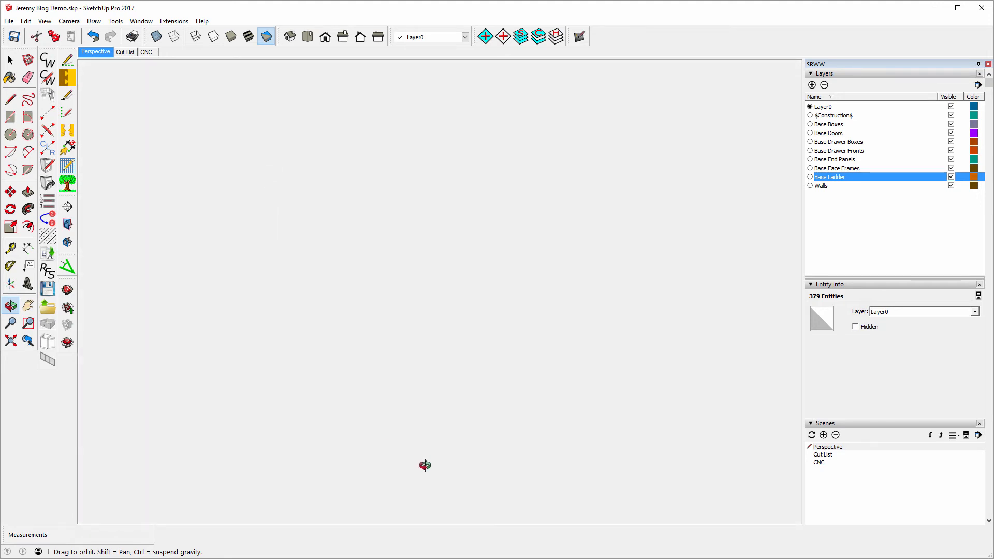
left_click_drag(421, 465, 458, 368)
left_click_drag(645, 381, 219, 483)
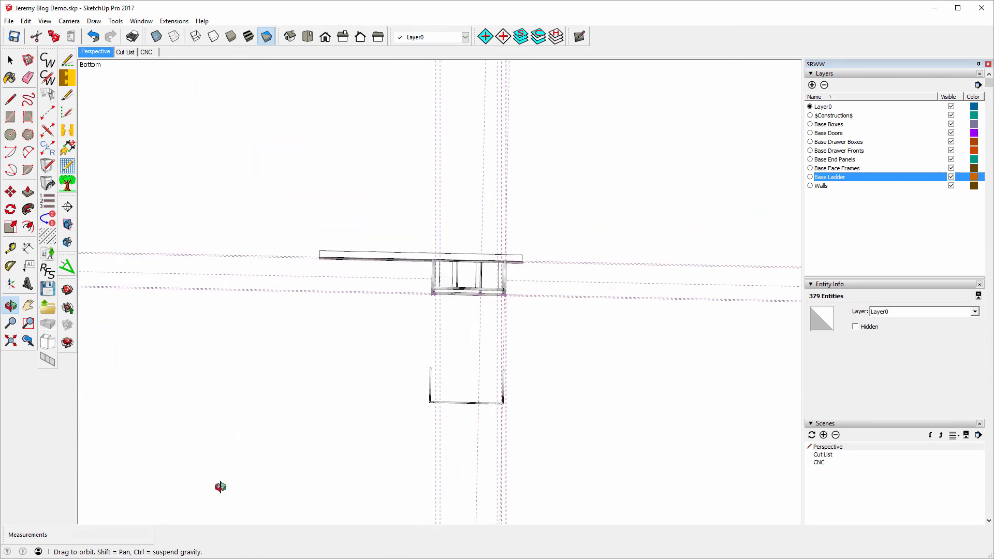
left_click(10, 61)
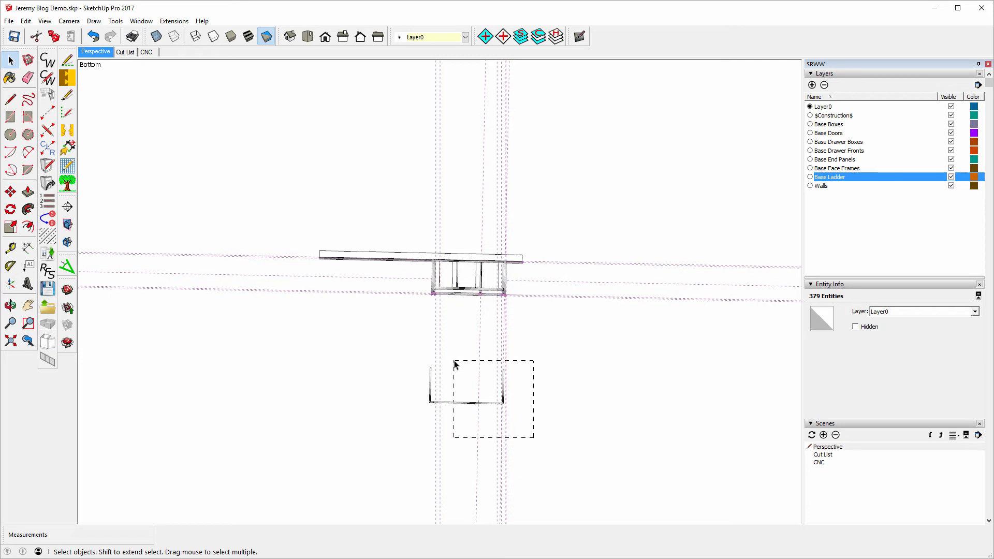
left_click_drag(455, 364, 454, 364)
left_click(951, 116)
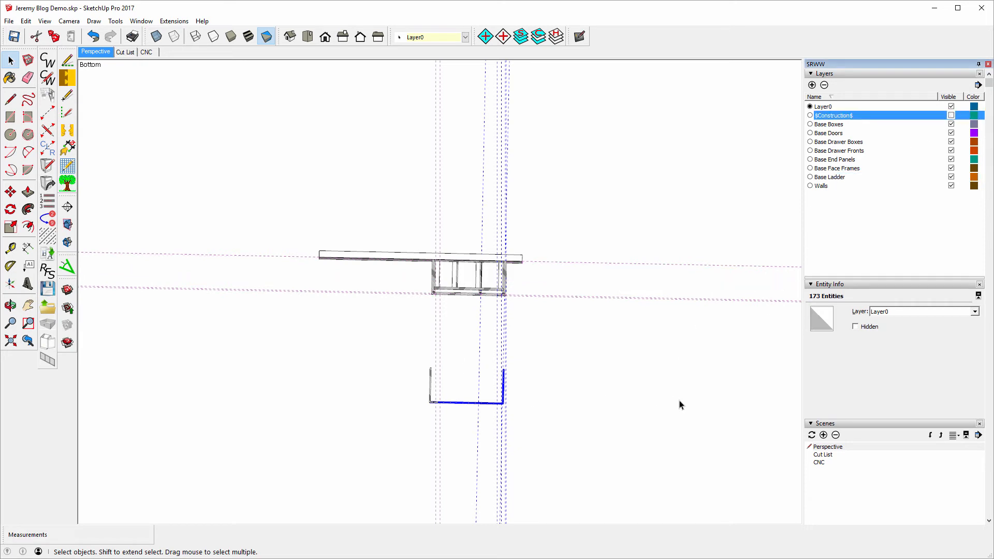
key("Delete")
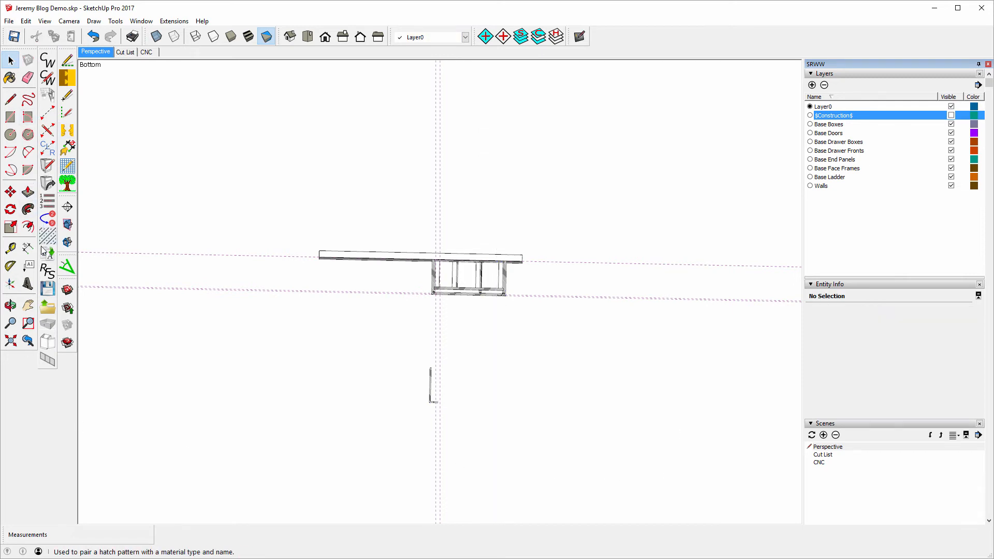
left_click(10, 305)
left_click_drag(405, 478, 570, 357)
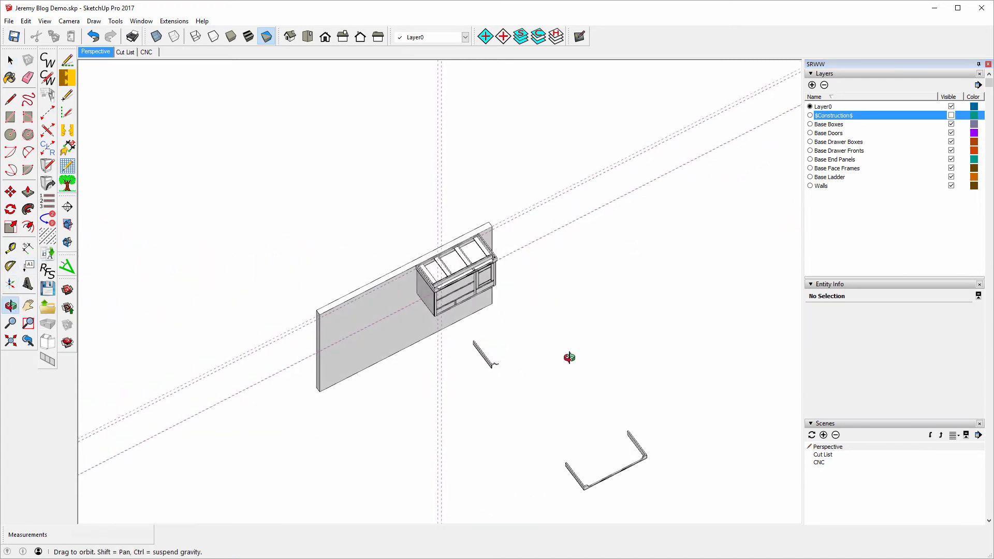
scroll(517, 364, "up", 3)
right_click(530, 397)
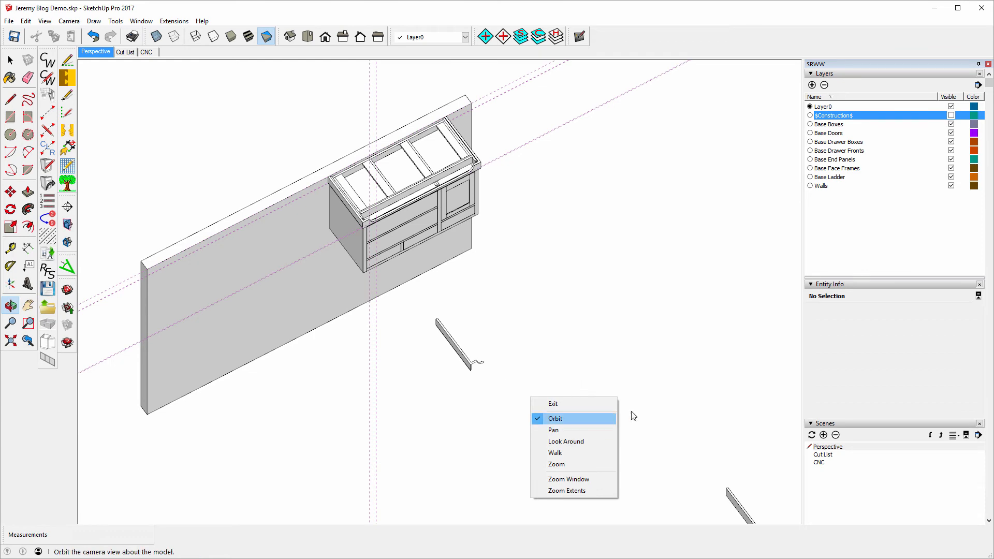
left_click(728, 404)
left_click_drag(485, 411, 433, 328)
left_click_drag(314, 312, 346, 358)
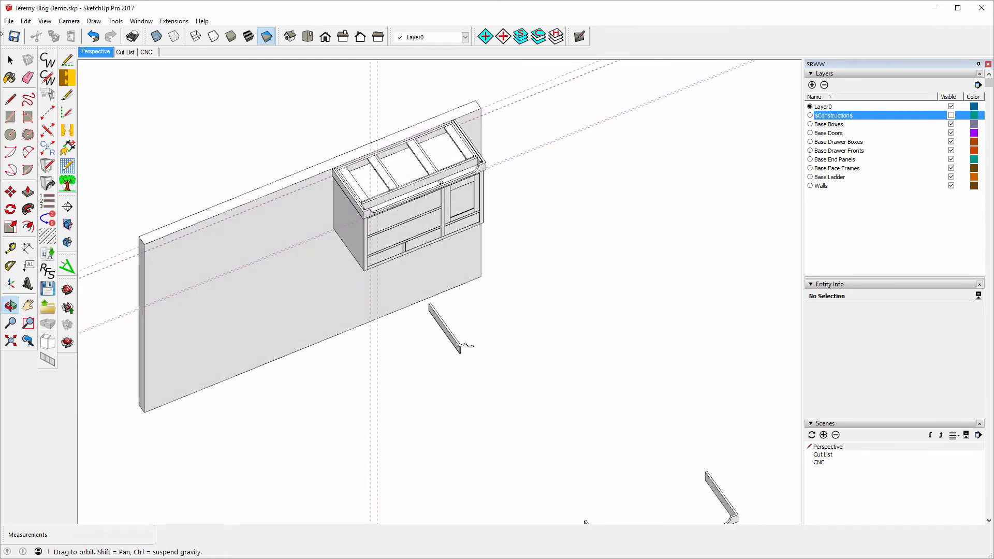
left_click(10, 60)
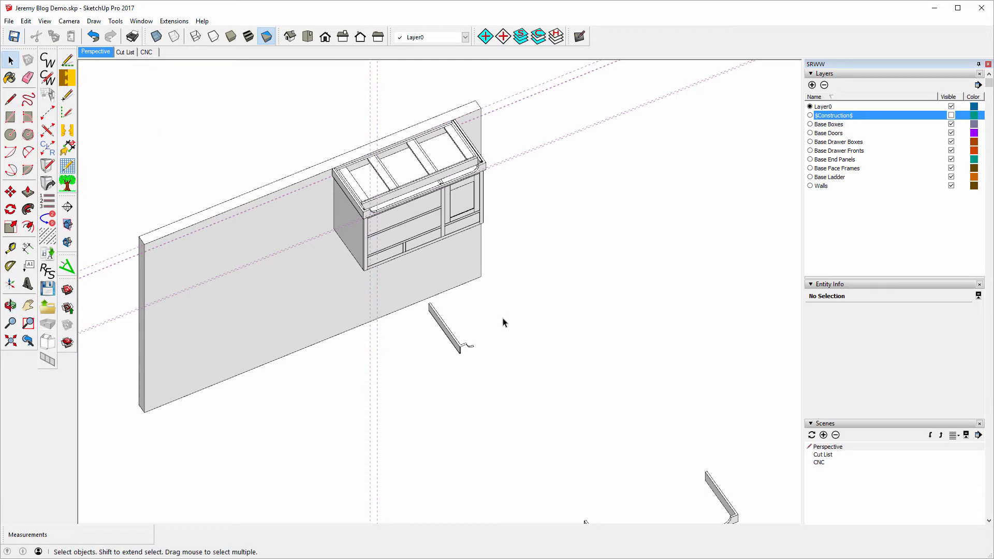
scroll(485, 372, "up", 5)
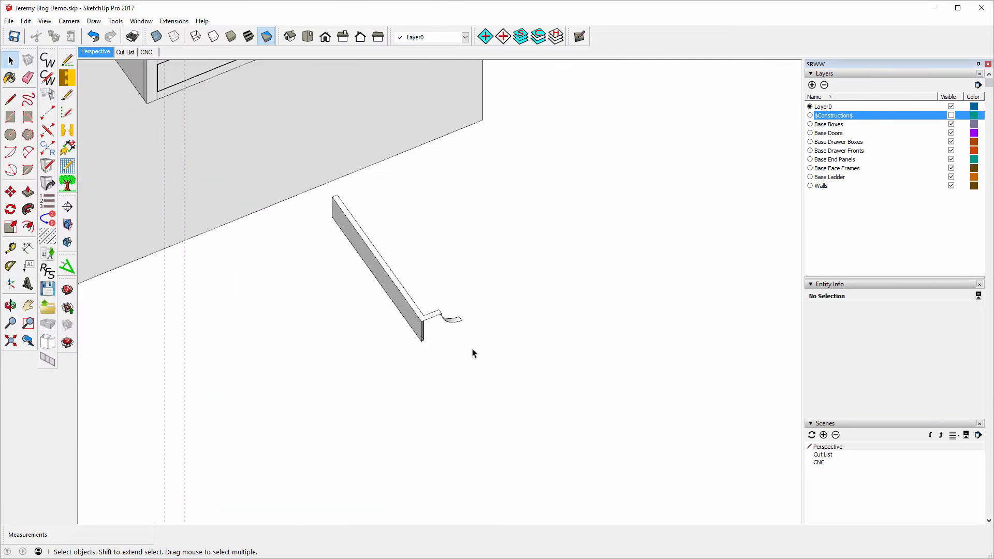
scroll(472, 353, "down", 1)
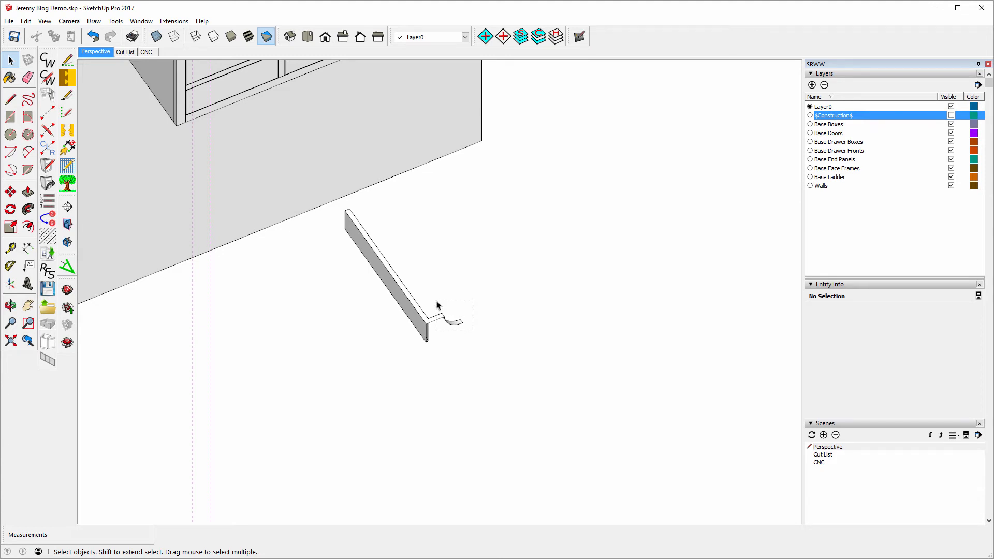
left_click_drag(437, 304, 439, 305)
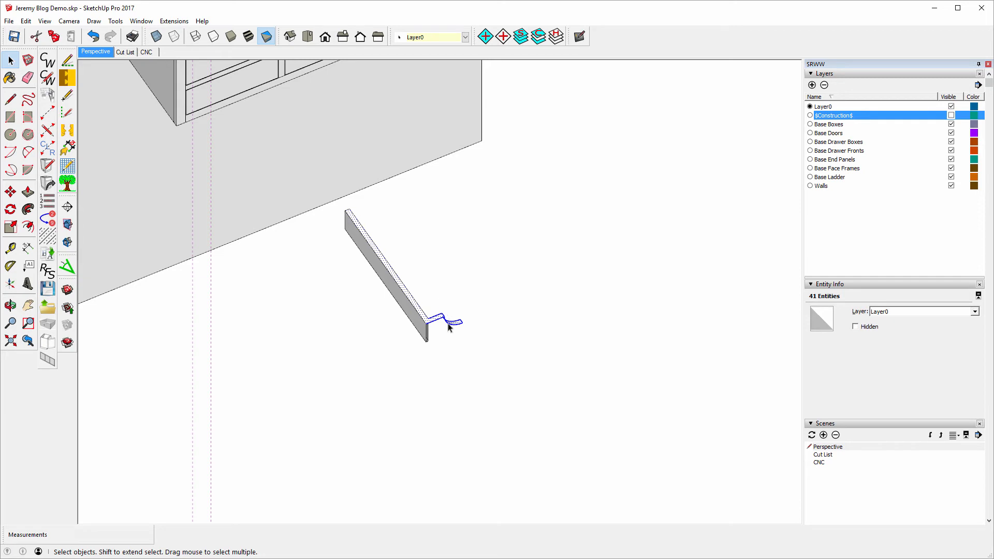
left_click(266, 273)
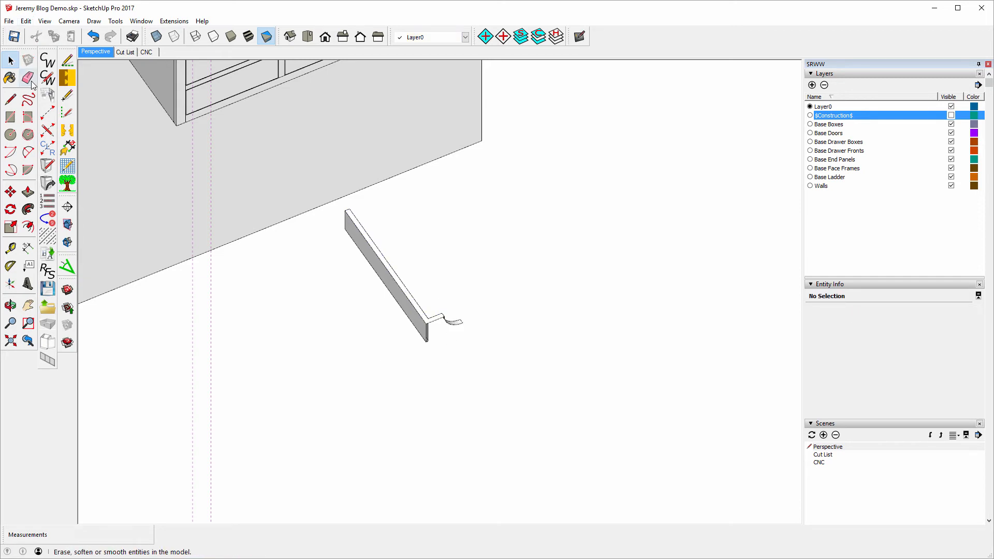
Undo the deletion of the first copy's front section and mitred left side.
left_click(11, 97)
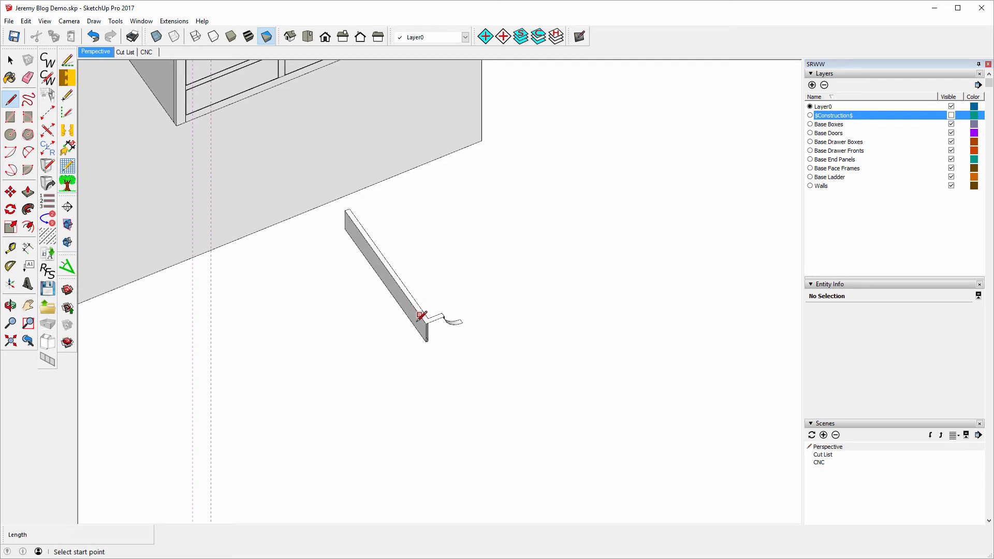
left_click(92, 38)
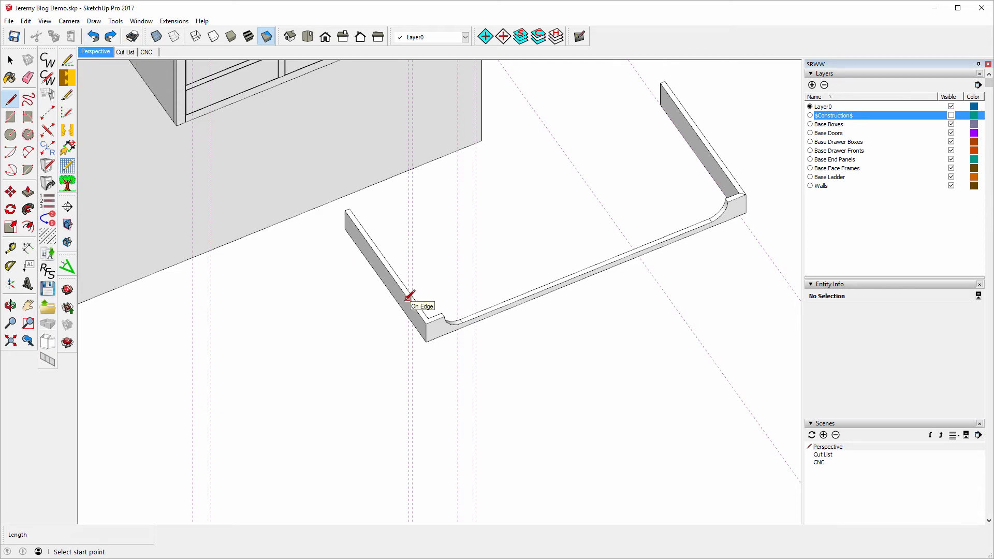
Examine both front corners of the first moulding copy to see which one carries the mitre lines.
left_click(10, 306)
left_click_drag(457, 413, 442, 162)
left_click_drag(454, 219, 403, 202)
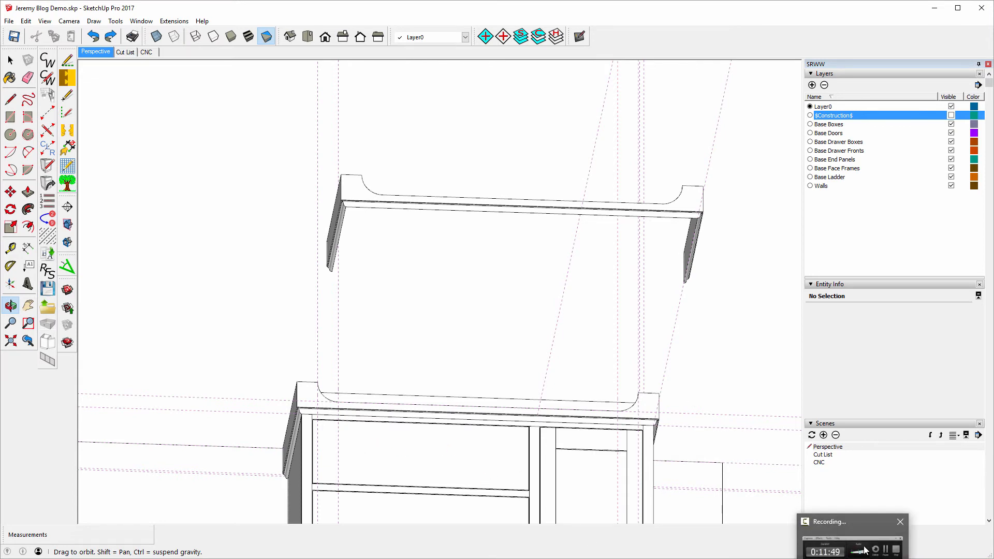
left_click(869, 535)
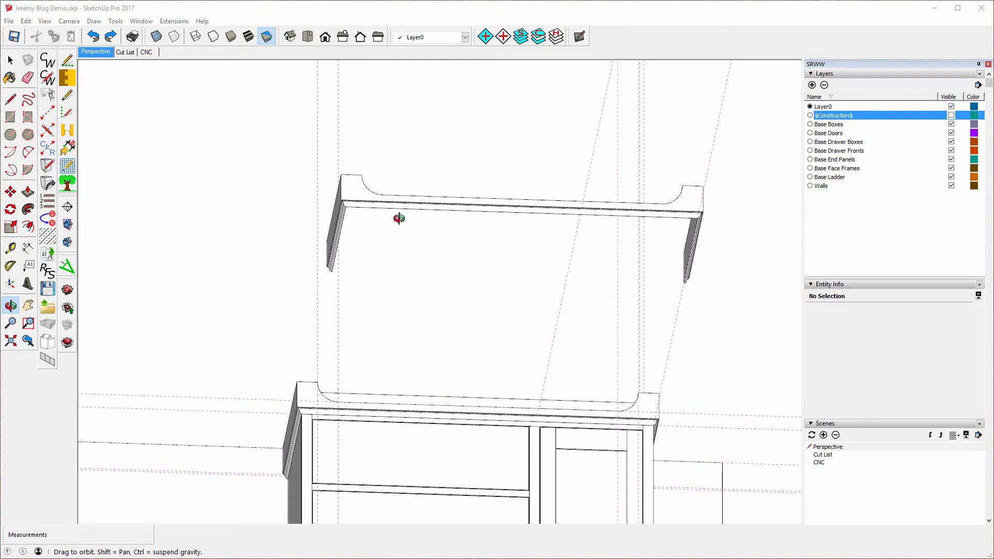
left_click_drag(417, 244, 472, 281)
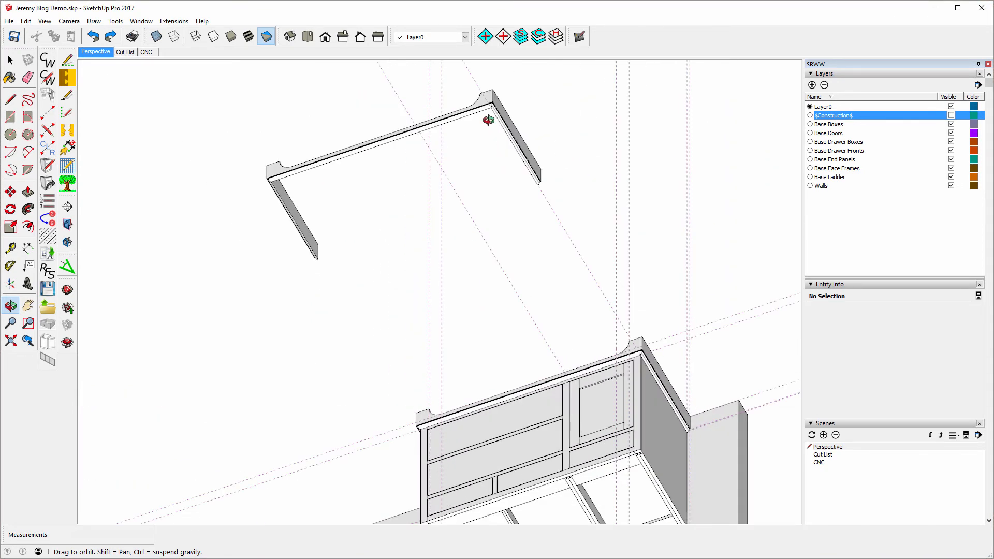
scroll(488, 120, "up", 6)
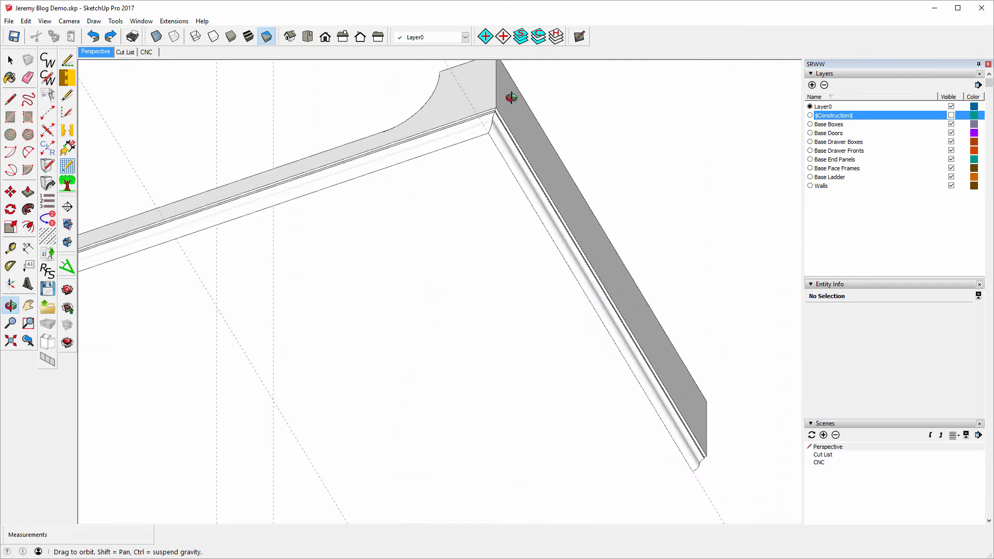
scroll(511, 97, "down", 8)
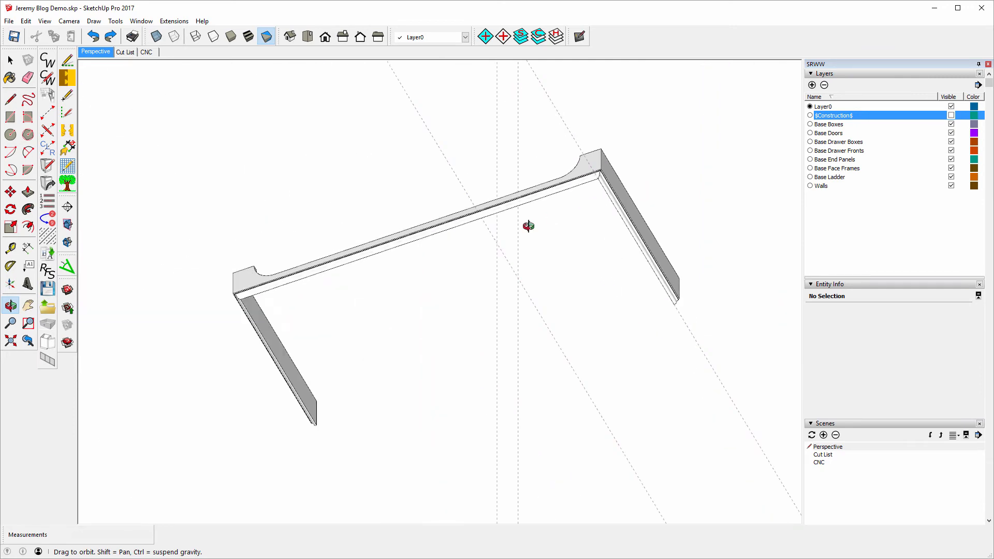
scroll(248, 310, "up", 6)
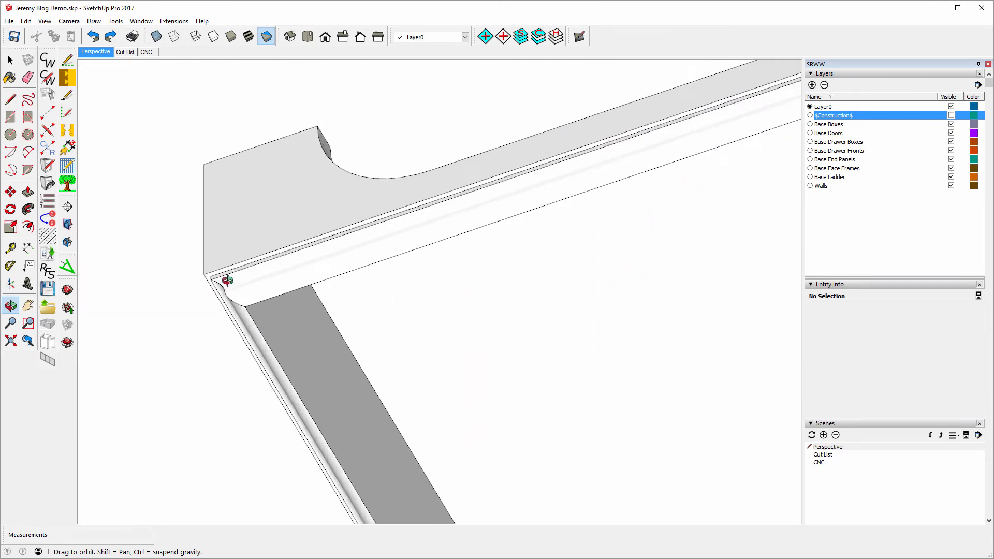
scroll(207, 274, "down", 8)
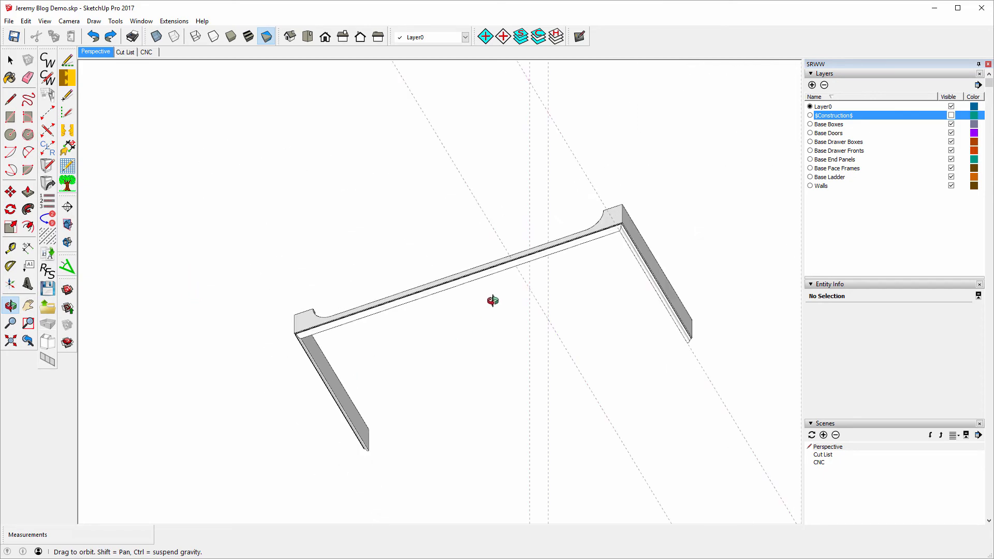
Delete the front section and right side of the first copy, keeping only the left side piece with its mitred end.
left_click_drag(552, 209, 590, 440)
left_click_drag(611, 214, 564, 503)
mouse_move(565, 503)
left_mouse_down()
mouse_move(603, 530)
mouse_move(645, 517)
mouse_move(668, 526)
mouse_move(657, 499)
left_mouse_up()
left_click_drag(441, 205, 409, 368)
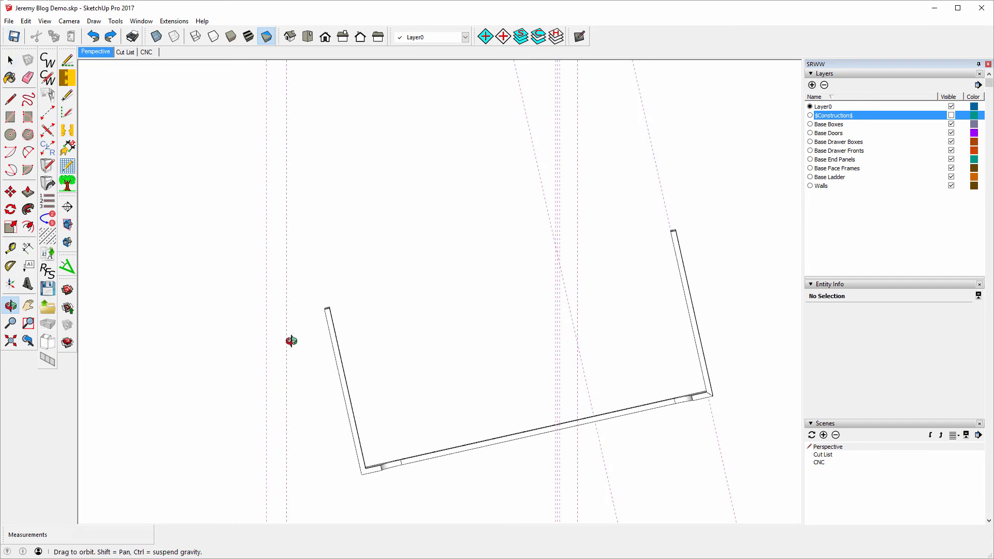
left_click_drag(648, 497, 701, 489)
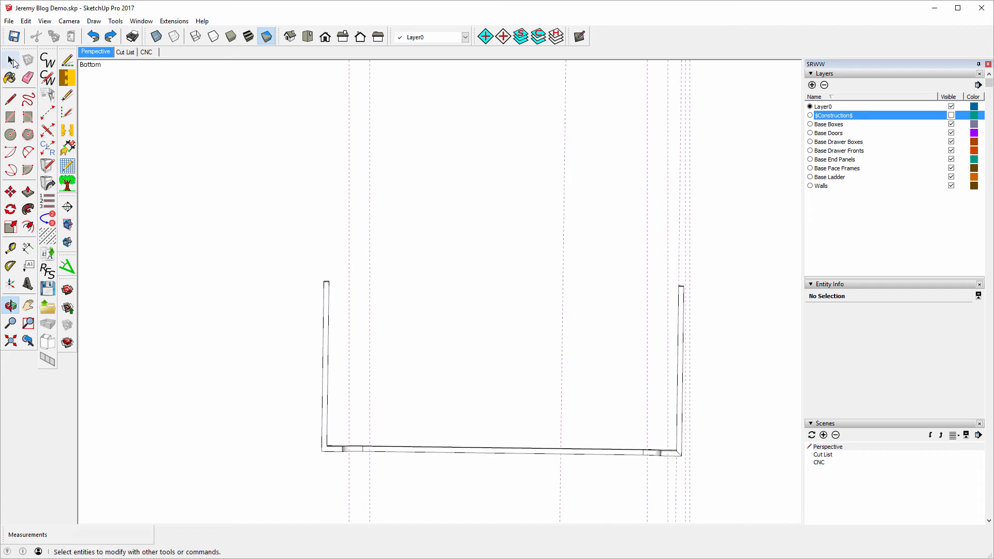
left_click(10, 60)
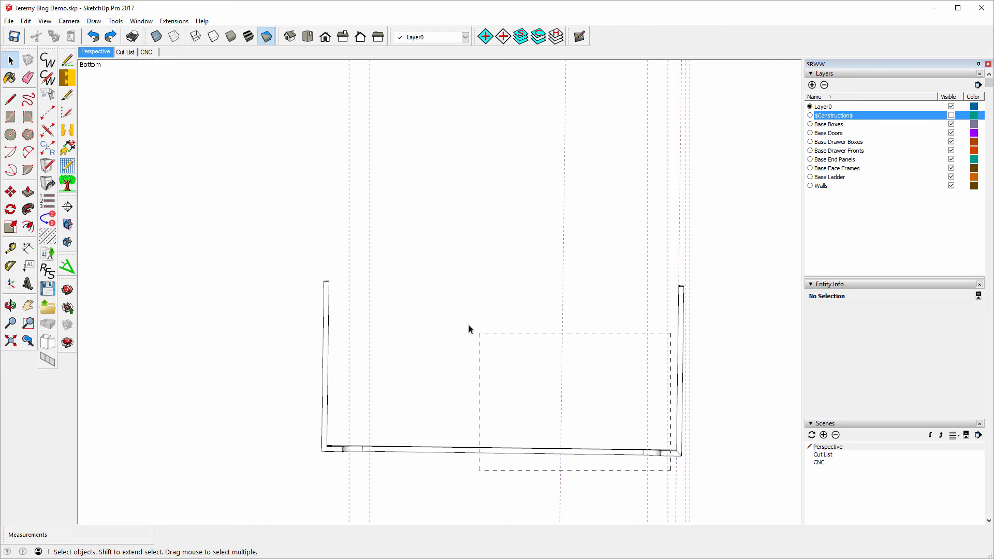
left_click_drag(290, 217, 288, 215)
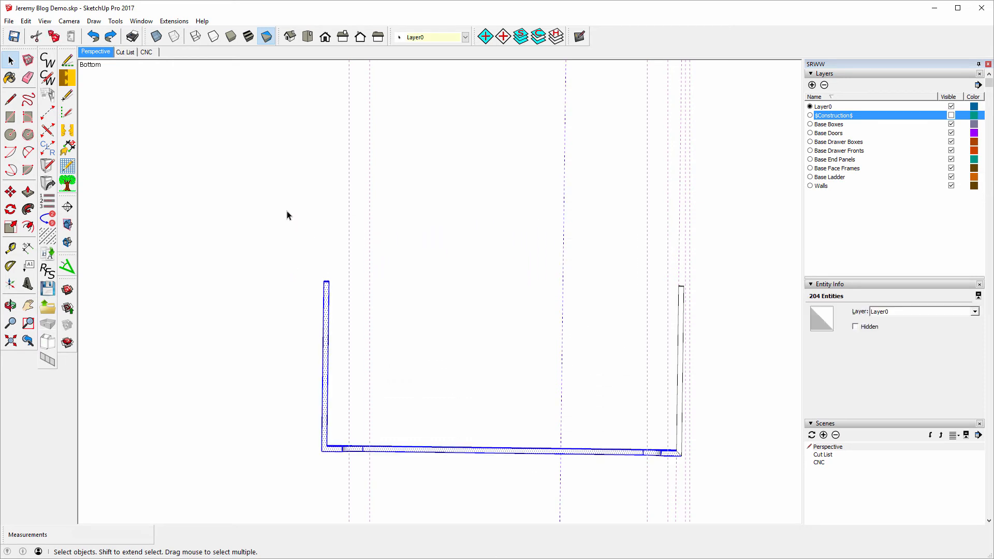
key("Delete")
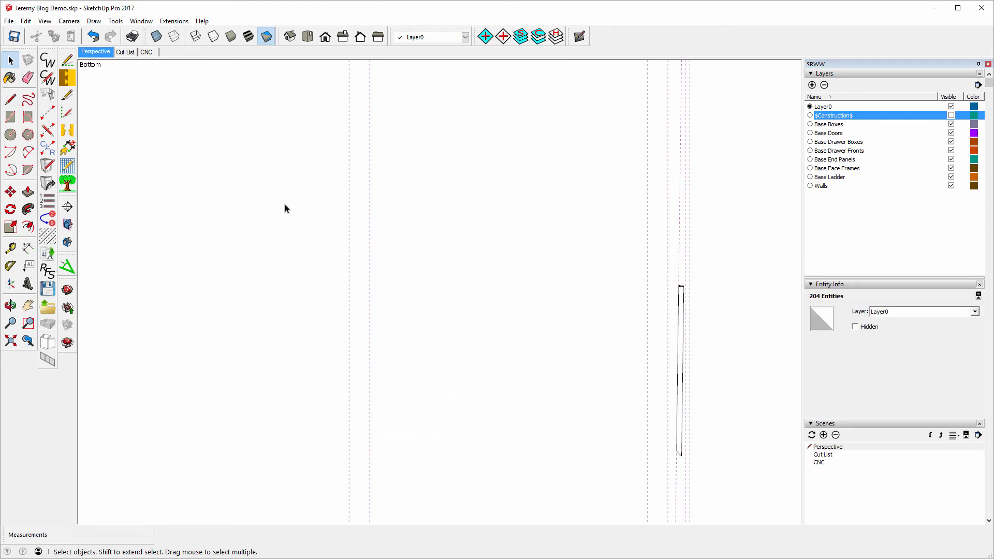
Draw a mitre line across the narrow ledge below the top profile at the left front corner of the second moulding copy.
left_click(343, 36)
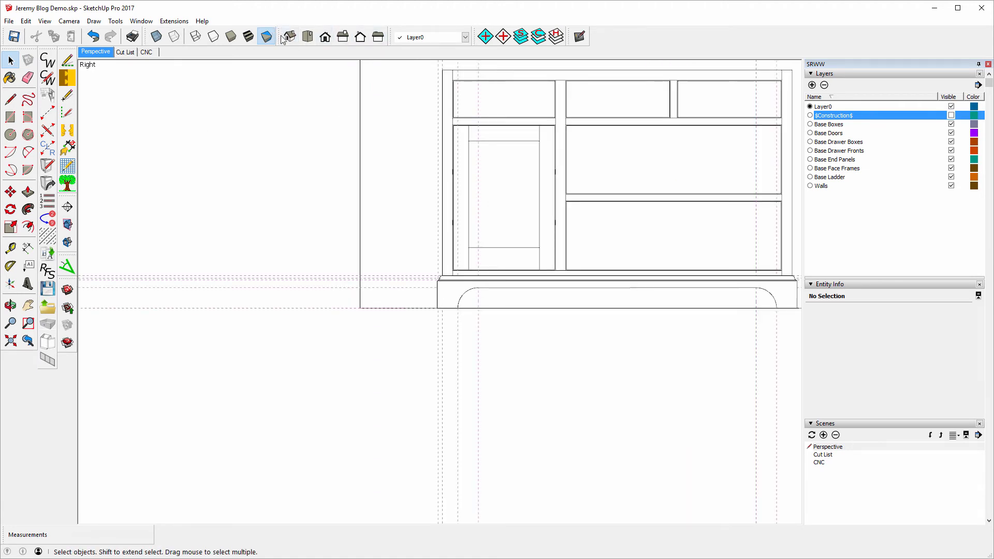
left_click(290, 37)
scroll(414, 218, "down", 3)
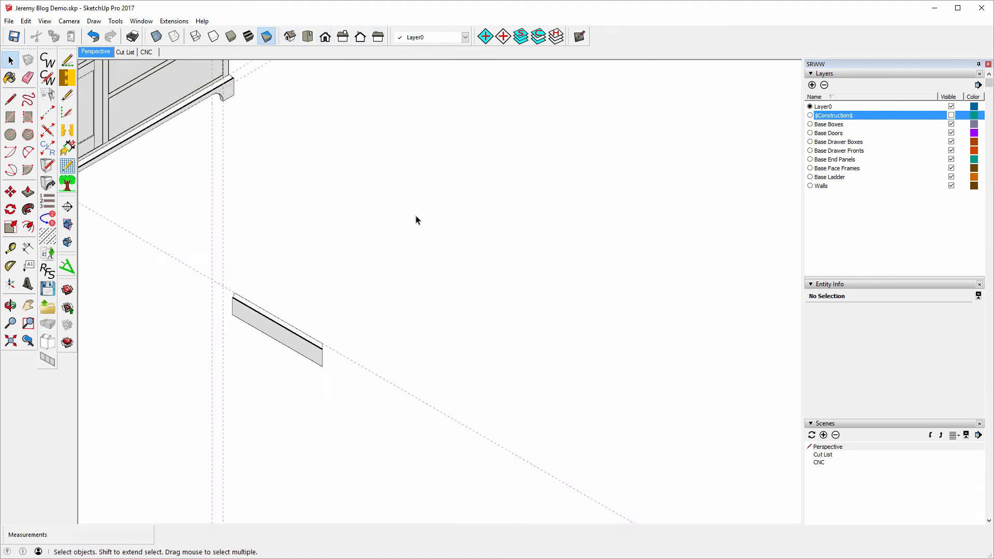
left_click(11, 306)
left_click_drag(333, 350, 214, 306)
left_click_drag(317, 240, 512, 355)
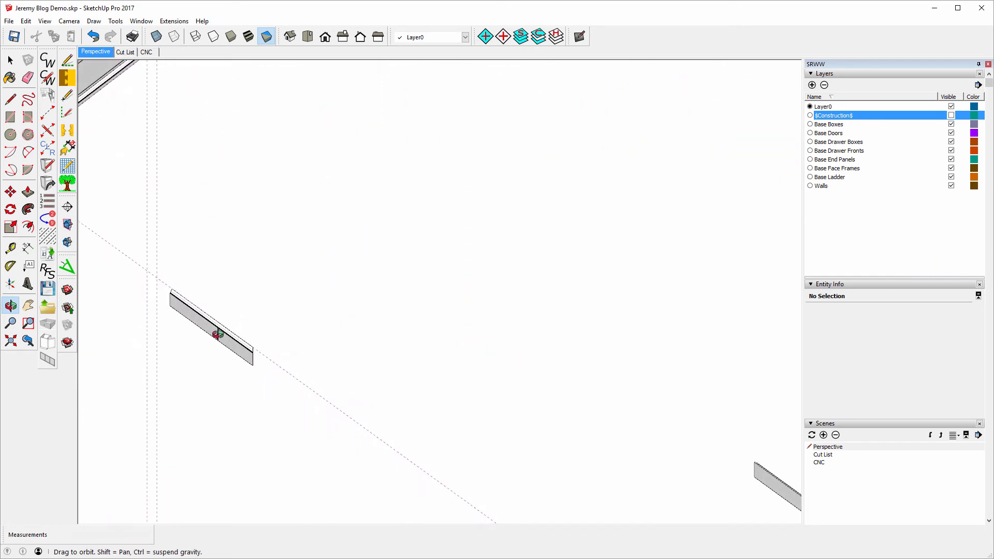
left_click_drag(230, 351, 389, 327)
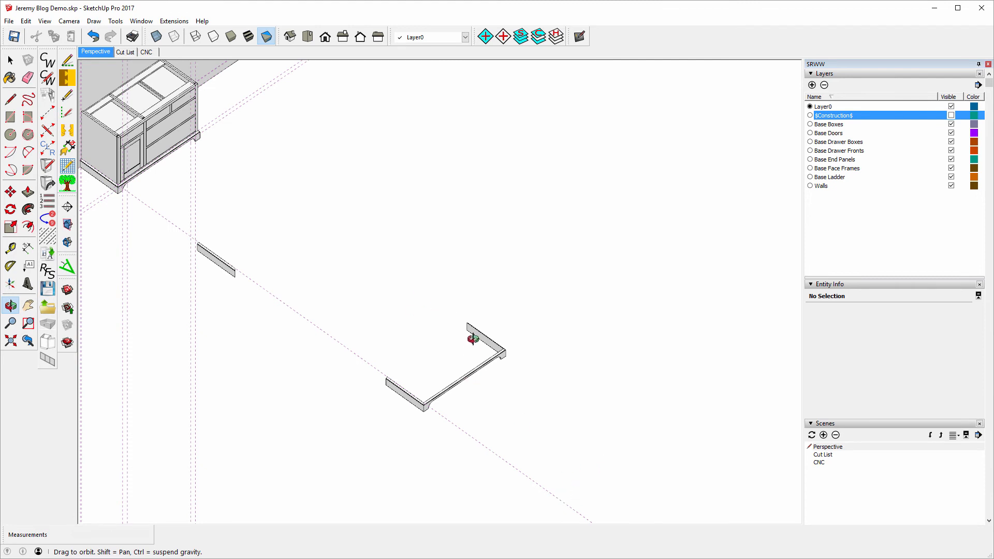
scroll(432, 402, "up", 10)
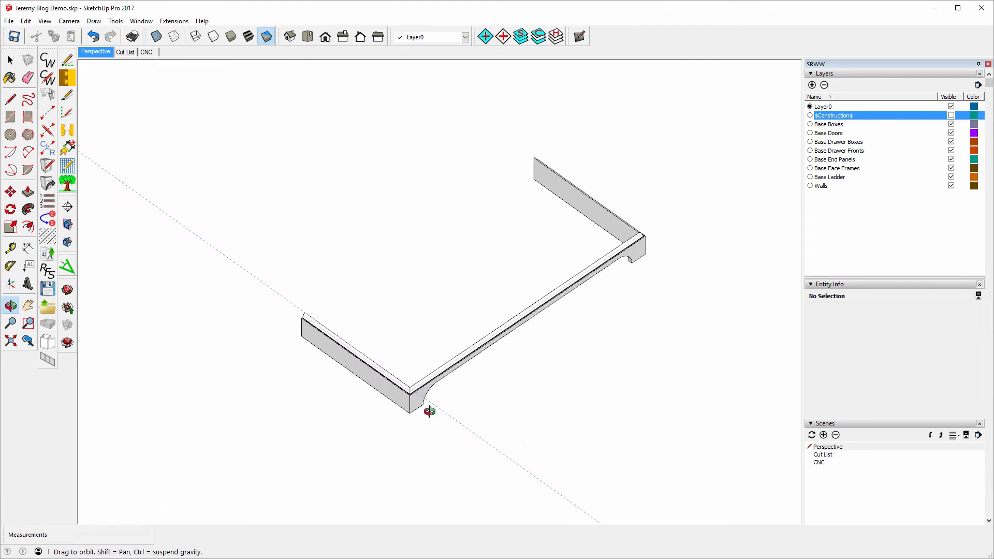
scroll(393, 385, "up", 5)
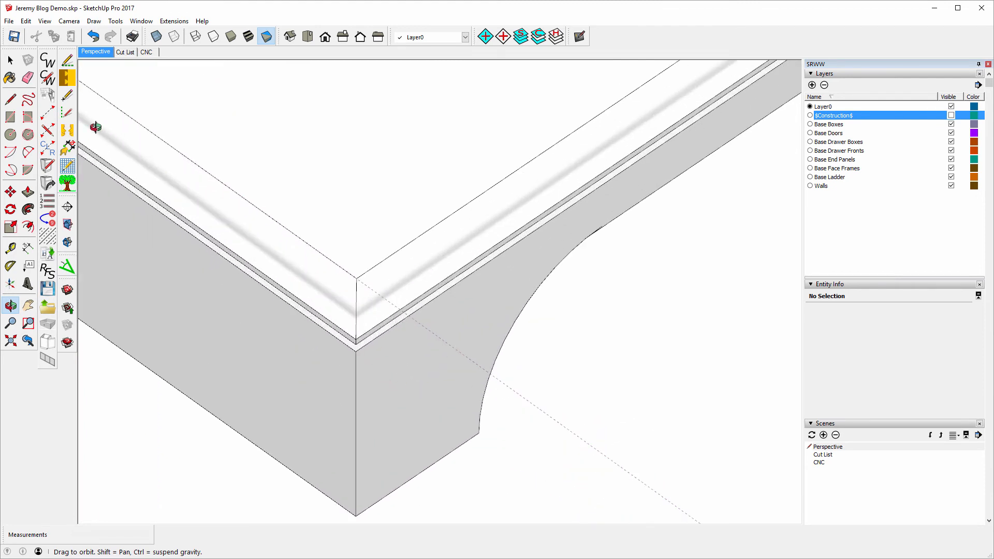
left_click(10, 99)
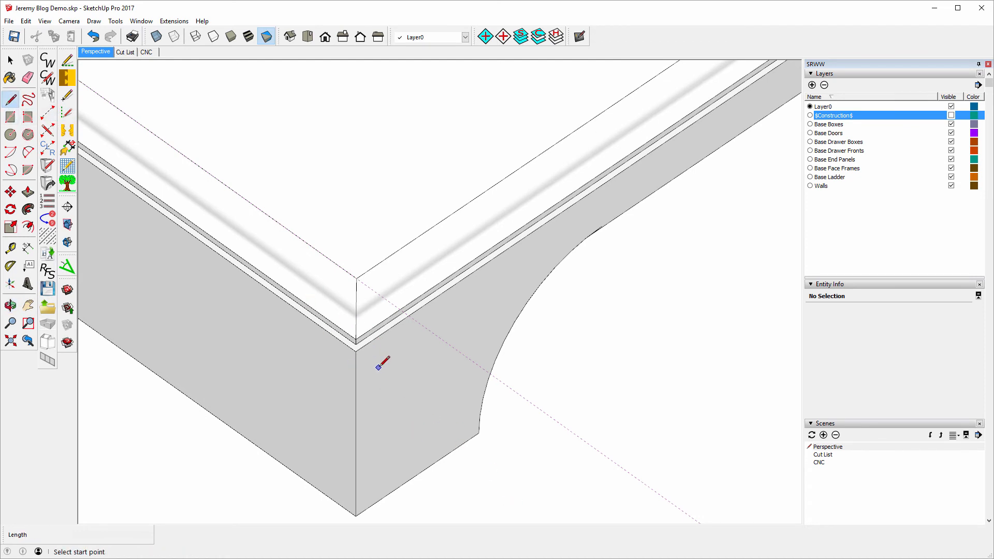
scroll(355, 351, "up", 4)
left_click(322, 309)
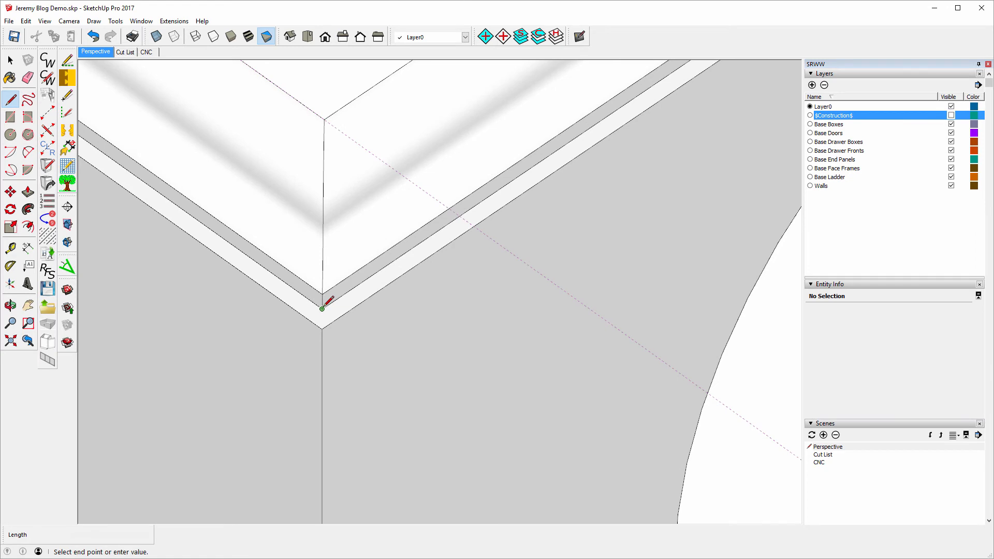
left_click(322, 329)
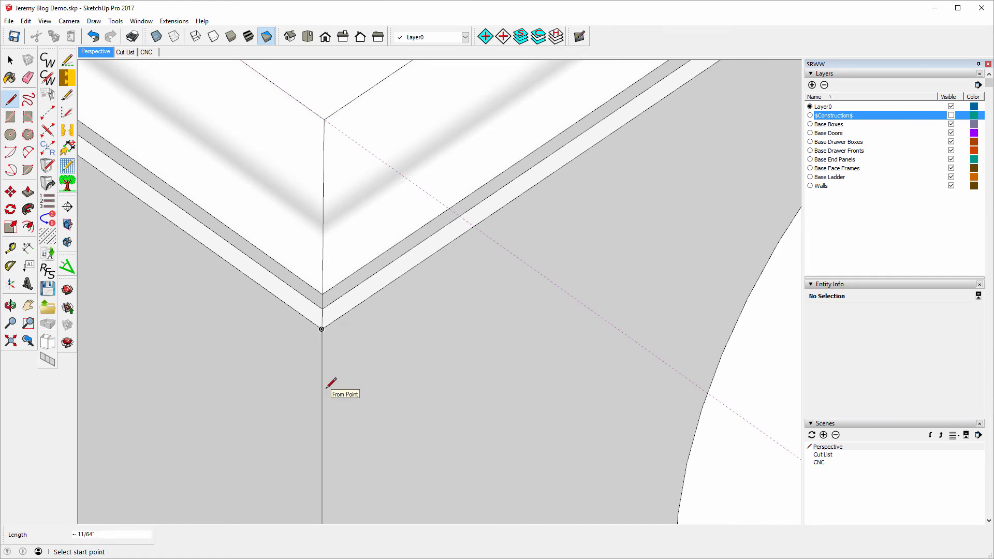
Draw a diagonal mitre line across the underside of the second copy's left front corner, joining its outer and inner corner points.
left_click(10, 306)
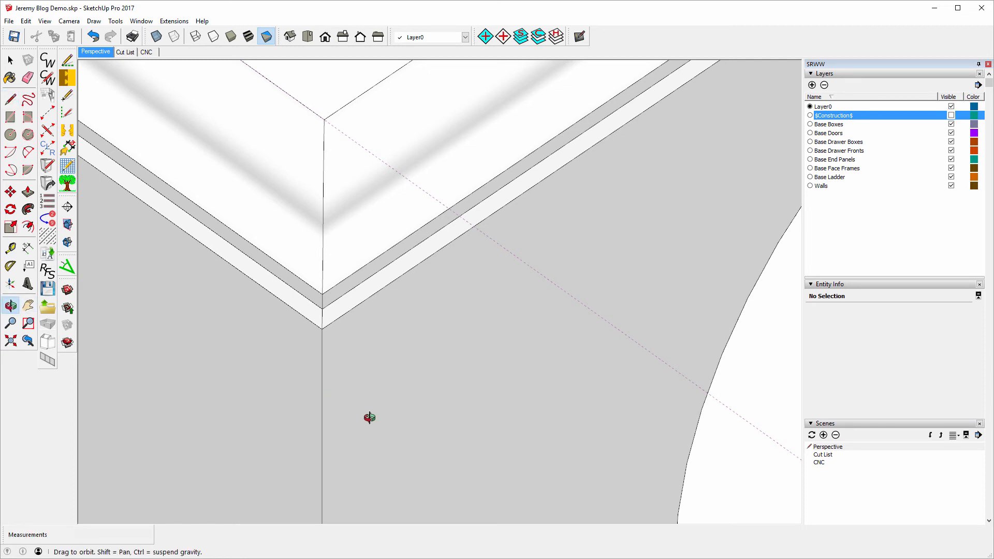
left_click_drag(368, 418, 390, 157)
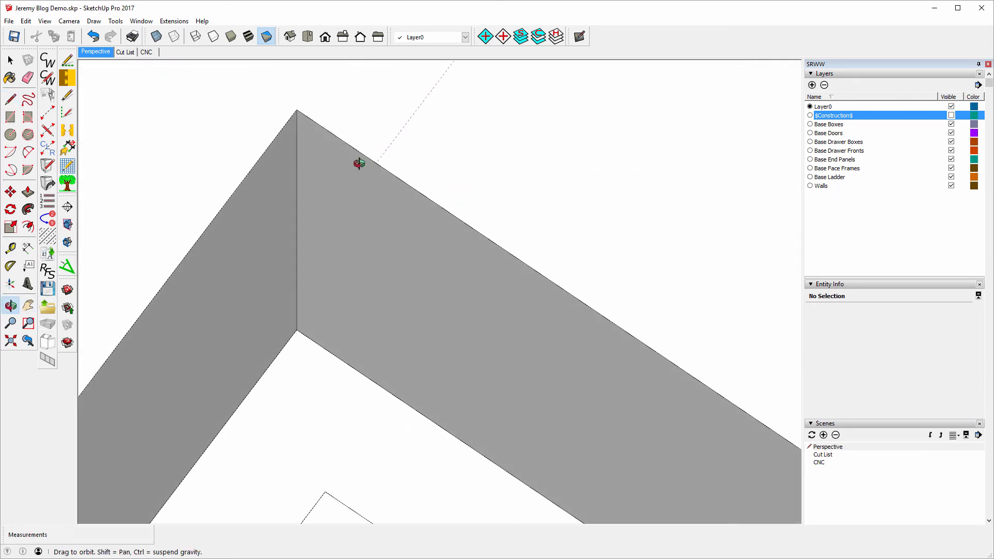
left_click(10, 99)
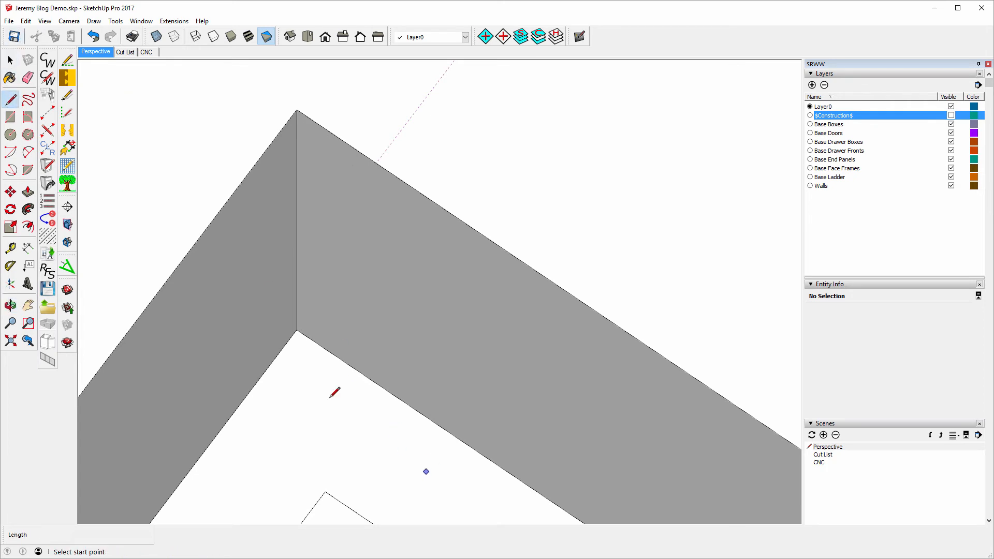
left_click(296, 329)
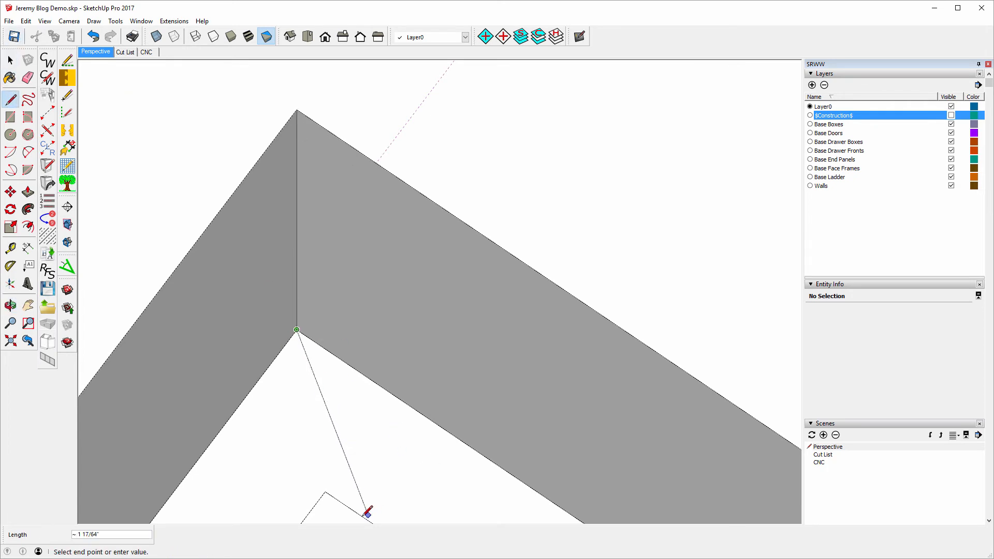
left_click(325, 491)
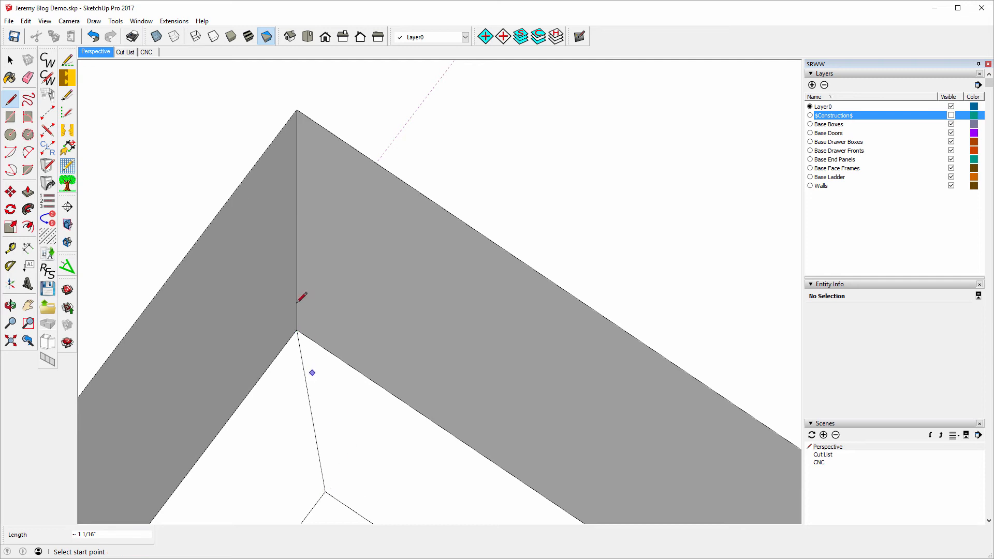
Draw a diagonal mitre line across the underside of the second copy's right front corner, from inner to outer corner point.
scroll(173, 165, "down", 5)
scroll(149, 150, "down", 4)
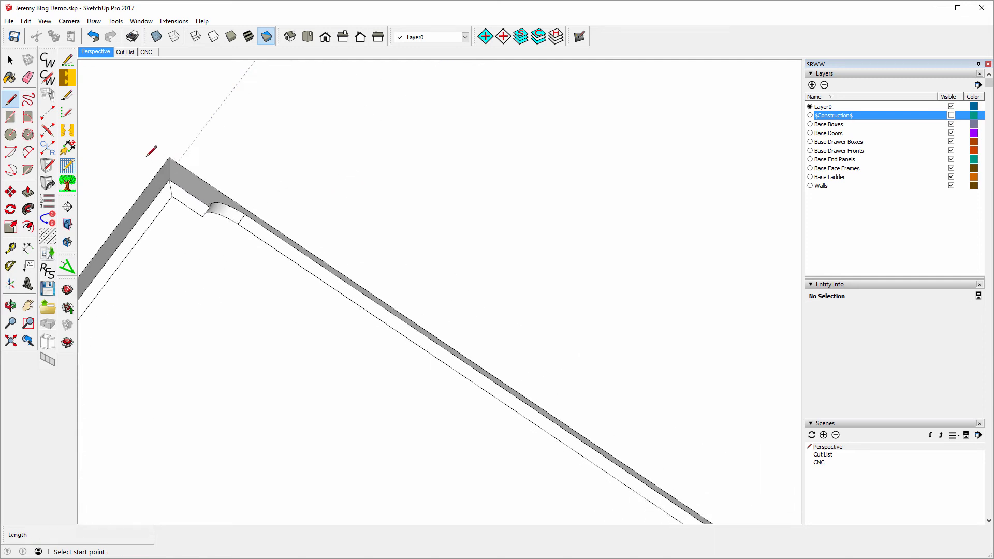
scroll(600, 450, "up", 6)
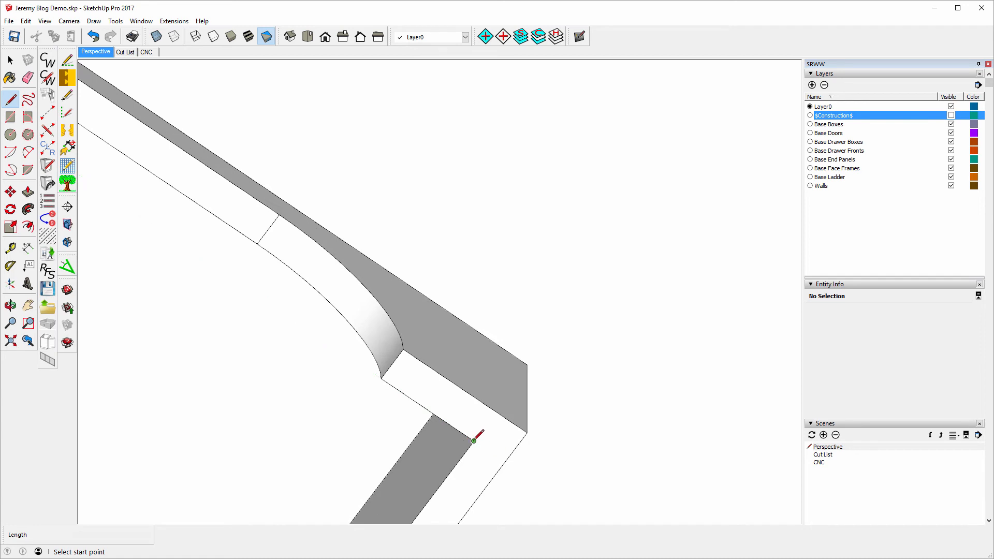
left_click(473, 440)
left_click(526, 433)
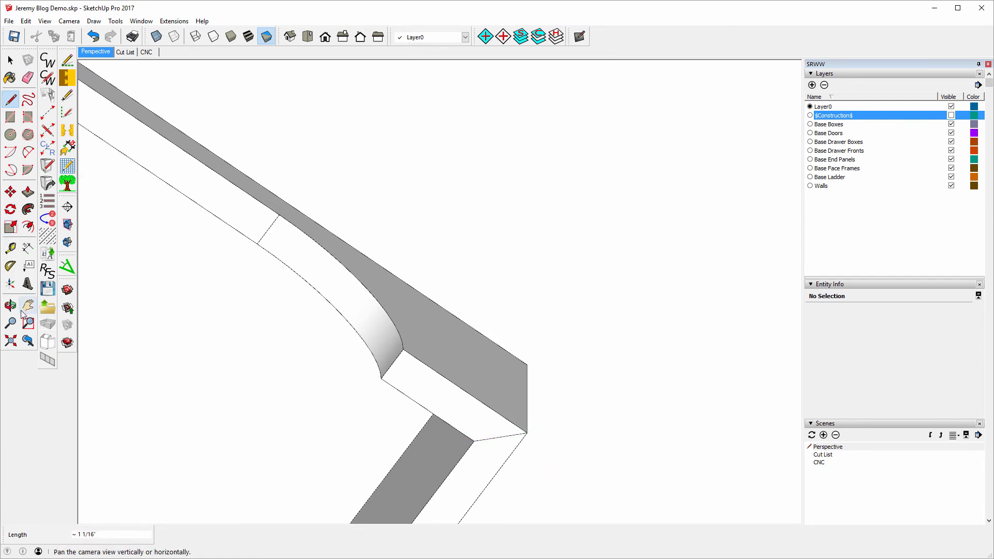
Draw a mitre line across the narrow ledge below the top profile at the second copy's right front corner.
left_click(11, 306)
left_click_drag(463, 222, 462, 226)
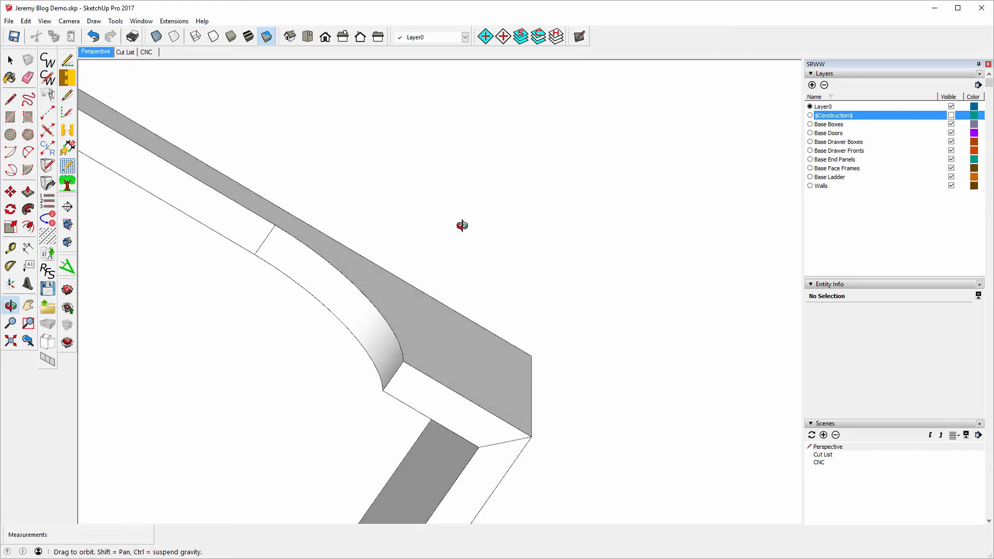
left_click_drag(600, 170, 481, 320)
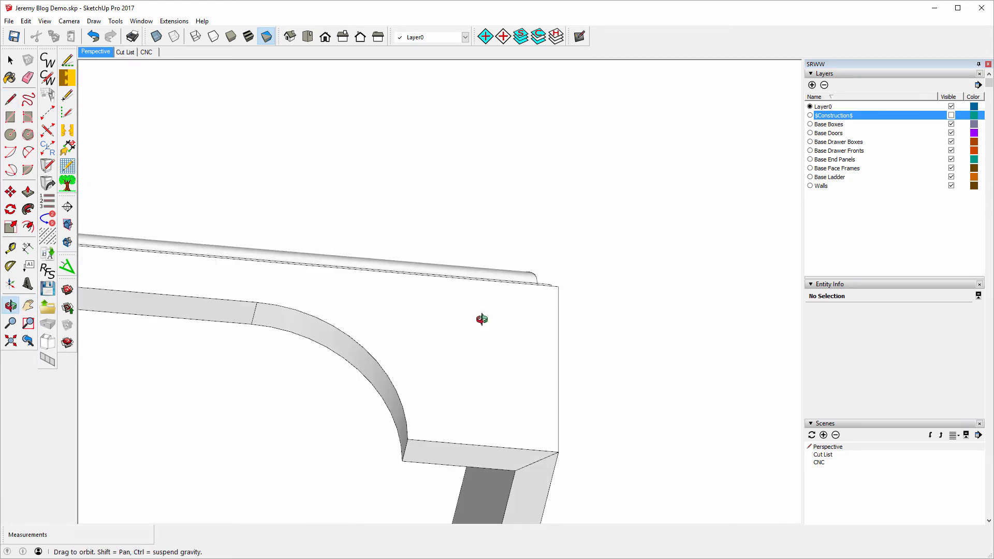
left_click_drag(586, 102, 475, 376)
left_click_drag(521, 317, 572, 337)
left_click_drag(539, 306, 104, 97)
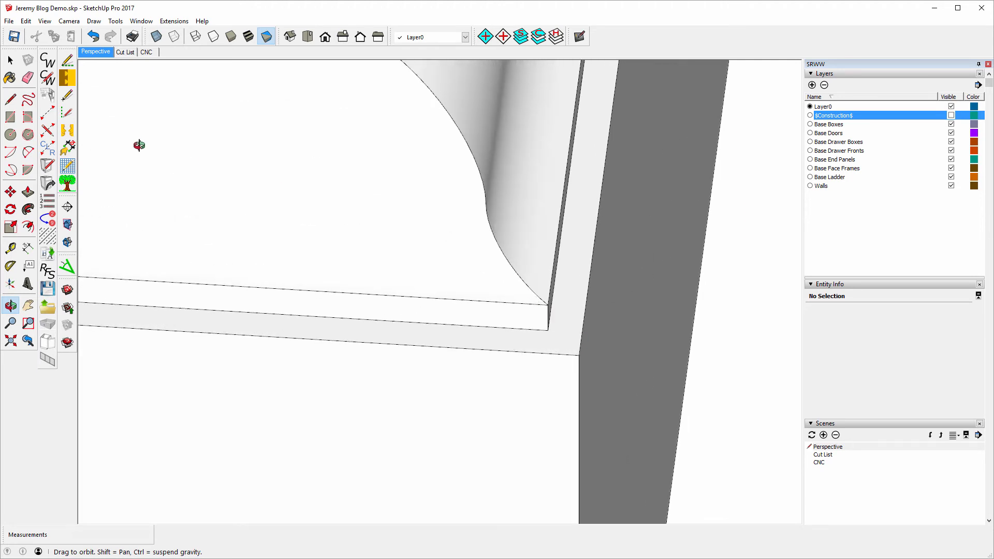
key("l")
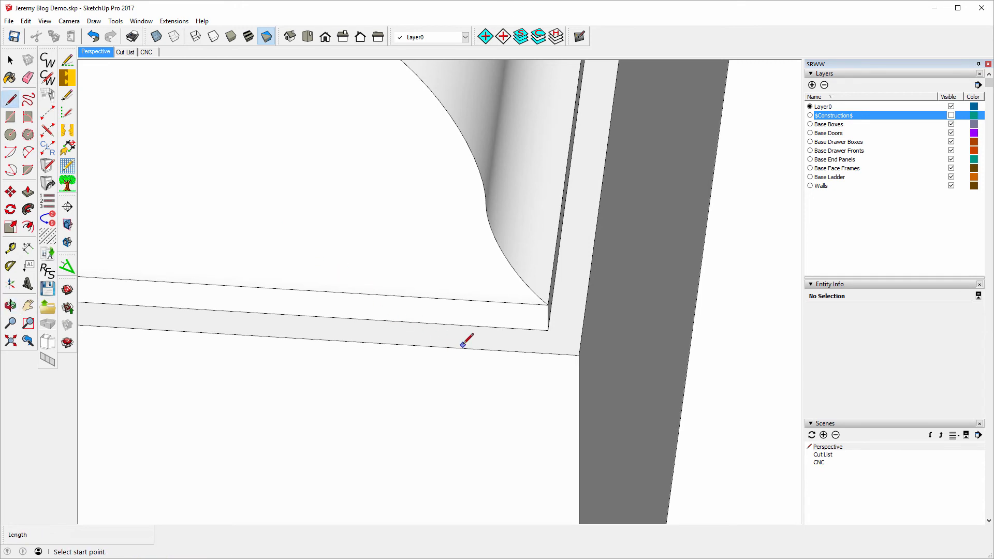
left_click(548, 329)
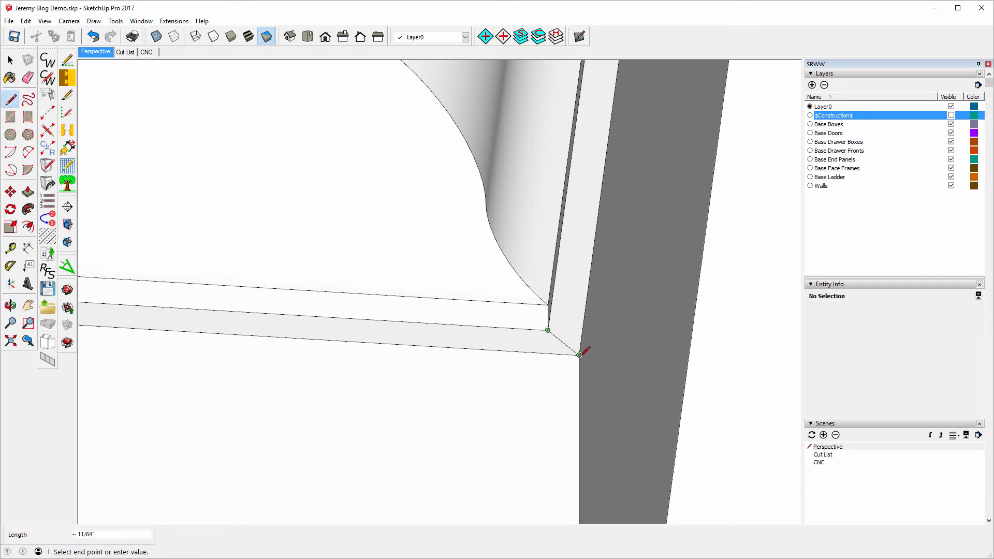
left_click(579, 354)
scroll(581, 346, "down", 6)
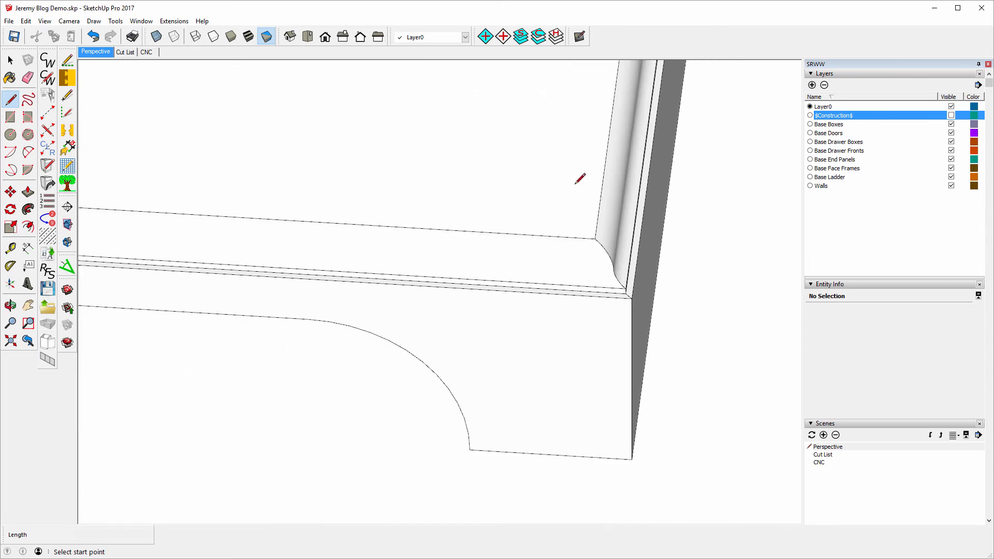
scroll(444, 290, "down", 5)
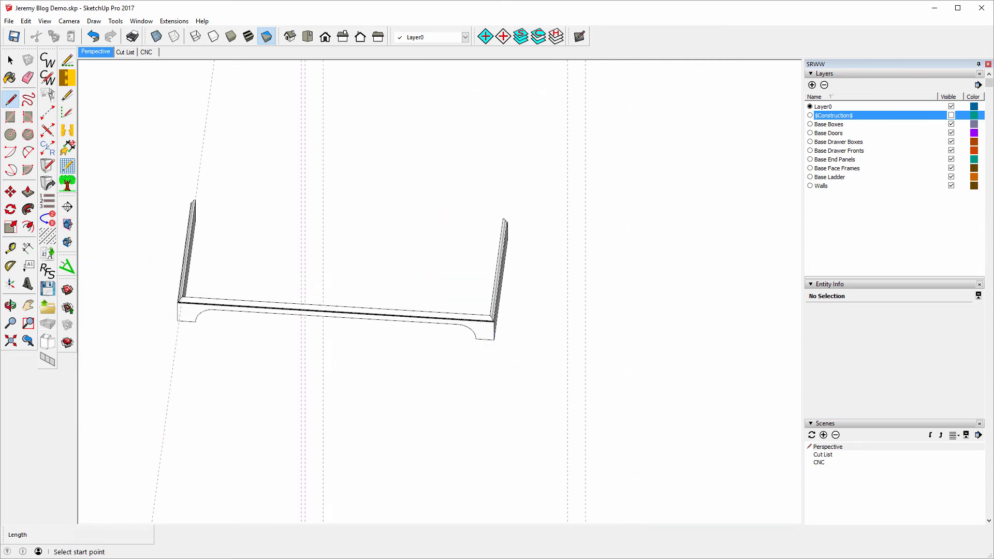
left_click(11, 61)
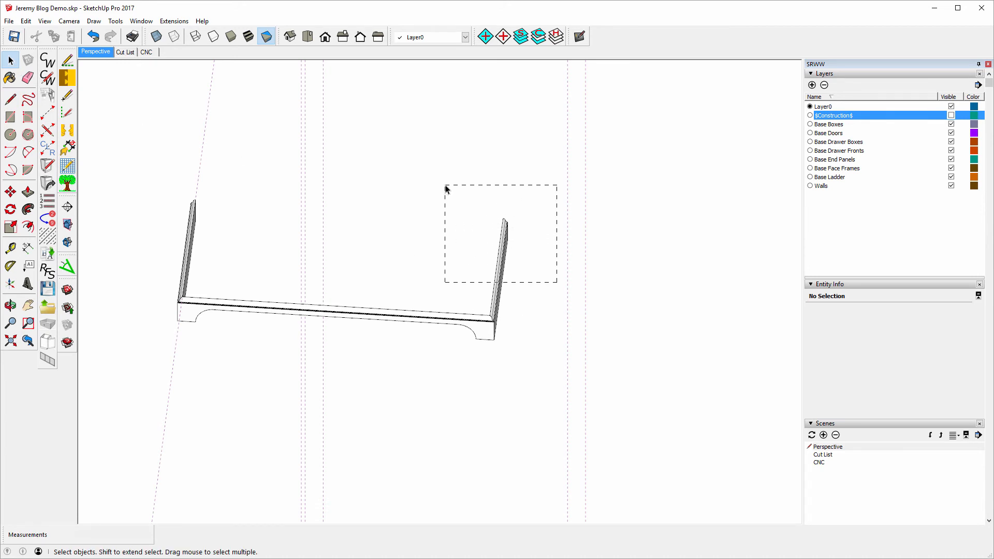
left_click_drag(445, 189, 443, 186)
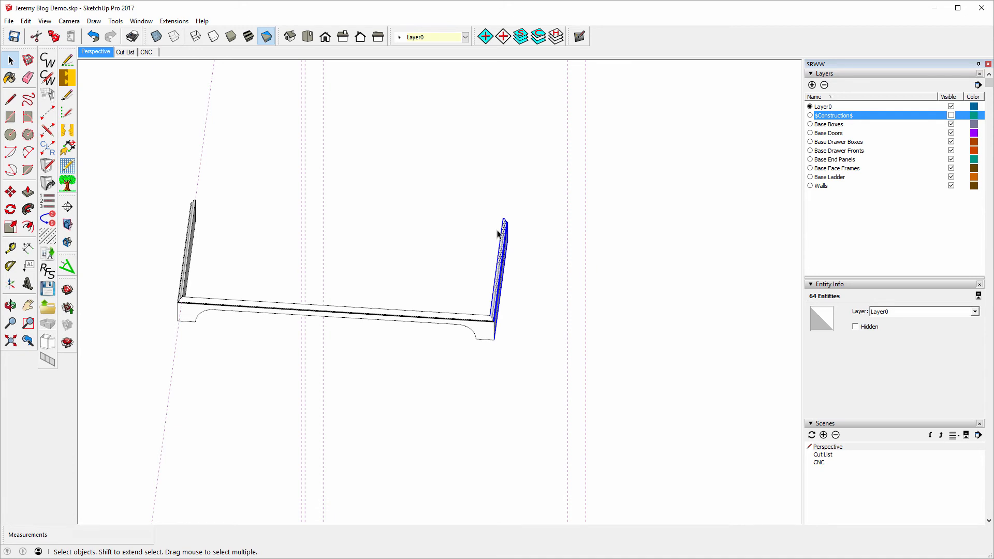
left_click(532, 189)
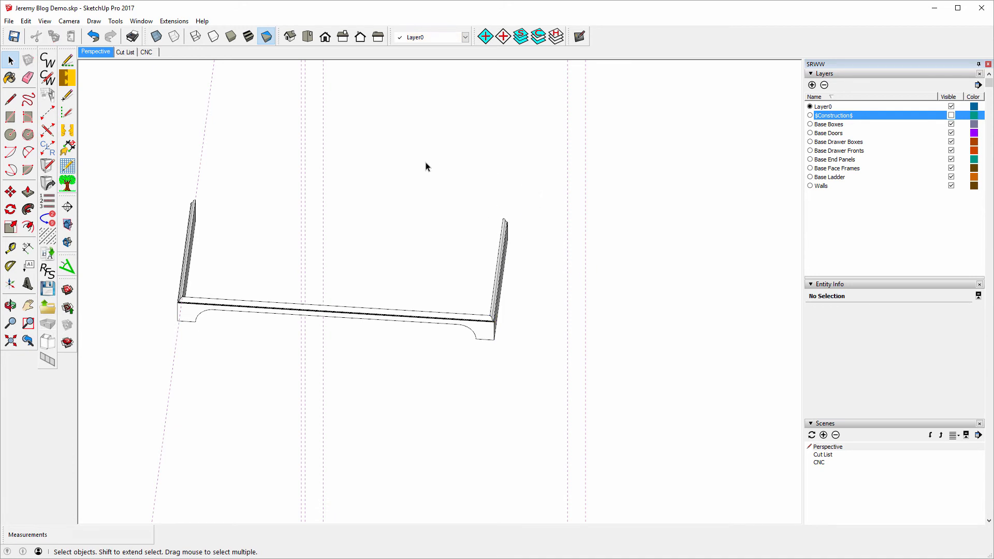
left_click_drag(424, 163, 573, 274)
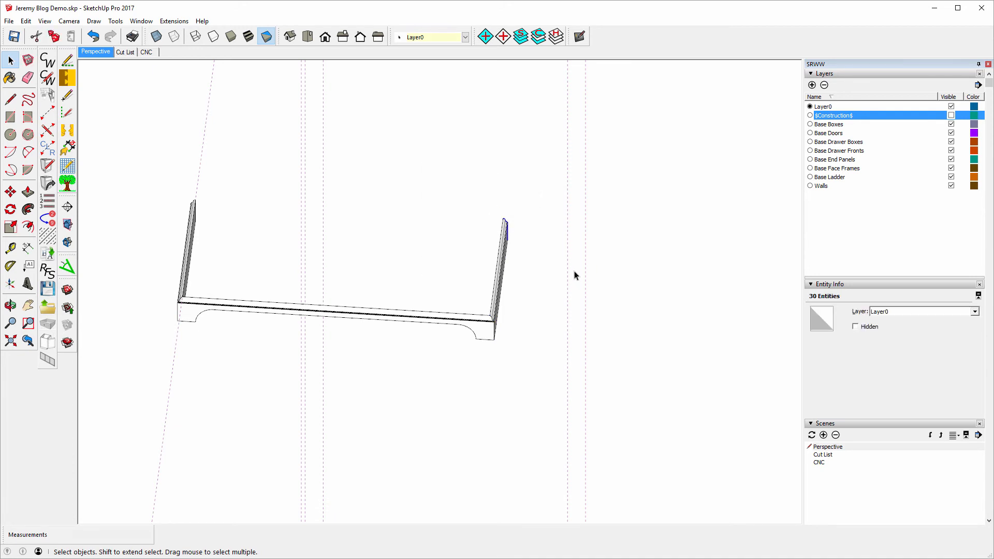
left_click_drag(364, 143, 638, 439)
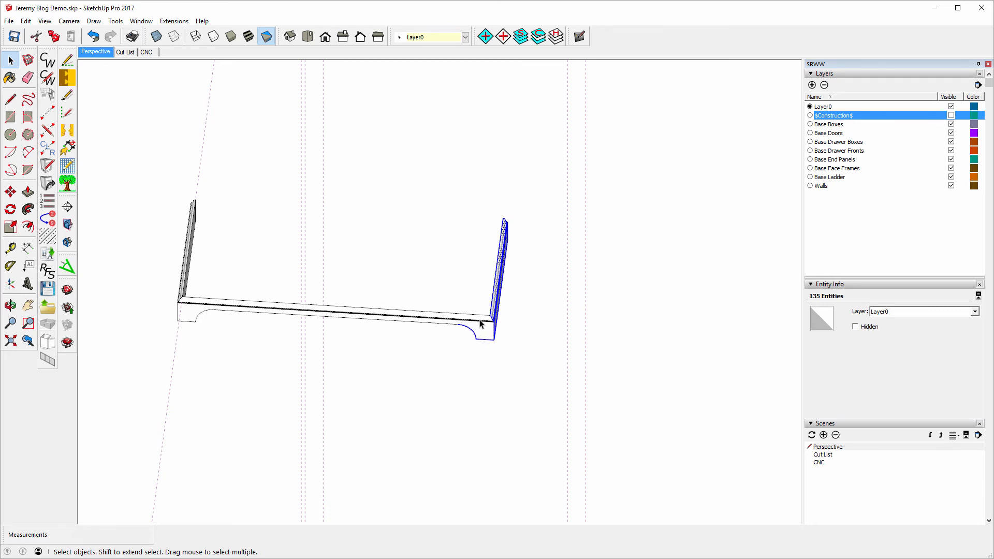
left_click(701, 342)
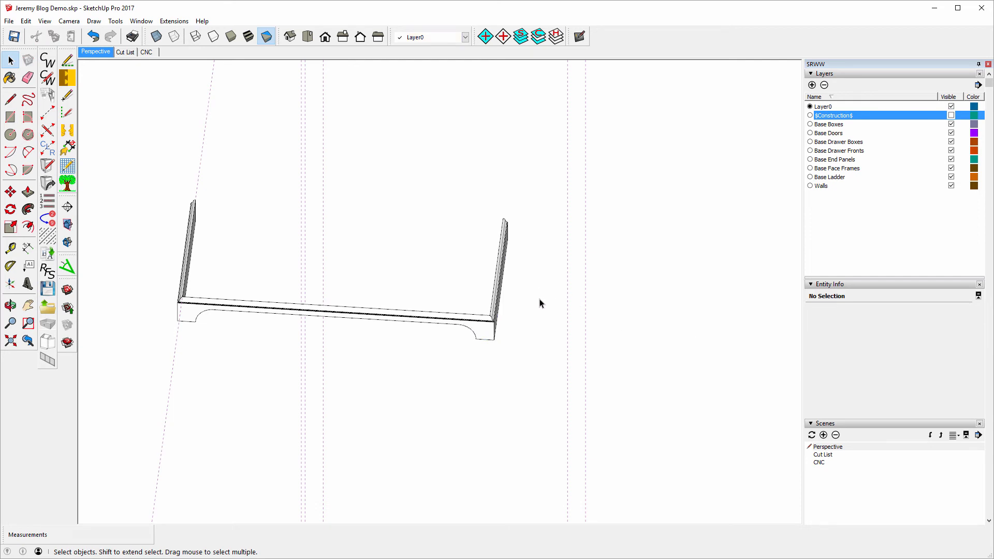
Delete the right and left side pieces of the second moulding copy, keeping only the front piece with the arched cutout.
left_click_drag(544, 304, 424, 175)
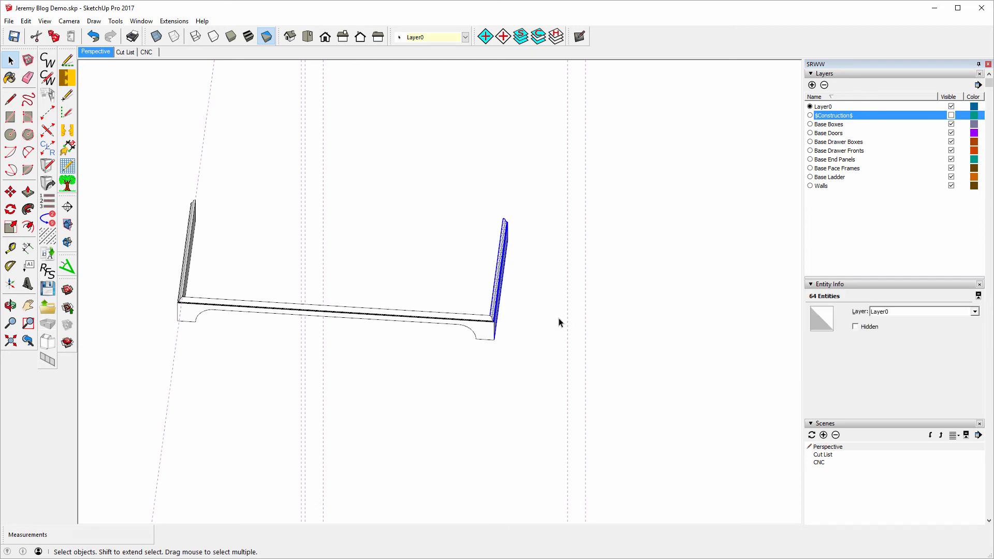
key("Delete")
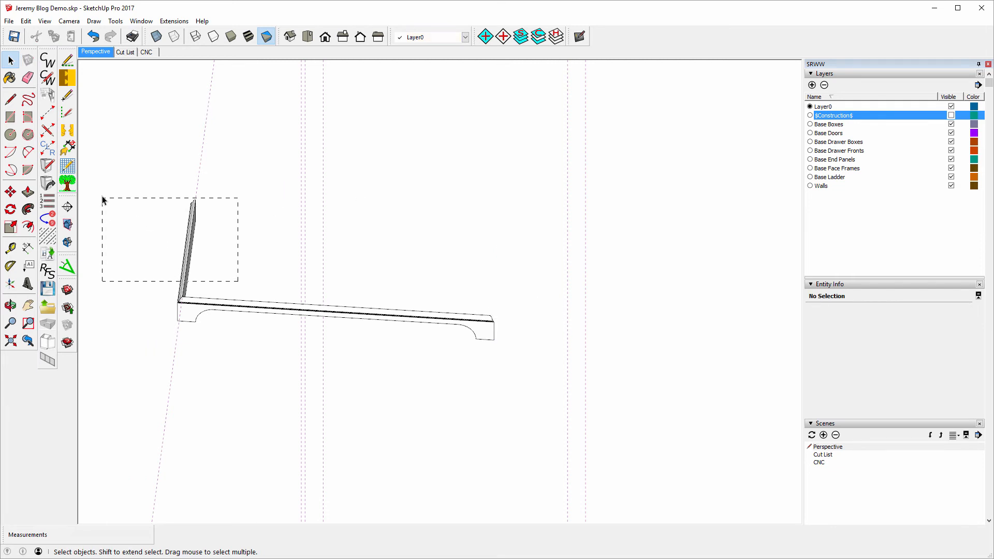
left_click_drag(101, 175, 100, 174)
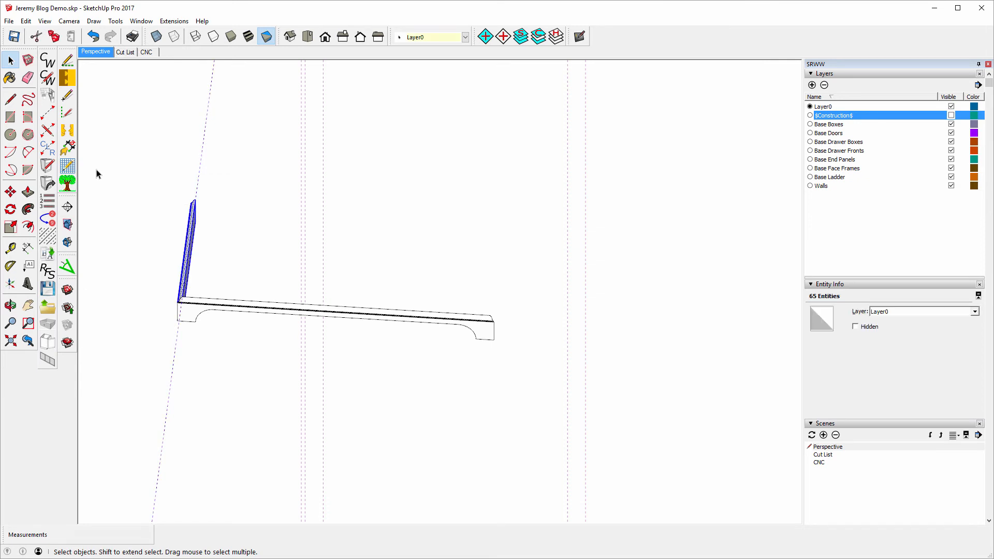
key("Delete")
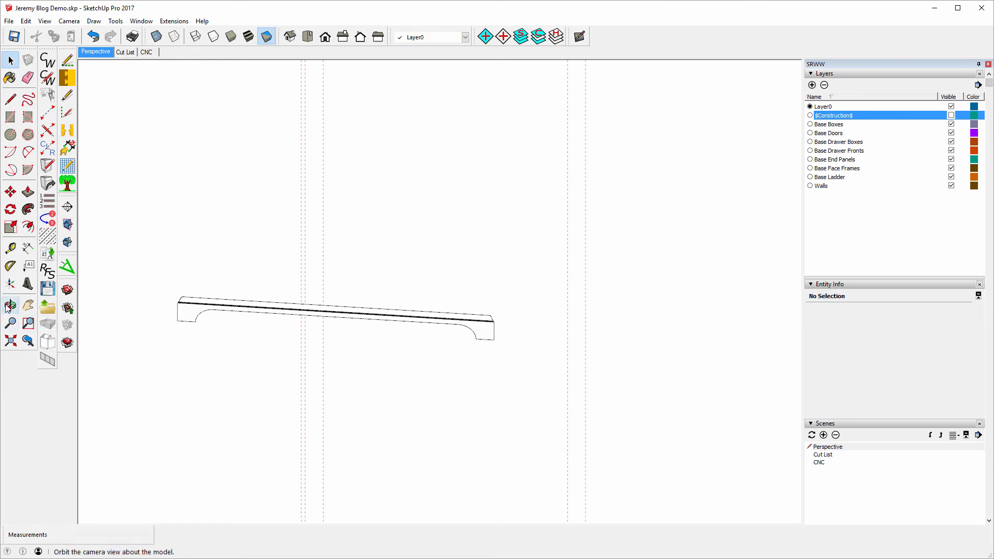
Make the separated side piece of the base moulding, with all its faces and edges, into a component using the default settings.
left_click(10, 306)
left_click_drag(111, 332, 728, 261)
left_click_drag(688, 288, 102, 277)
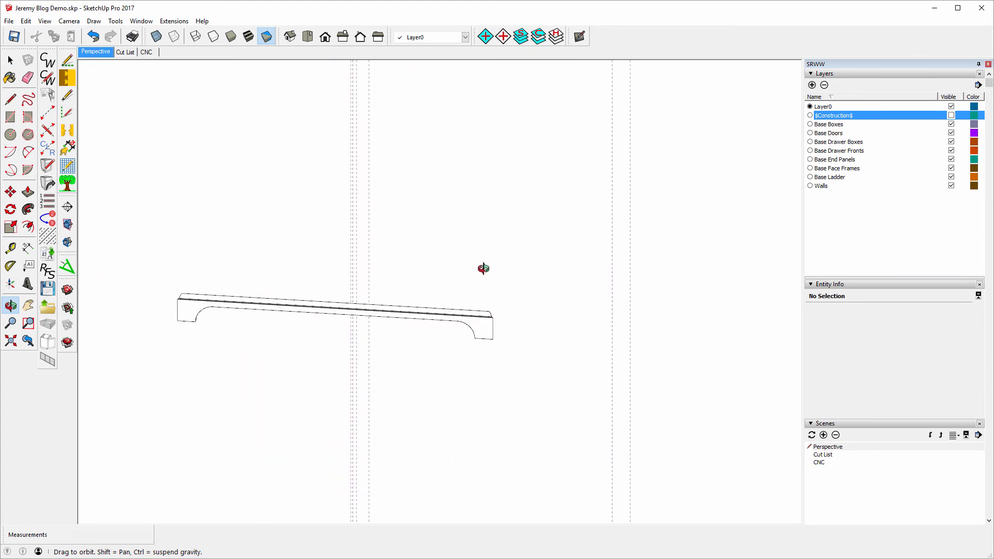
left_click_drag(483, 268, 455, 249)
left_click_drag(332, 264, 362, 290)
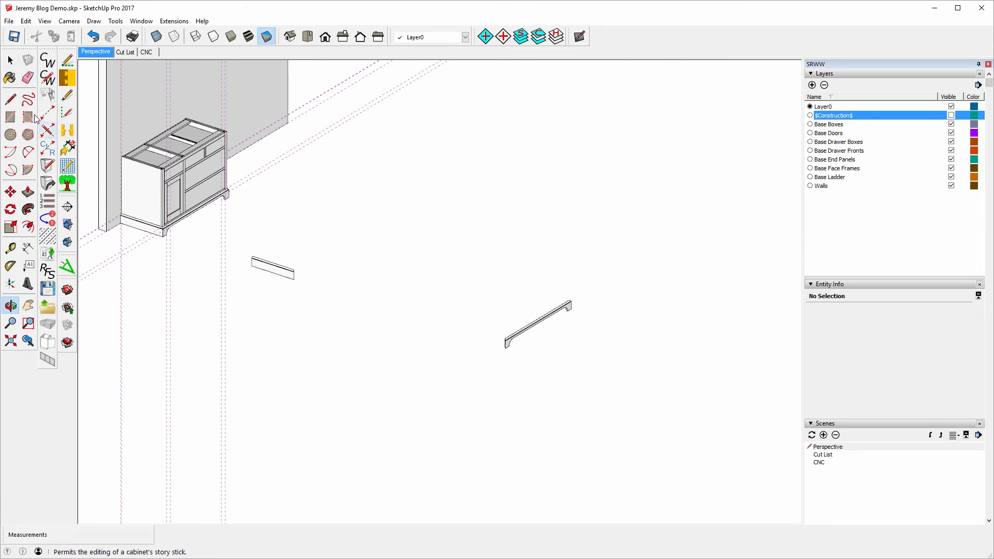
left_click(11, 60)
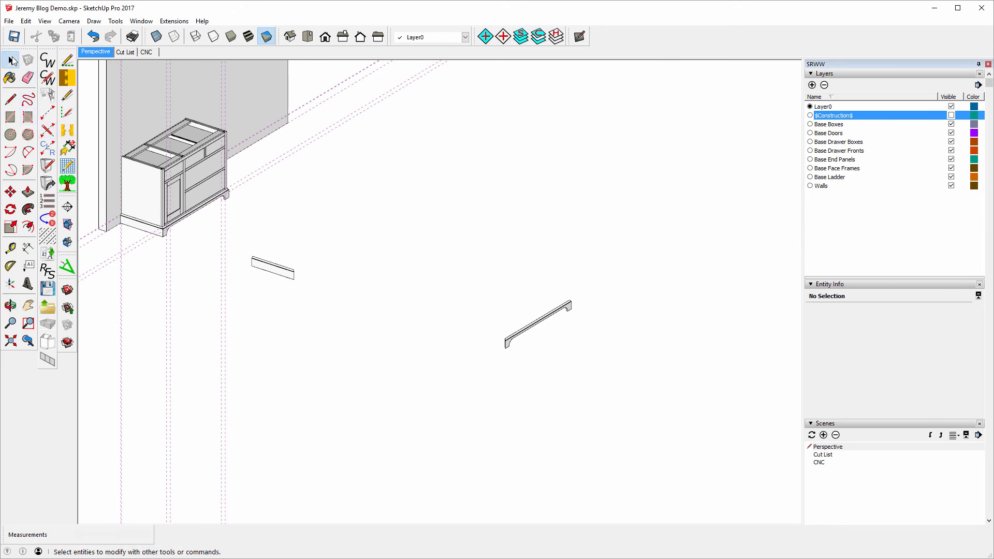
triple_click(271, 275)
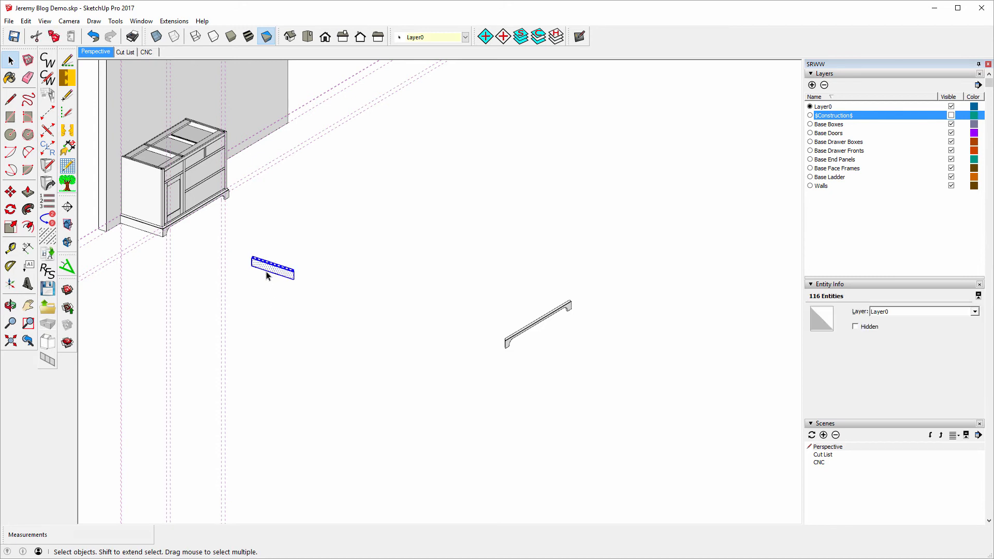
scroll(266, 275, "up", 8)
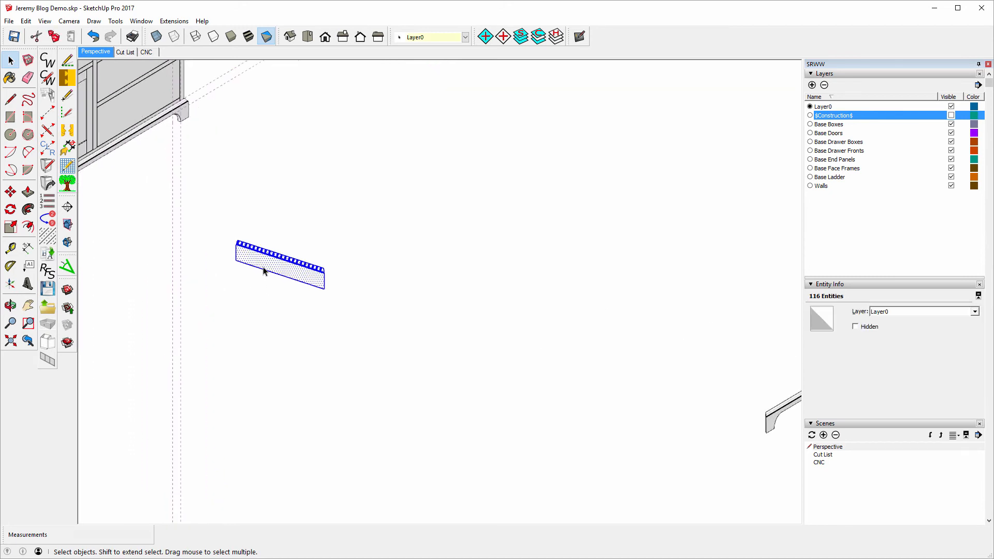
right_click(306, 273)
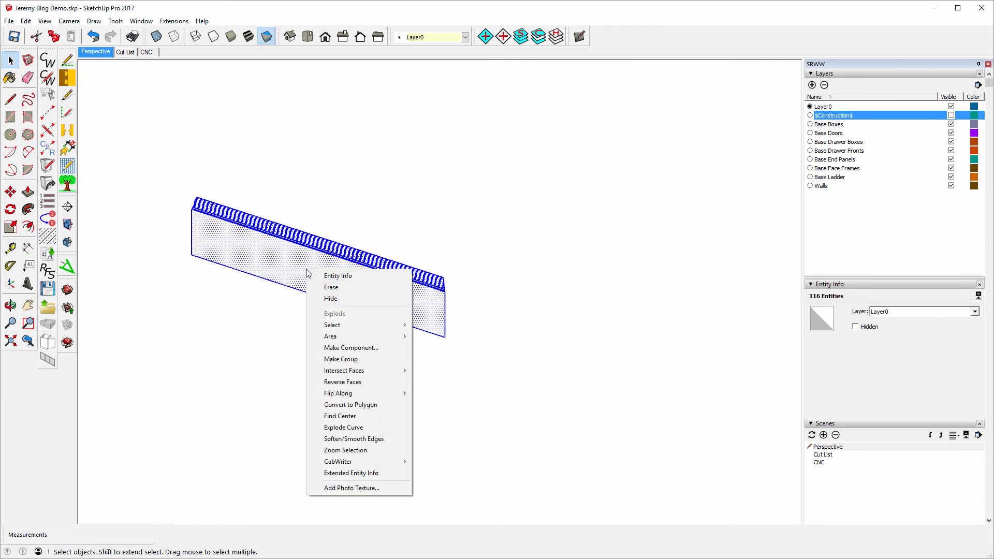
left_click(362, 347)
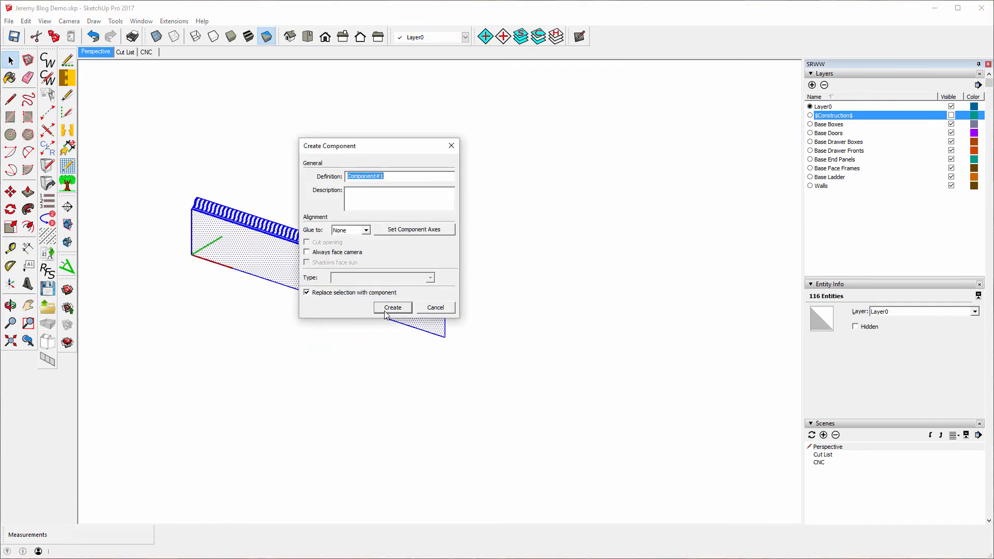
left_click(392, 307)
Make the front moulding piece with the arched cutout into its own component using the default settings.
scroll(262, 331, "down", 2)
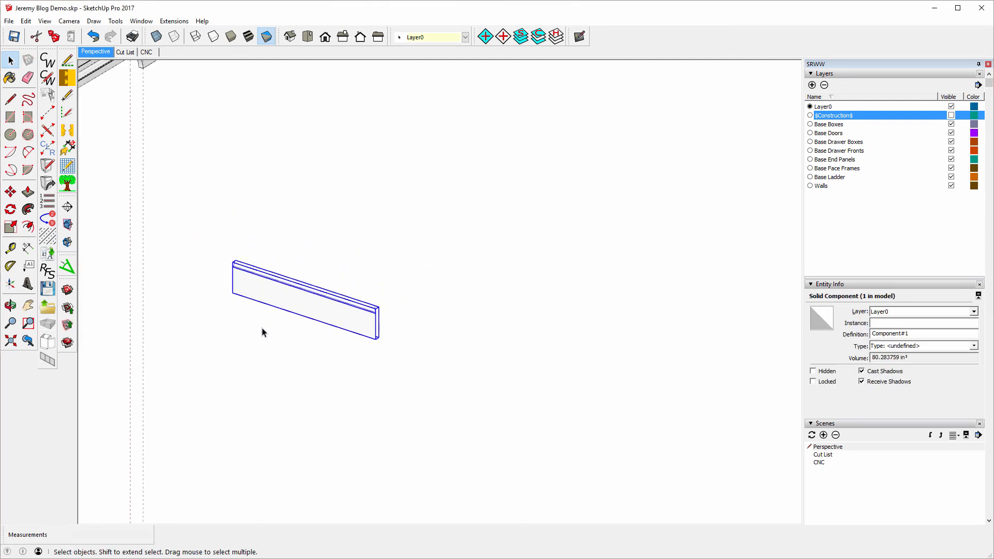
scroll(262, 332, "down", 3)
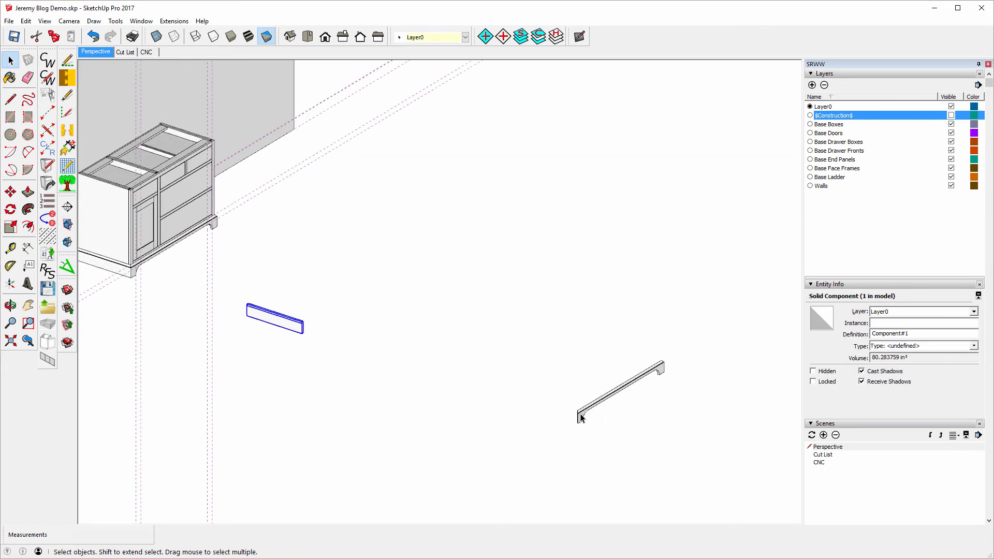
left_click(580, 418)
key("x")
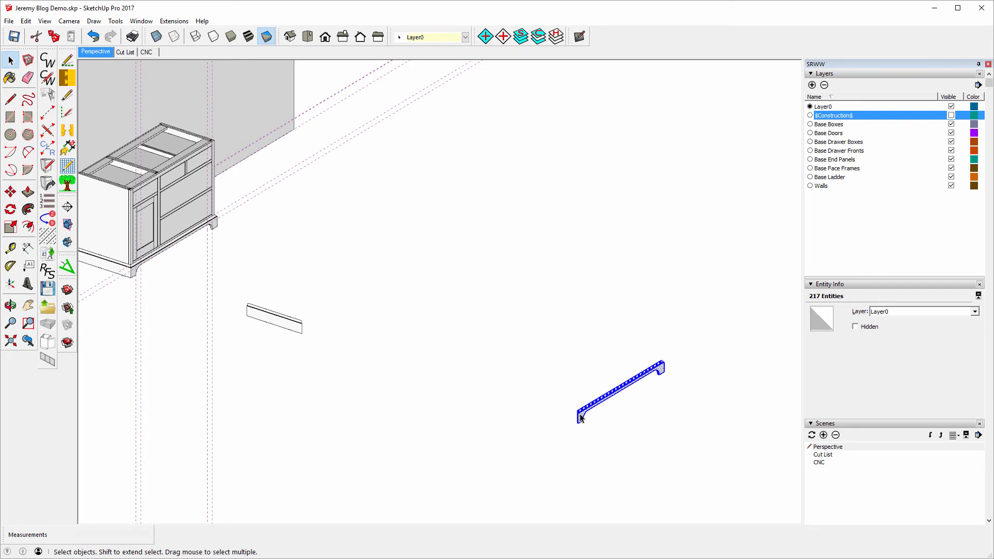
right_click(580, 418)
left_click(606, 266)
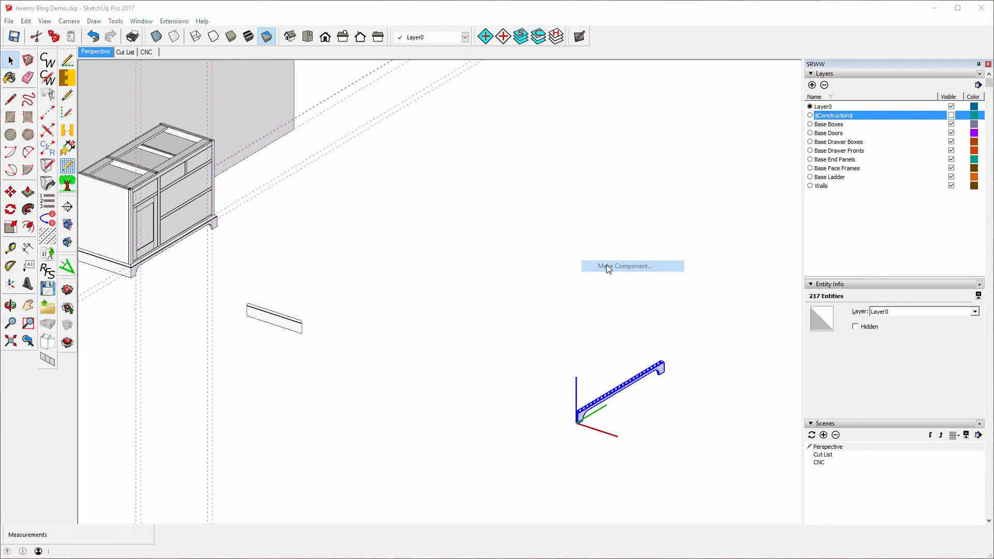
left_click(392, 307)
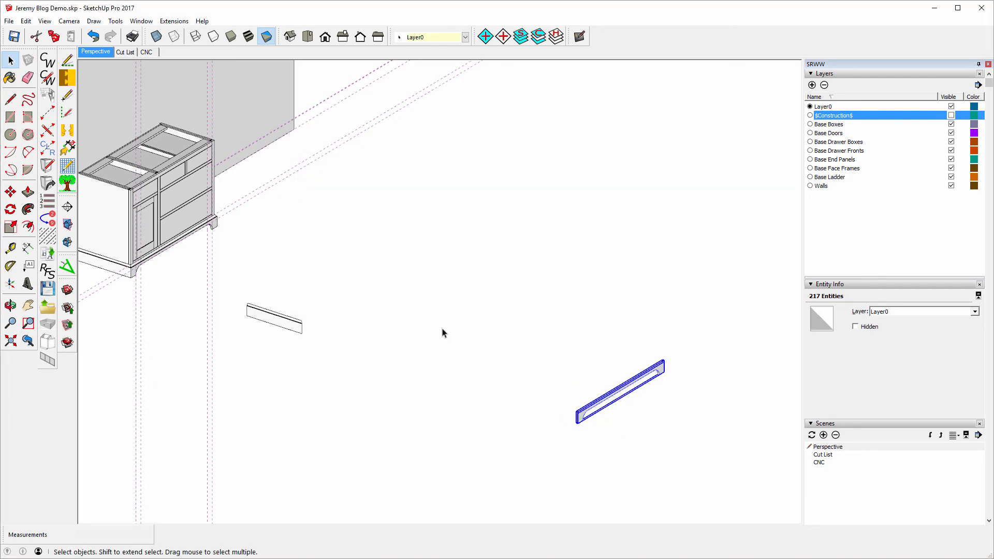
Delete the original one-piece base moulding that wraps around the cabinet.
scroll(458, 323, "down", 3)
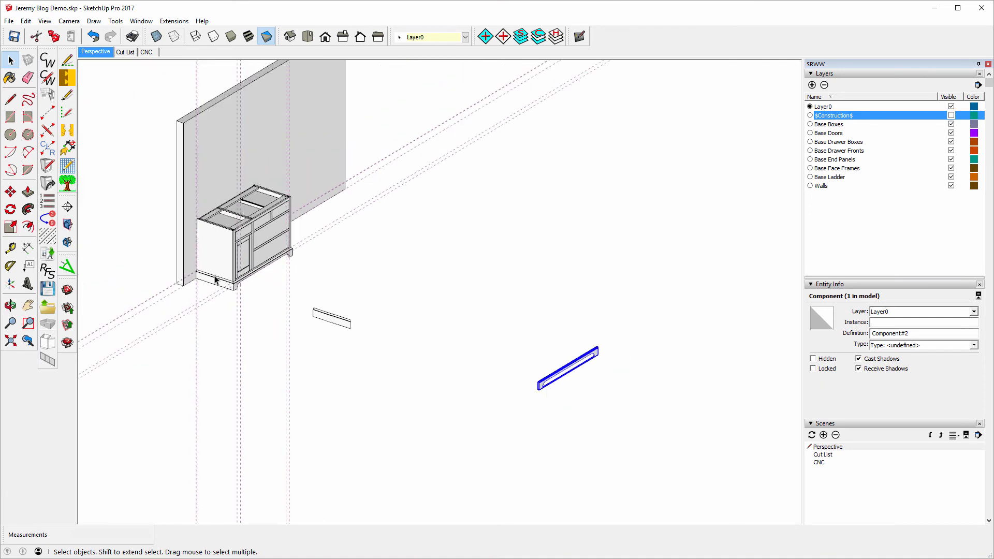
left_click(216, 281)
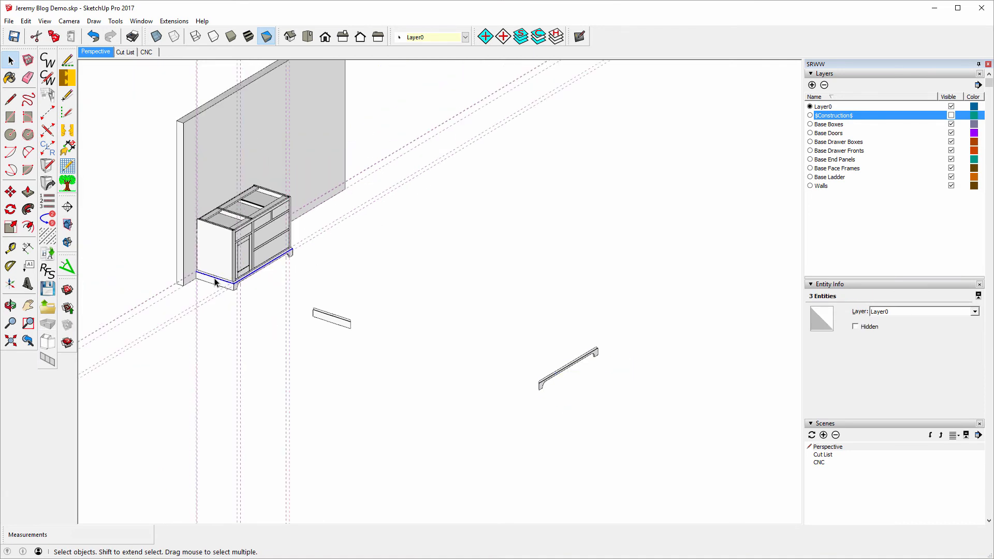
left_click(274, 354)
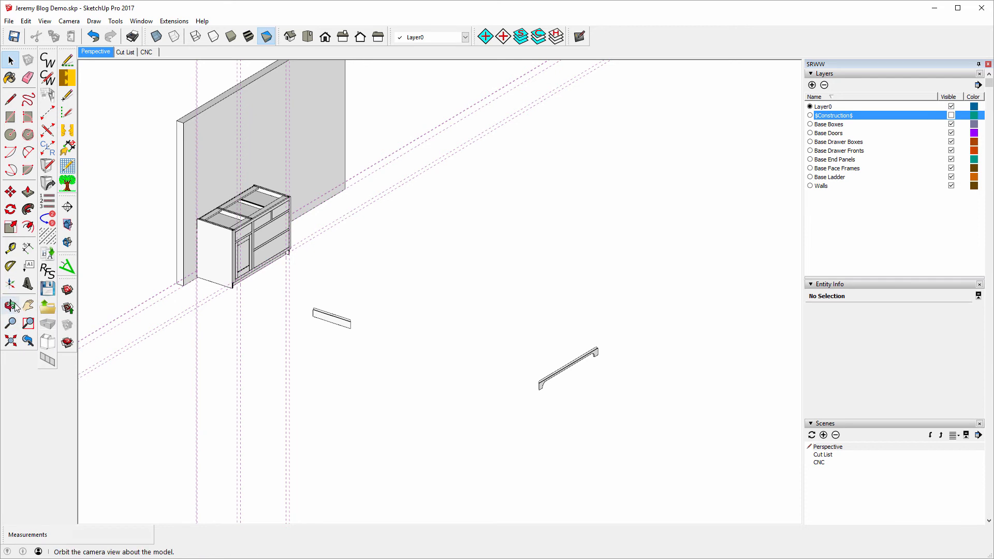
Move the side moulding component about 76 13/64 inches by its upper back corner to the cabinet's left side, close to the wall.
left_click(11, 191)
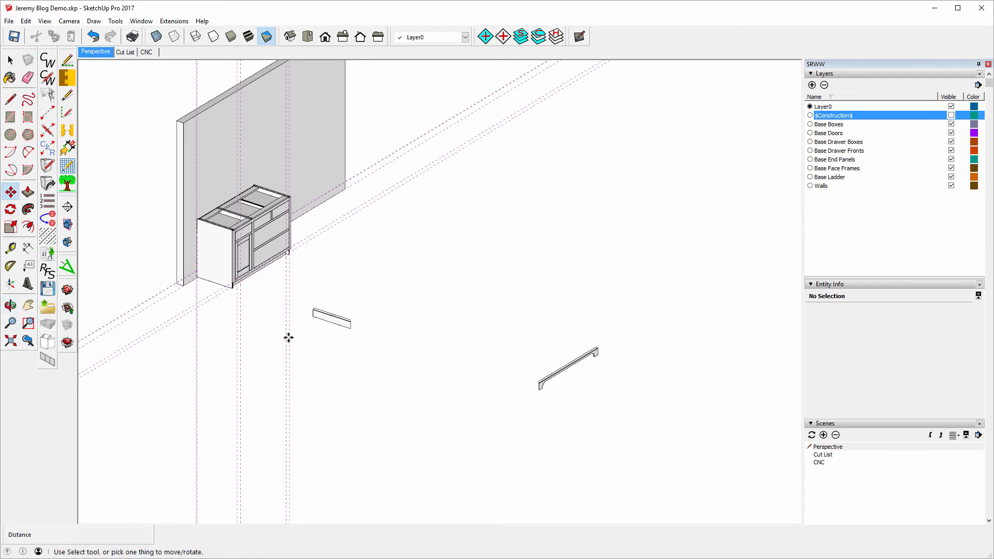
scroll(288, 337, "up", 10)
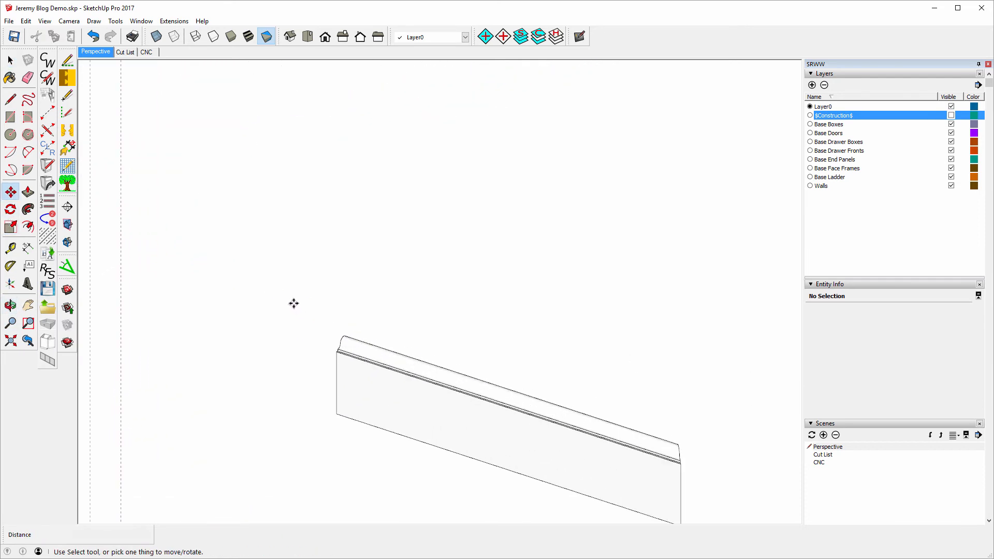
scroll(293, 304, "up", 3)
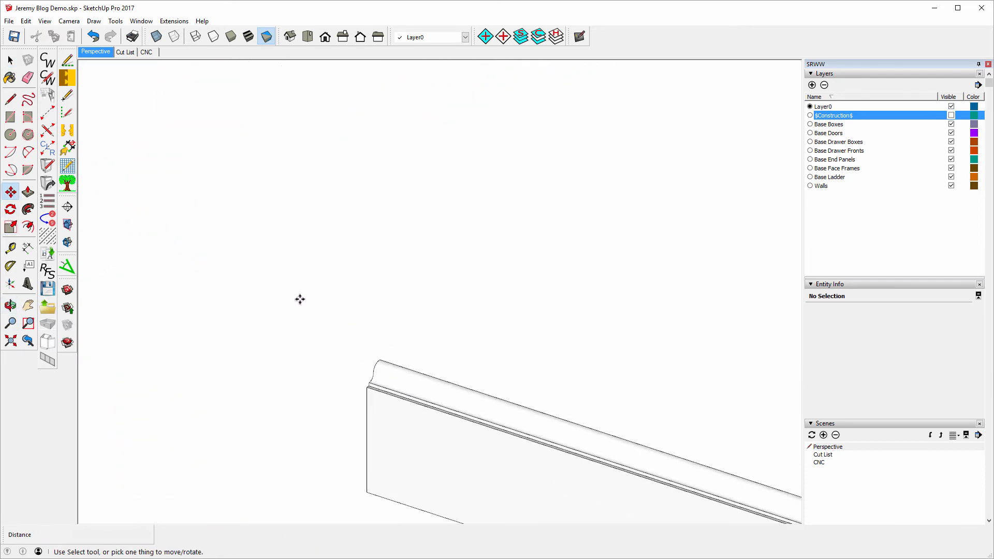
left_click(379, 356)
scroll(492, 403, "down", 8)
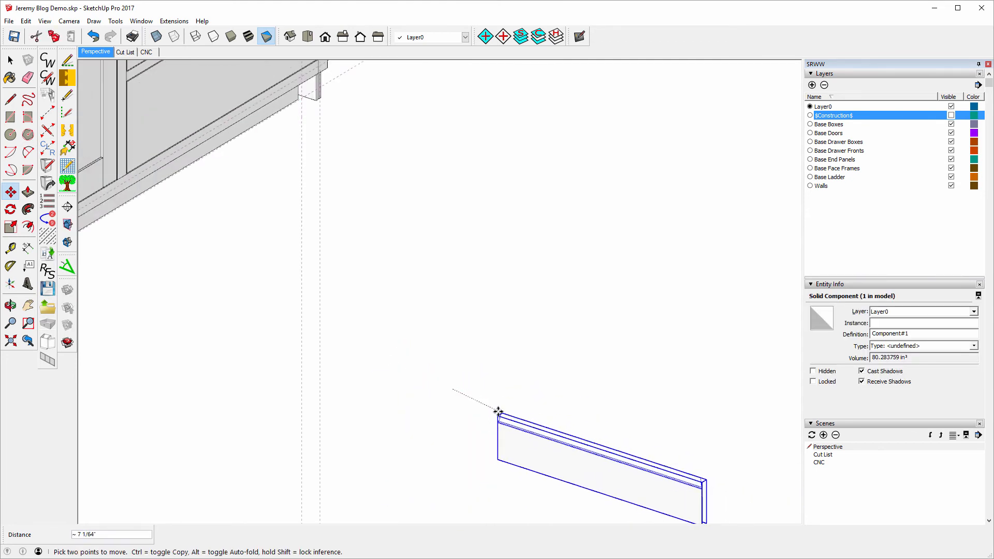
scroll(309, 362, "up", 10)
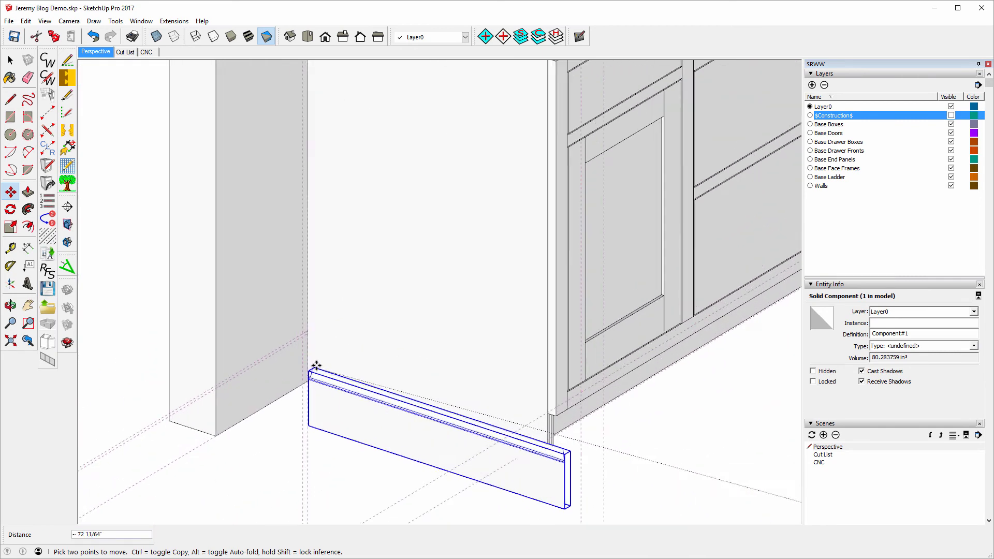
scroll(305, 352, "up", 1)
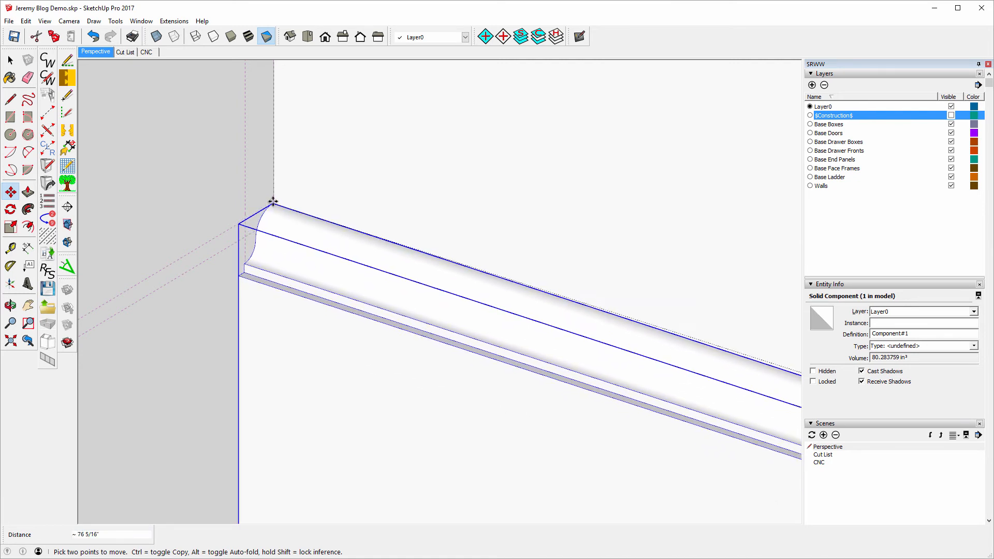
left_click(254, 221)
key("ctrl+t")
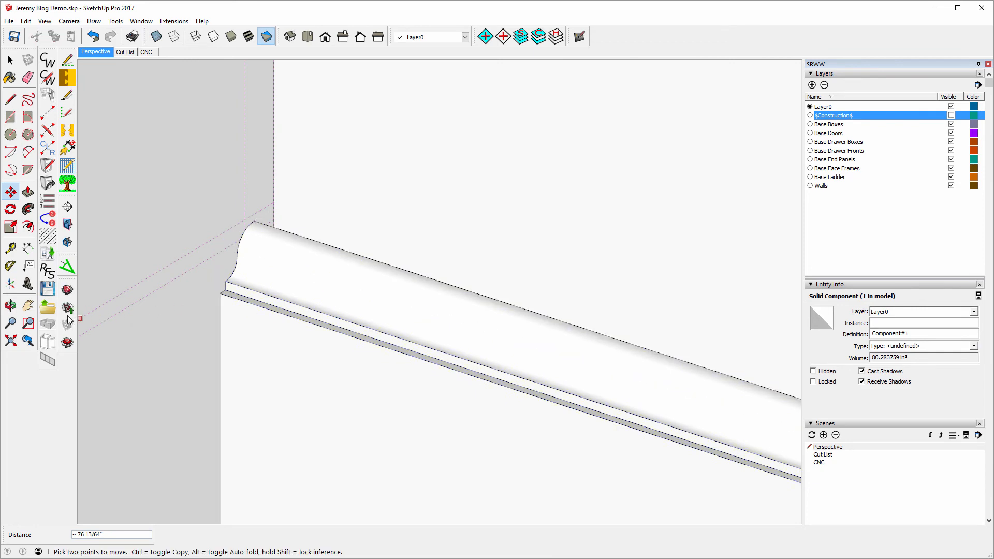
Move the side moulding about 1 21/64 inches by its lower inner back corner to the intersection where the cabinet side meets the wall.
left_click(11, 306)
left_click_drag(582, 295, 245, 111)
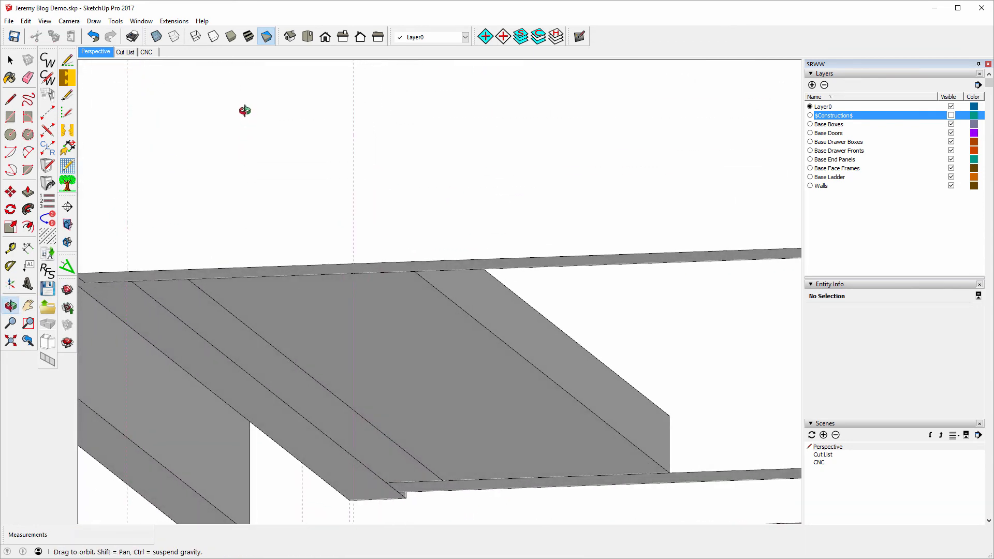
scroll(512, 347, "down", 3)
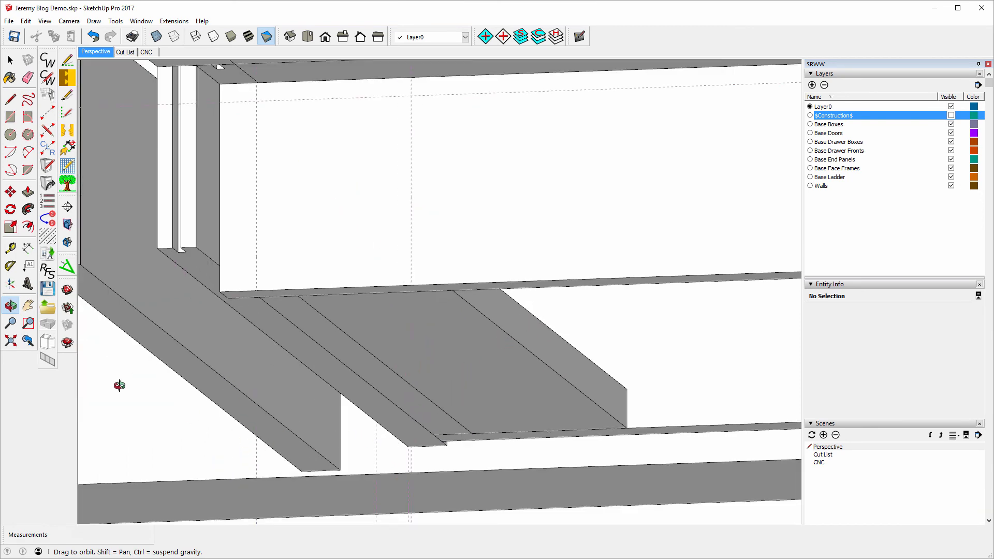
left_click(11, 192)
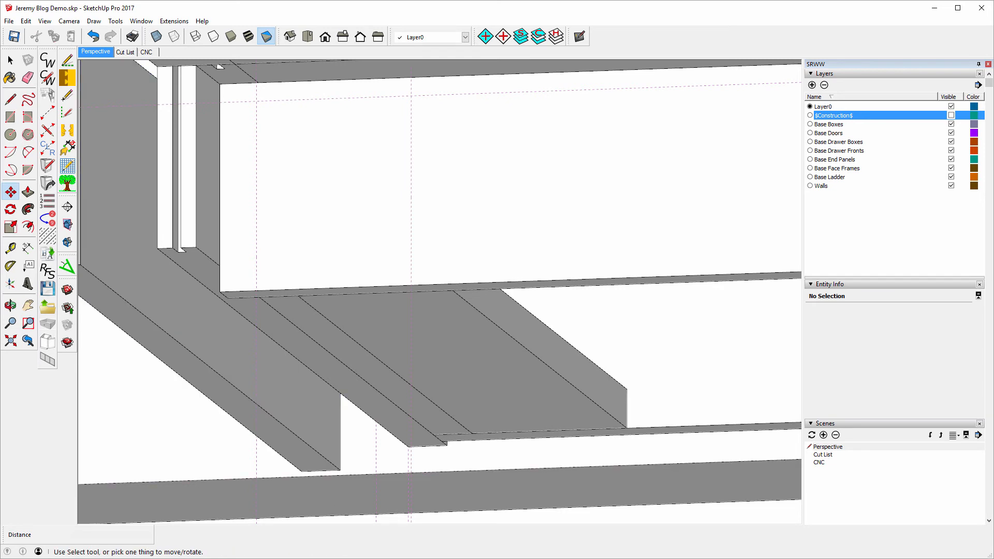
left_click(340, 471)
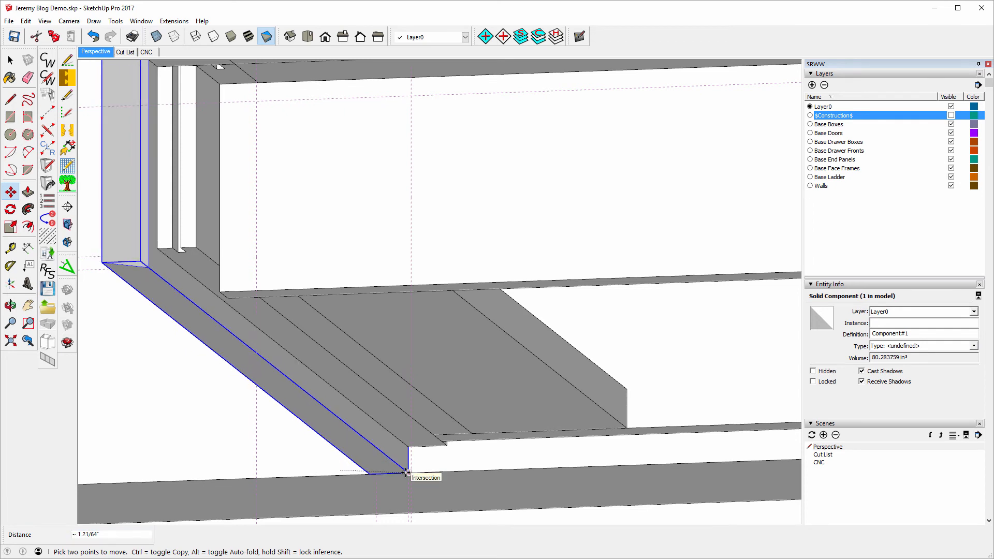
left_click(407, 472)
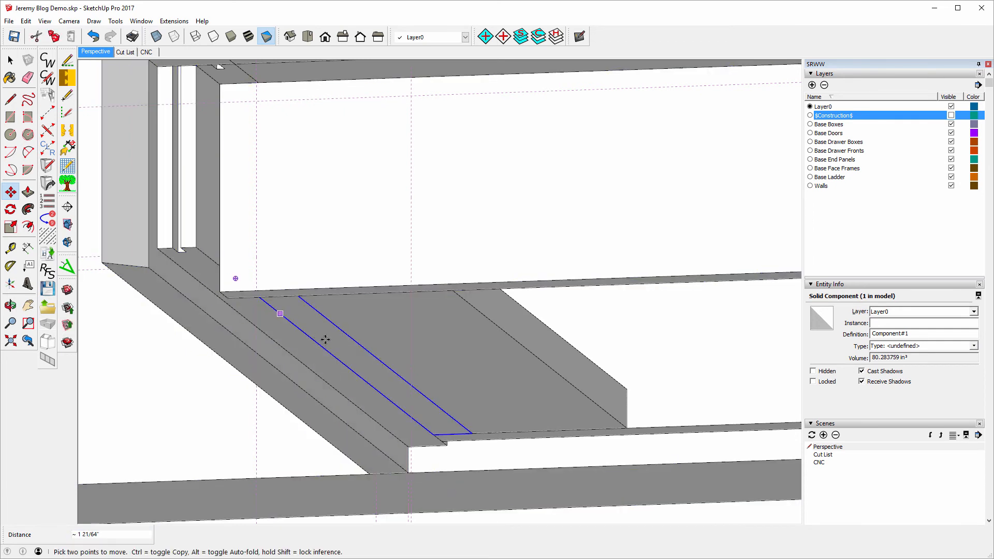
Move the front moulding component with the arched cutout about 194 5/8 inches to just in front of the cabinet's left front corner.
scroll(329, 346, "down", 3)
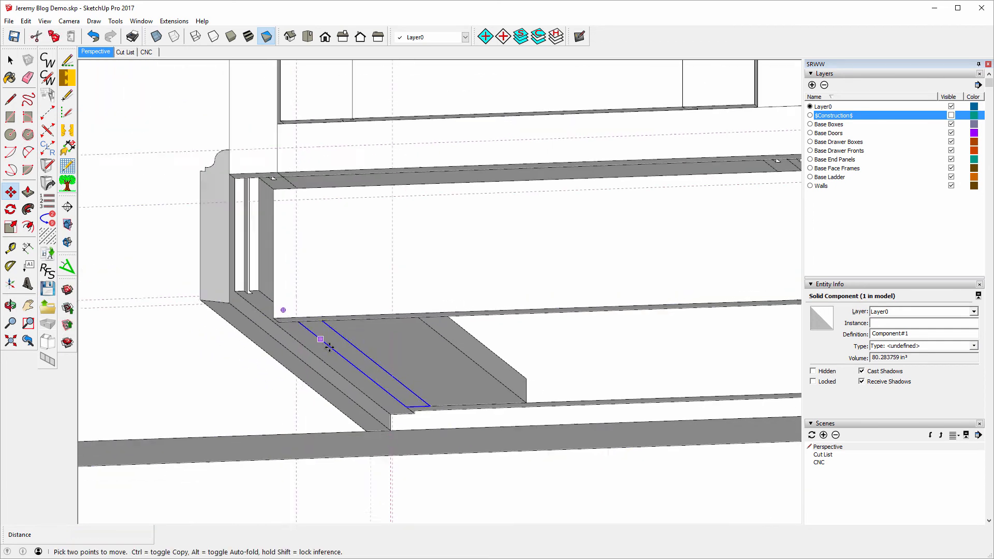
scroll(329, 347, "down", 3)
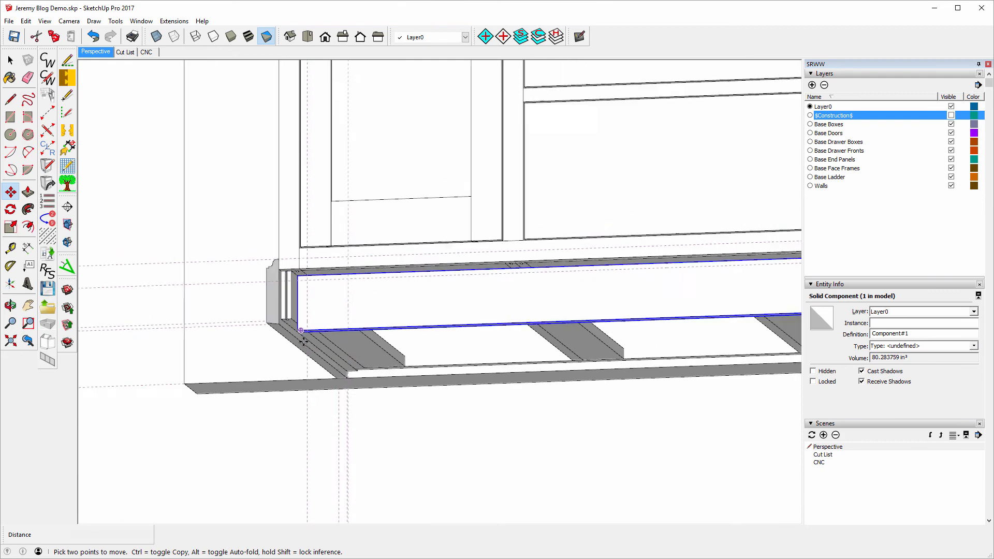
left_click(10, 305)
left_click_drag(138, 222, 369, 446)
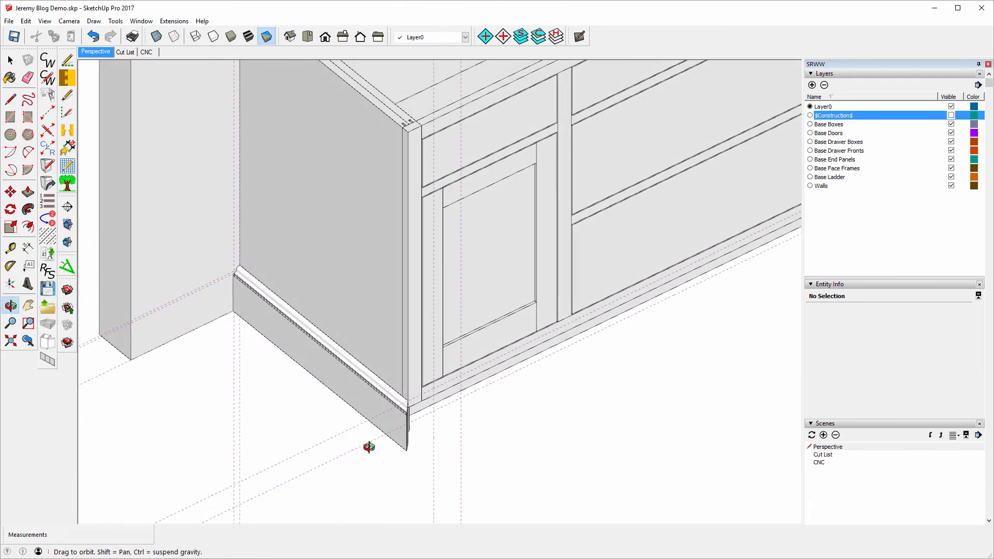
scroll(368, 446, "down", 10)
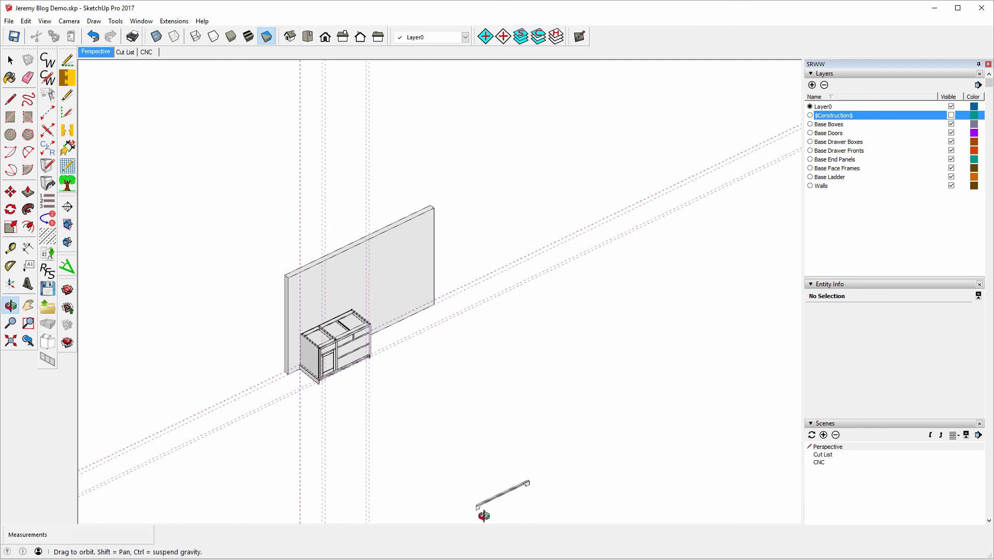
scroll(475, 519, "up", 10)
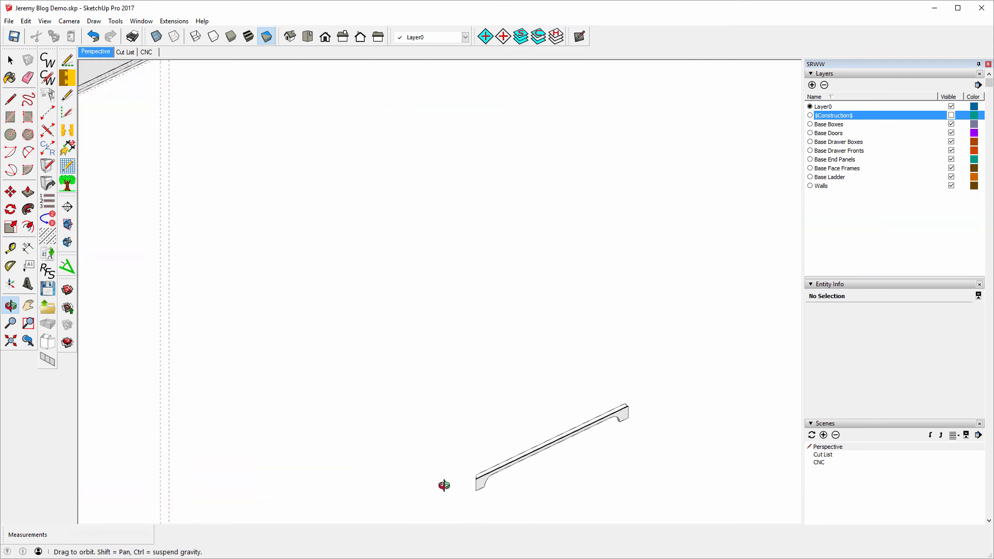
left_click(11, 192)
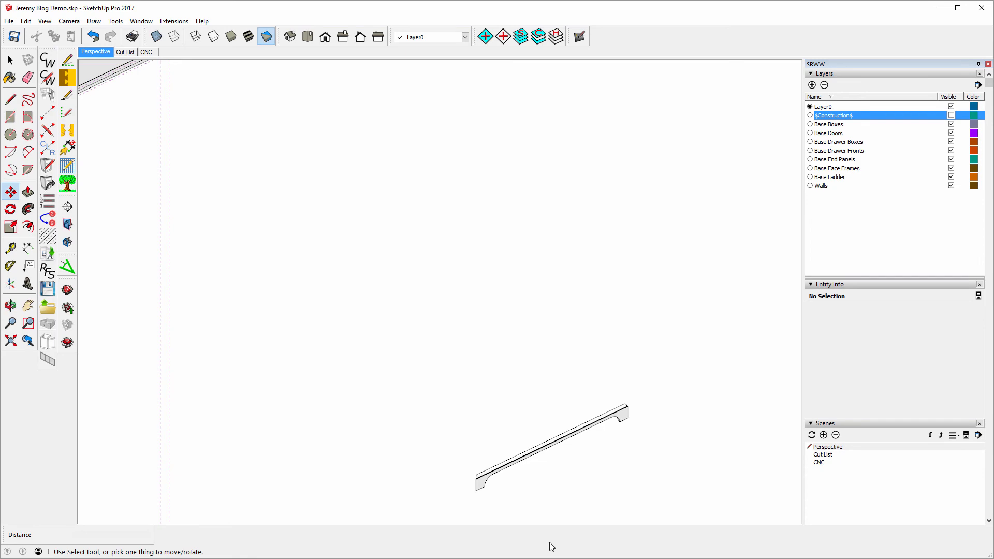
left_click(475, 482)
scroll(556, 479, "down", 10)
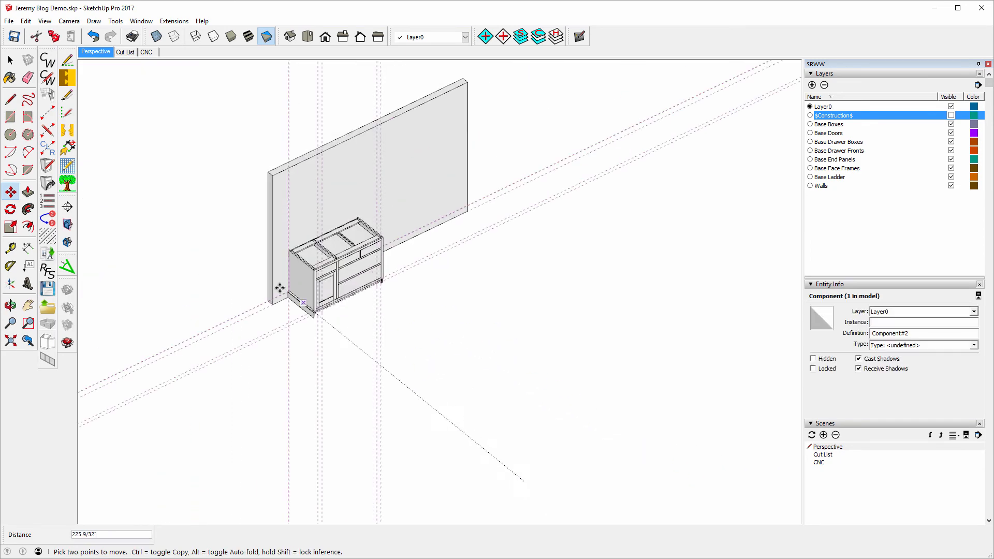
scroll(280, 290, "up", 8)
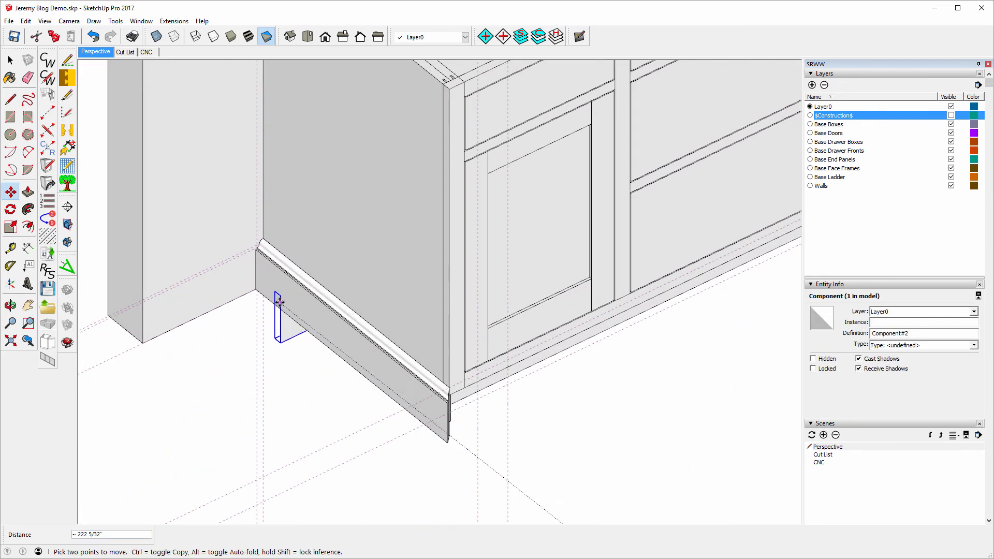
scroll(280, 302, "up", 3)
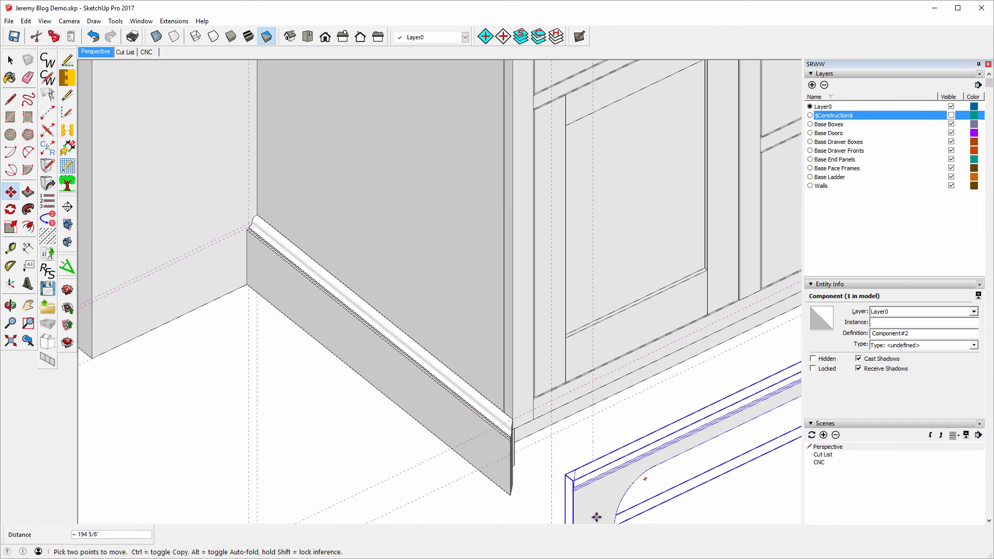
key("Escape")
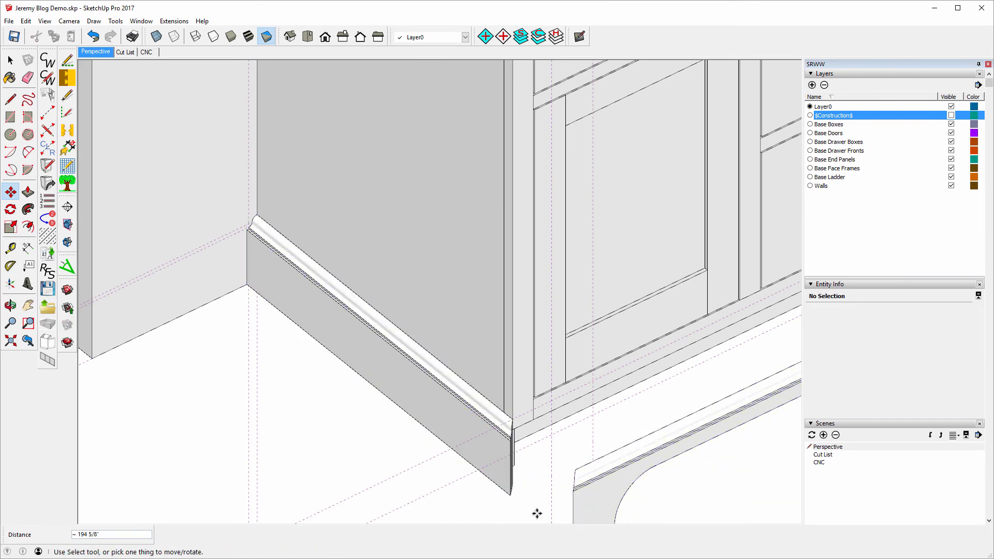
Move the front moulding about 5 47/64 inches by the lower end of its profile to the matching point on the side moulding's mitre.
scroll(572, 506, "up", 5)
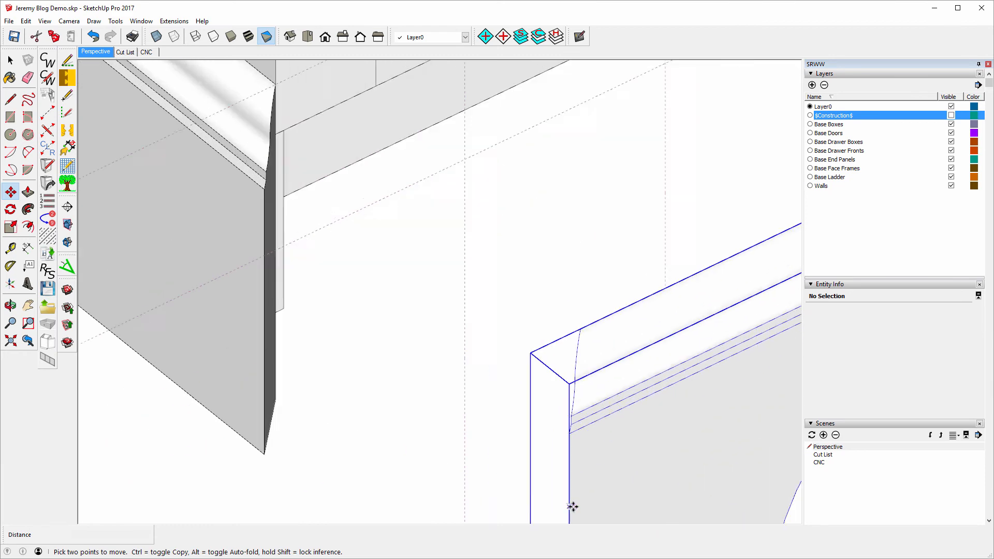
scroll(572, 506, "up", 2)
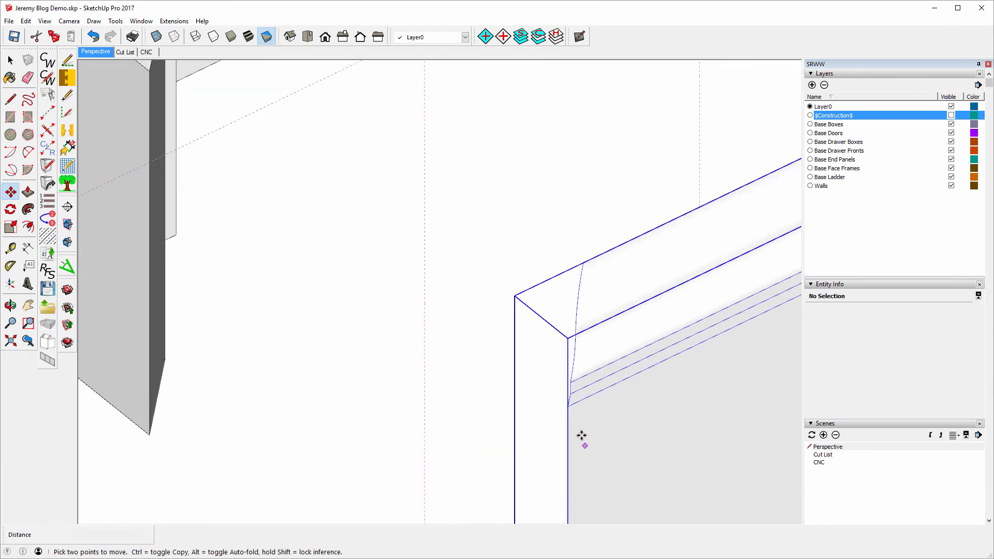
left_click(571, 408)
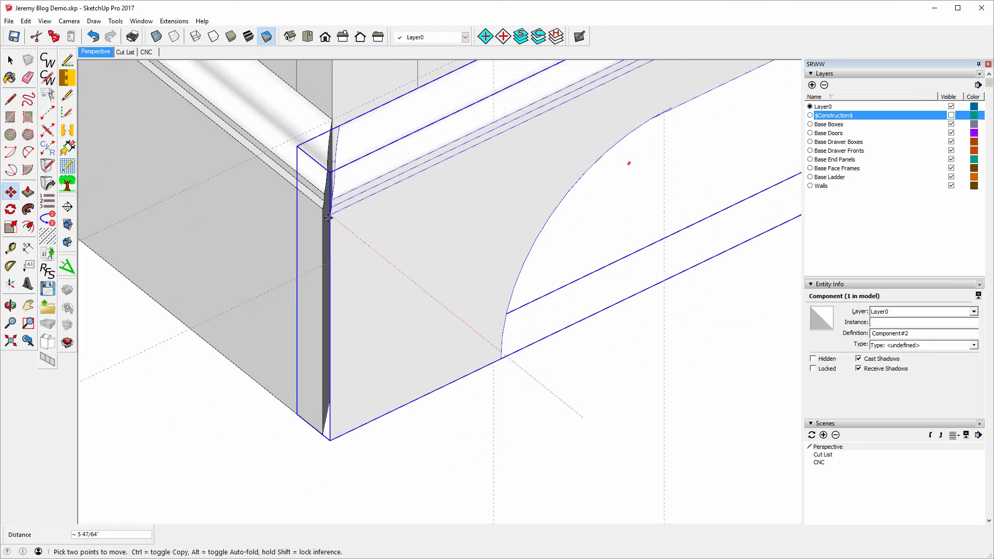
left_click(328, 218)
scroll(331, 370, "down", 2)
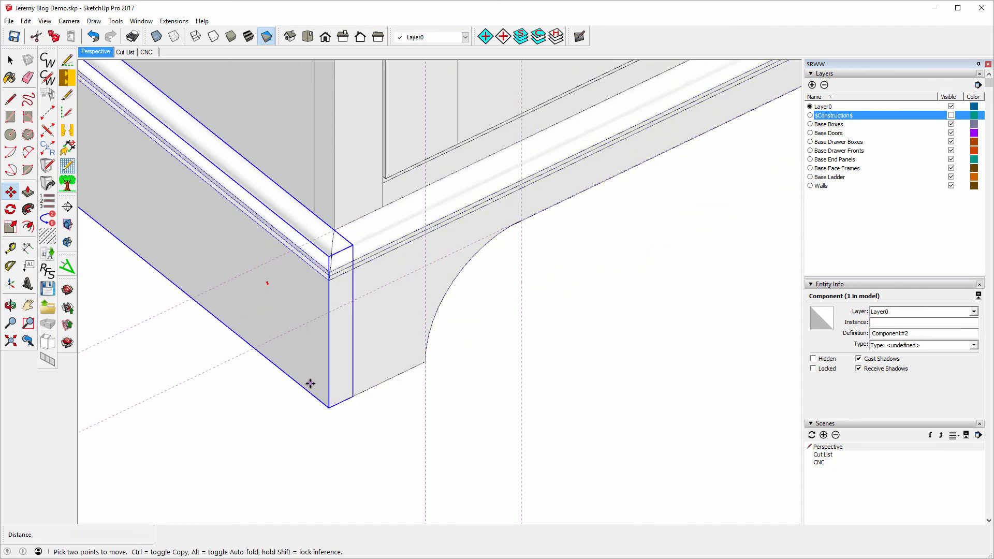
scroll(311, 412, "down", 5)
key("Escape")
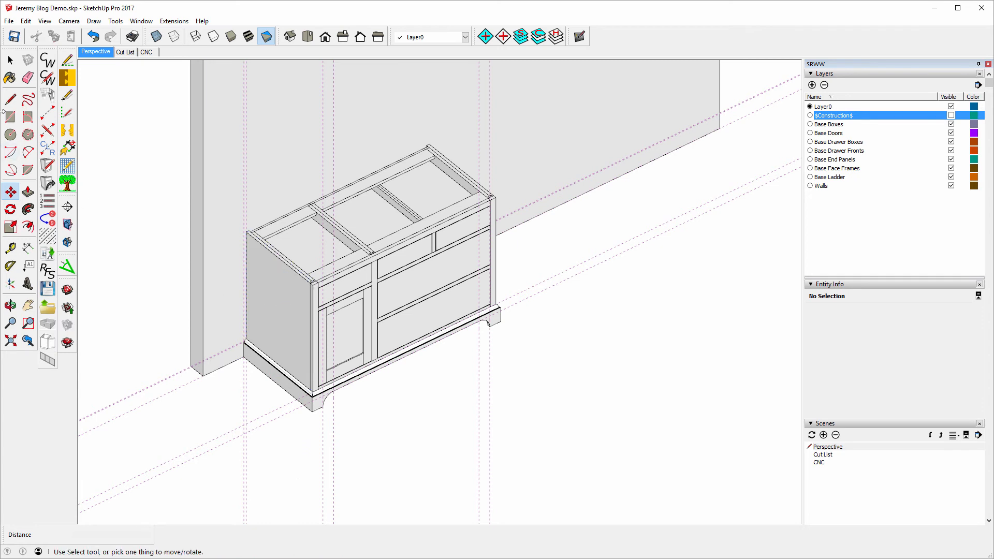
Open the CabWriter rename for the side moulding component and assign cabinet number C3L and component type (TK) Toe Kick.
left_click(9, 60)
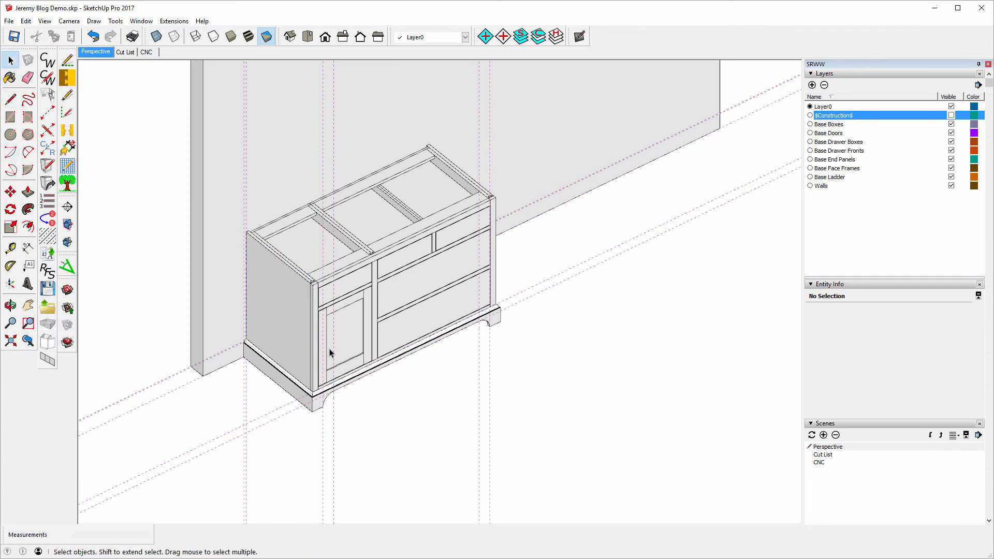
left_click(281, 292)
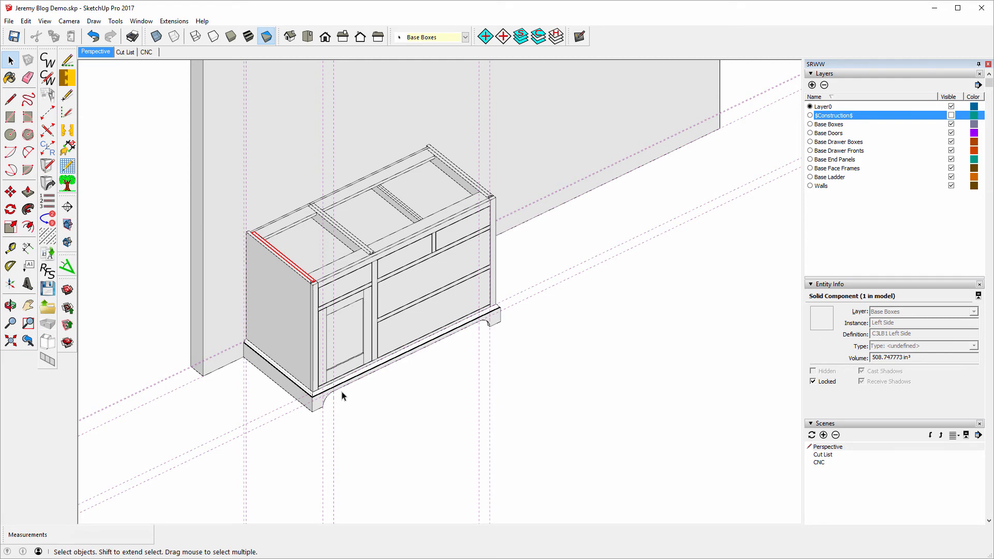
scroll(340, 395, "up", 5)
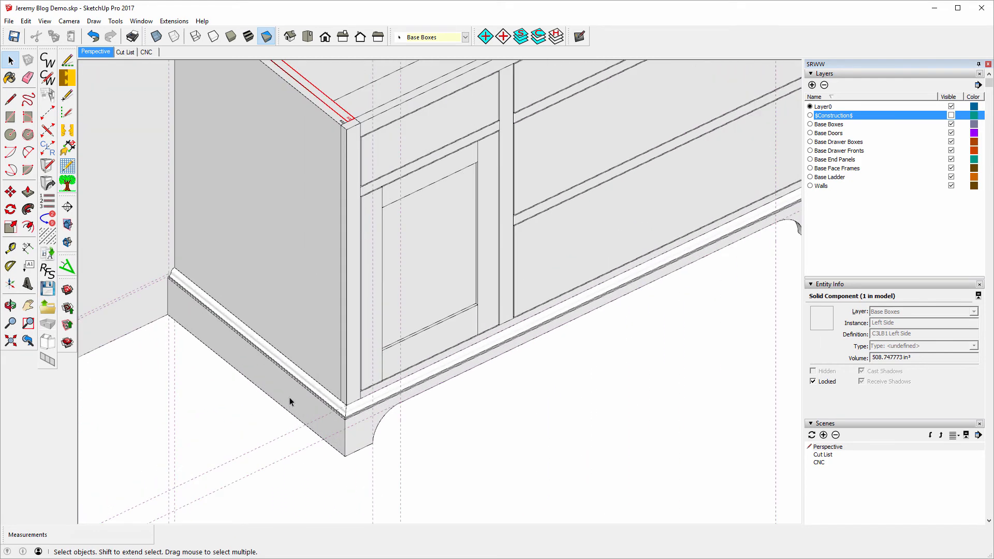
left_click(285, 395)
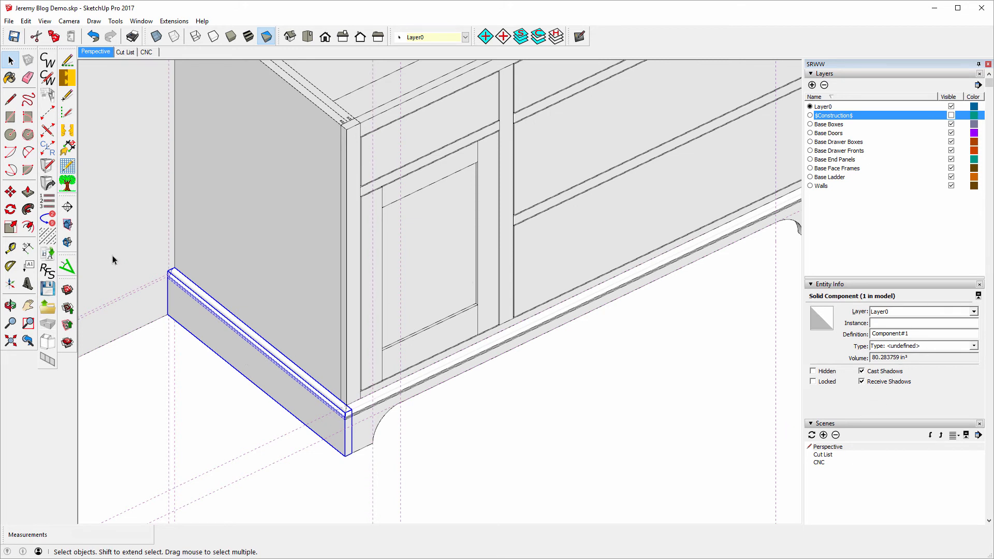
left_click(47, 252)
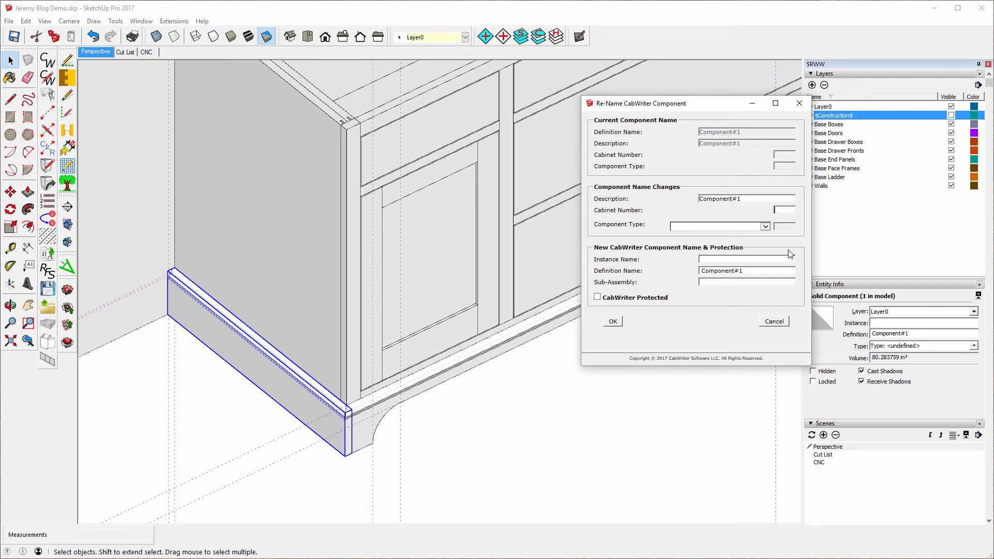
type("C3L")
left_click(765, 226)
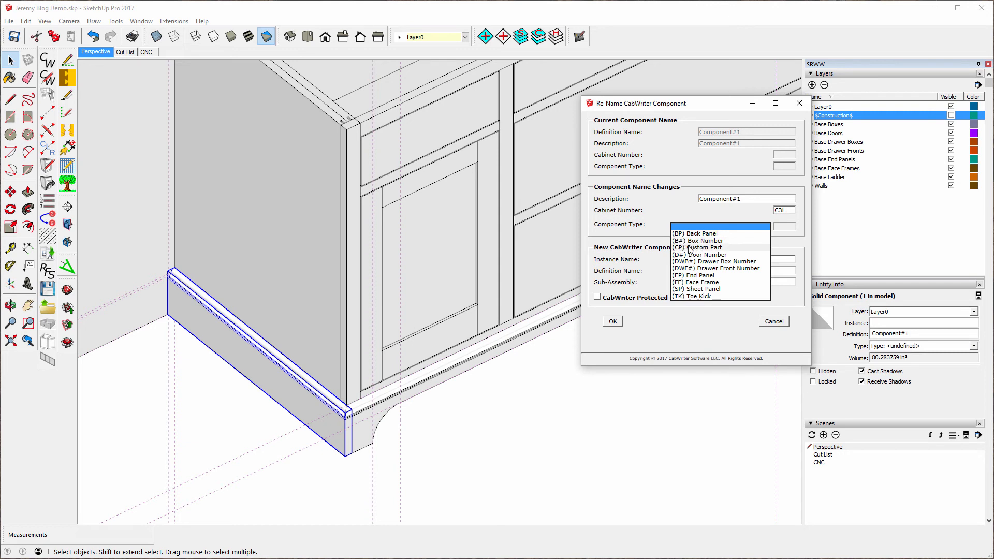
left_click(699, 296)
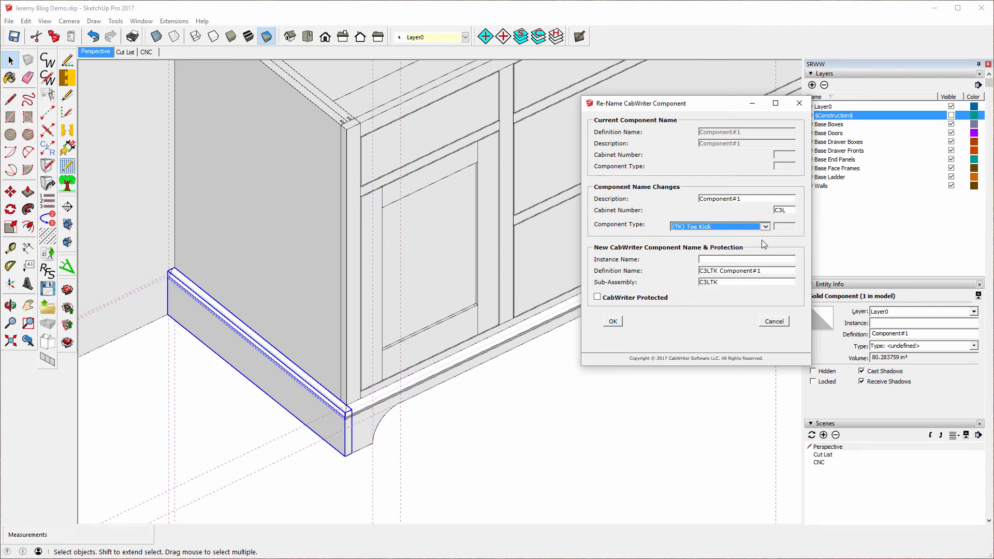
Set the side moulding's description to End Trim, mark it CabWriter Protected, and apply the rename.
left_click_drag(753, 199, 682, 185)
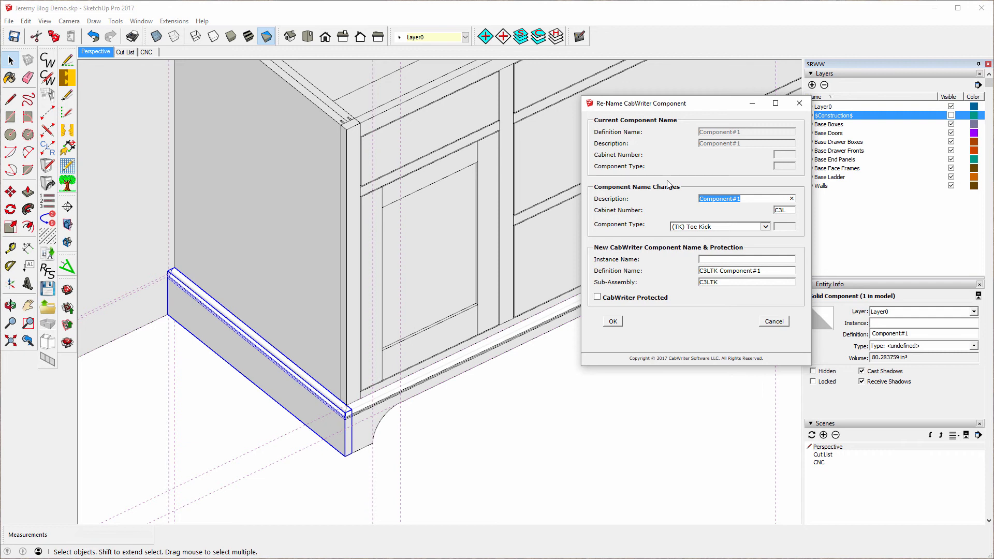
type("End Trim")
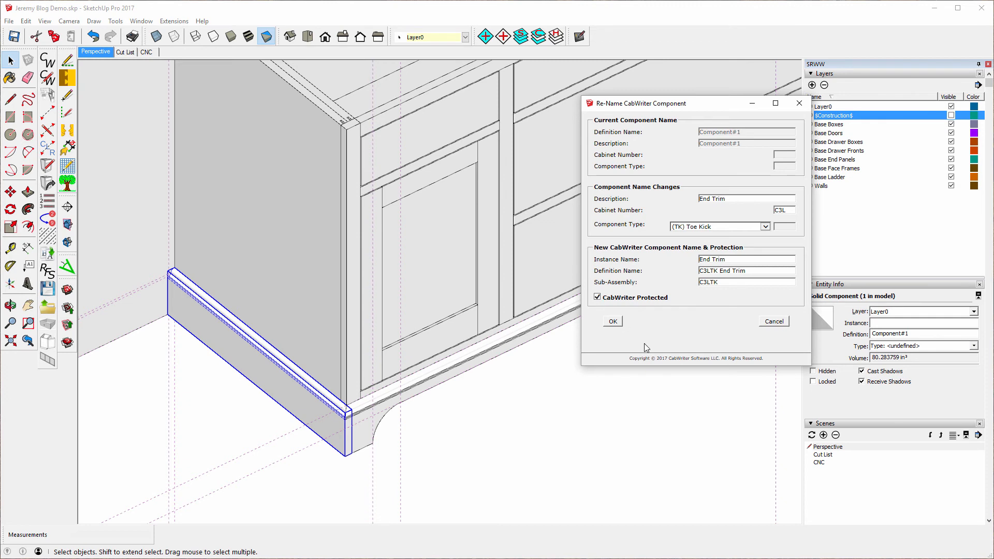
left_click(612, 321)
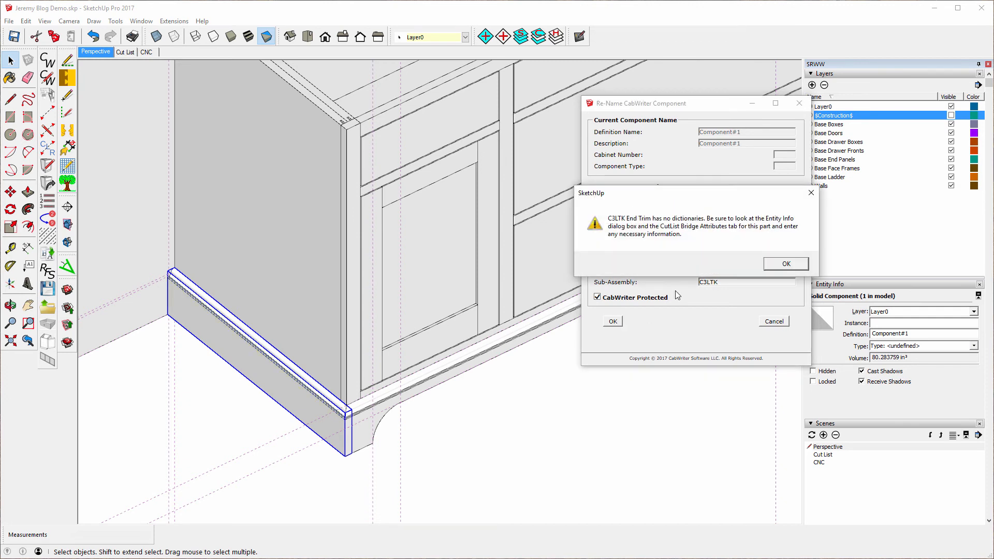
left_click(785, 264)
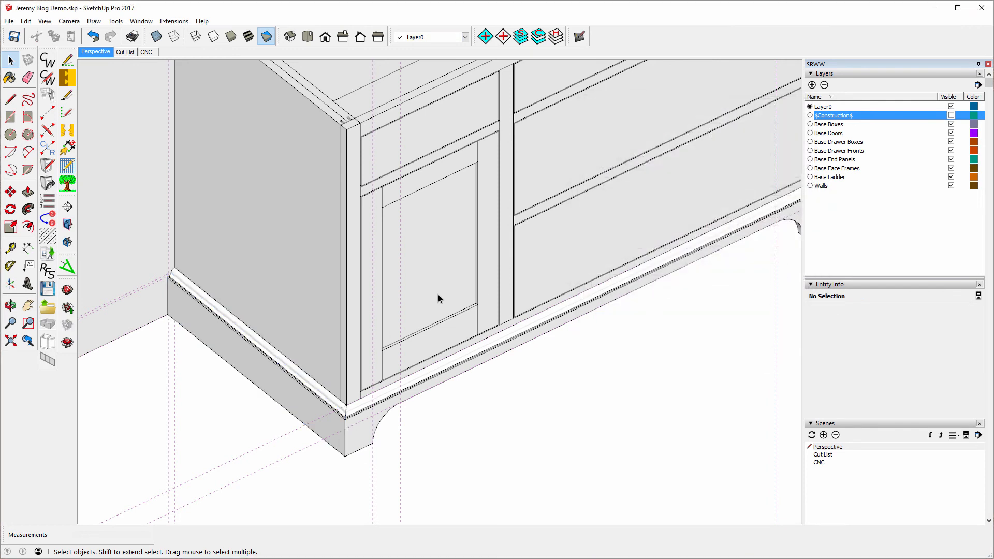
In the side moulding's Extended Entity Info, set the material type to Rough Lumber and the material name to Maple.
left_click(240, 368)
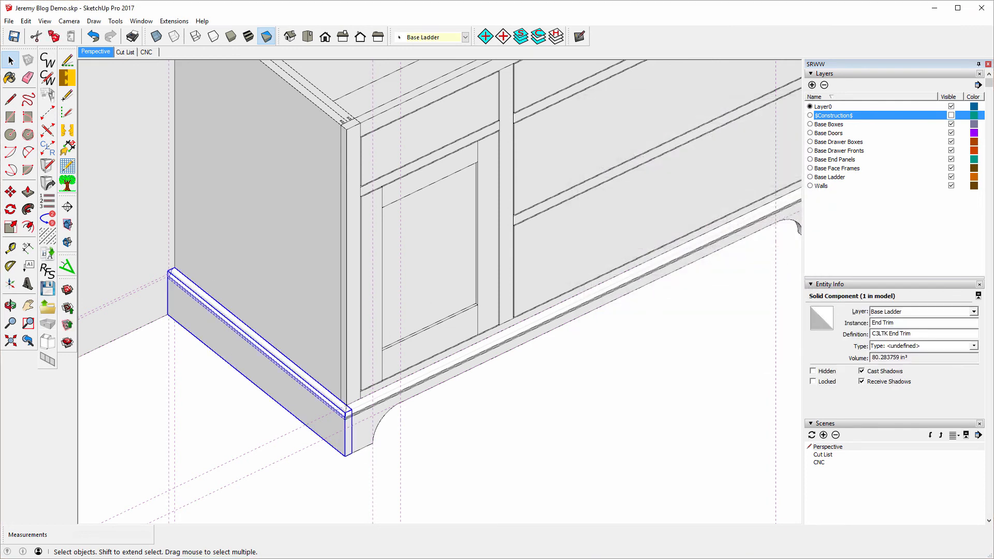
left_click(141, 21)
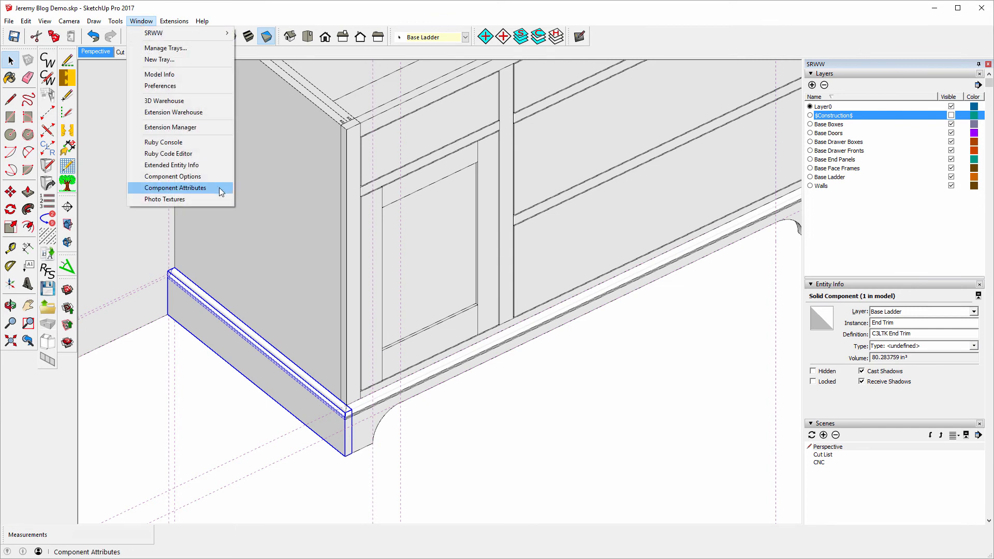
left_click(198, 165)
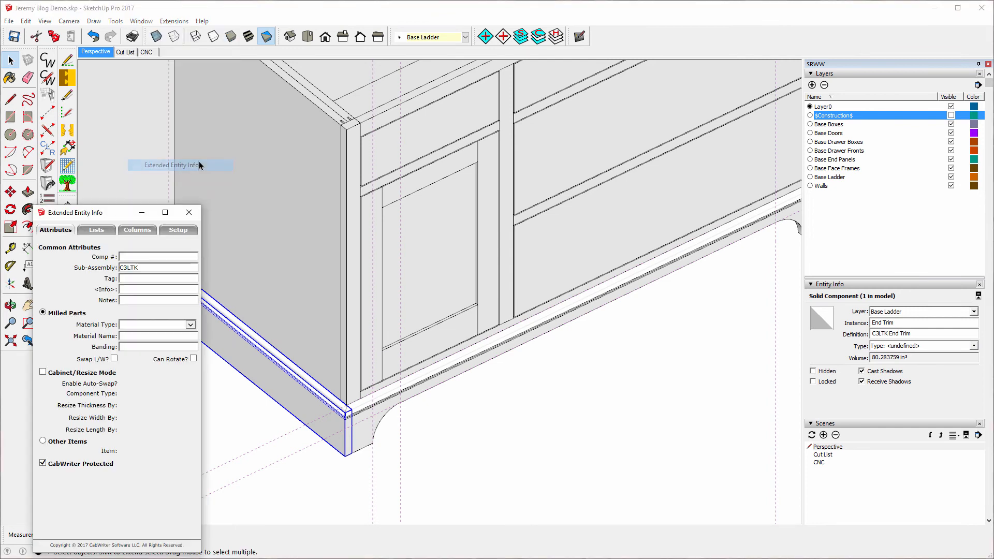
left_click_drag(132, 216, 610, 93)
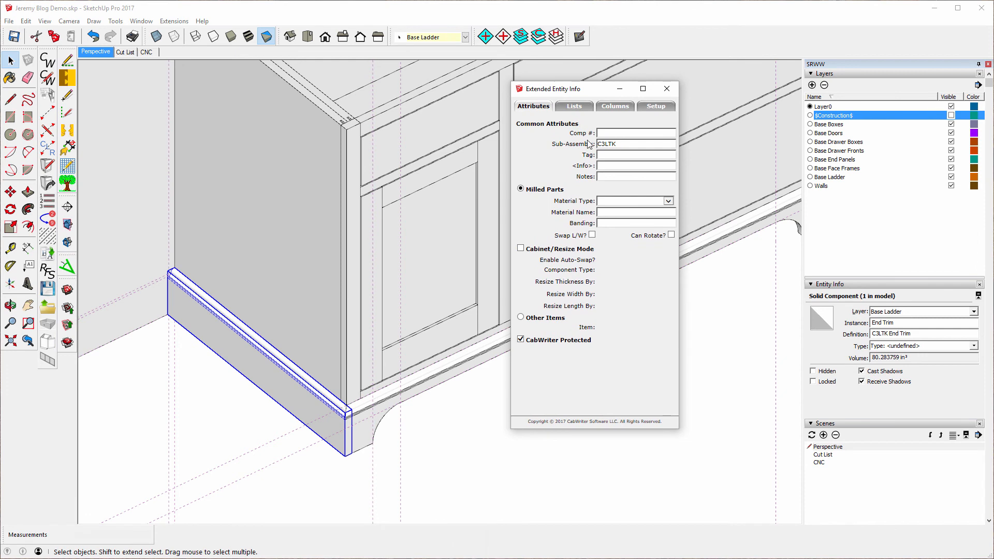
left_click(668, 201)
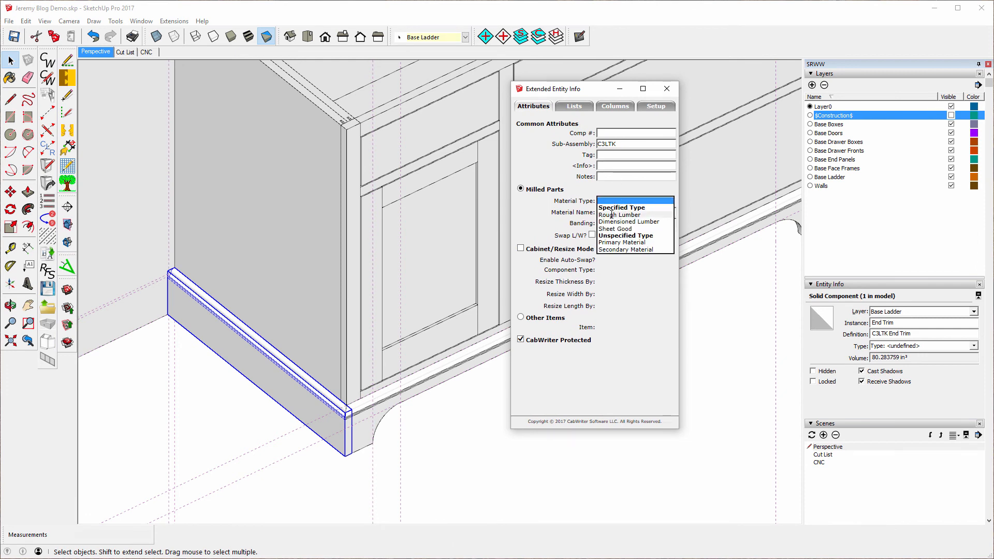
left_click(613, 214)
left_click(668, 212)
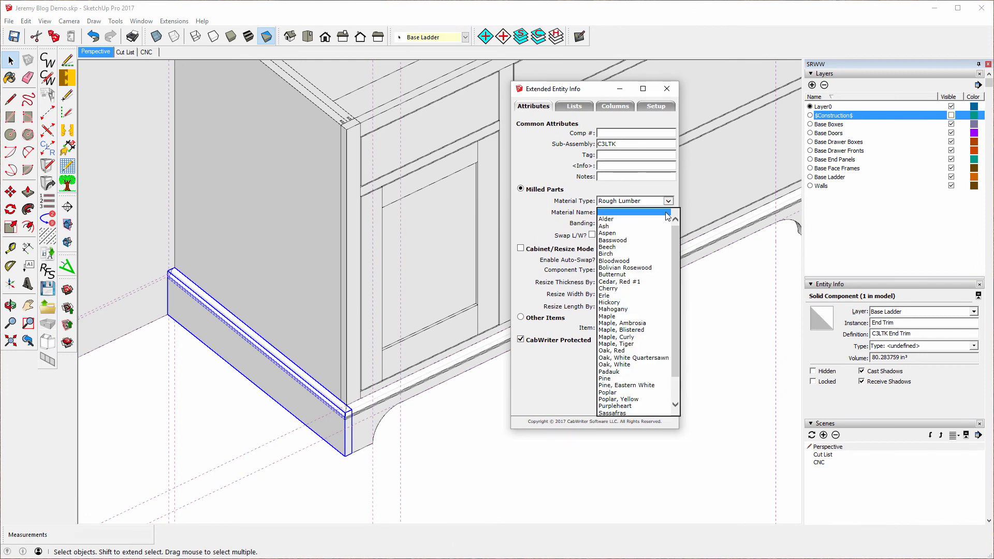
left_click(615, 316)
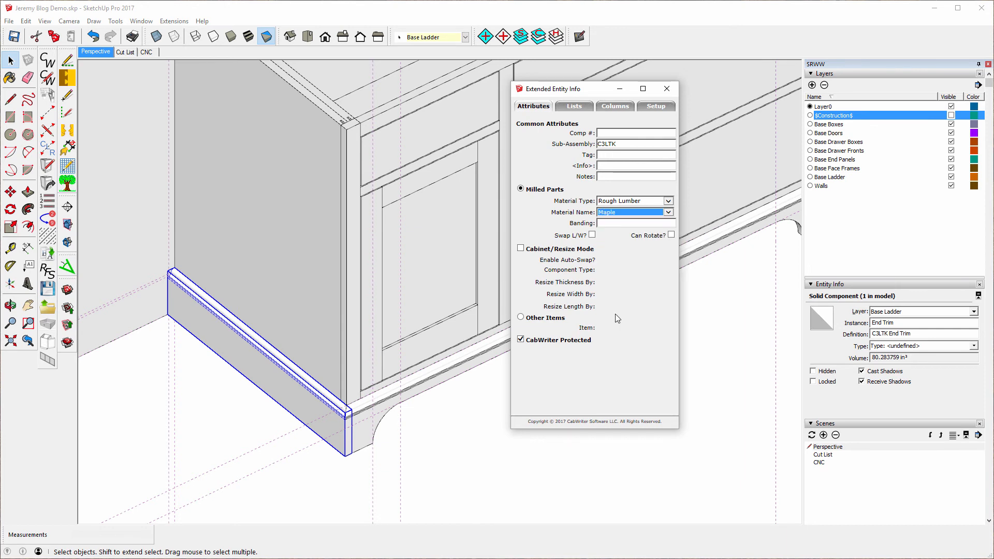
Enable Cabinet/Resize Mode for the side moulding, set Resize Width By to 3/4", and deselect the component.
left_click(520, 248)
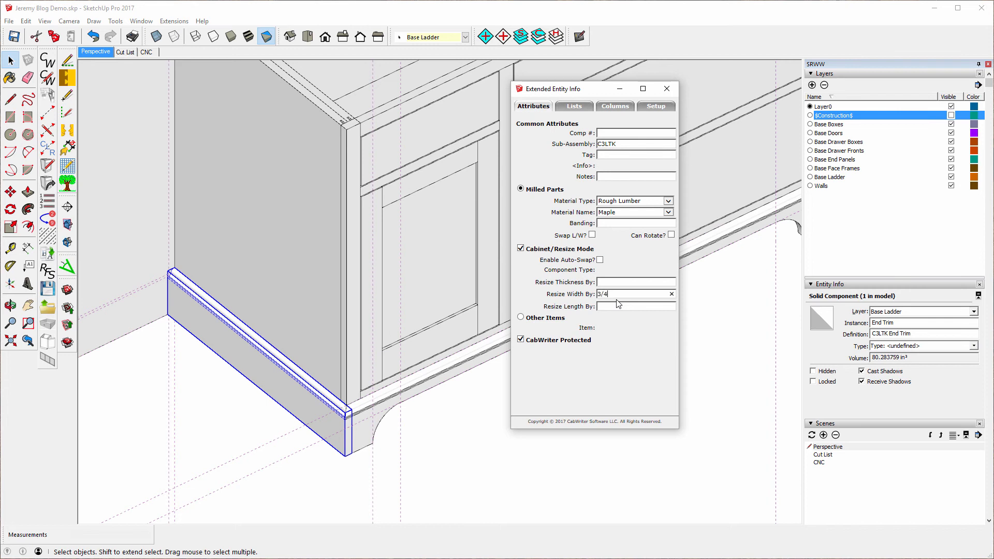
type("\"")
left_click(741, 470)
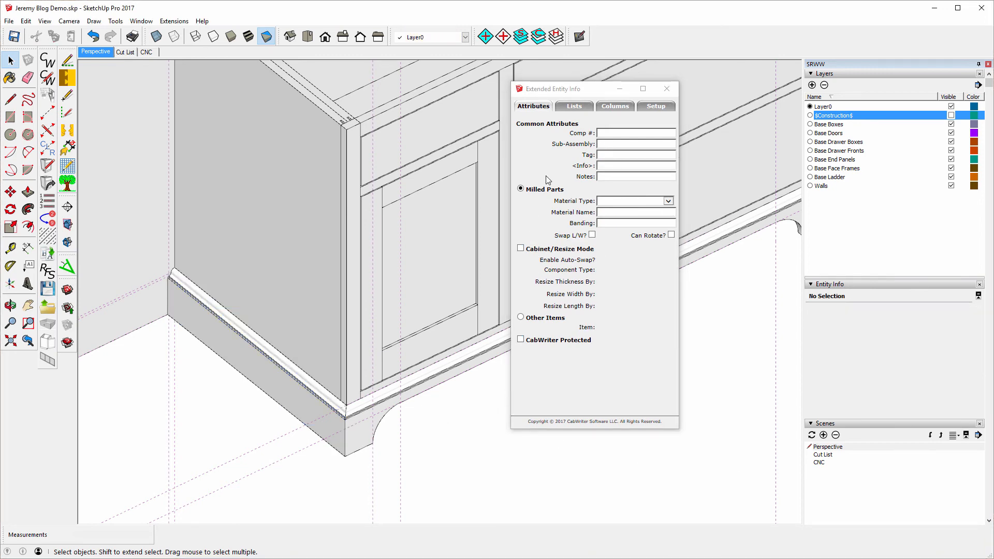
Open the CabWriter rename for the front moulding component and assign cabinet number C3L and component type (TK) Toe Kick.
left_click_drag(543, 88, 993, 232)
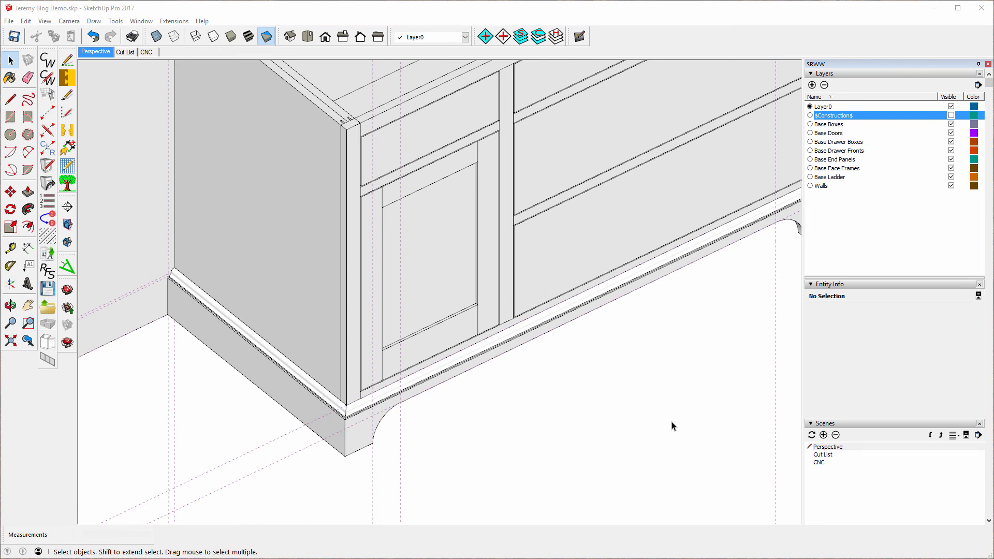
triple_click(409, 392)
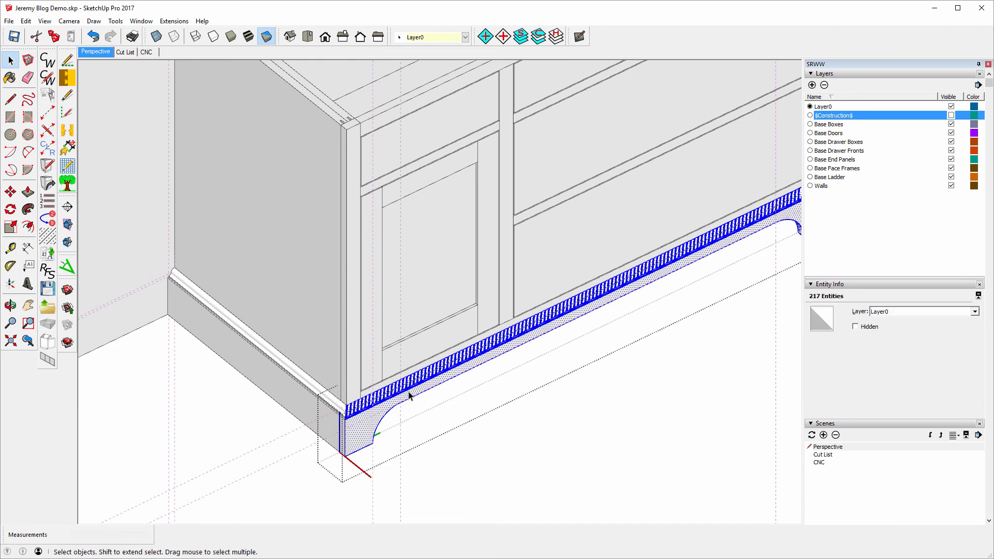
left_click(464, 492)
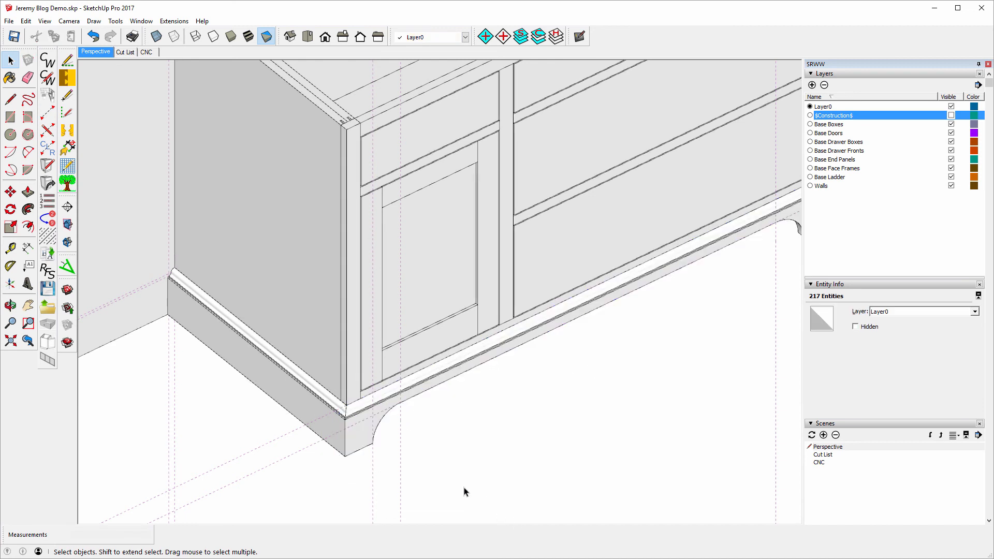
left_click(396, 400)
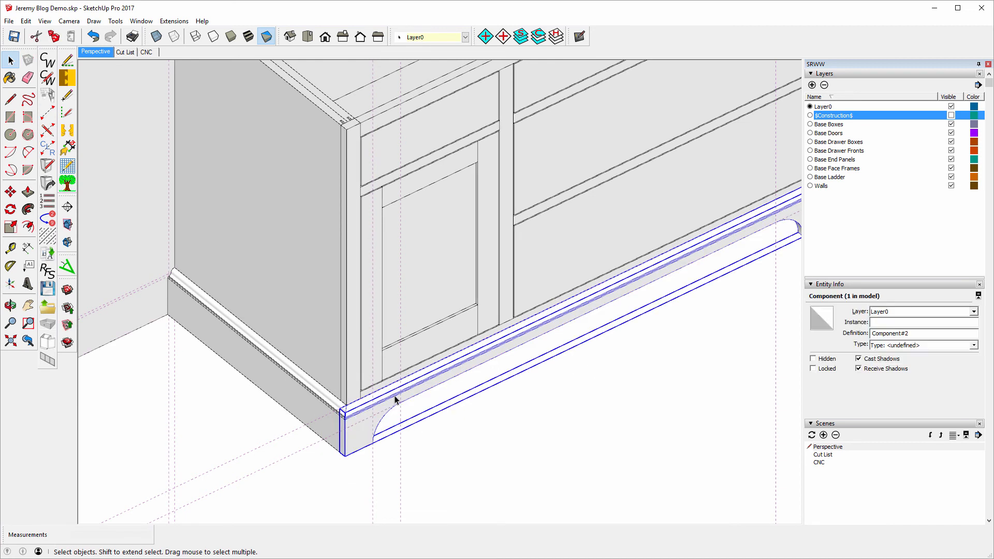
left_click(47, 253)
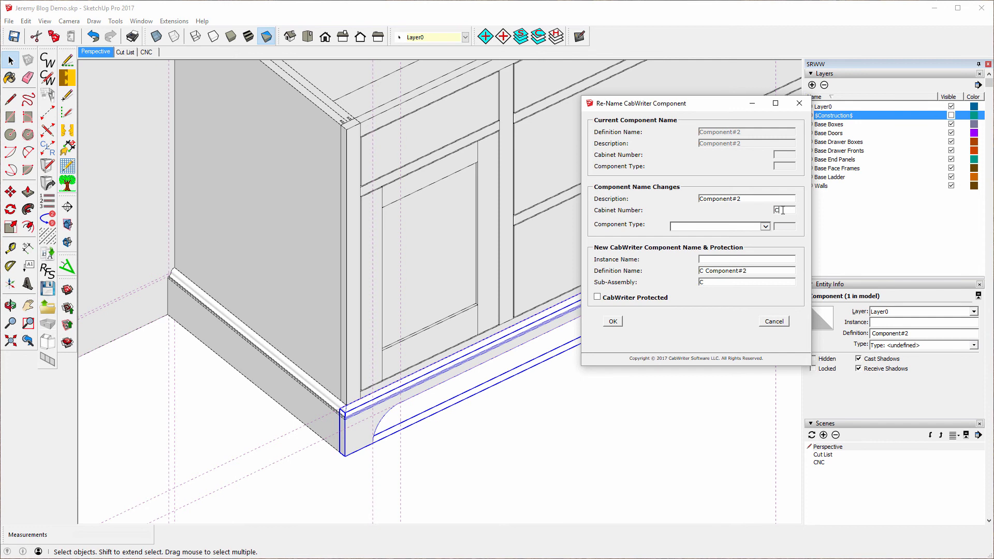
type("3L")
left_click(765, 227)
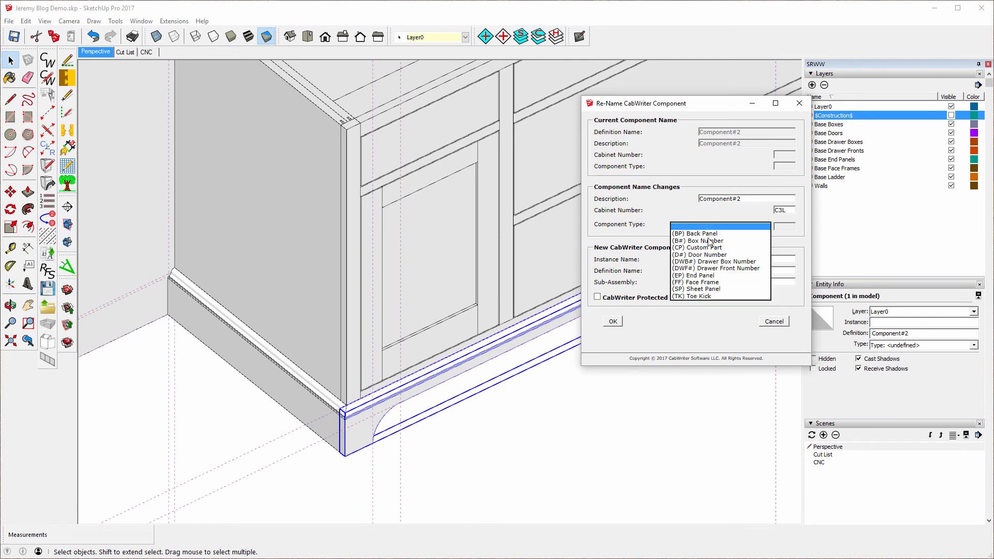
left_click(707, 296)
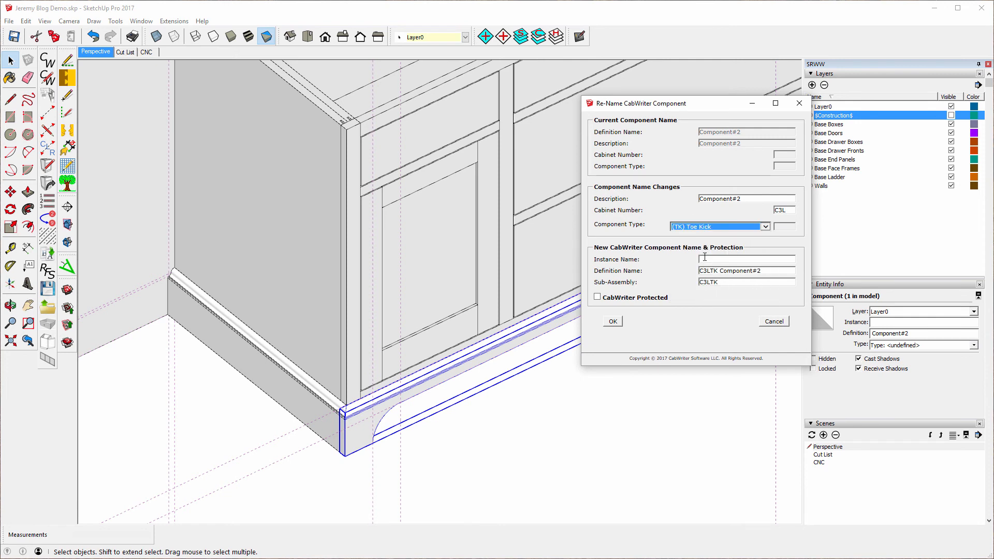
Set the front moulding's description to Front Trim, mark it CabWriter Protected, and apply the rename.
triple_click(745, 199)
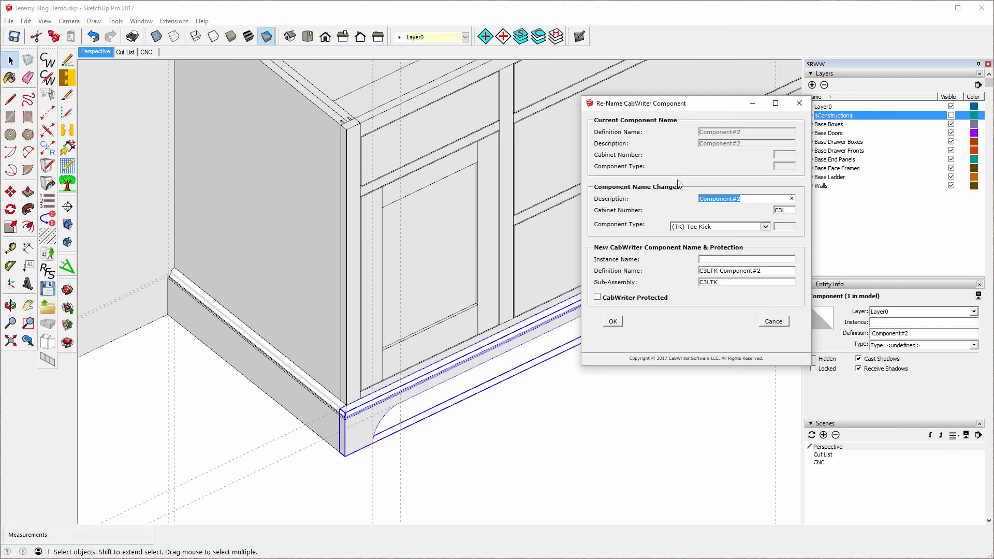
type("Fron")
type("onm")
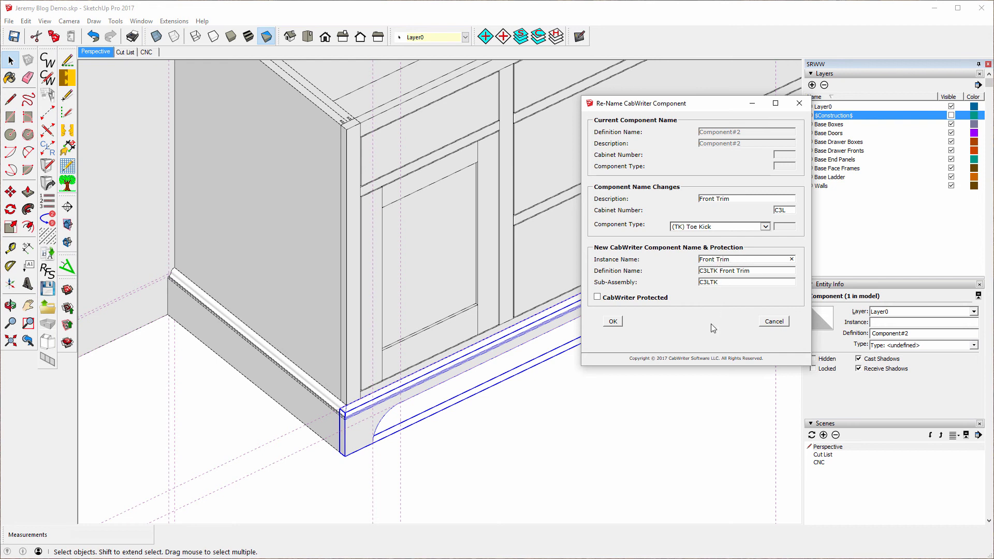
left_click(597, 297)
left_click(613, 322)
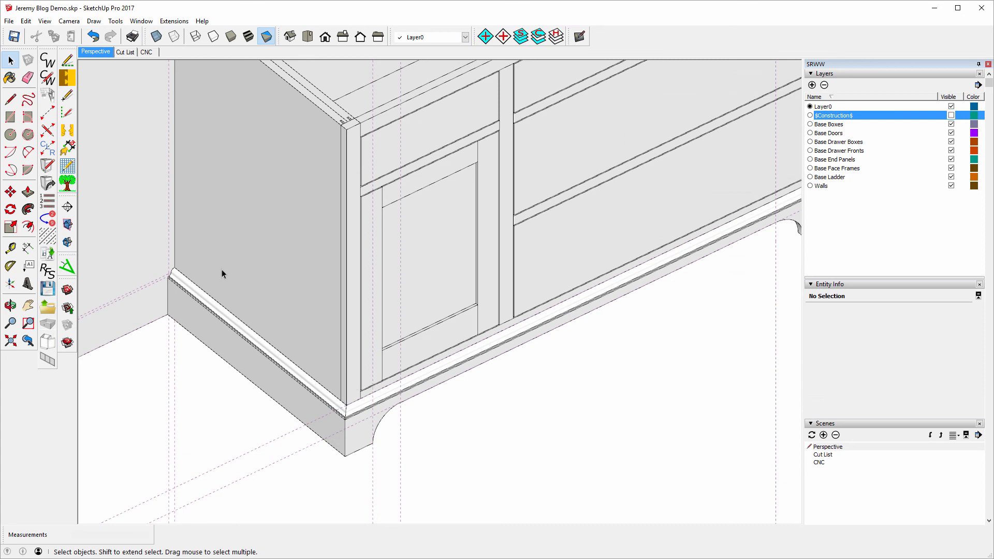
Copy the left end trim about 96 1/2" along the green axis, placing the copy beyond the cabinet's right end.
scroll(221, 269, "down", 1)
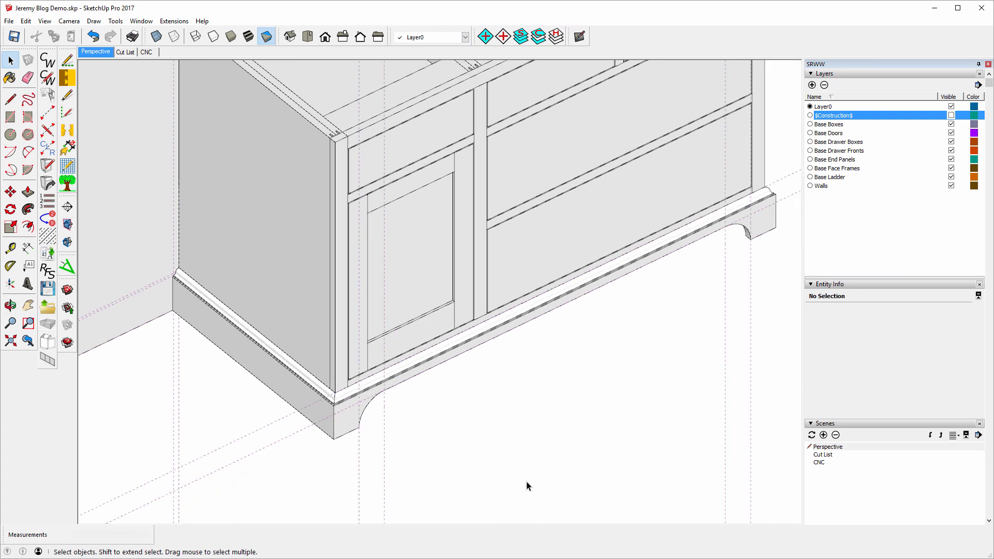
scroll(177, 373, "down", 3)
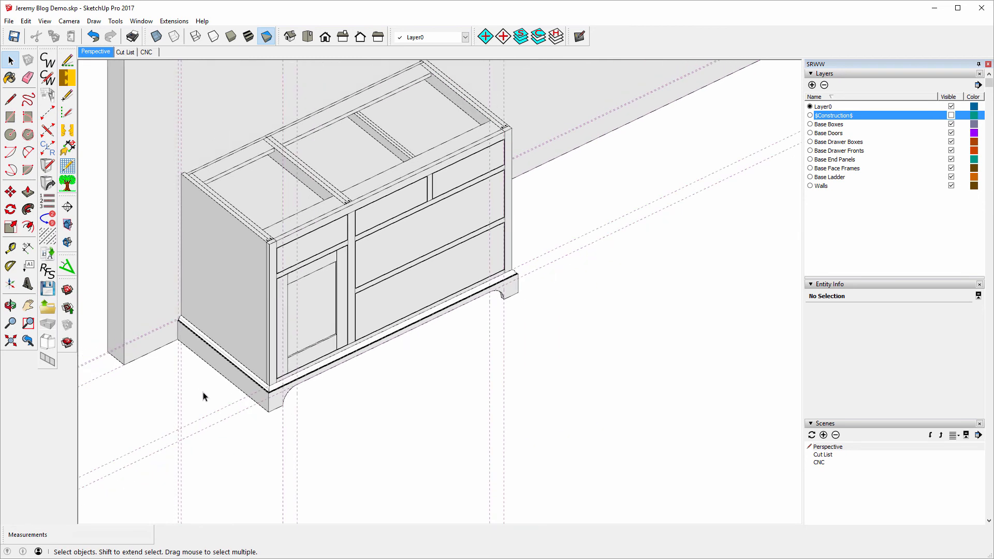
left_click(207, 364)
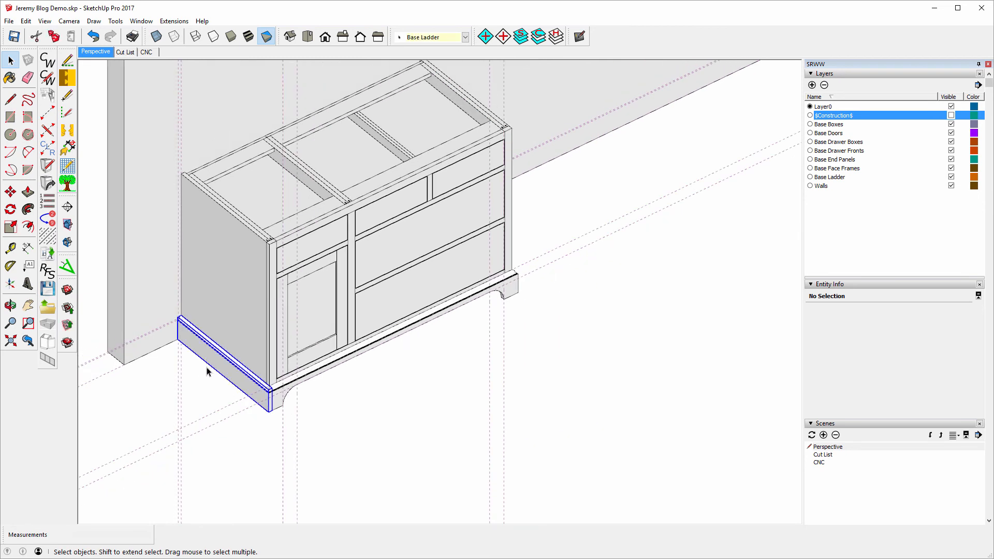
left_click(11, 193)
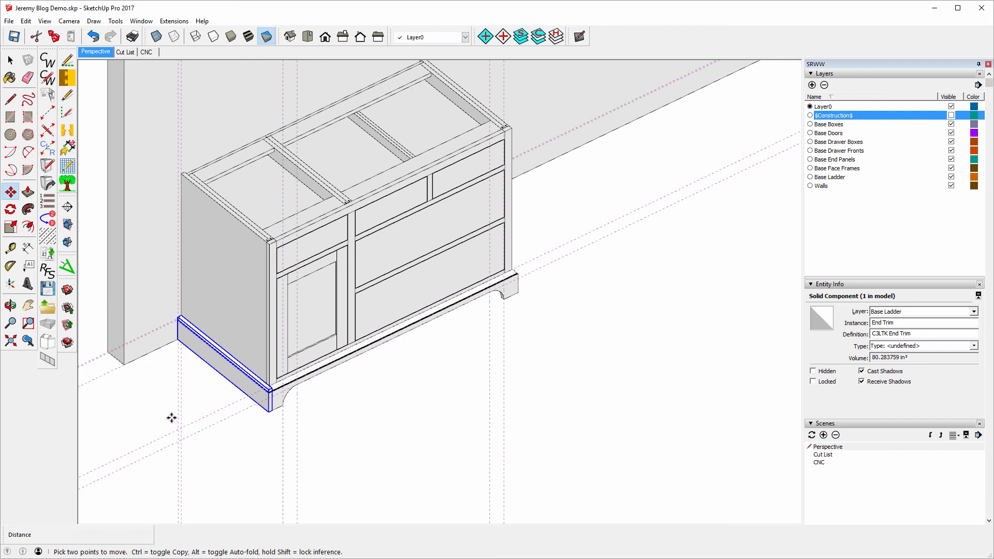
mouse_move(221, 373)
key("ctrl")
left_click(222, 374)
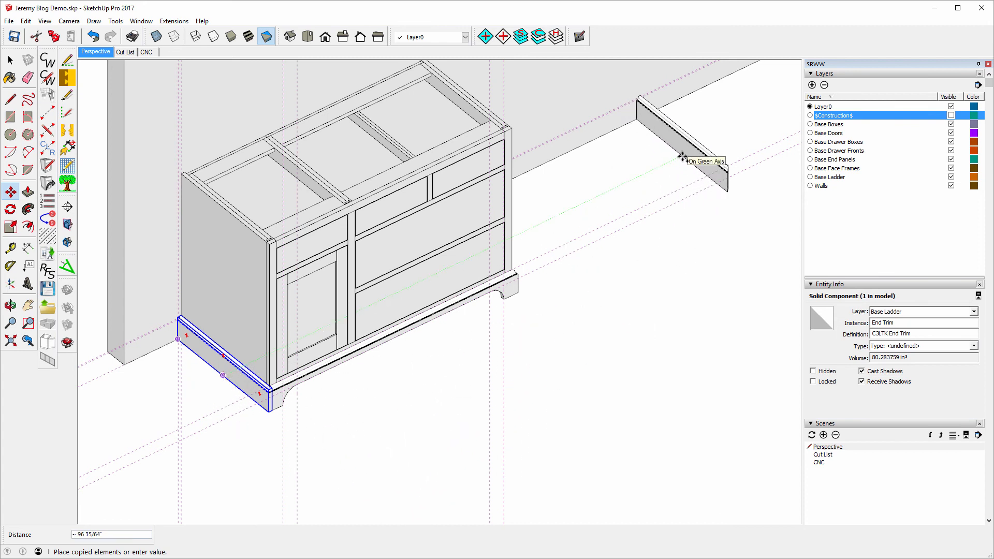
left_click(682, 156)
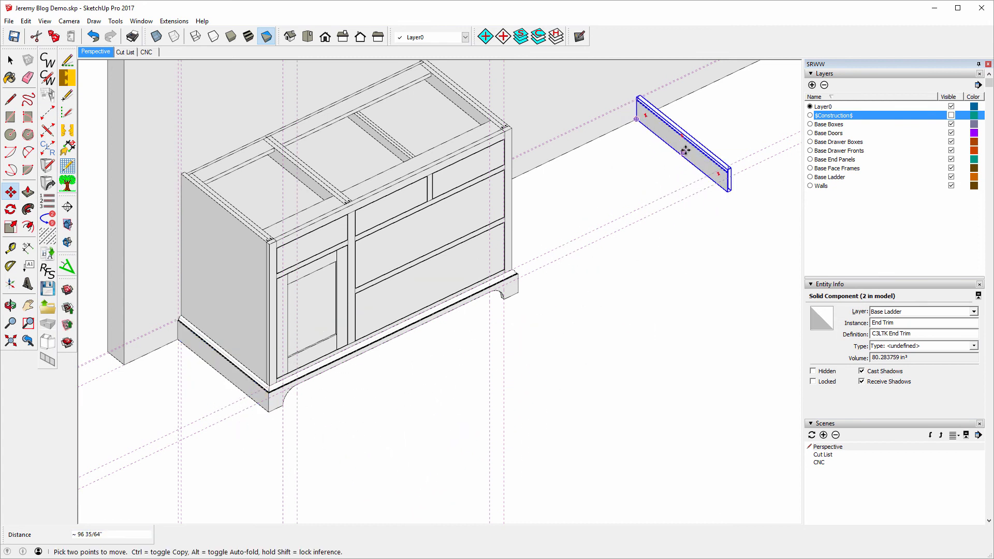
Flip the copied end trim along the component's green axis.
right_click(684, 150)
mouse_move(723, 361)
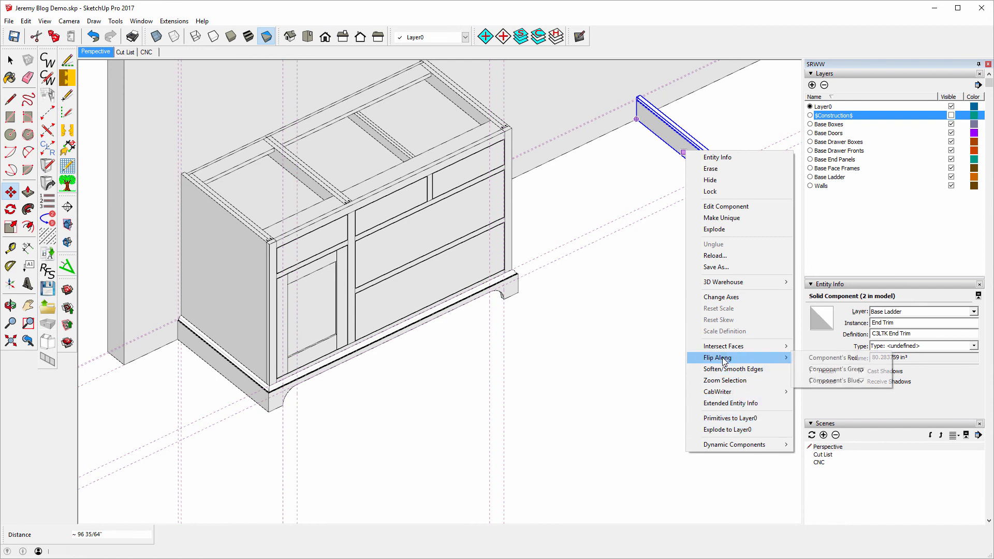
left_click(828, 369)
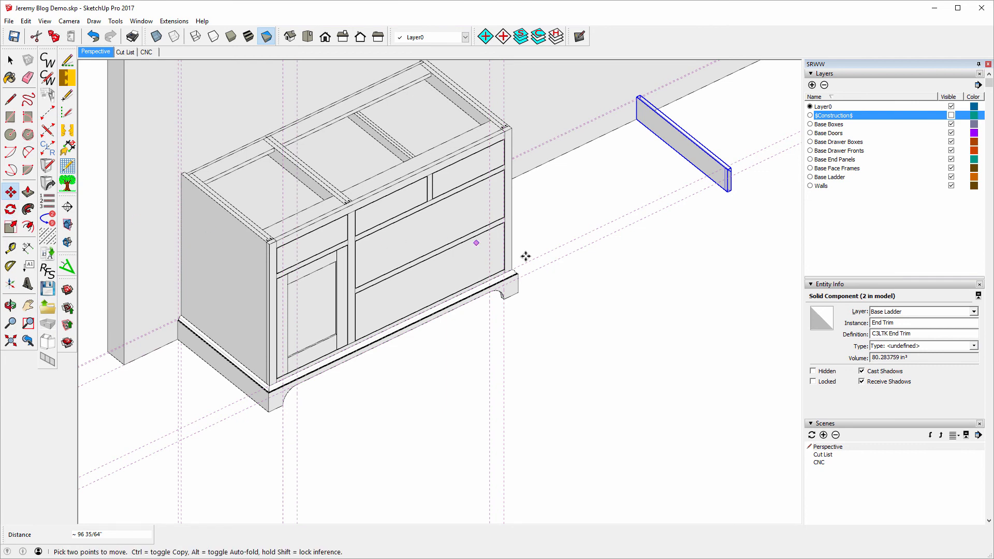
Move the flipped end trim by its front outer corner onto the matching corner at the front trim's right end.
scroll(770, 171, "up", 6)
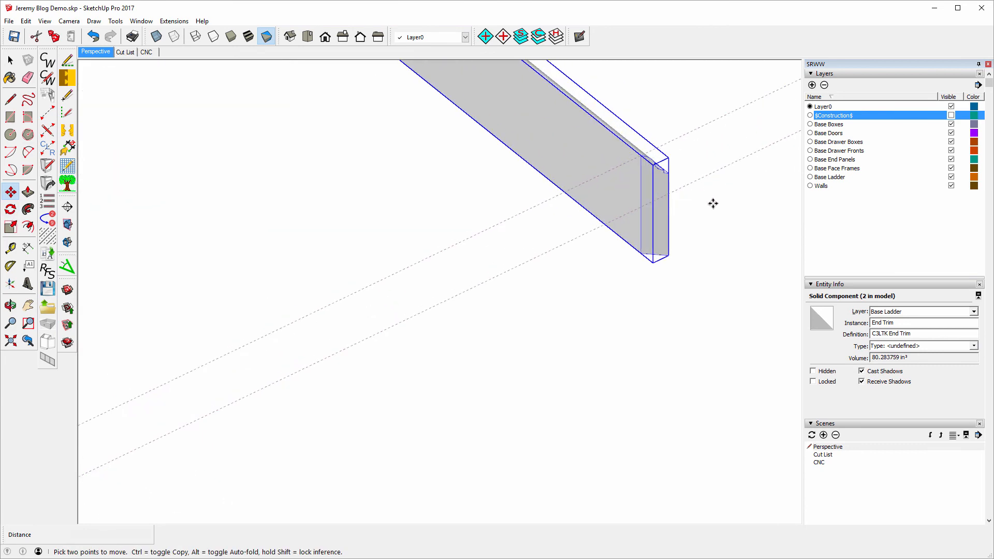
scroll(713, 204, "up", 2)
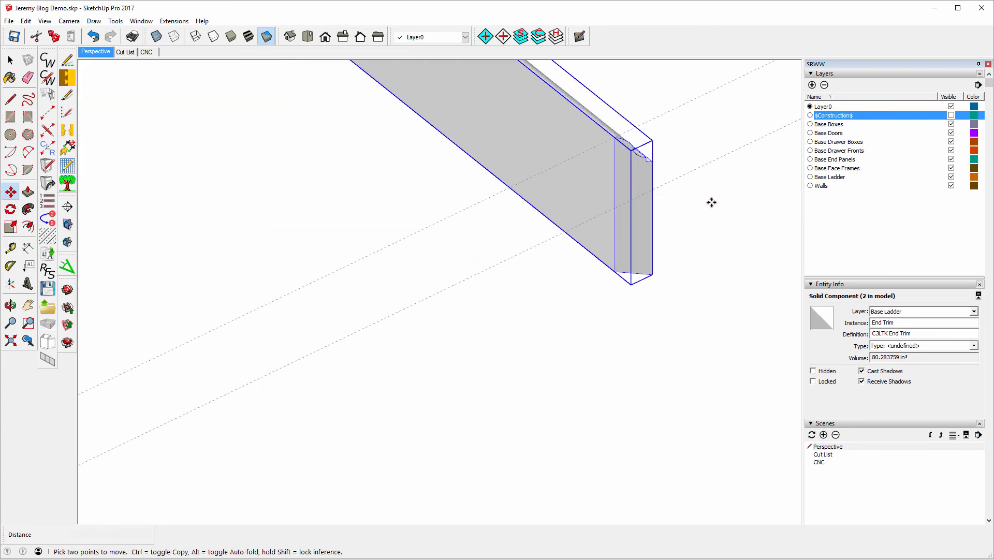
left_click(653, 161)
scroll(644, 165, "down", 4)
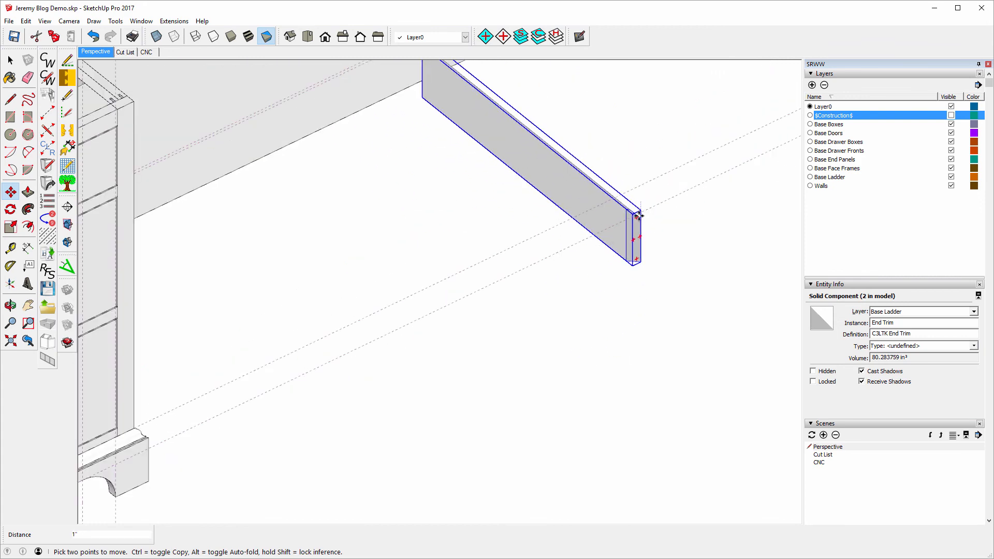
scroll(615, 228, "down", 4)
scroll(404, 300, "up", 5)
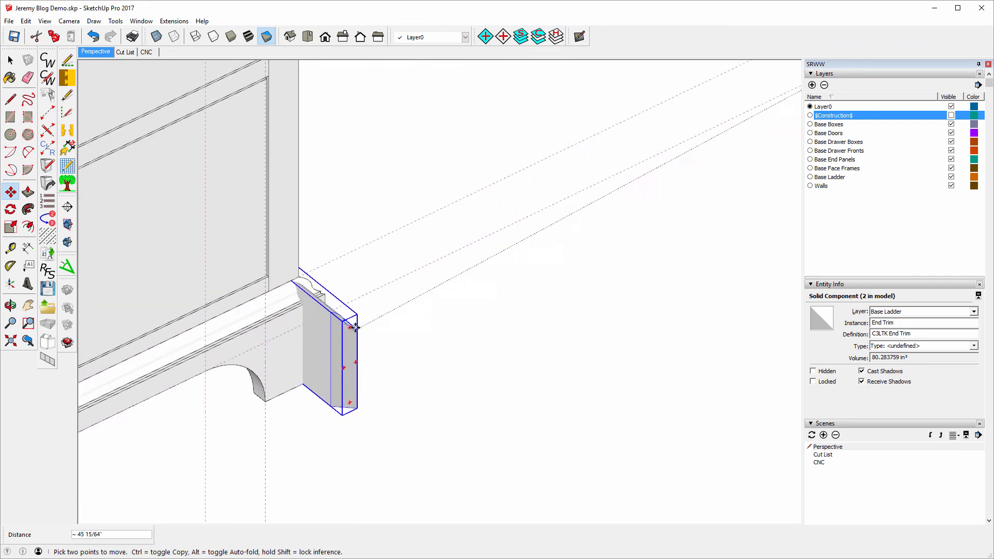
scroll(355, 327, "up", 2)
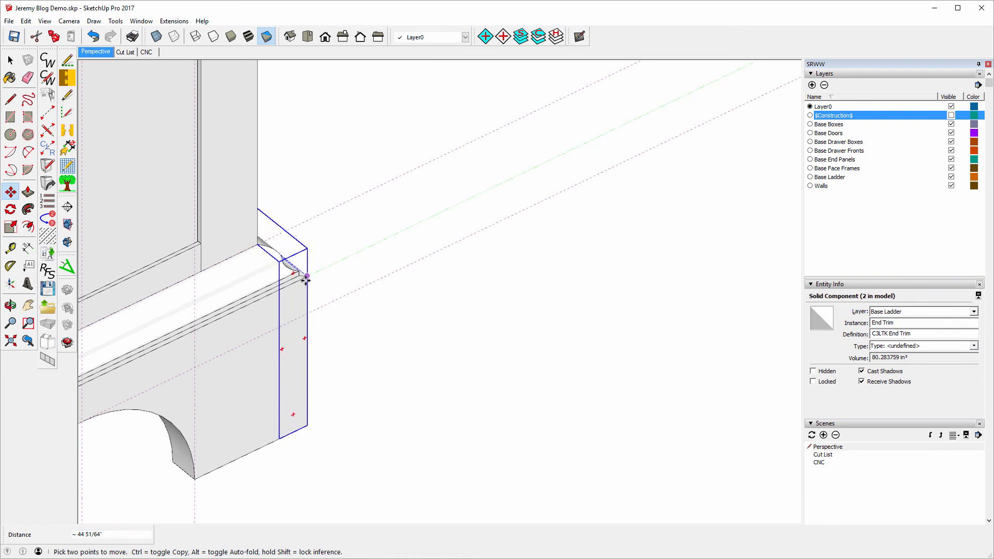
left_click(305, 278)
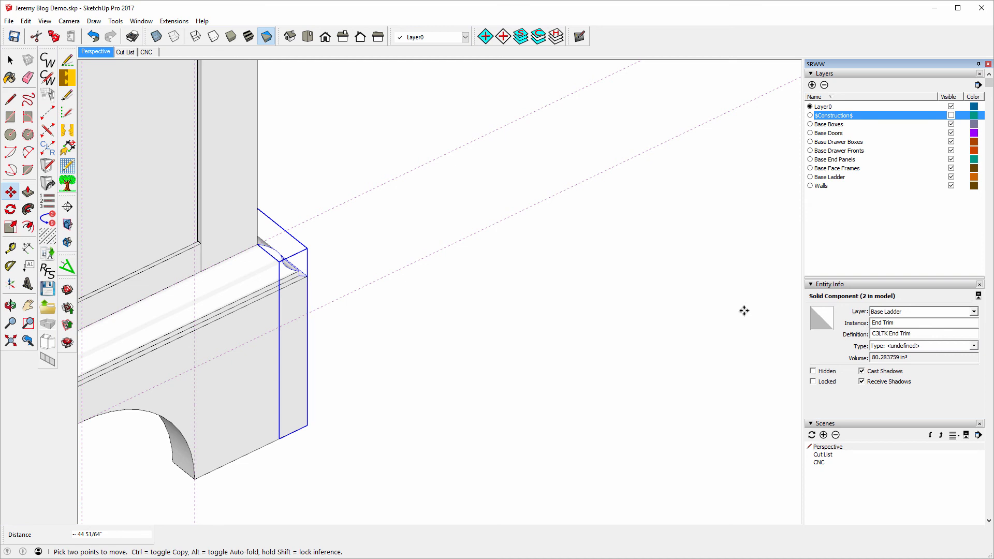
Prefix the right end trim's instance name with Right, and deselect the component.
type("Right")
left_click(469, 230)
key("space")
left_click(514, 246)
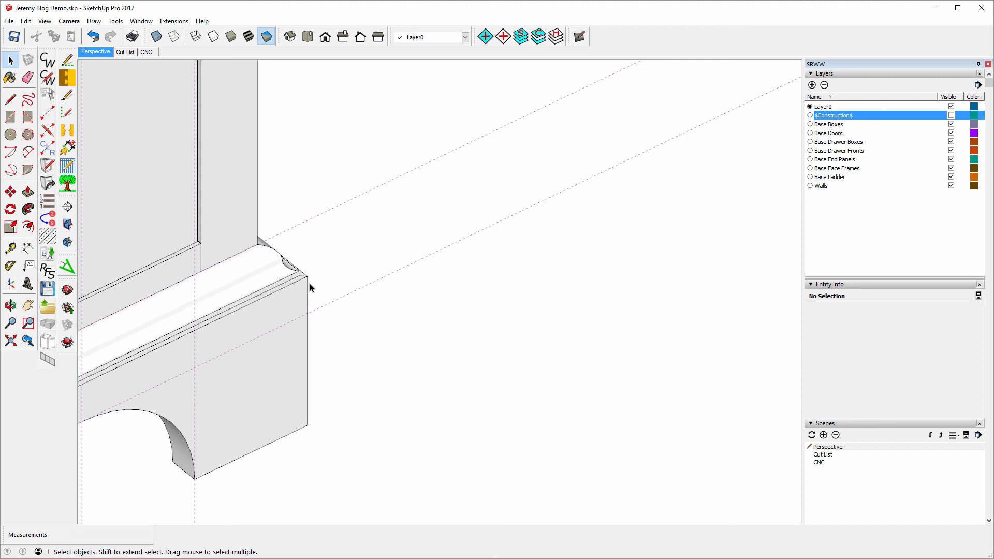
left_click(293, 269)
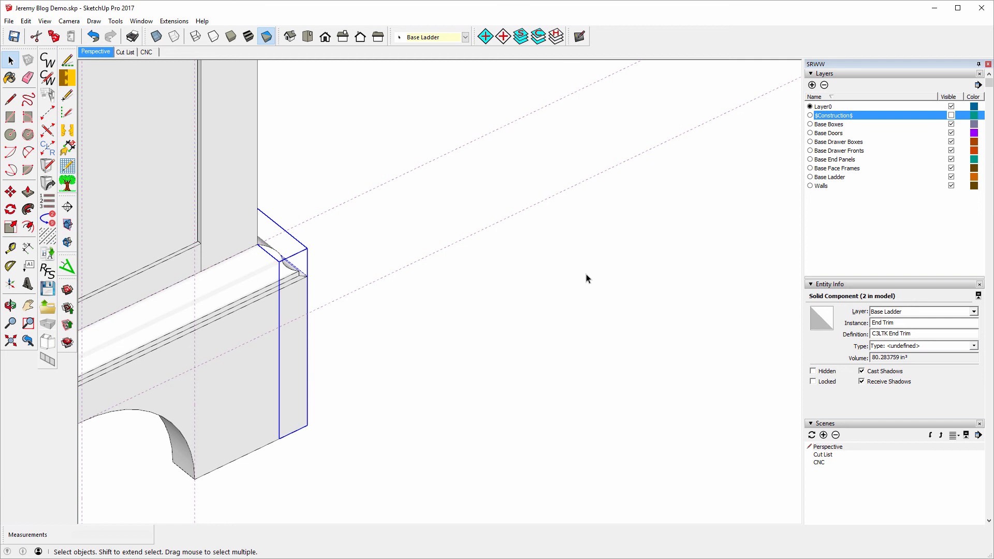
left_click(555, 265)
Prefix the left end trim's instance name with Left, and deselect the component.
scroll(570, 160, "down", 6)
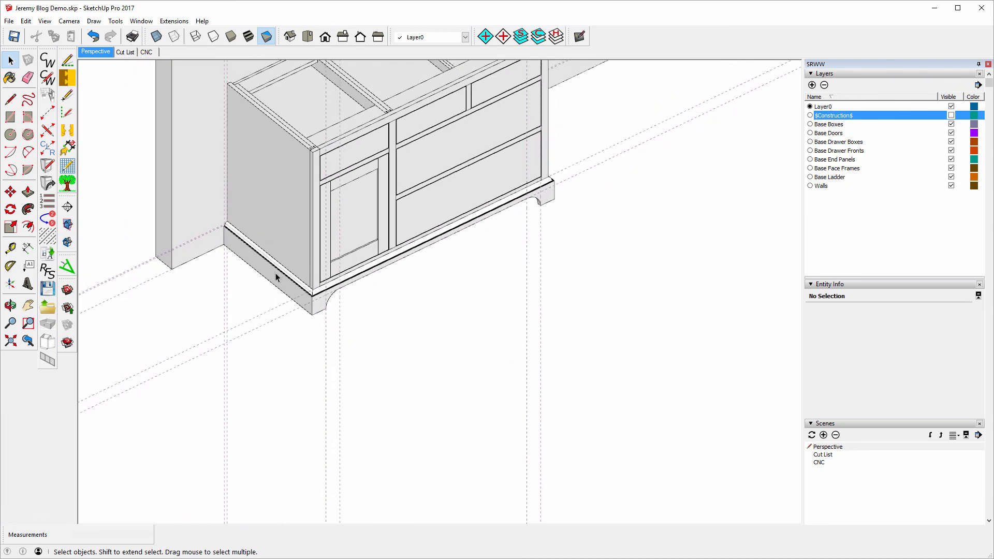
left_click(275, 272)
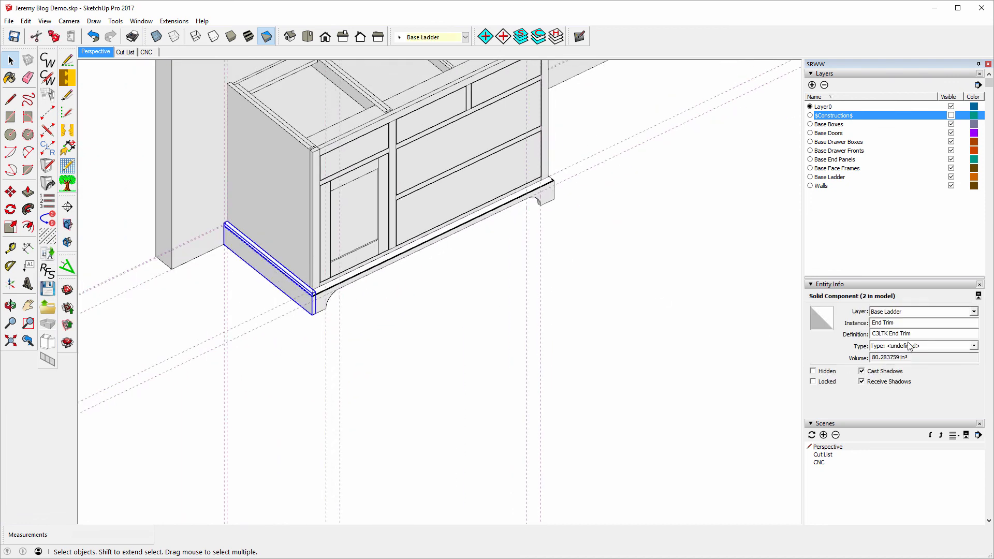
left_click(874, 322)
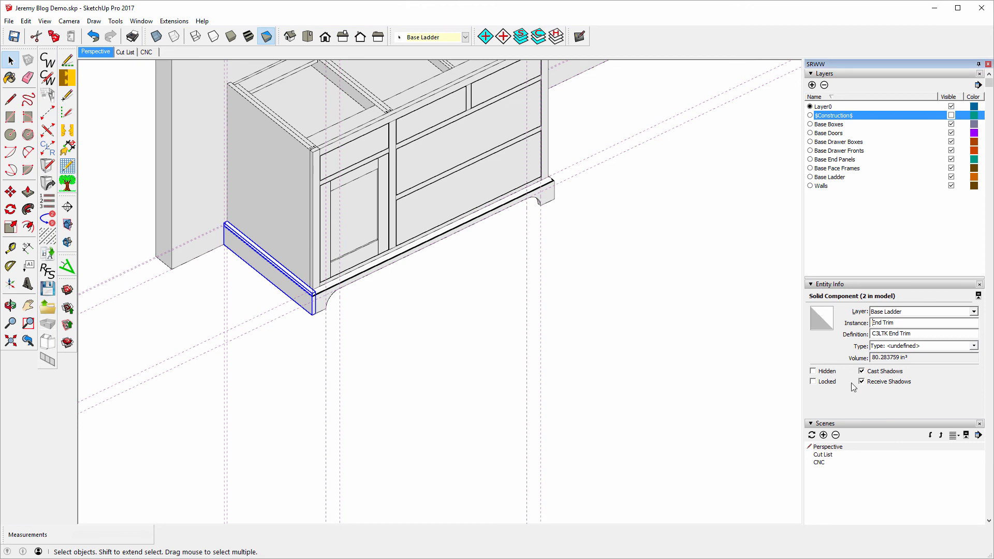
type("Left")
left_click(705, 371)
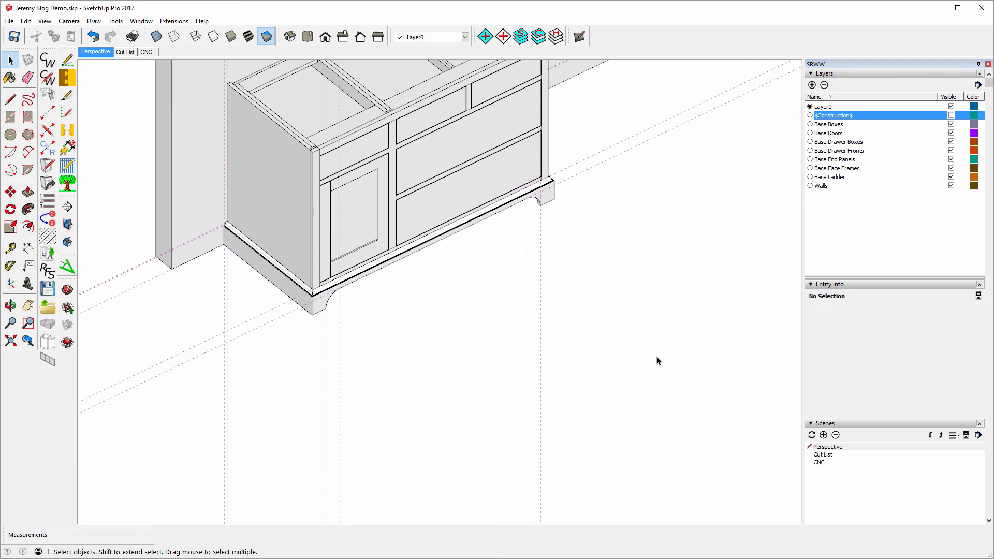
Erase the construction guides around the cabinet and hide the Walls layer.
scroll(660, 357, "down", 3)
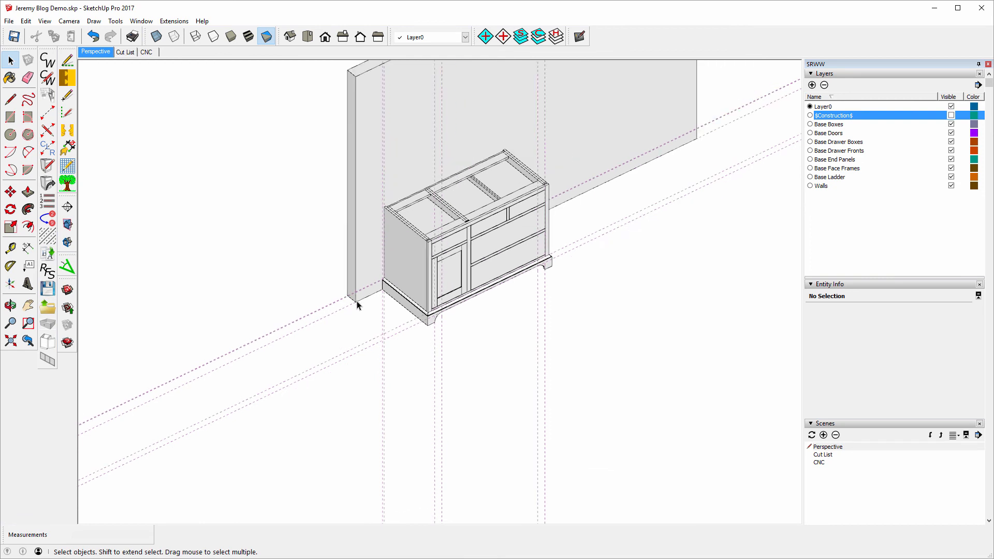
scroll(463, 117, "up", 2)
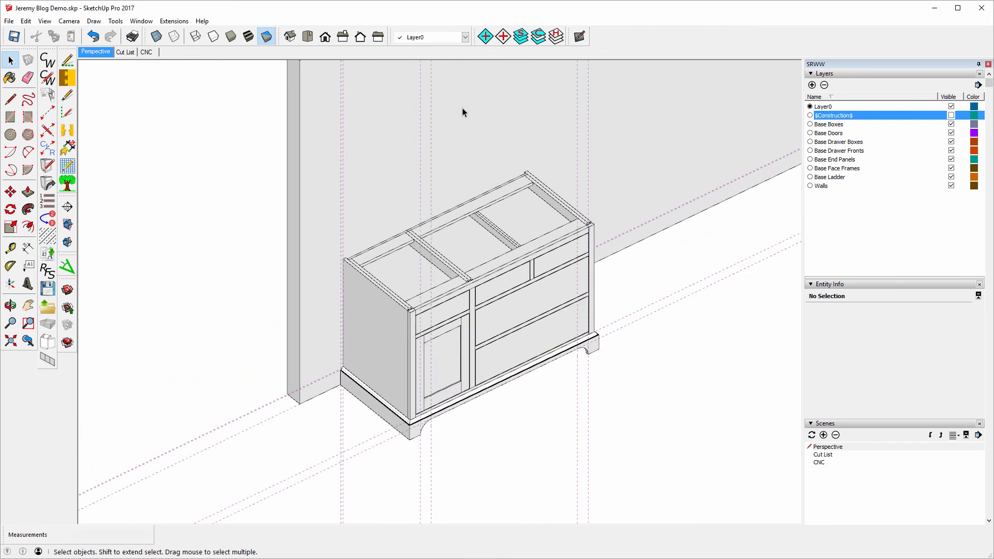
left_click(27, 79)
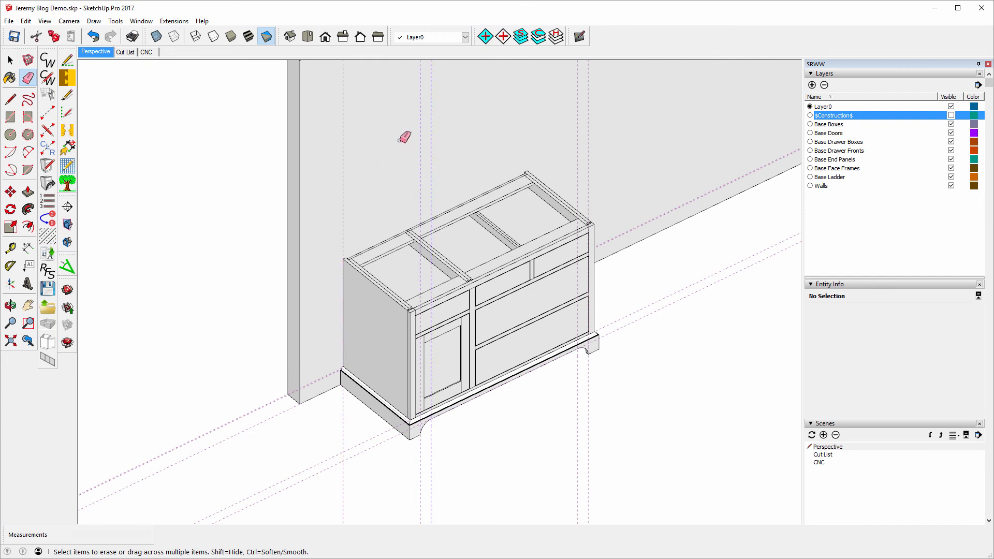
mouse_move(404, 137)
left_mouse_down()
mouse_move(339, 138)
mouse_move(521, 117)
left_mouse_up()
left_click_drag(606, 118, 566, 117)
left_click_drag(260, 419, 266, 422)
left_click_drag(290, 461, 321, 490)
left_click(951, 186)
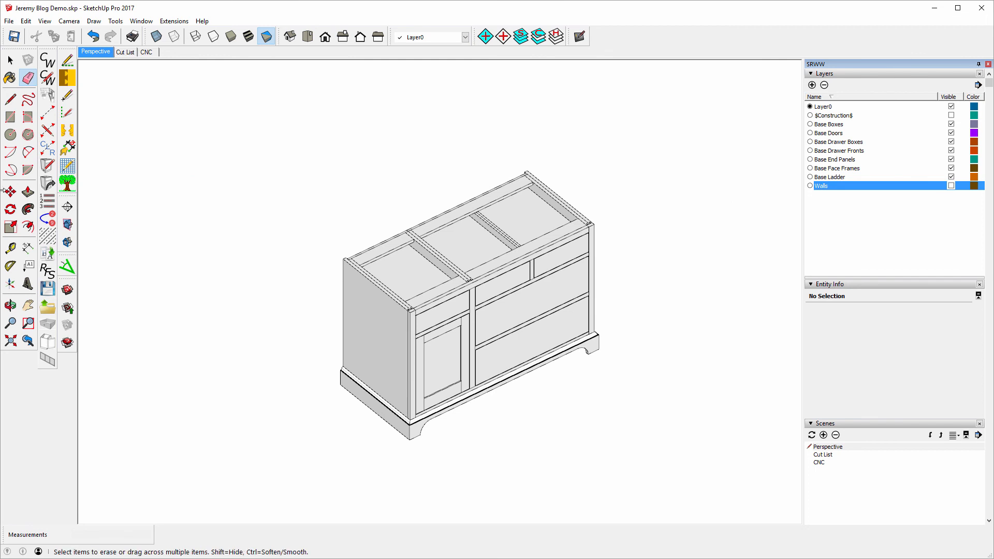
Draw a rectangle covering the cabinet's top, from the front right outer corner to the back left outer corner.
left_click(11, 116)
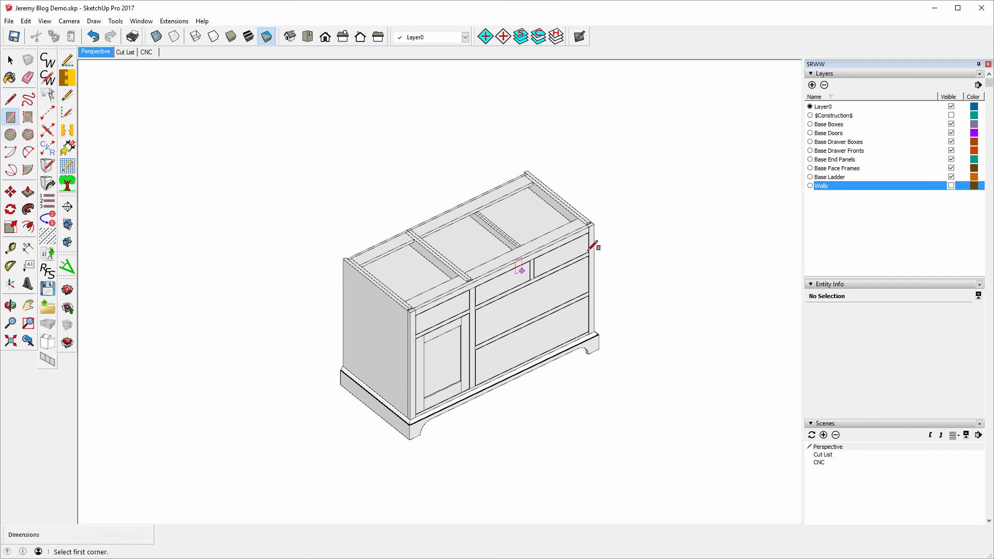
left_click(594, 223)
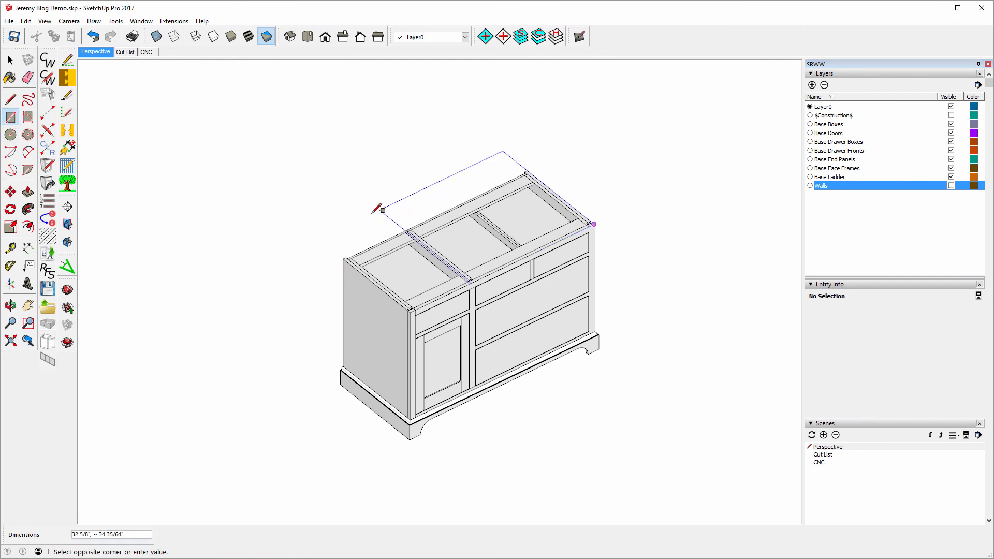
scroll(343, 243, "up", 5)
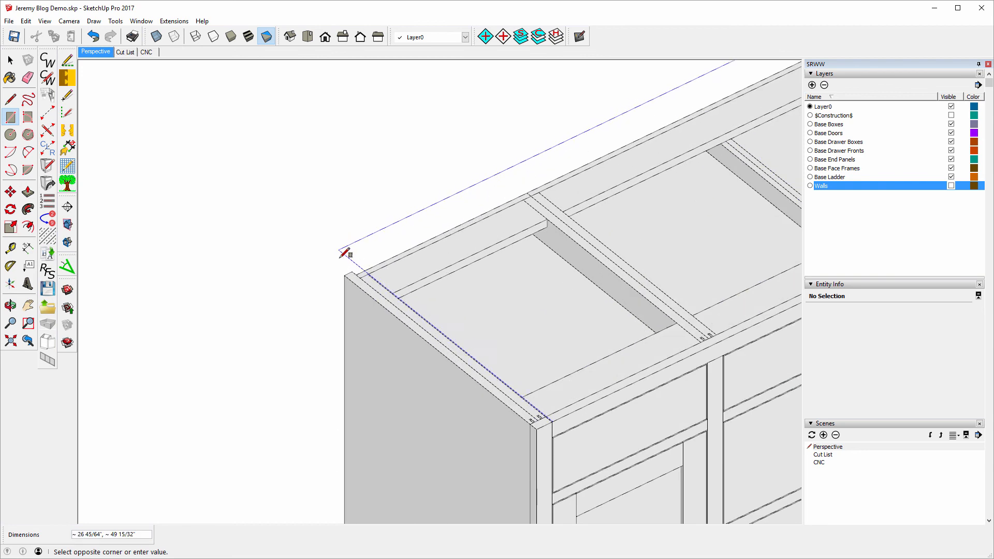
left_click(346, 274)
scroll(251, 203, "down", 5)
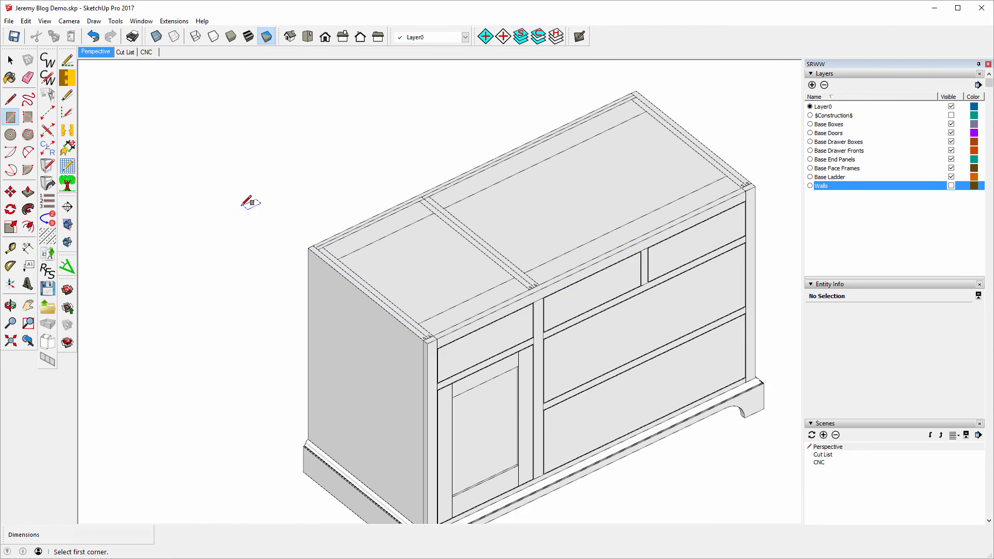
Offset the top rectangle's outline 1 inch outward and delete the original inner rectangle.
left_click(11, 62)
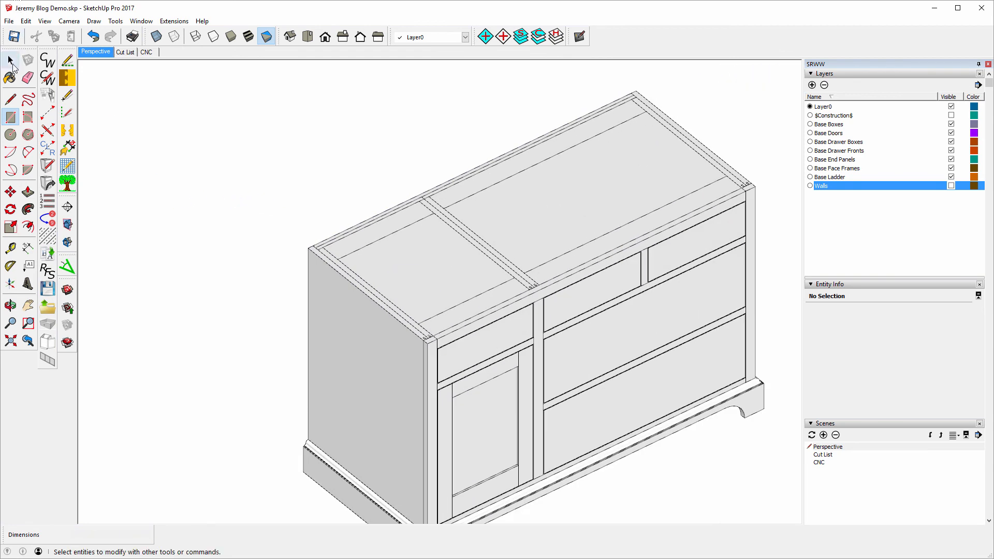
left_click(11, 62)
double_click(408, 282)
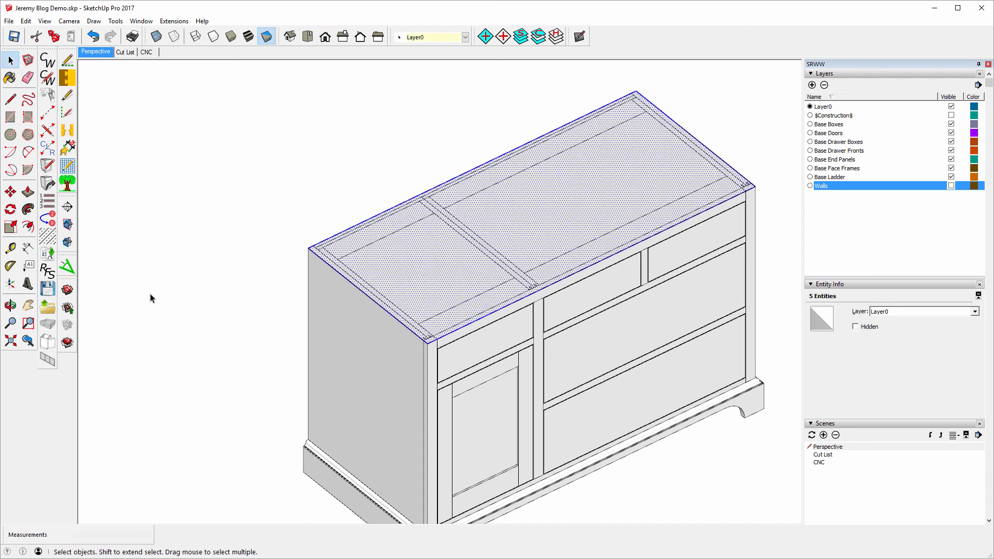
left_click(28, 226)
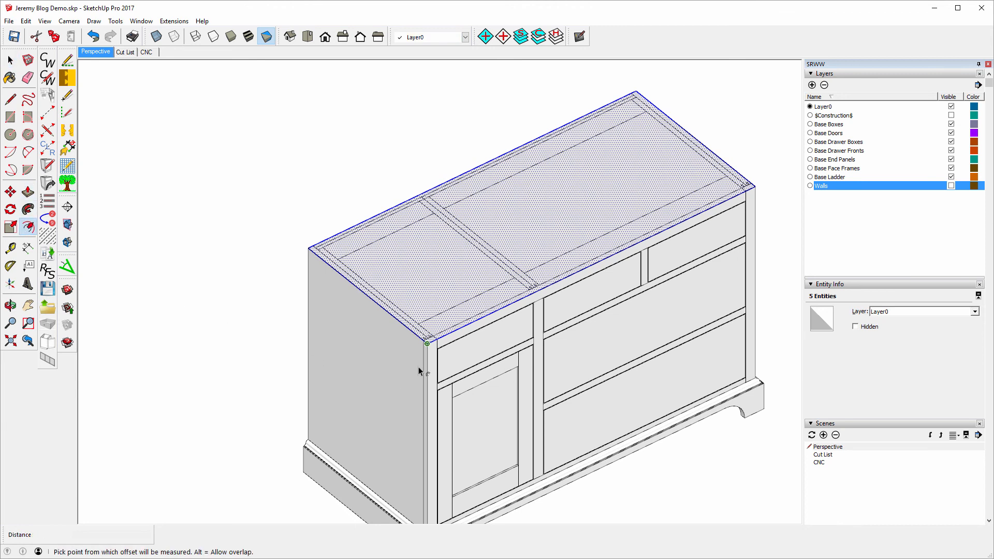
left_click(393, 297)
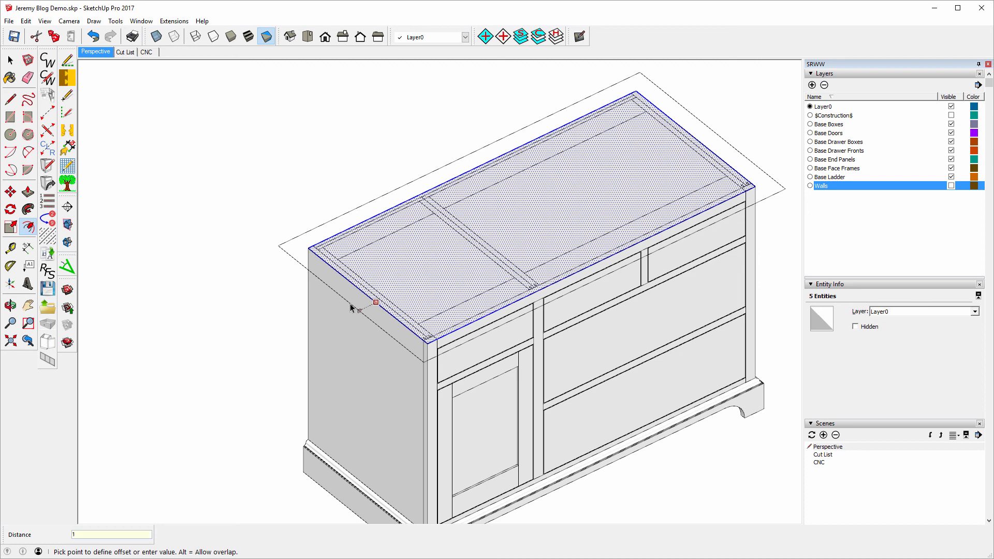
key("Return")
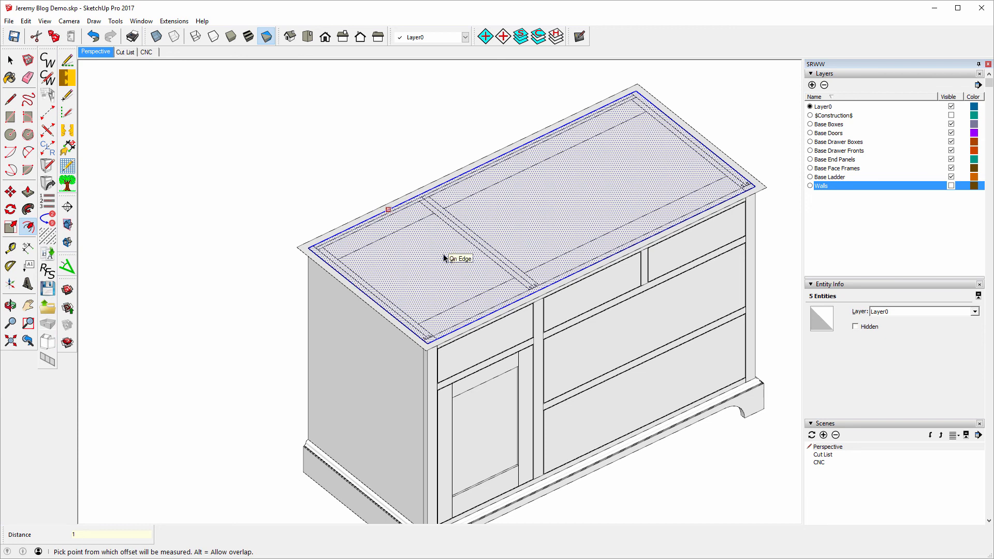
key("Delete")
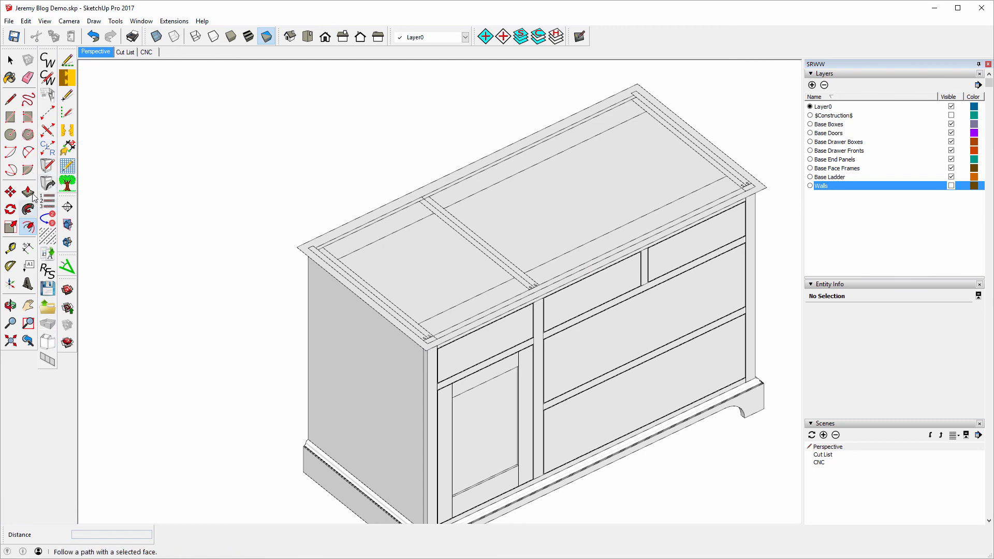
Move the back edge of the top outline 1 inch toward the cabinet's front.
key("space")
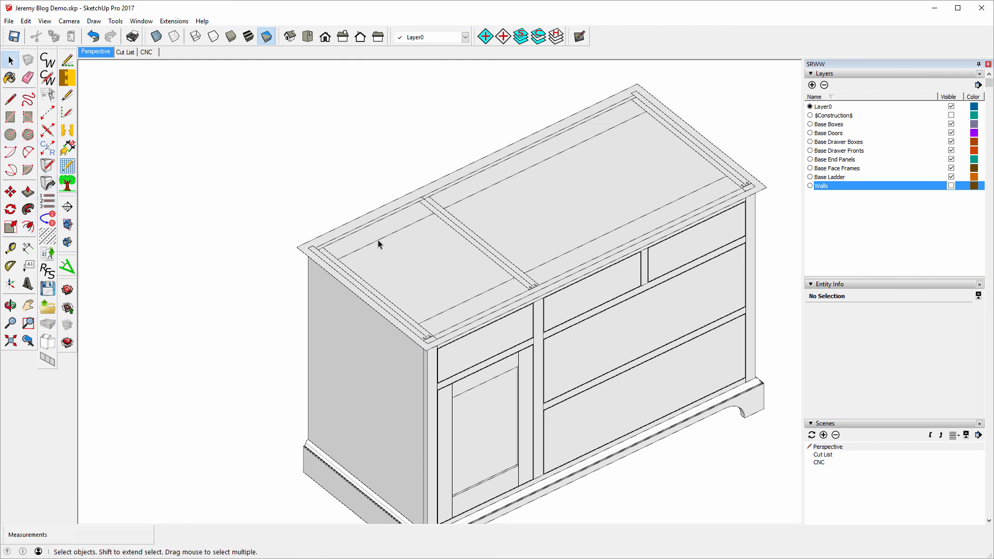
left_click(365, 215)
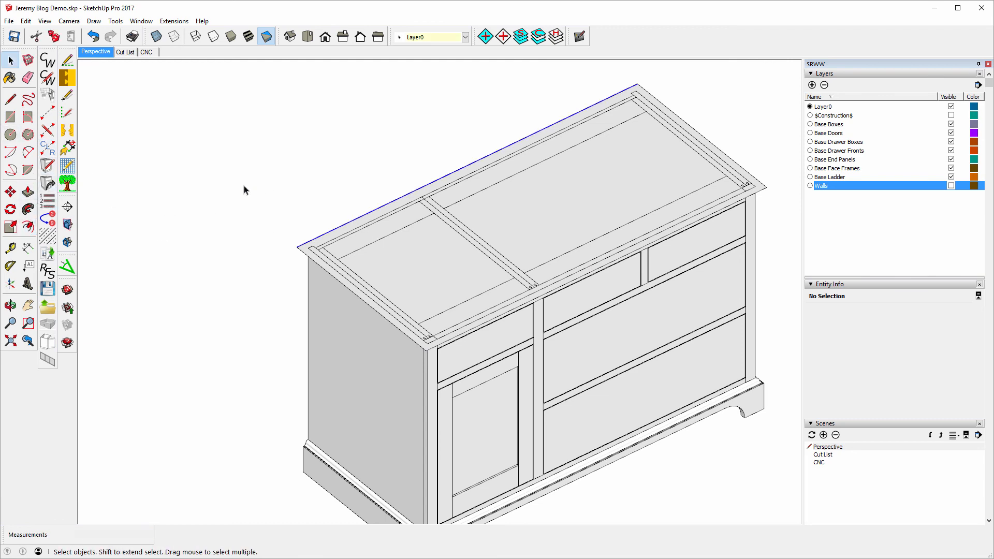
left_click(12, 194)
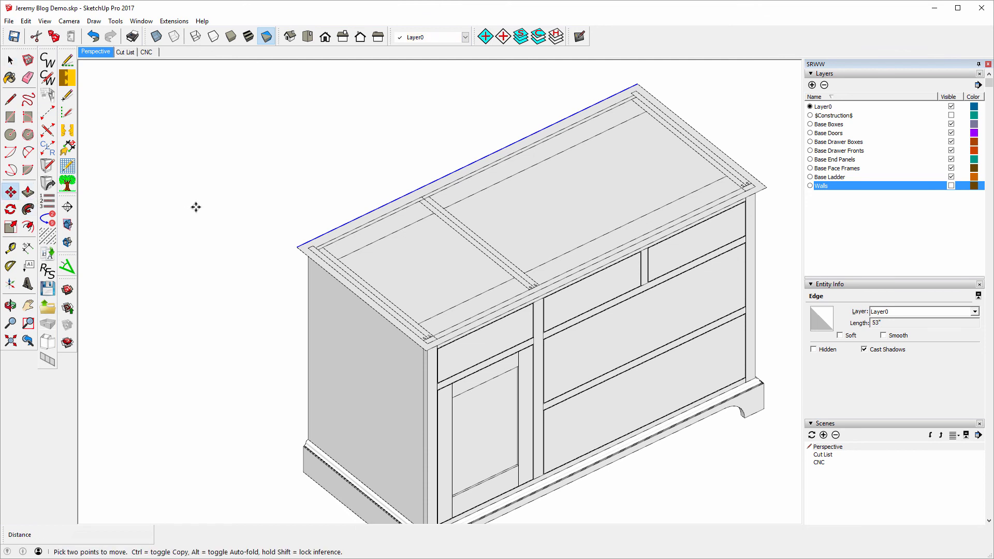
left_click(457, 168)
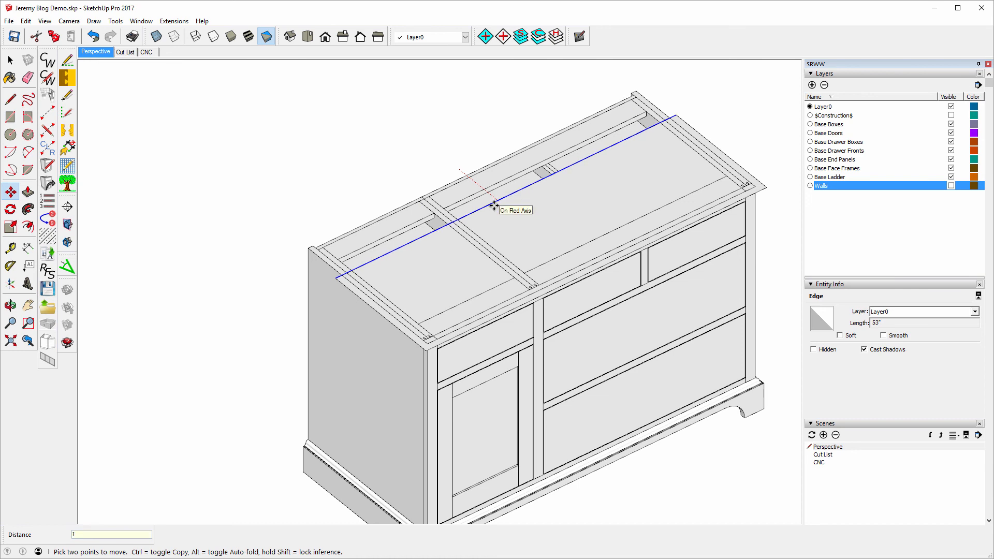
key("Return")
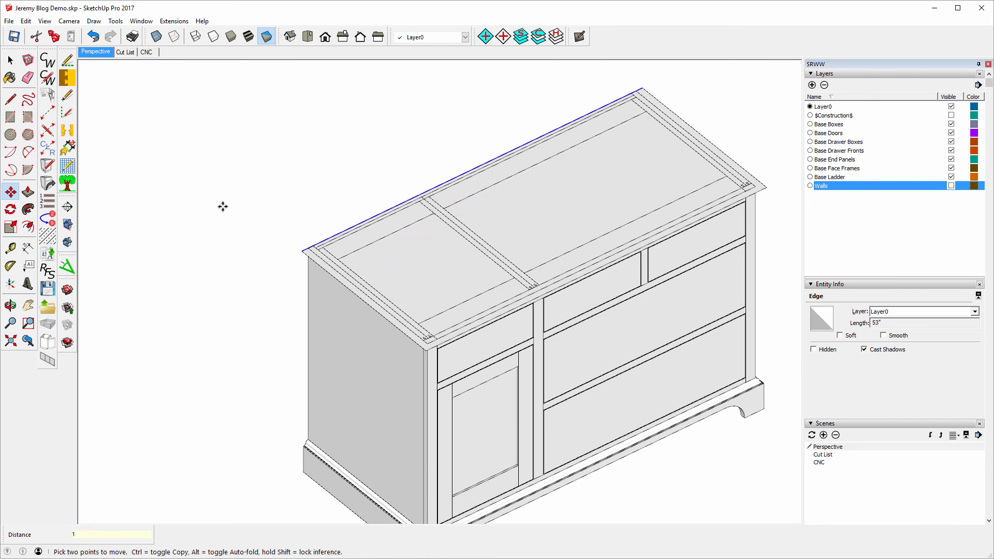
Push/Pull the countertop face upward 1.25 inches.
left_click(10, 62)
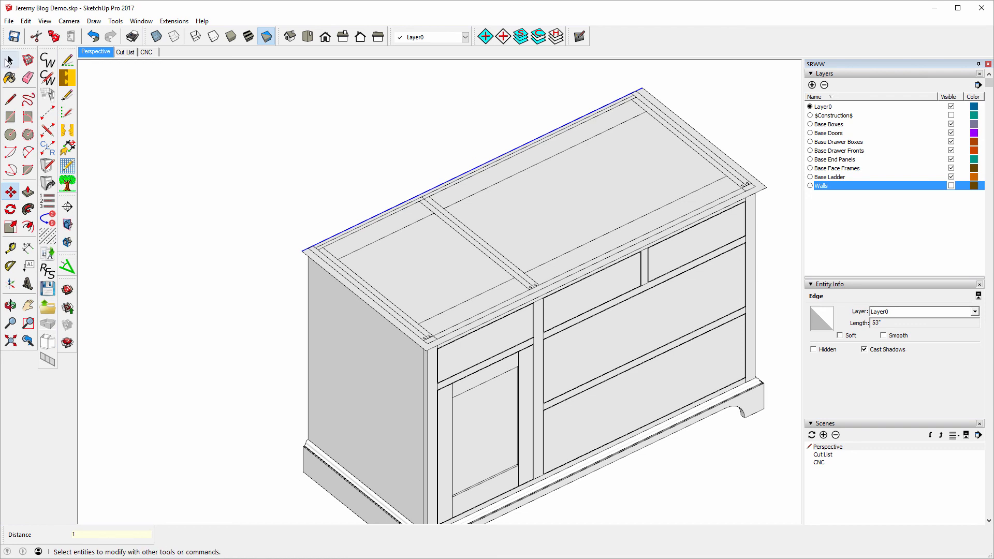
left_click(435, 309)
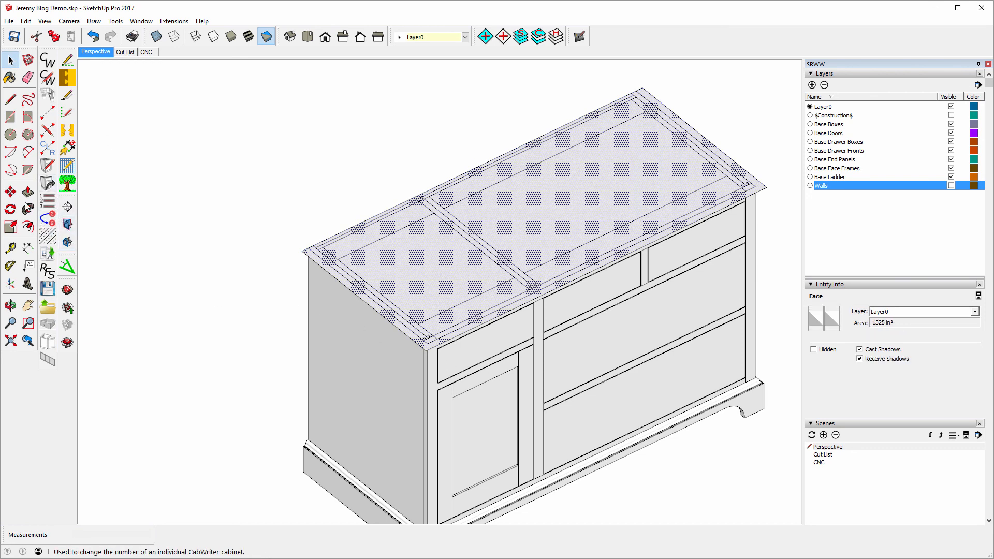
left_click(28, 192)
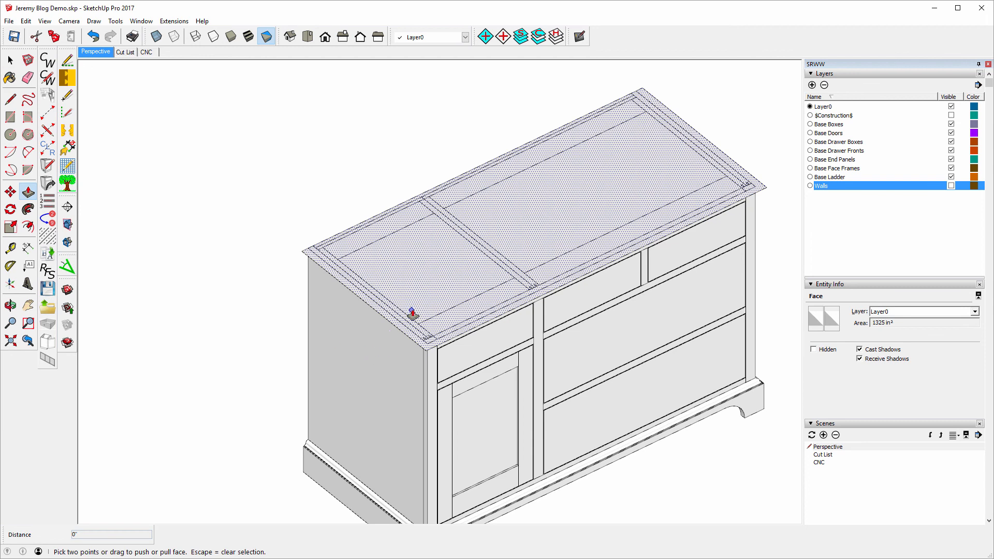
left_click(428, 313)
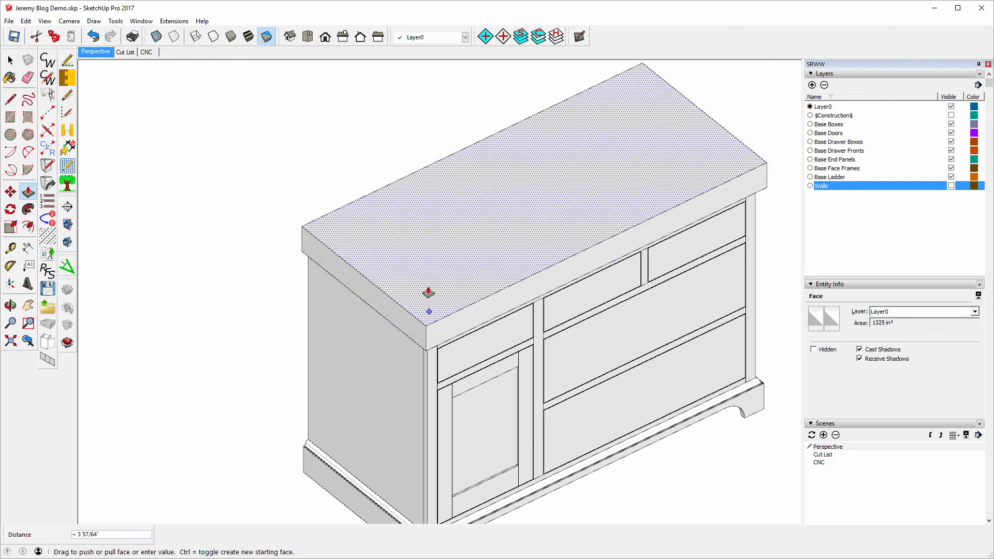
type("1.25")
key("Return")
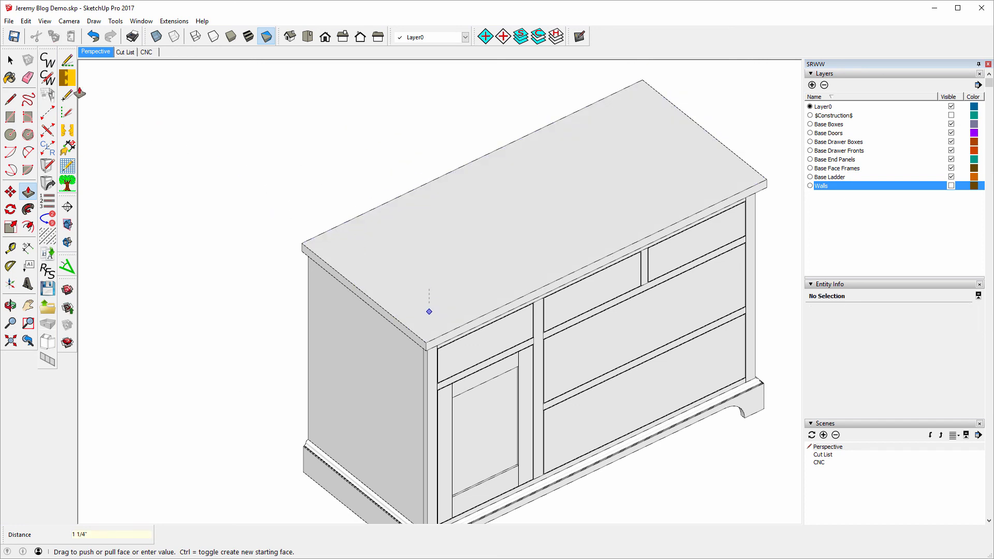
Select the whole countertop slab and make it a component, keeping the default definition name.
key("space")
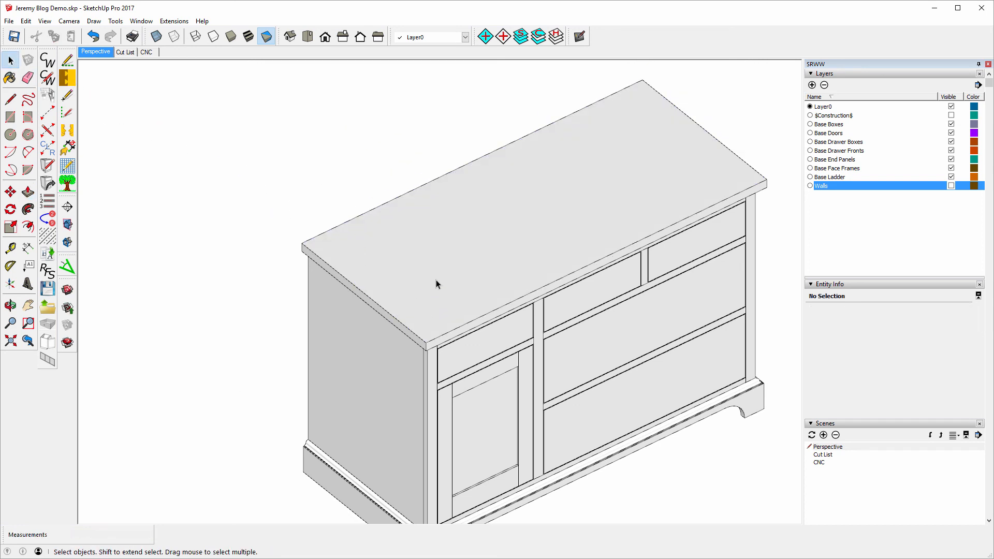
triple_click(436, 284)
right_click(434, 283)
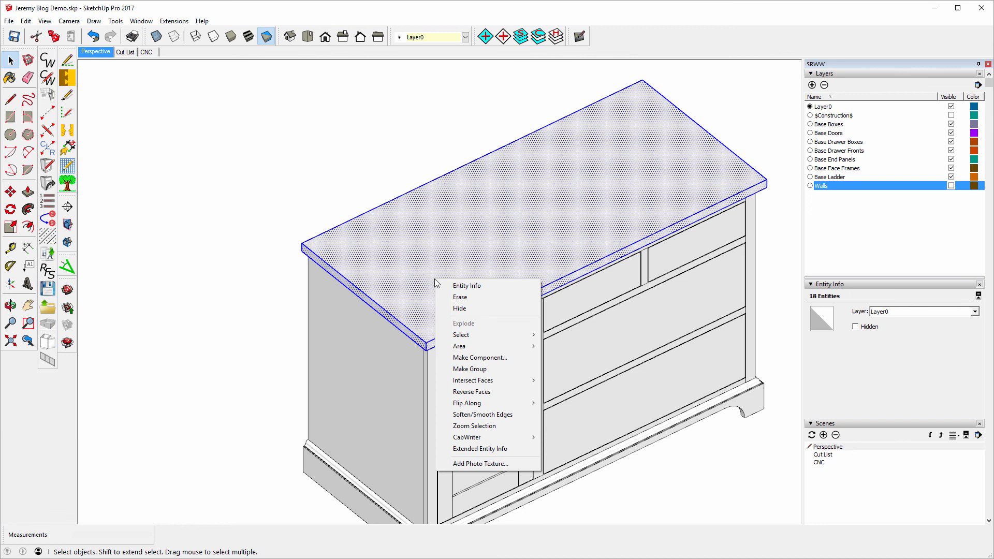
left_click(477, 359)
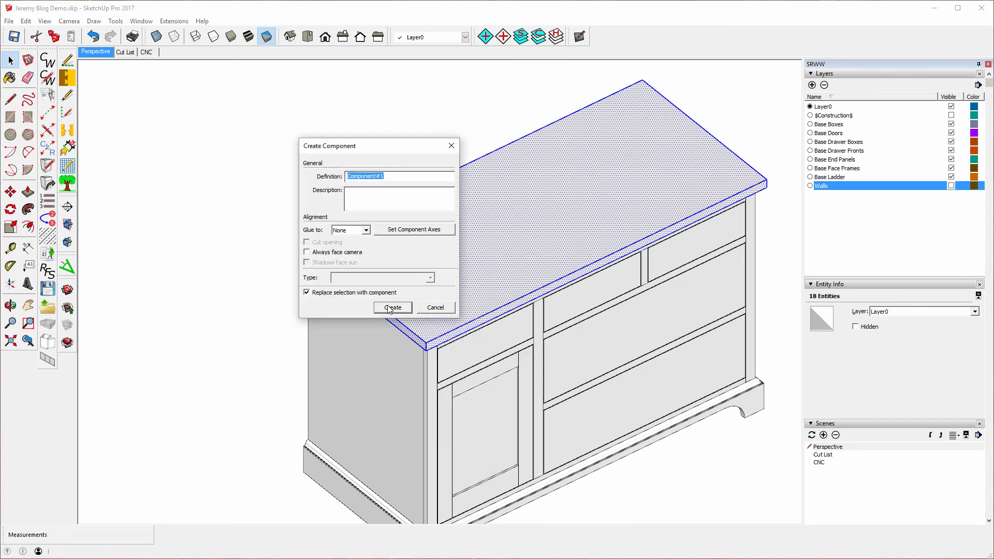
left_click(389, 307)
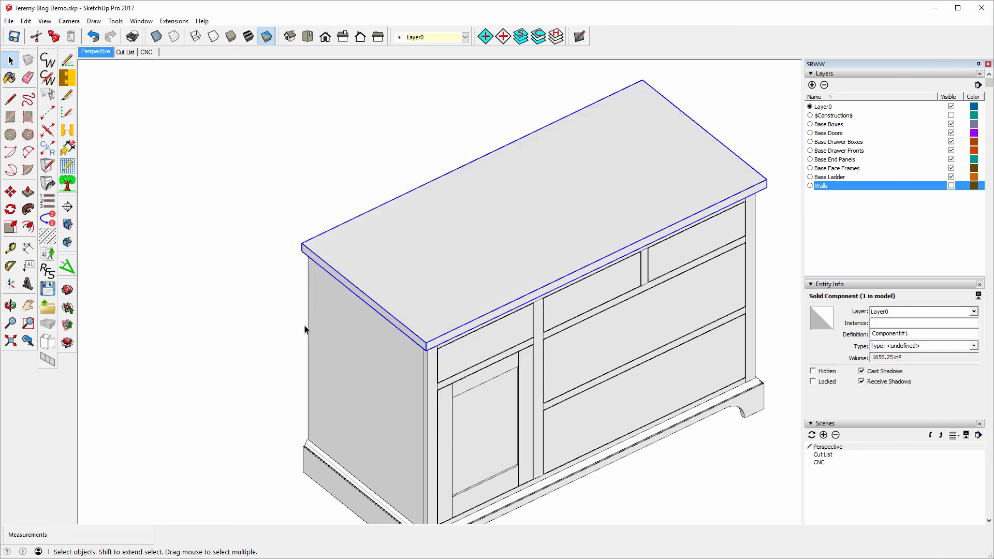
Start the CabWriter rename for the countertop component, with cabinet number C3L and component type (CP) Custom Part.
left_click(47, 254)
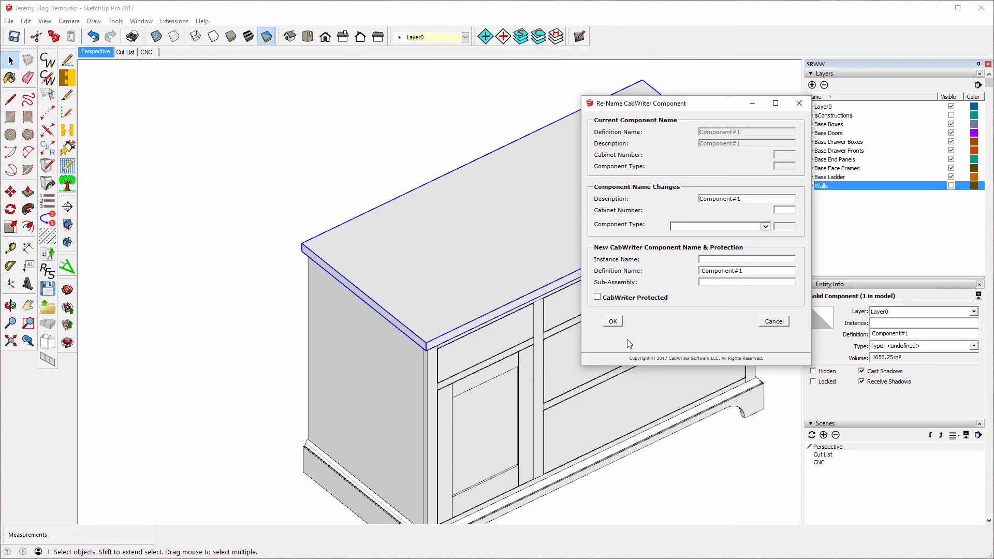
left_click(784, 210)
type("C3L")
left_click(763, 226)
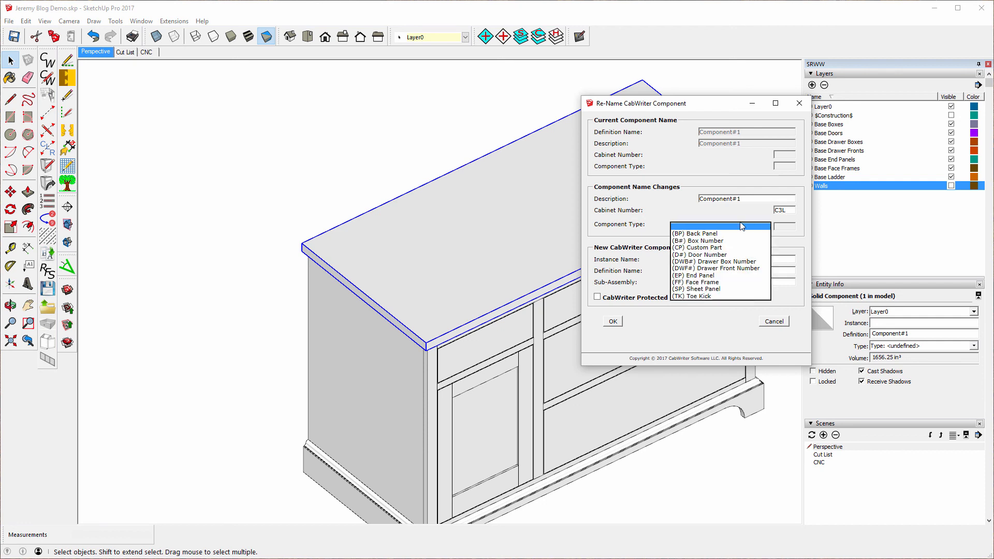
left_click(712, 248)
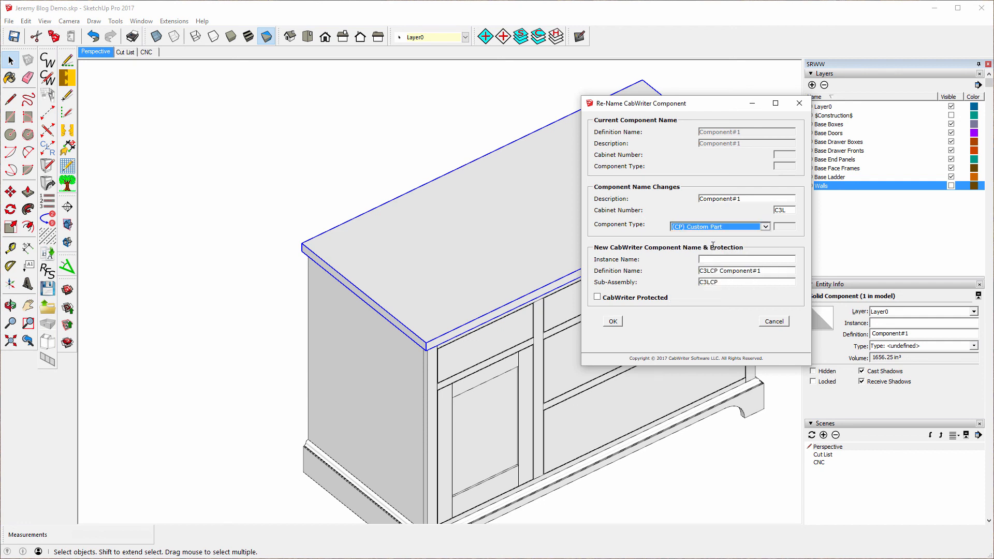
Enter Counter Top as the component's description and instance name, and apply the CabWriter rename.
left_click_drag(749, 201, 675, 184)
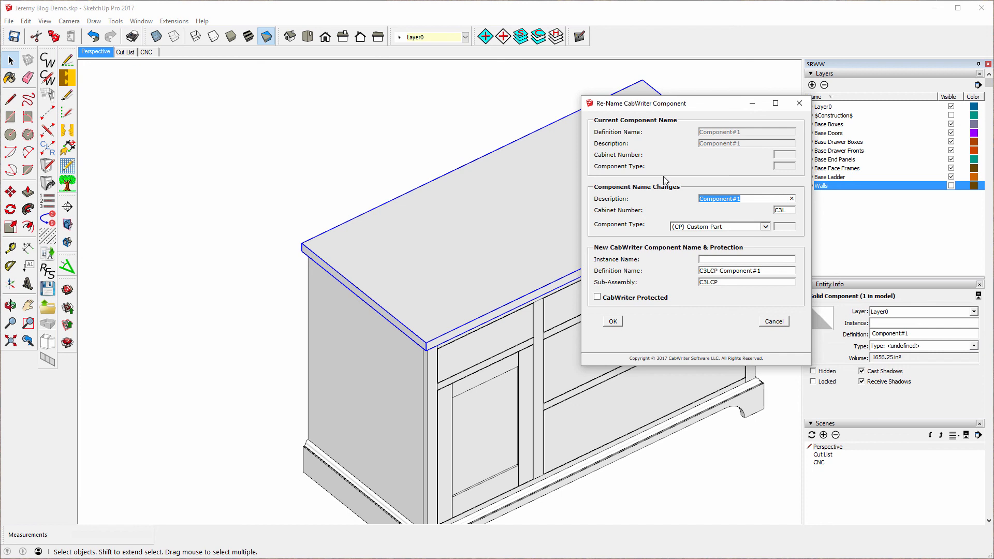
type("Counter Top")
left_click_drag(740, 197, 703, 191)
key("ctrl+c")
left_click(720, 260)
right_click(719, 261)
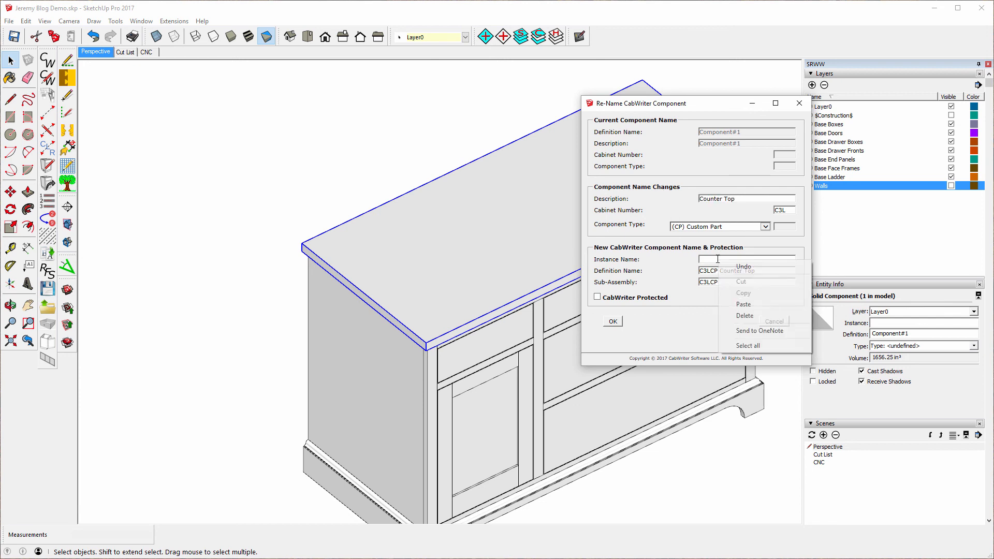
left_click(748, 305)
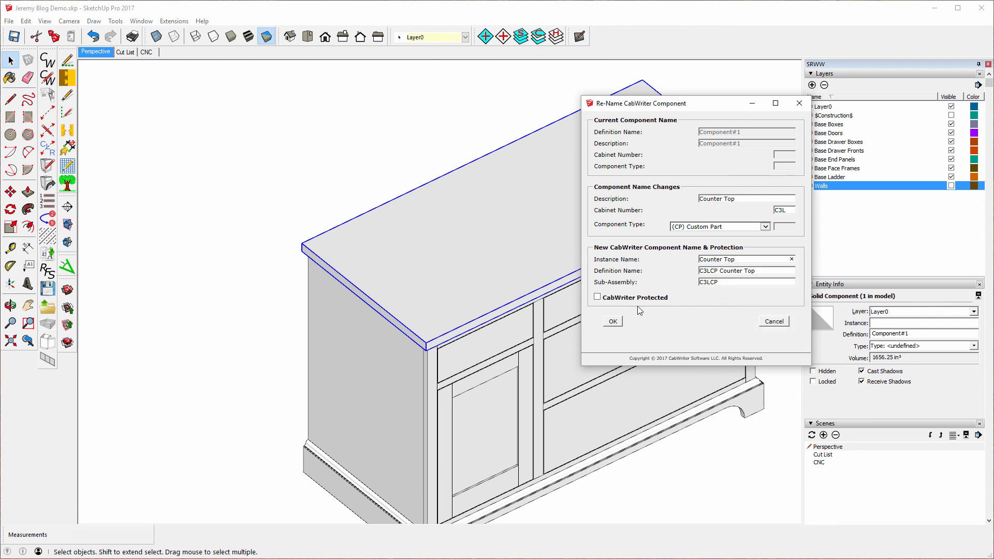
left_click(612, 322)
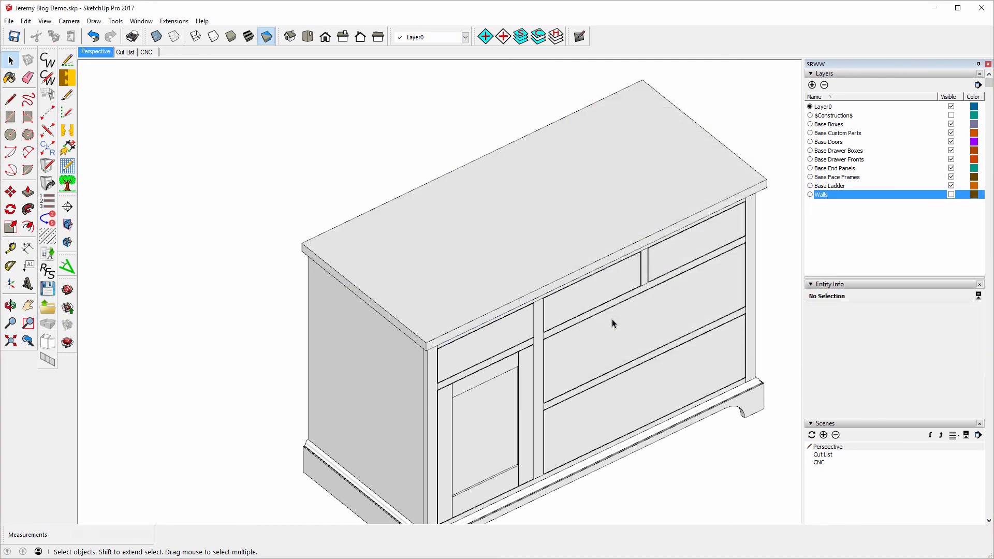
left_click(7, 66)
Check the finished cabinet in the Right view and the isometric view, with the whole model fitted on screen.
scroll(165, 136, "down", 2)
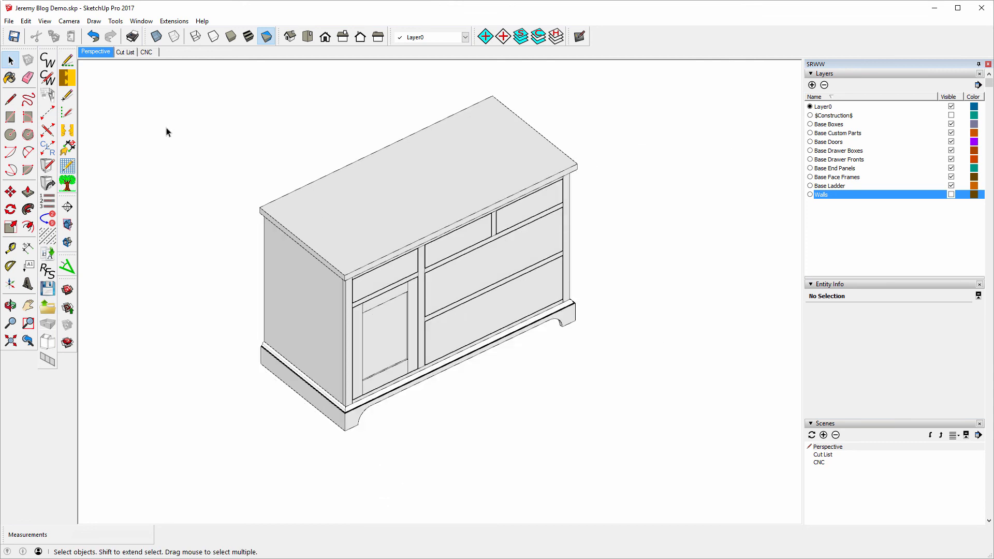
left_click(343, 36)
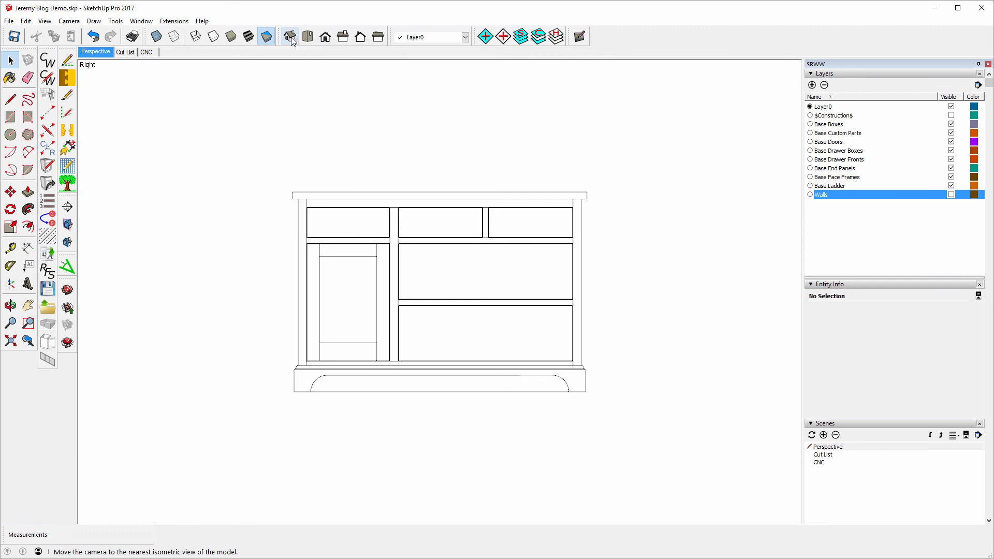
left_click(290, 37)
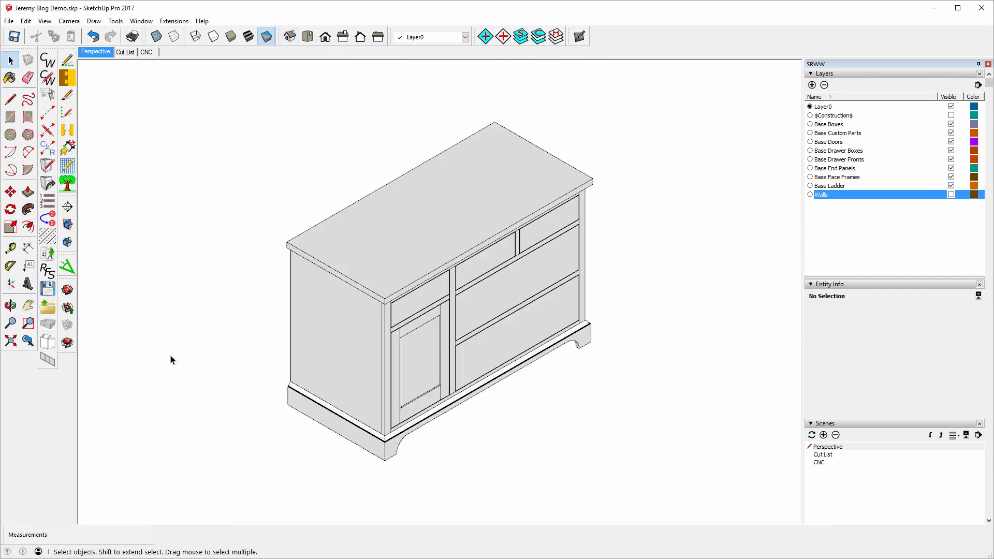
left_click(11, 340)
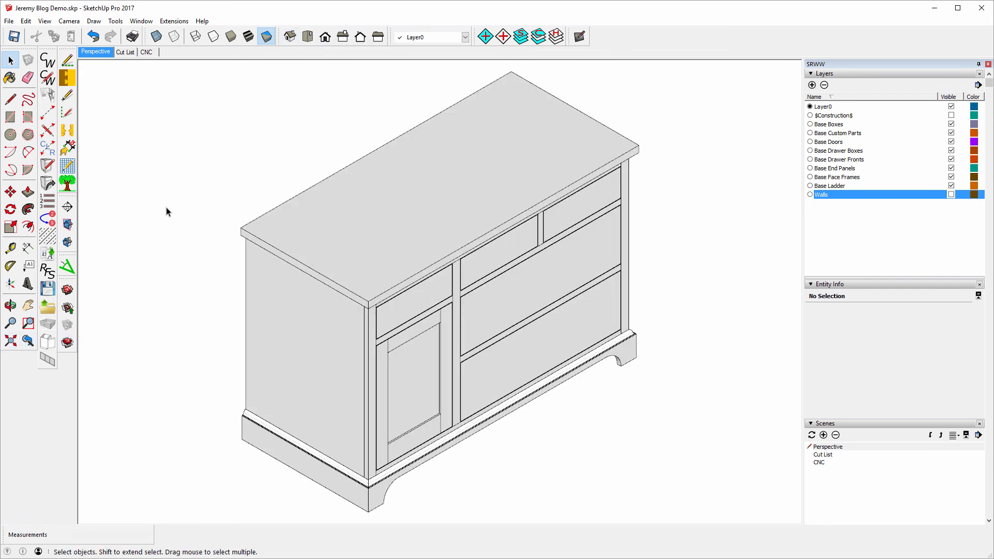